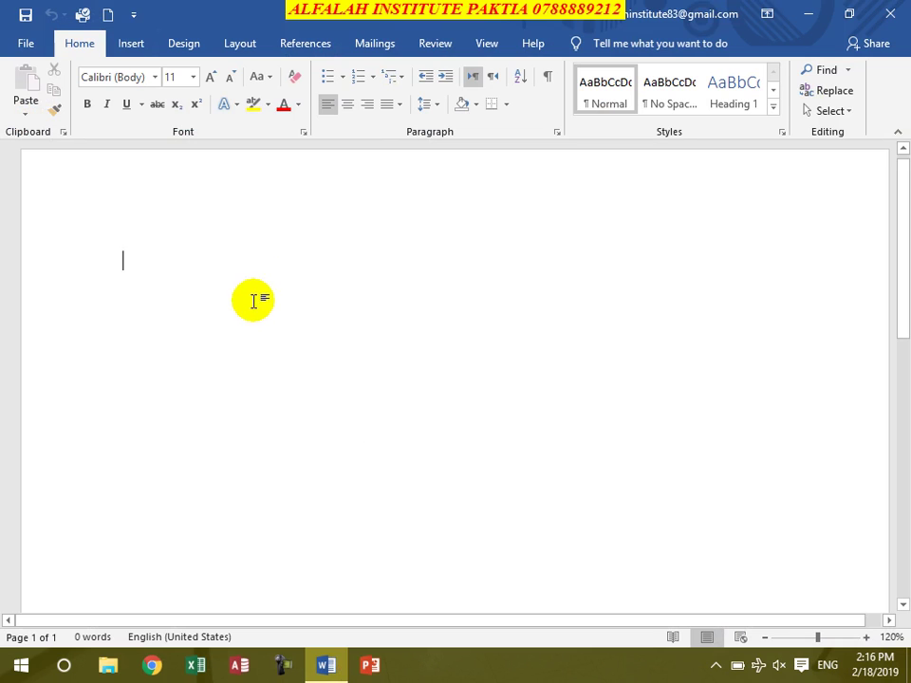
Step: Start an arrowhead-bulleted list and type Mouse, Keyboard and Computer on separate lines
click(342, 78)
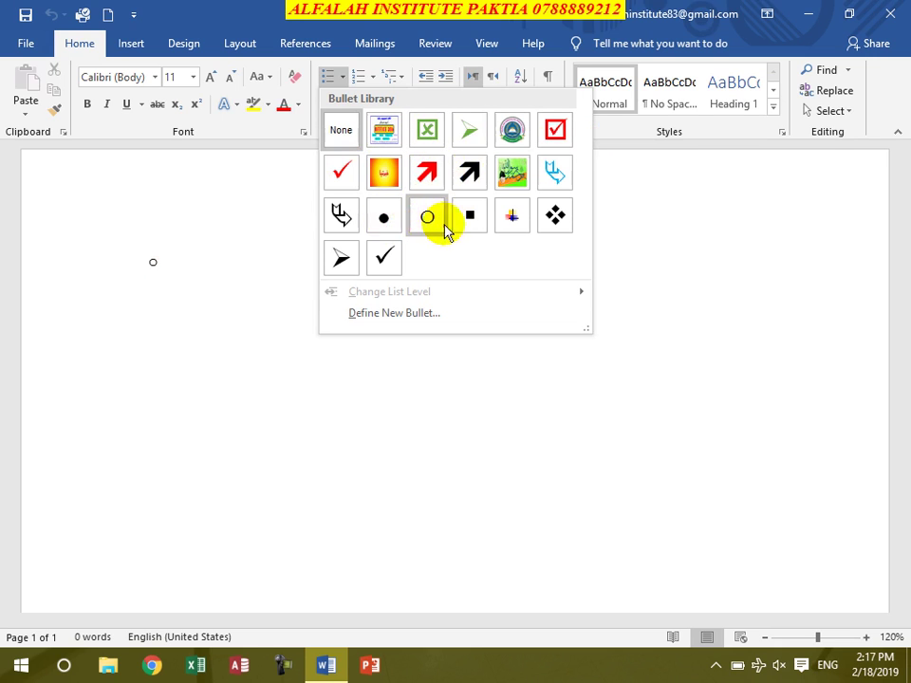
click(339, 256)
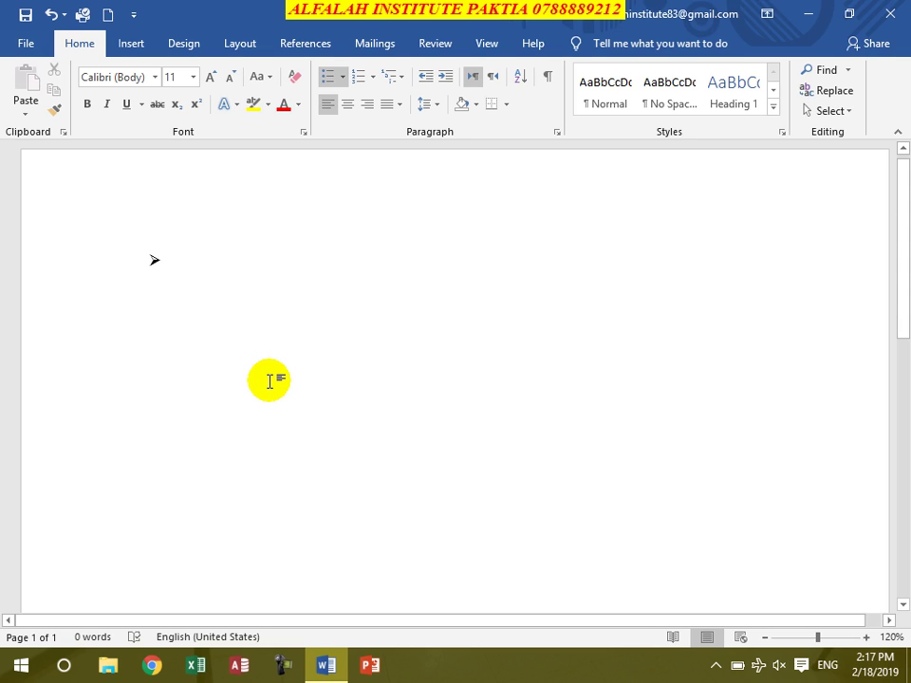
text(Mouse )
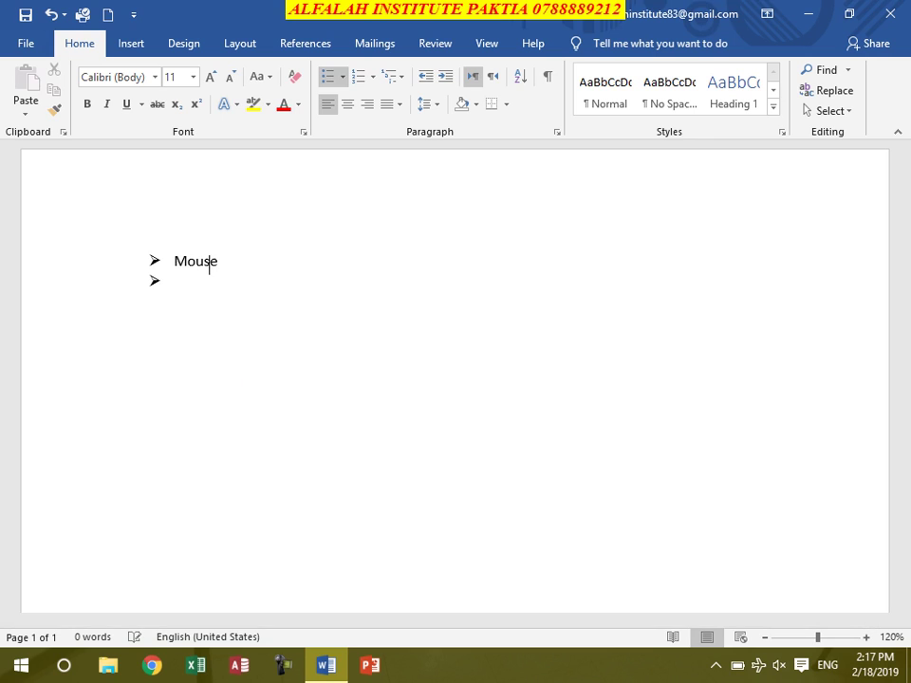
text(Keyboared)
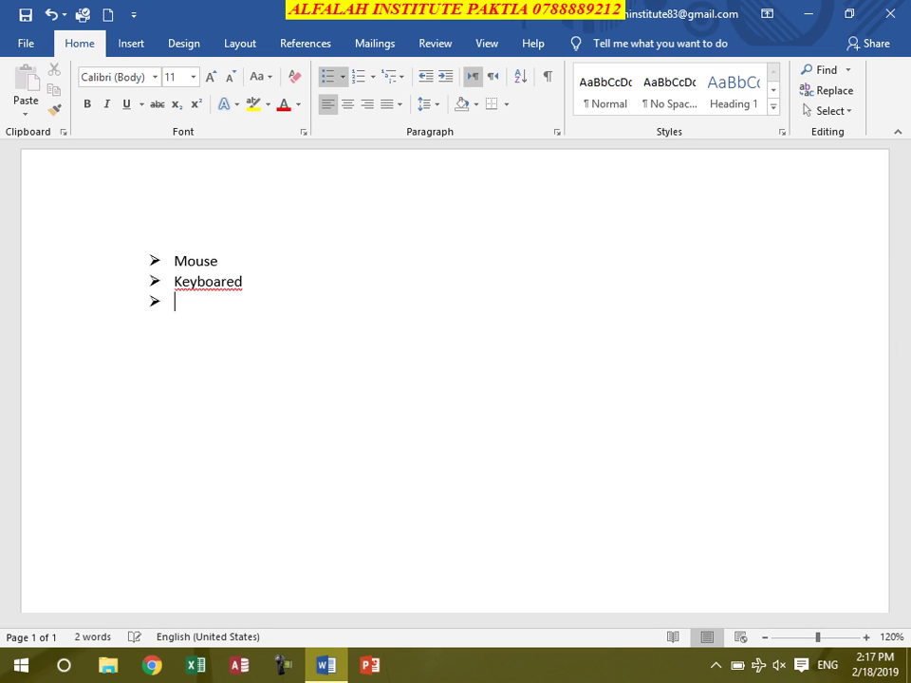
key(BackSpace)
key(BackSpace)
key(BackSpace)
key(BackSpace)
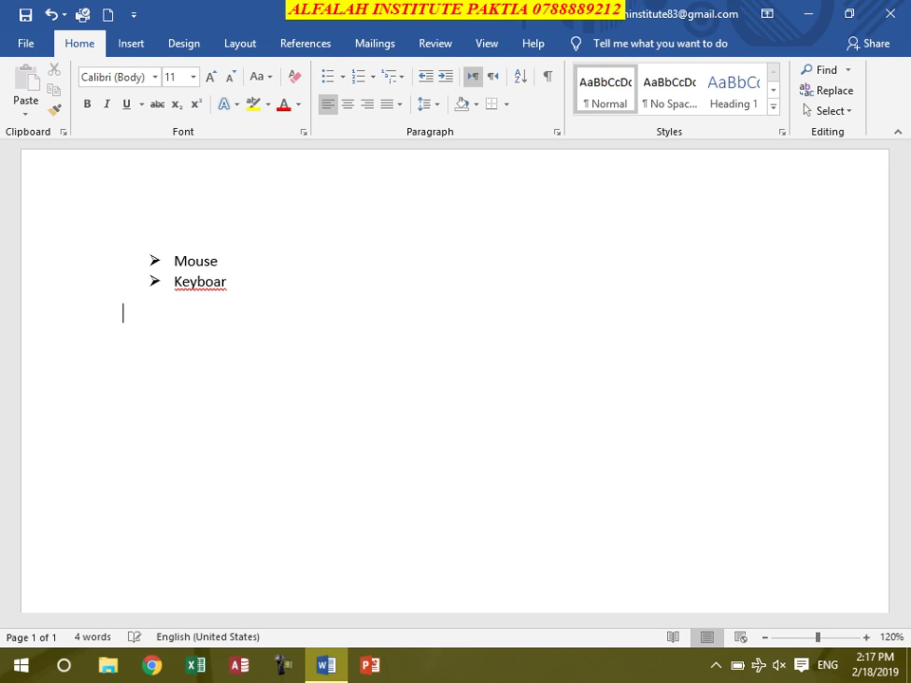
key(BackSpace)
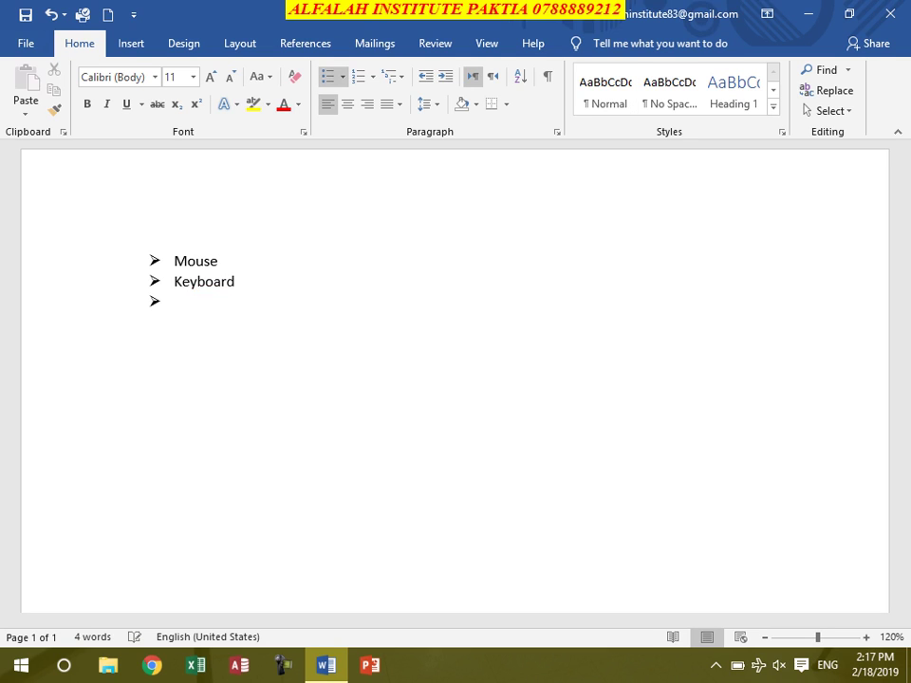
text(Computer)
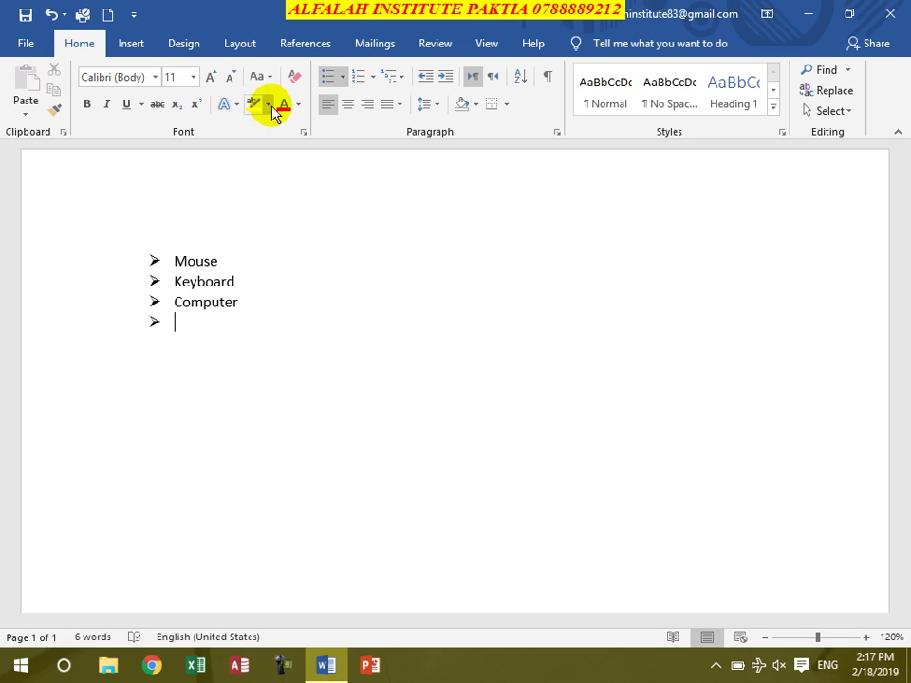
click(344, 77)
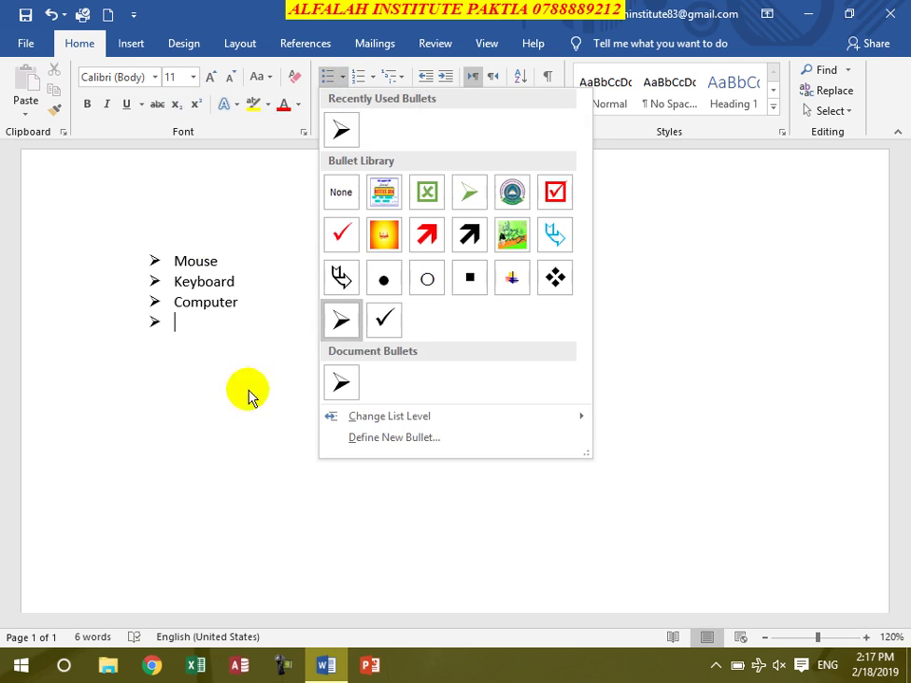
mouse_move(446, 416)
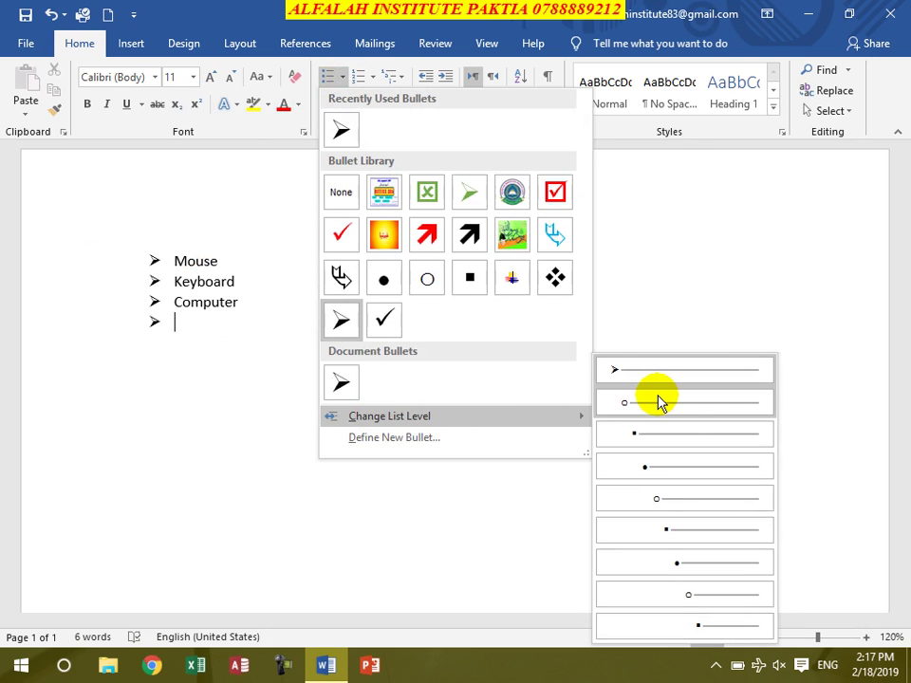
Step: Add level-2 Desktop and Laptop, level-3 D630 and E6400, then top-level Monitor, Scanner, Printer
click(661, 402)
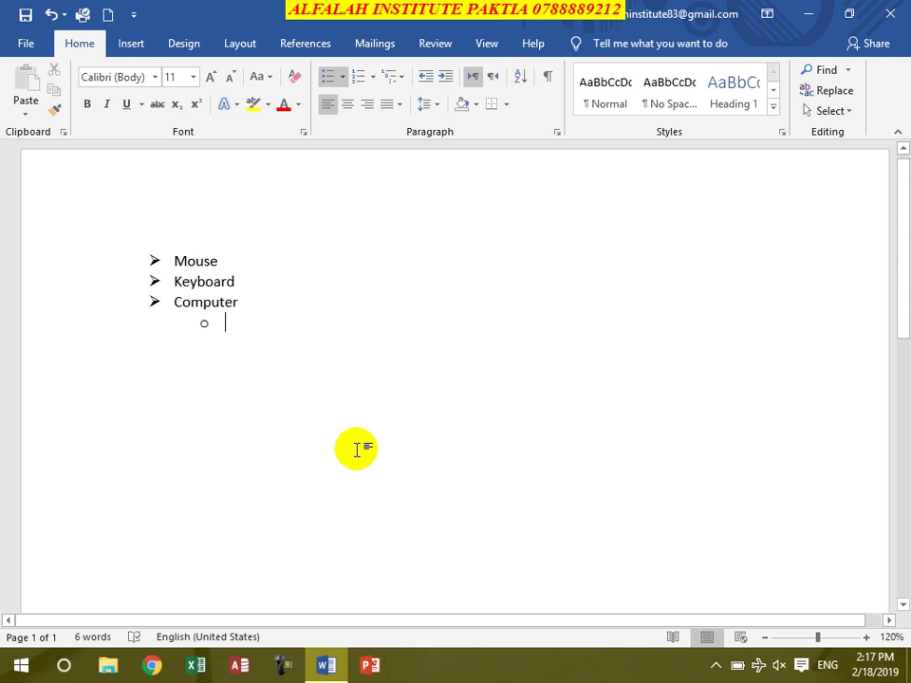
text(Deskt)
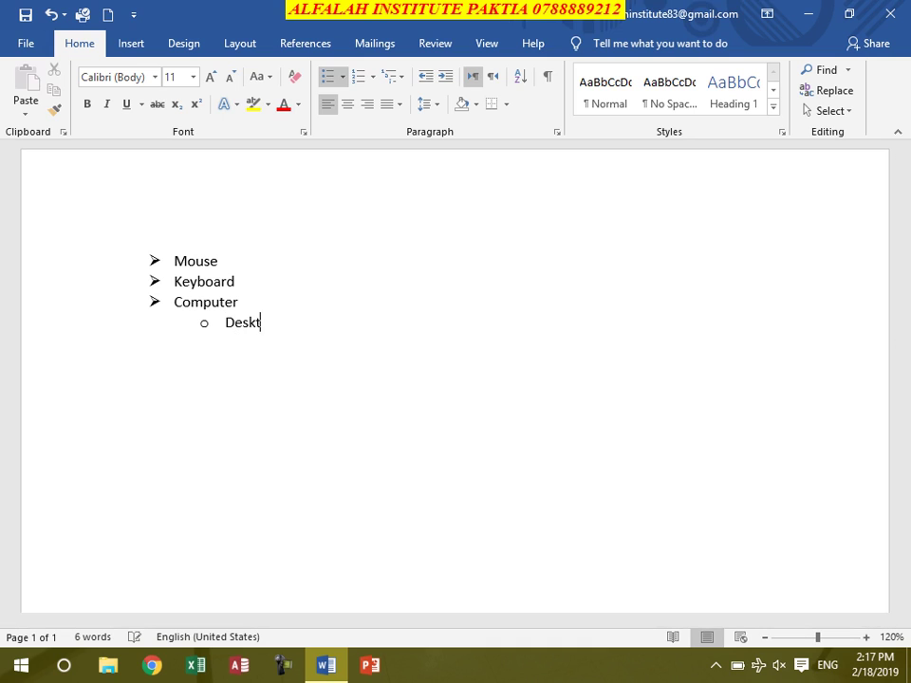
text(op Laptop)
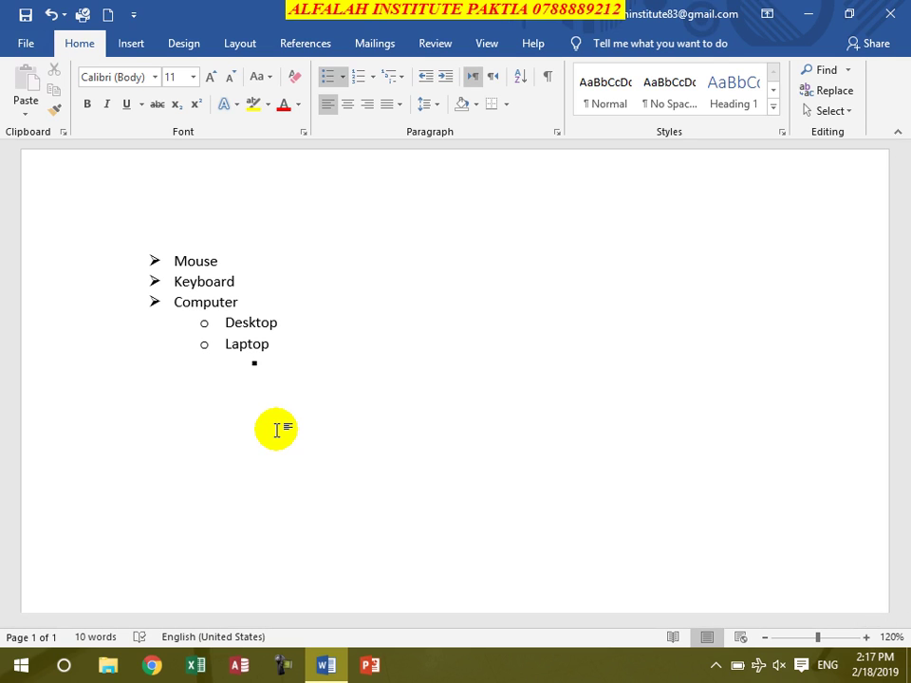
text(63)
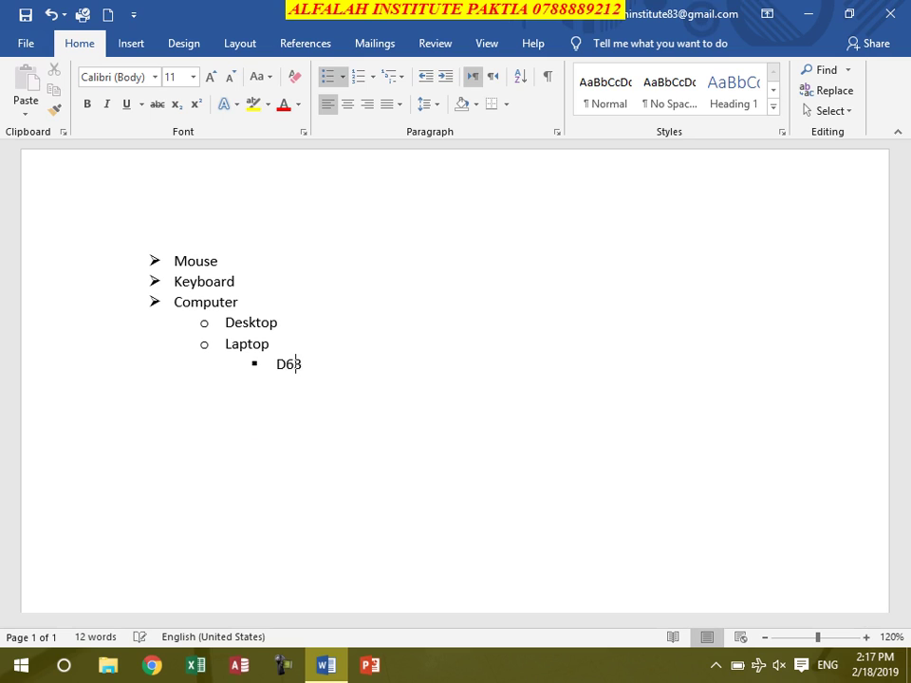
text(E6400)
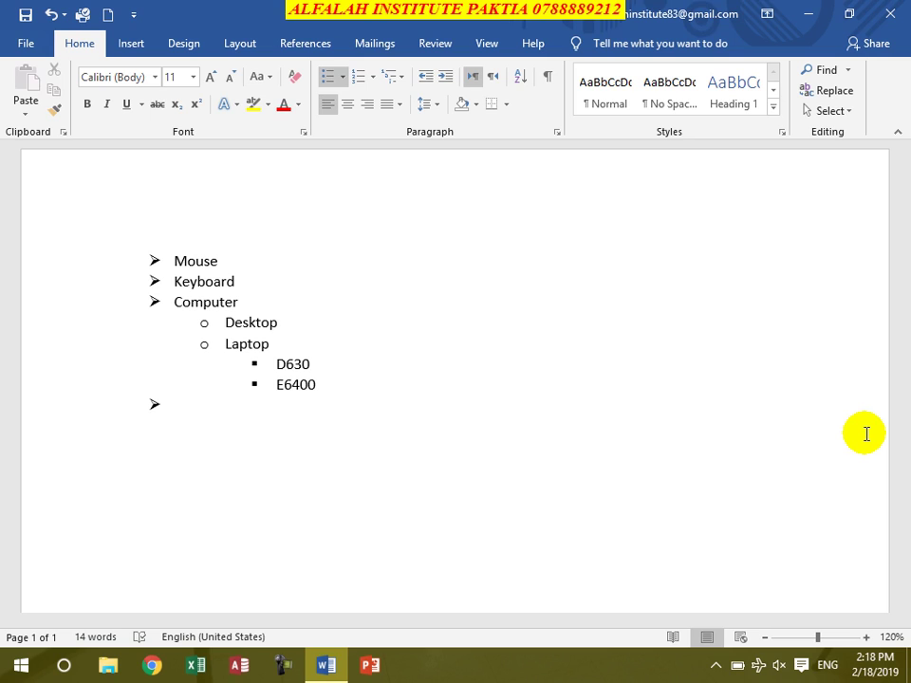
text(onitor)
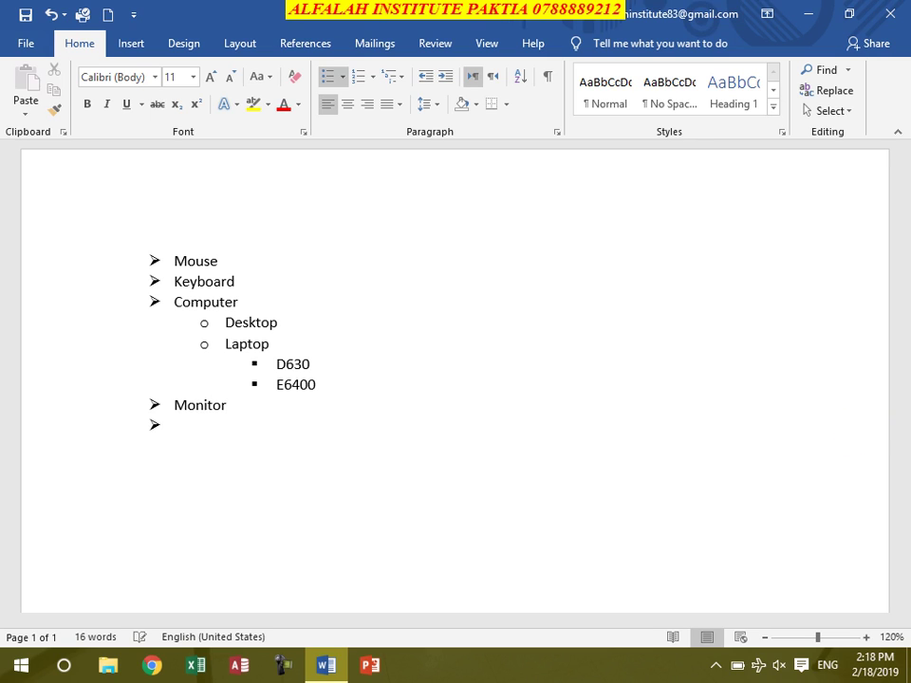
text(Printer)
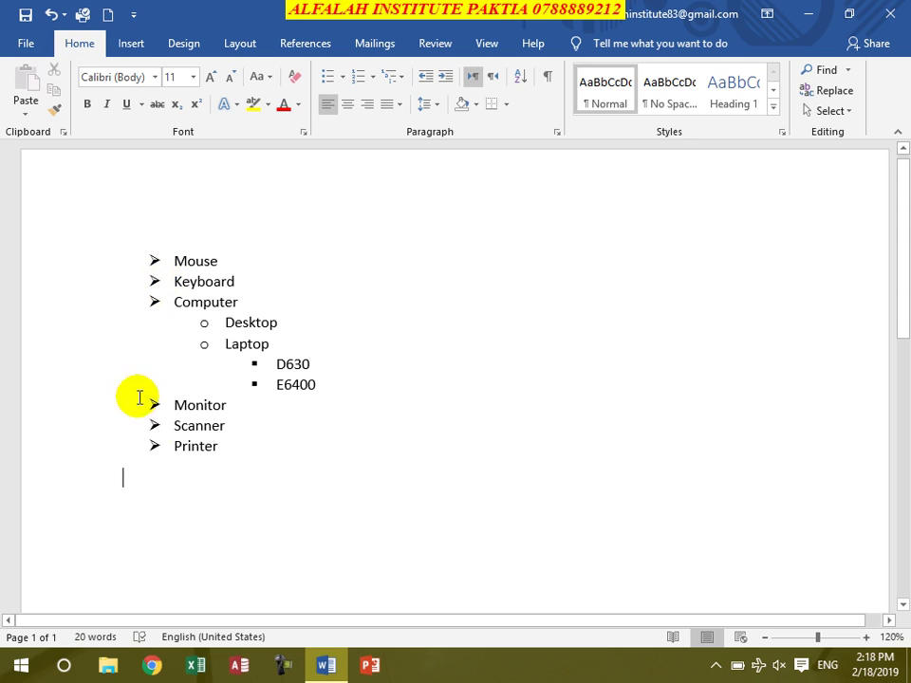
Step: Define a new top-level bullet with font size 16 in dark red and apply it
click(216, 443)
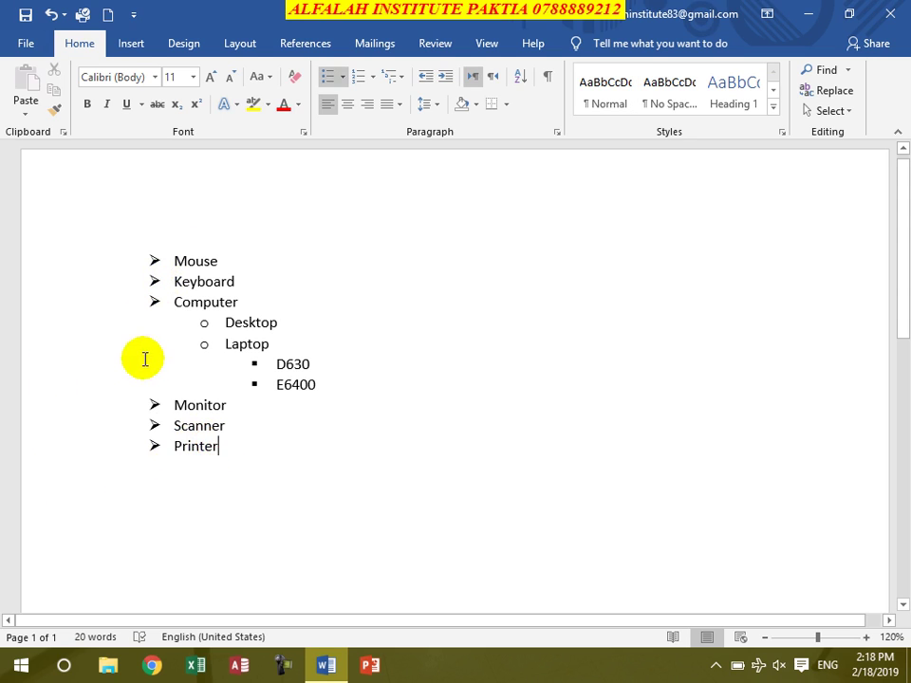
click(344, 80)
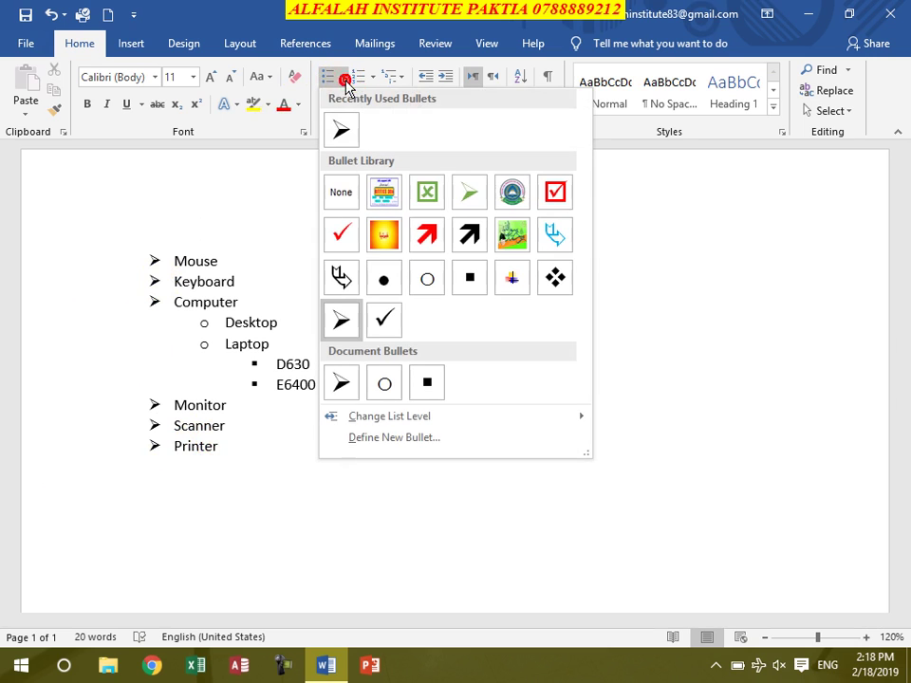
click(402, 439)
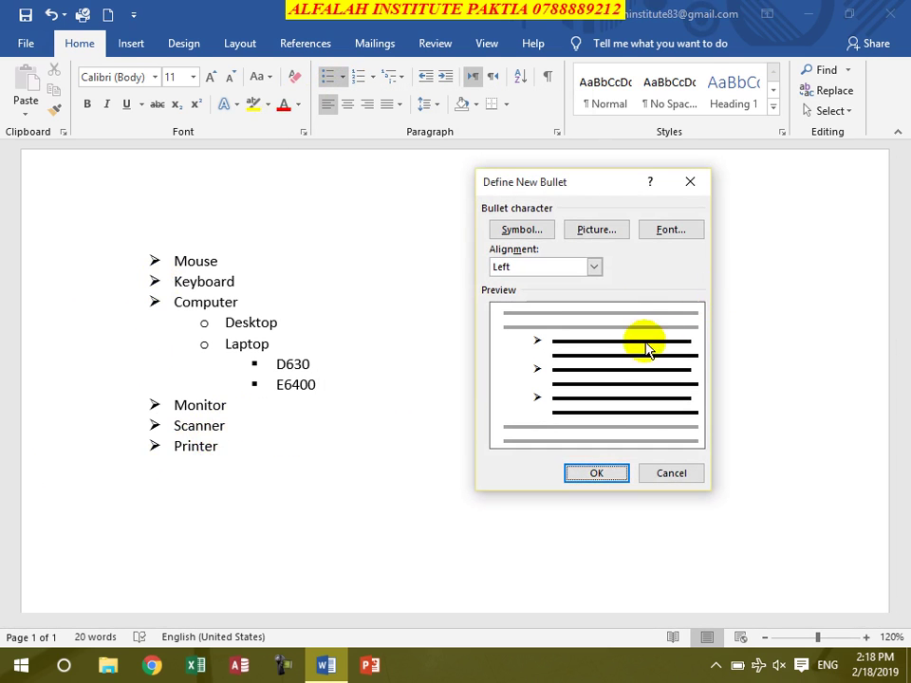
click(674, 233)
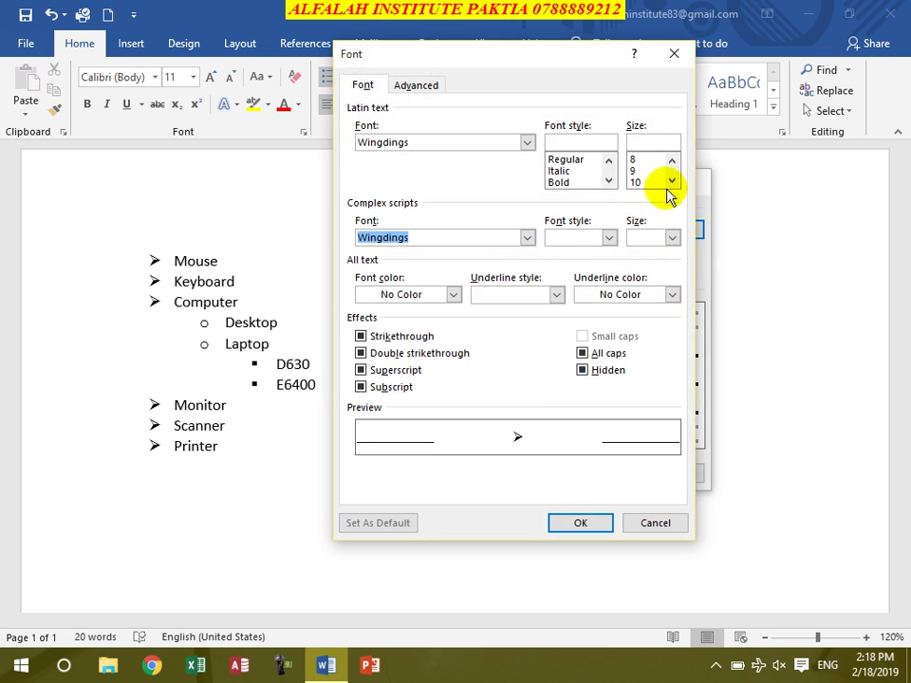
triple_click(672, 180)
click(636, 182)
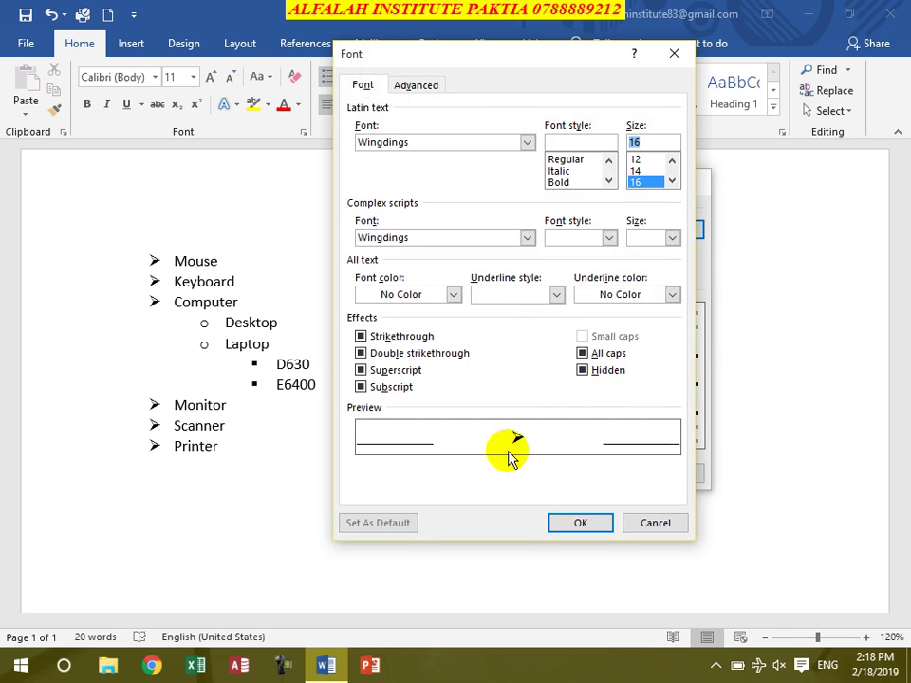
click(454, 298)
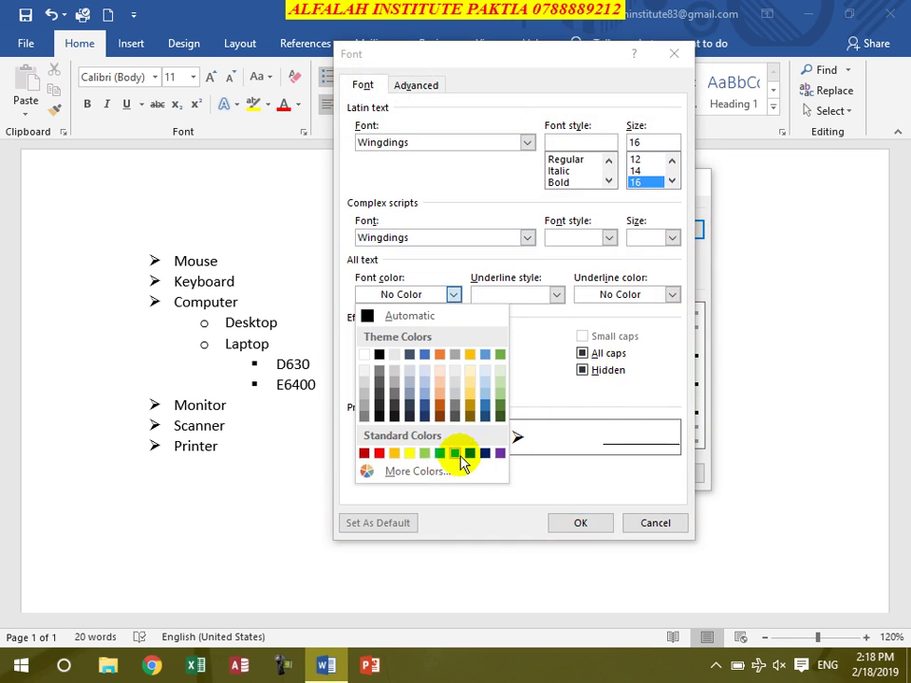
click(366, 453)
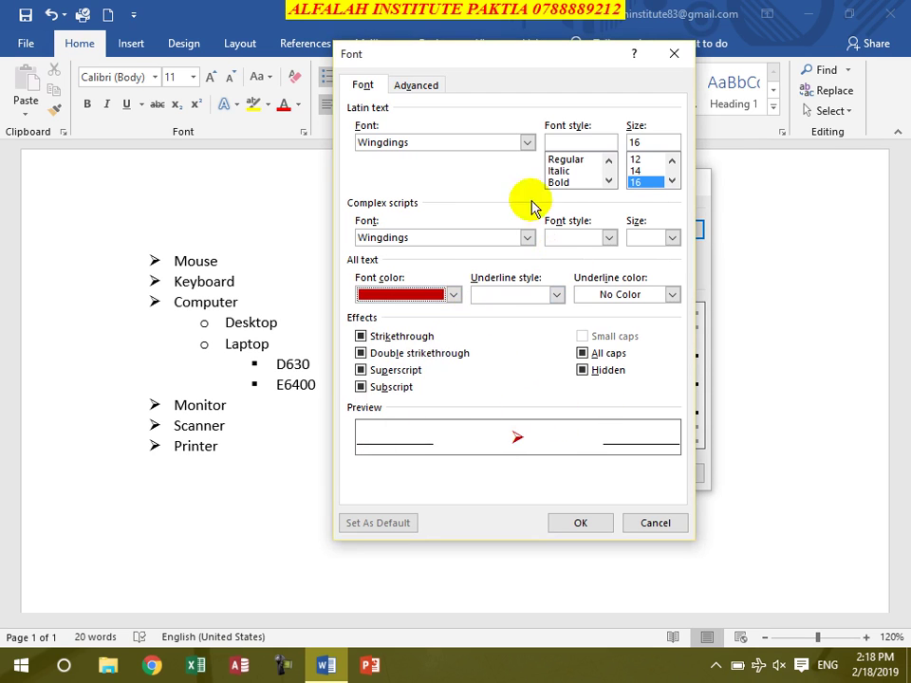
click(594, 523)
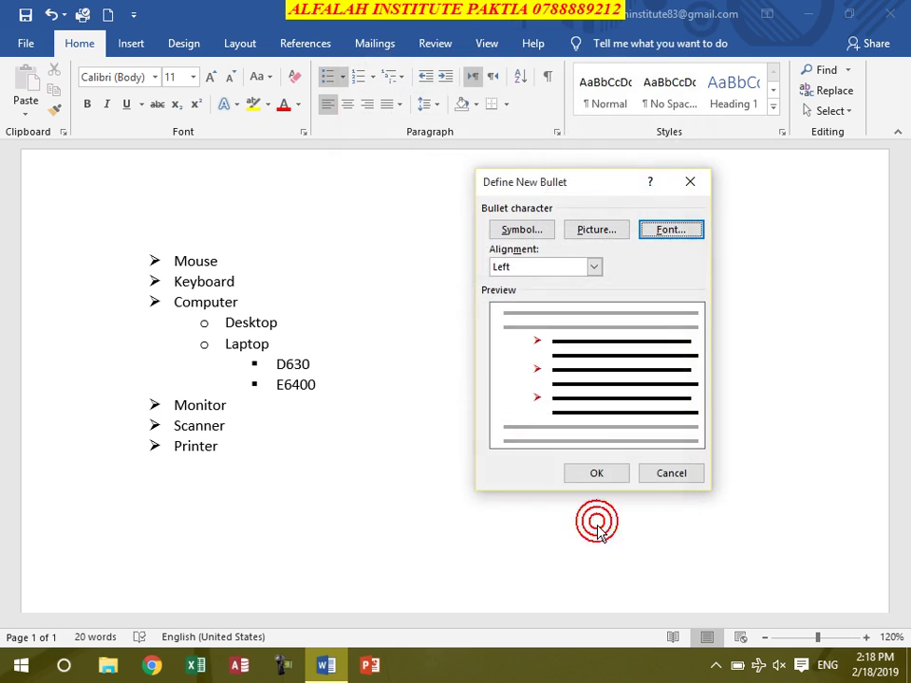
click(576, 471)
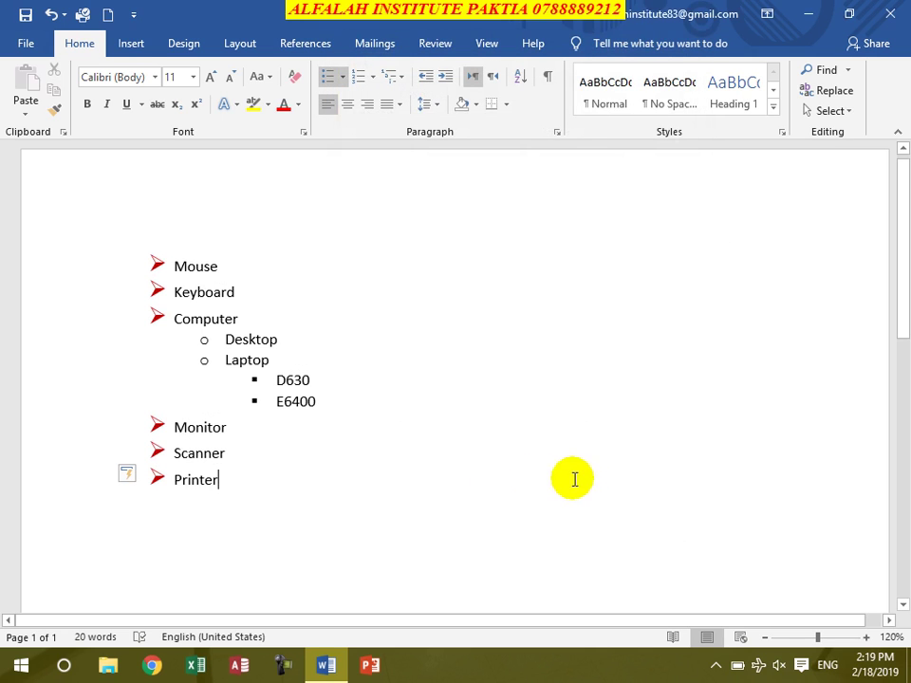
Step: Define a picture bullet using the blue banner image from the Downloads folder
click(341, 76)
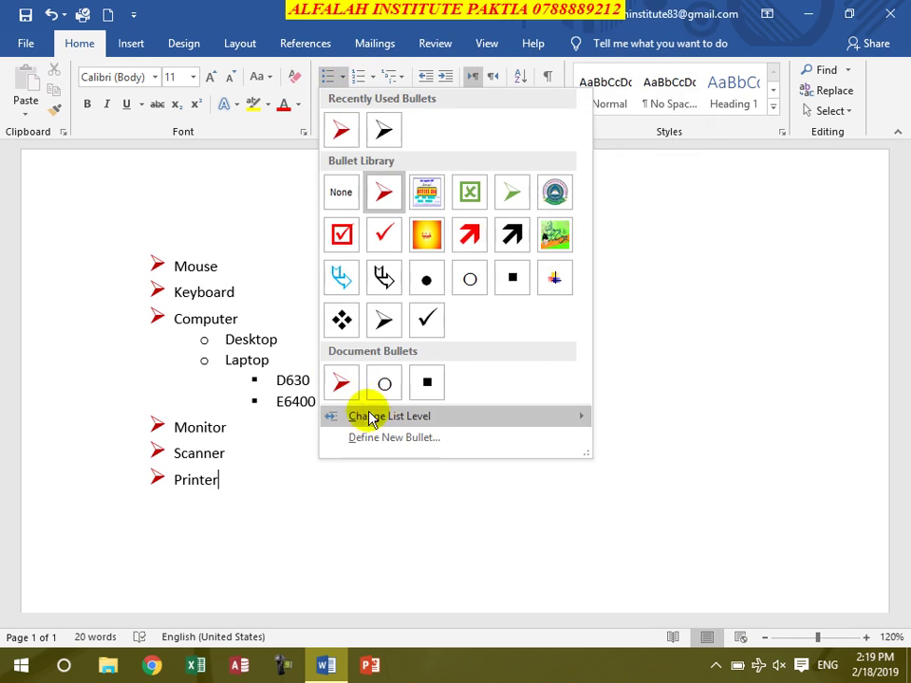
click(395, 438)
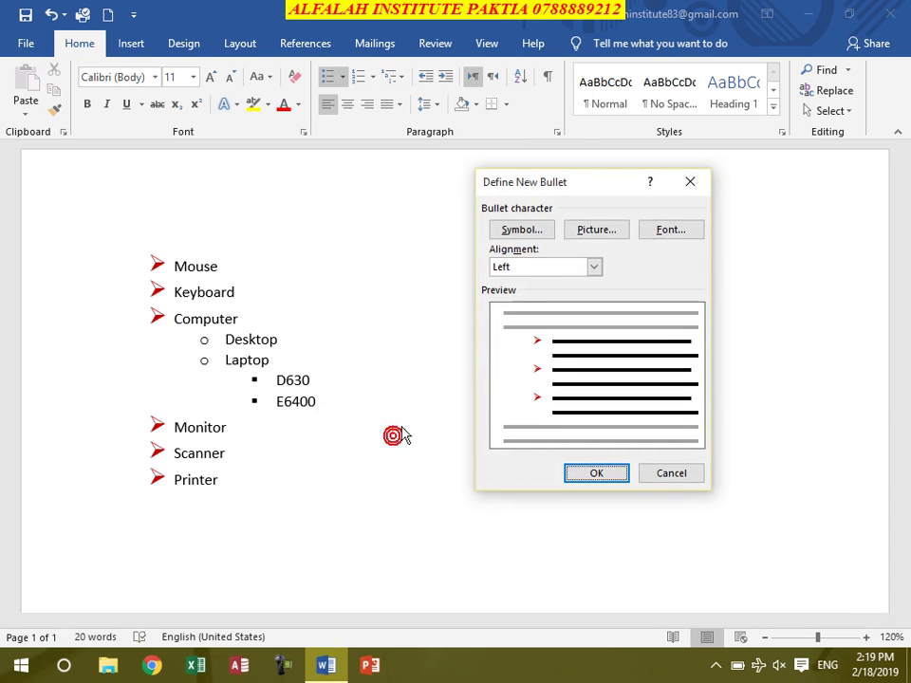
click(592, 231)
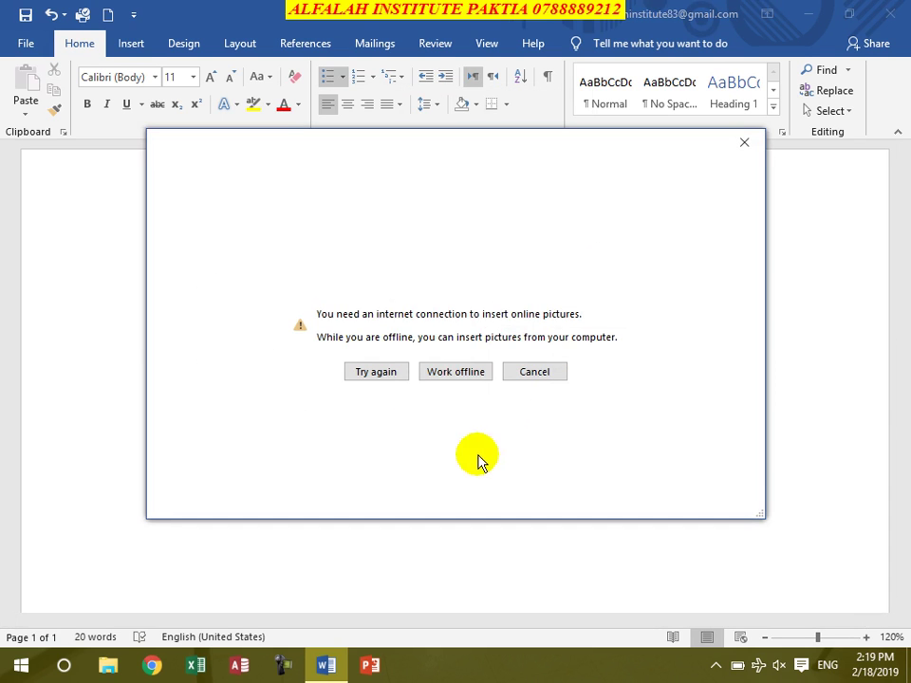
click(449, 373)
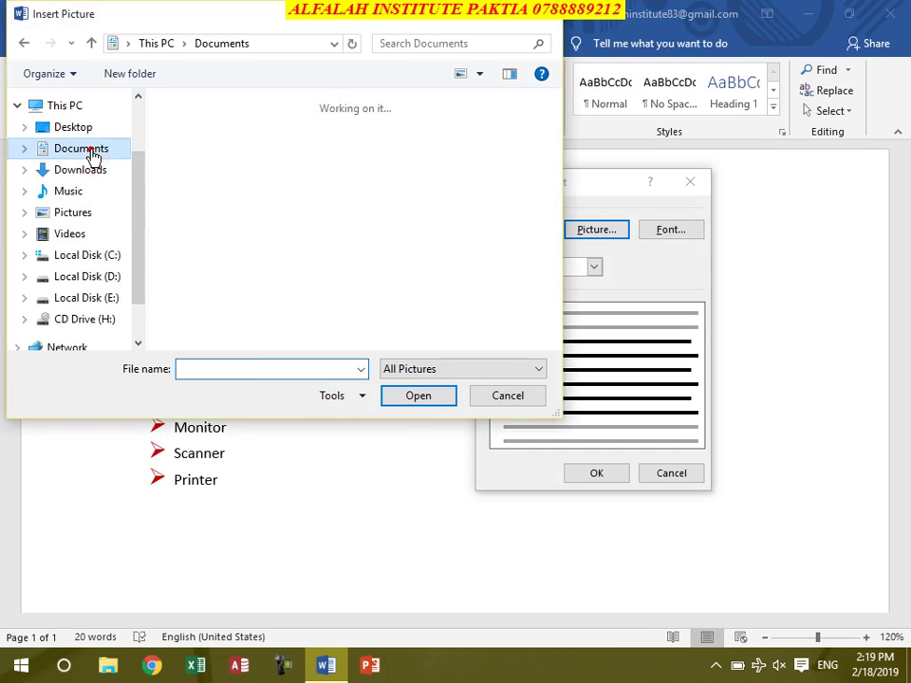
click(92, 148)
click(99, 174)
scroll(343, 292, down, 3)
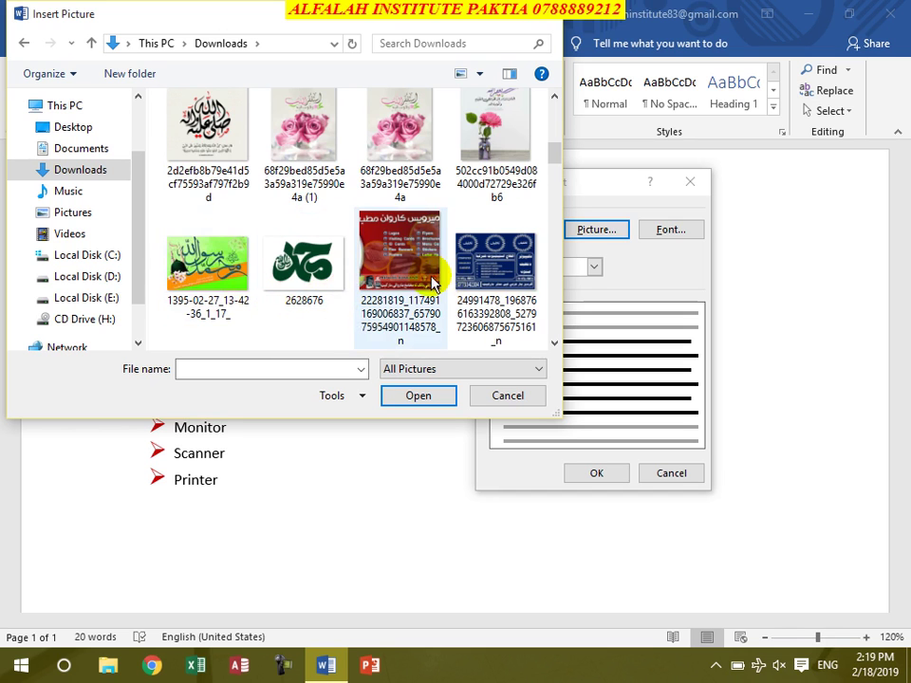
scroll(380, 285, down, 3)
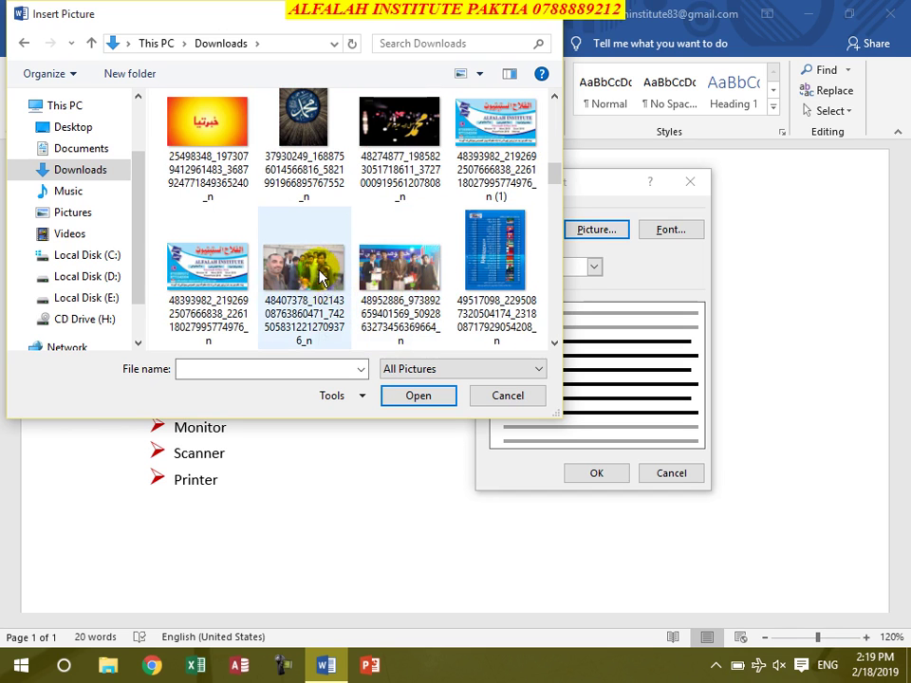
click(221, 269)
click(418, 395)
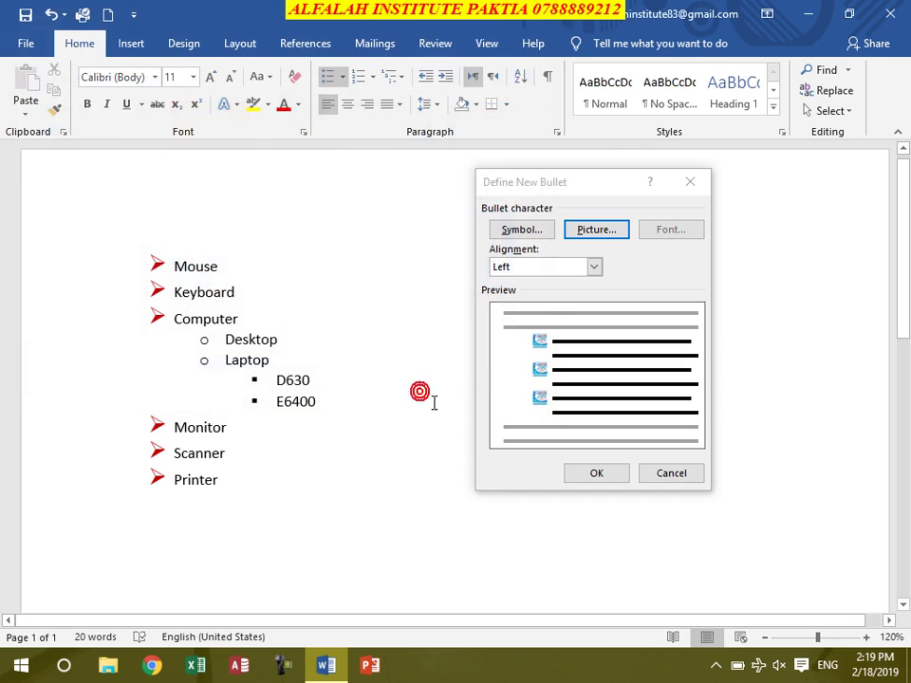
click(597, 473)
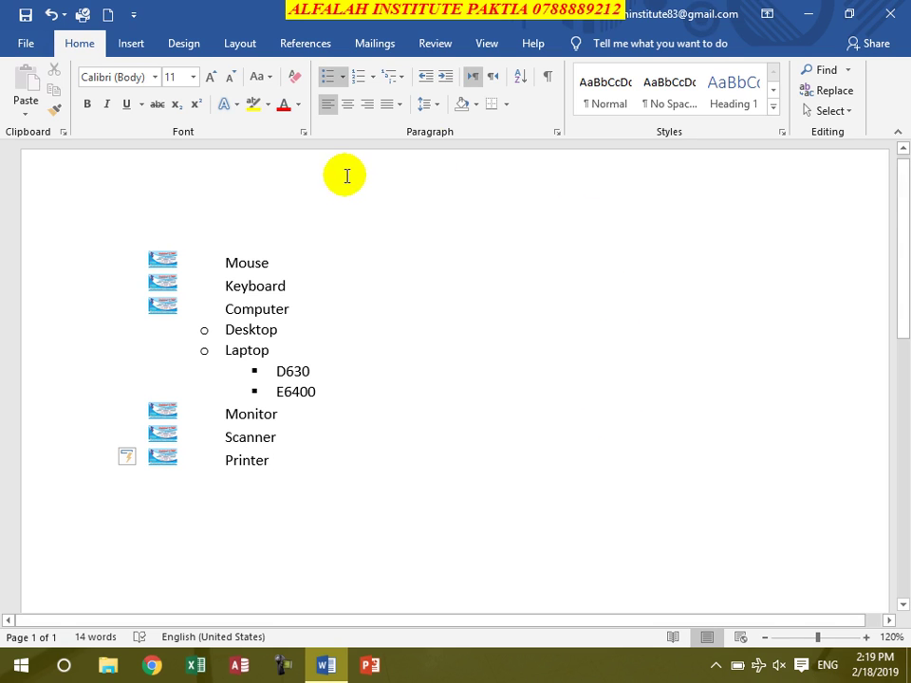
Step: Define a heart-symbol bullet with Left alignment for the top-level items
click(344, 83)
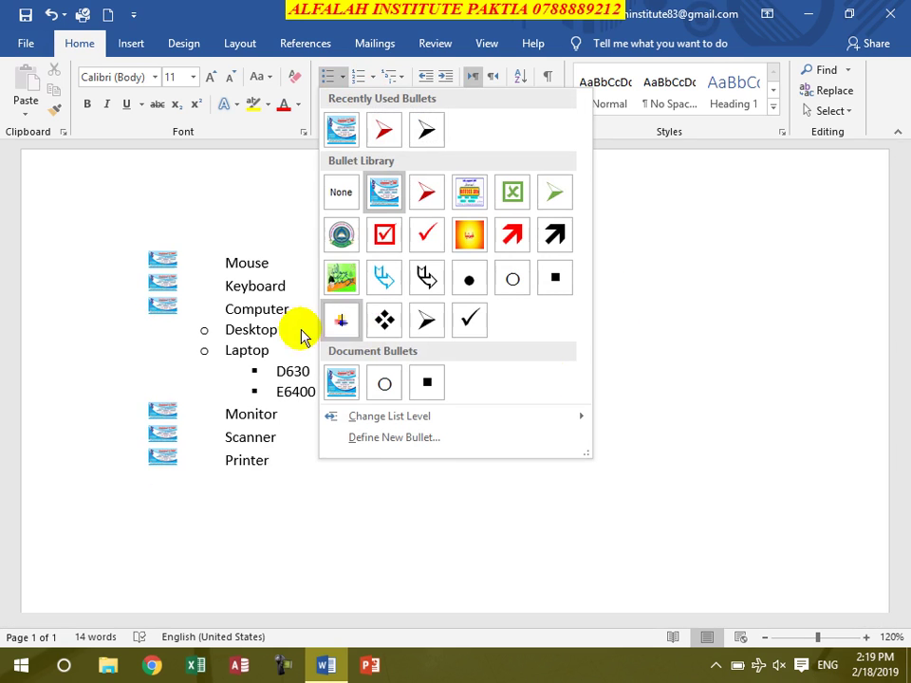
click(418, 438)
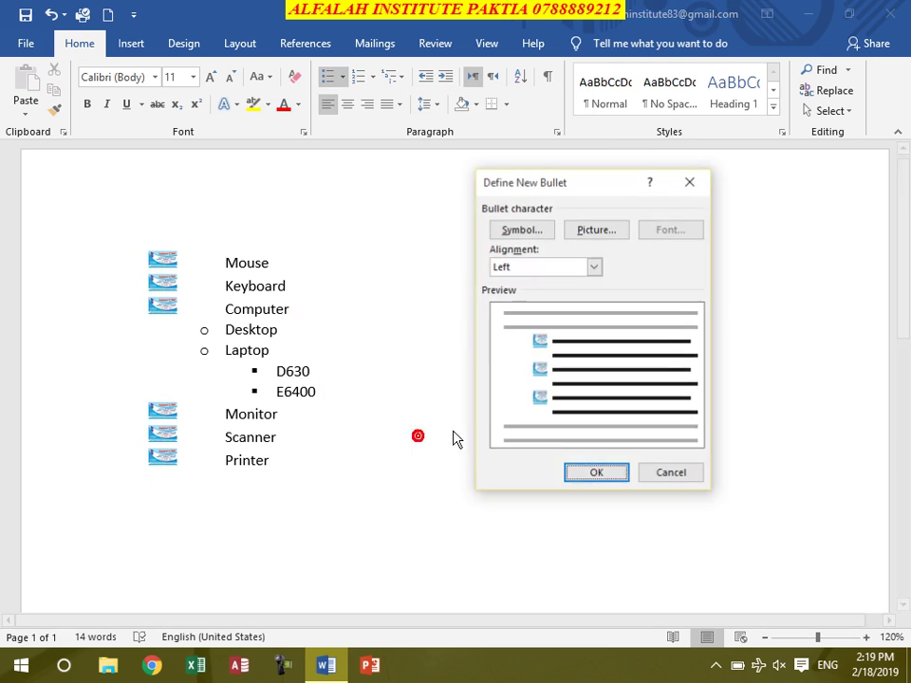
click(521, 230)
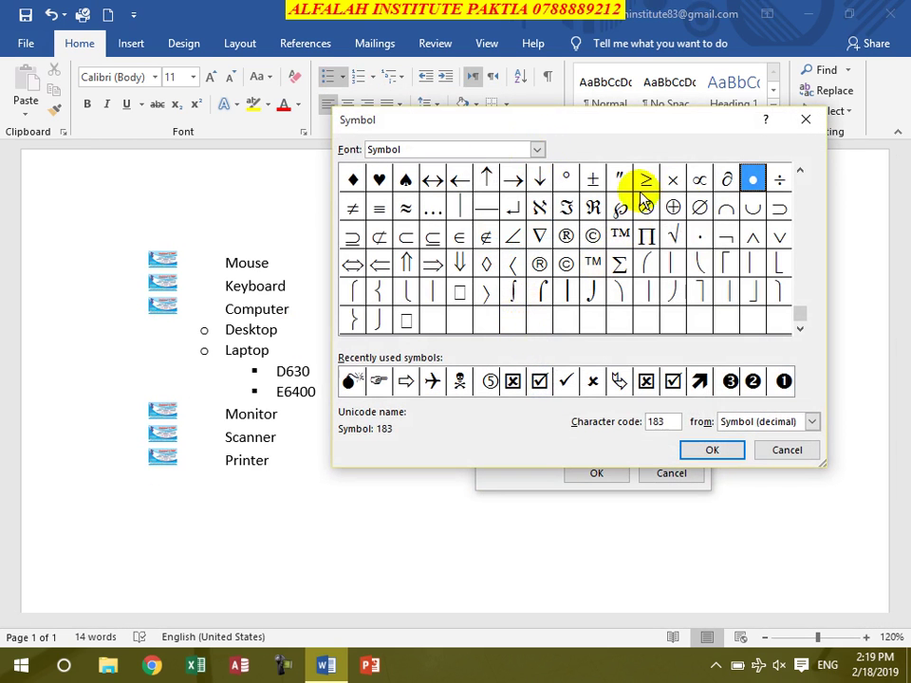
click(379, 179)
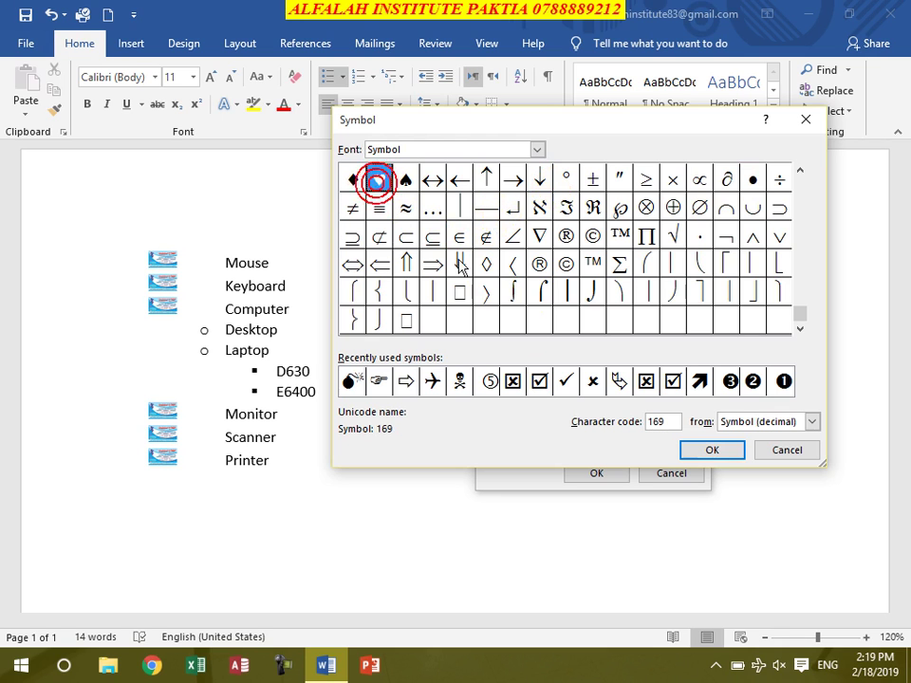
click(711, 451)
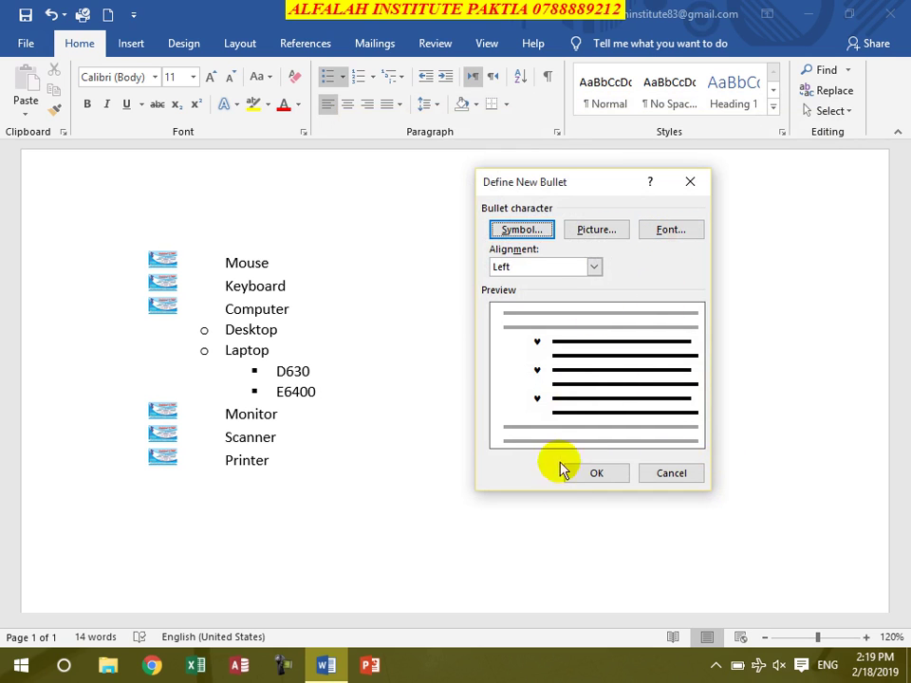
click(532, 266)
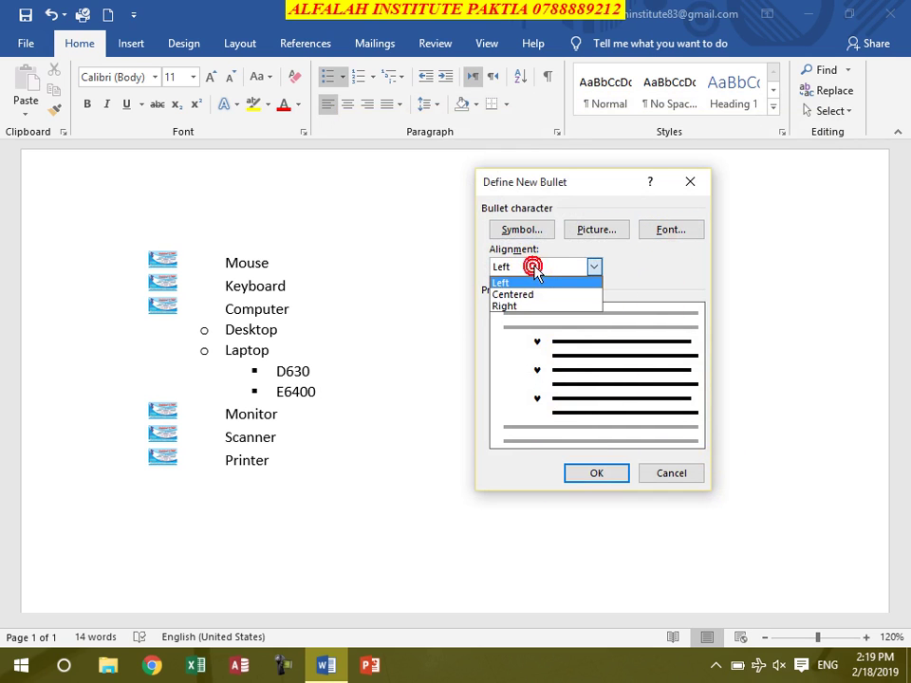
click(517, 282)
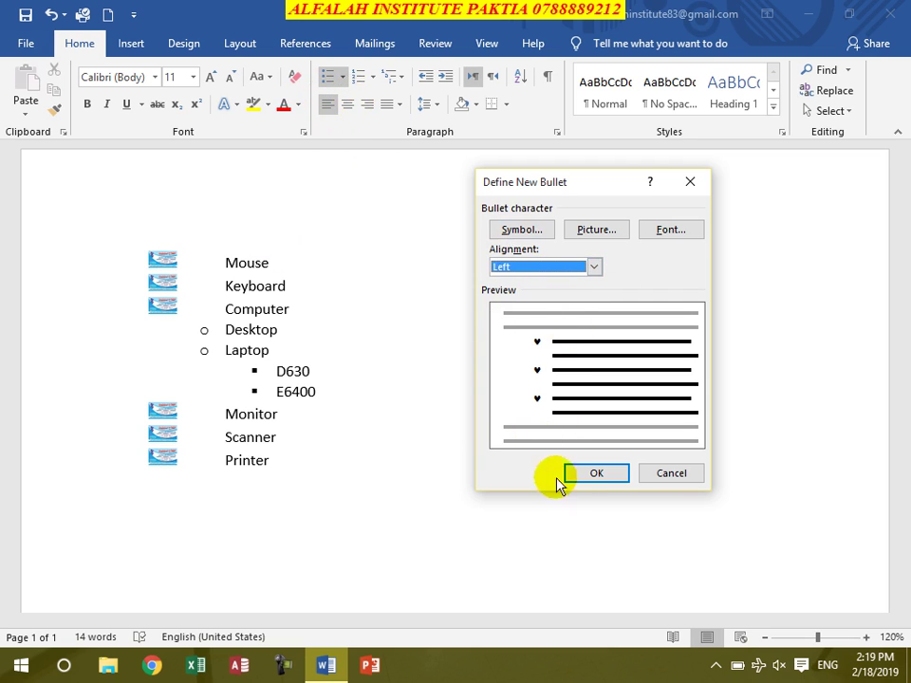
click(594, 474)
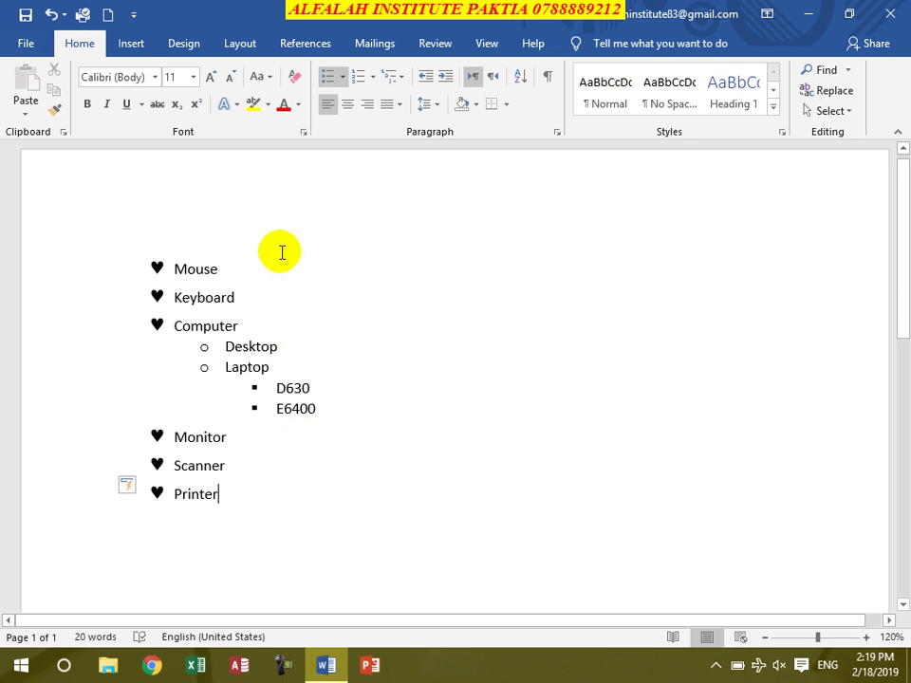
click(343, 78)
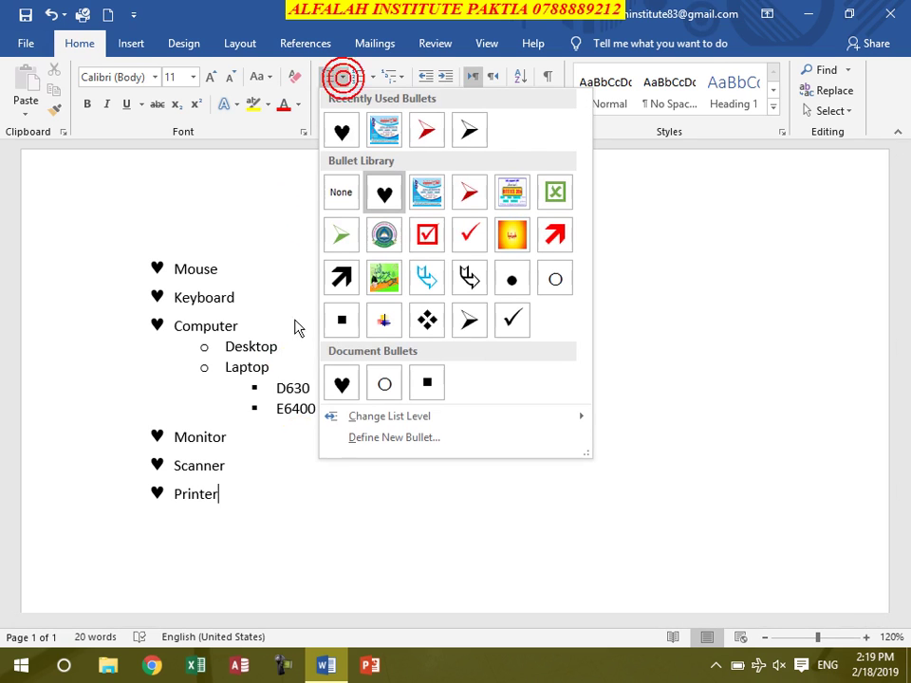
Step: Switch the top-level items to 1. 2. 3. numbering and begin a new number format
click(228, 455)
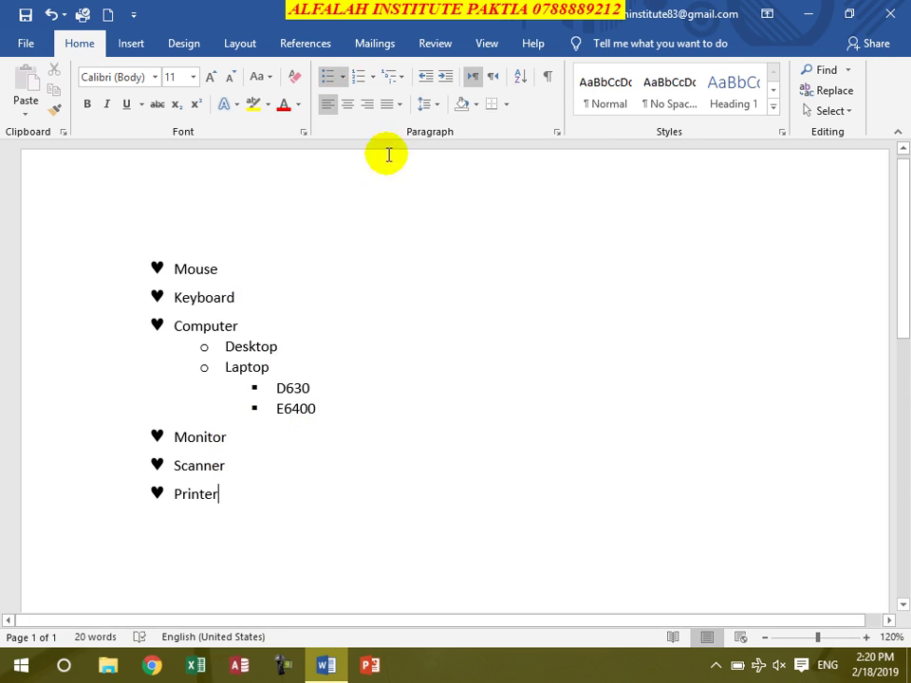
click(374, 77)
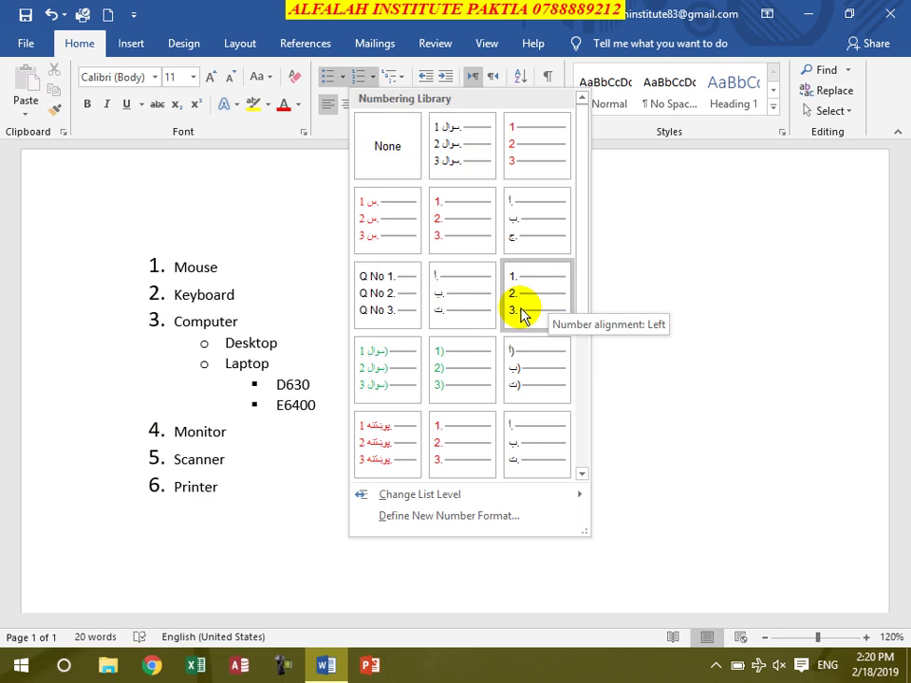
scroll(522, 313, down, 3)
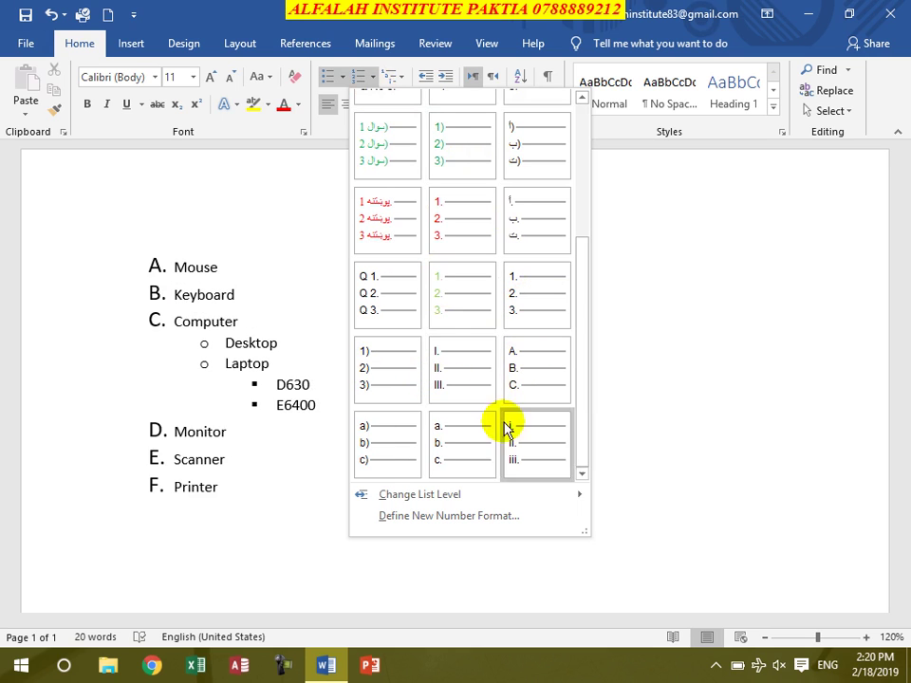
click(515, 306)
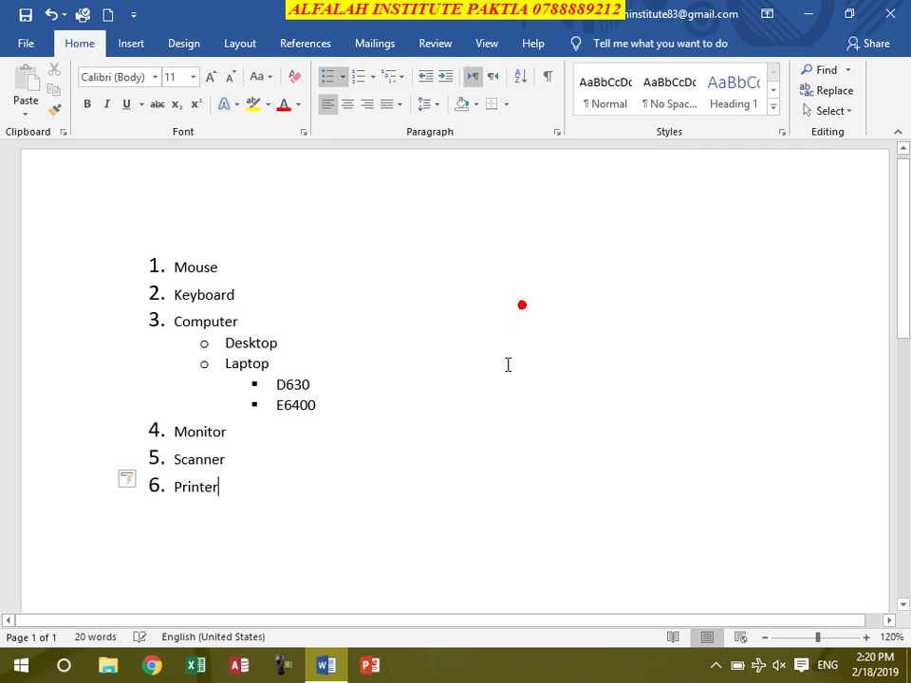
click(372, 77)
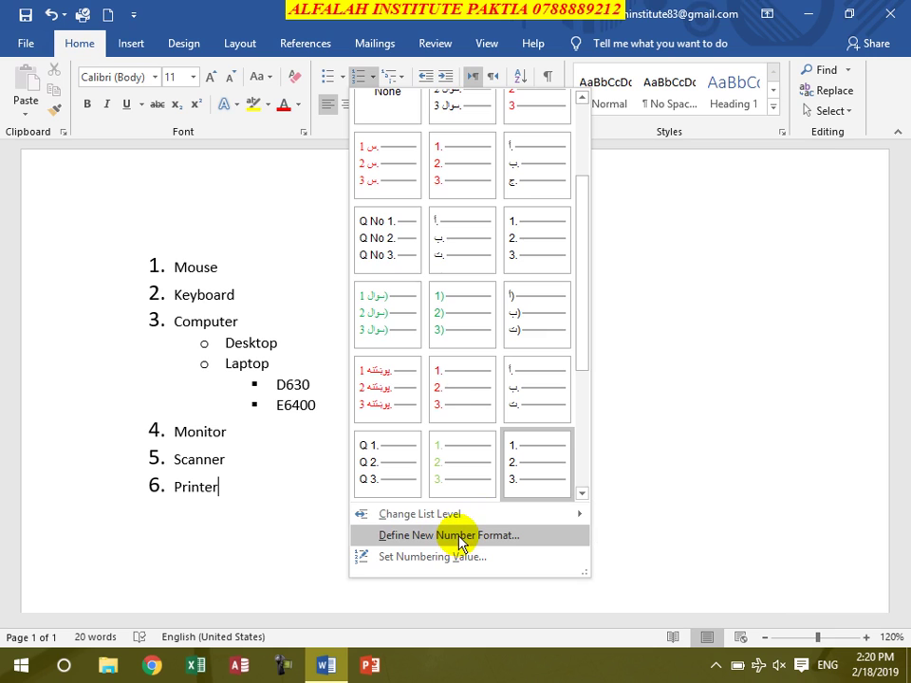
click(460, 537)
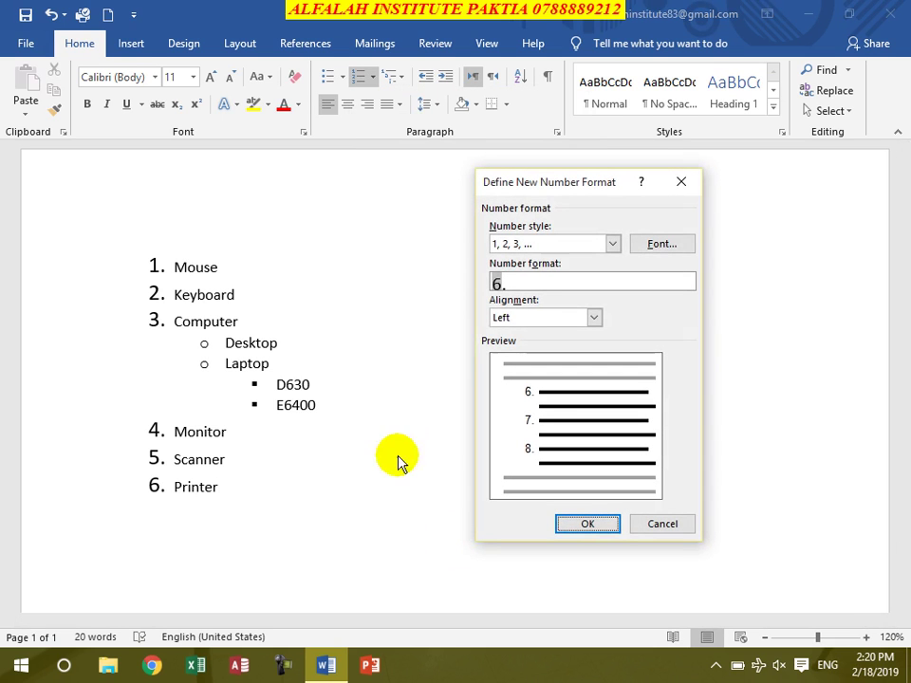
Step: Set the list number font to size 12 in blue
click(675, 245)
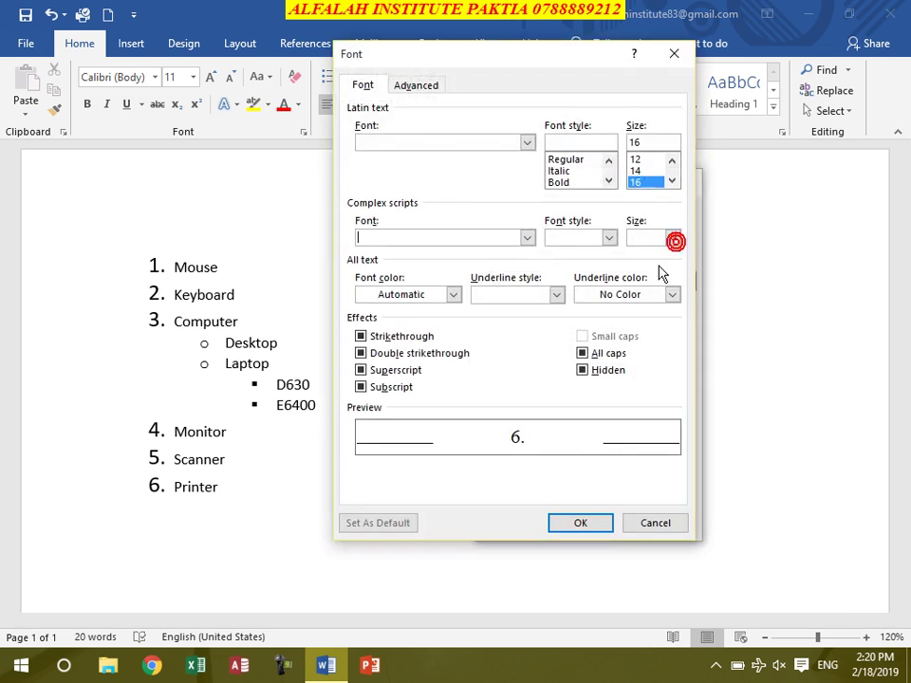
double_click(672, 161)
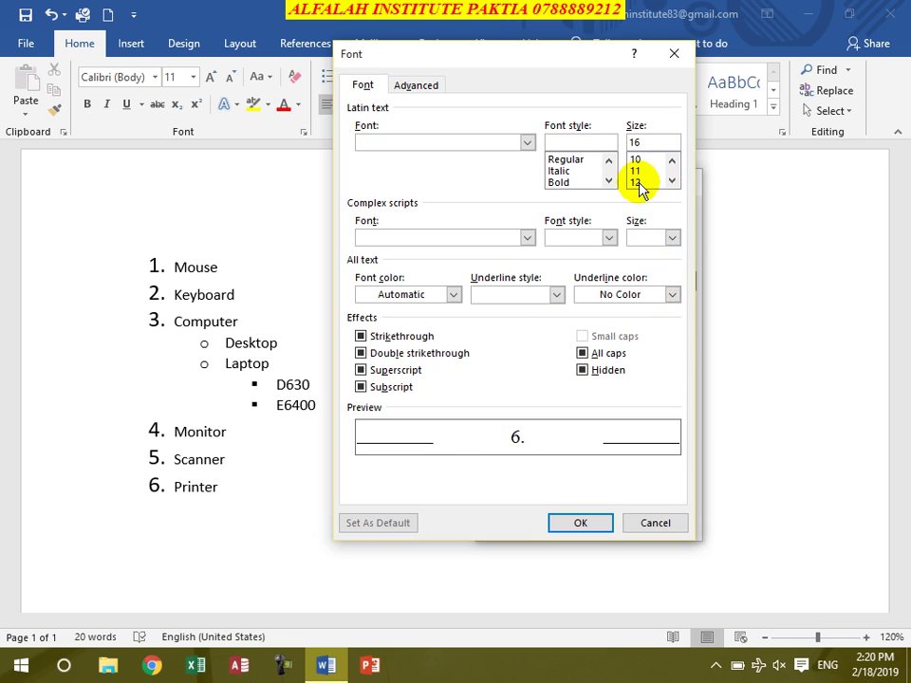
click(638, 183)
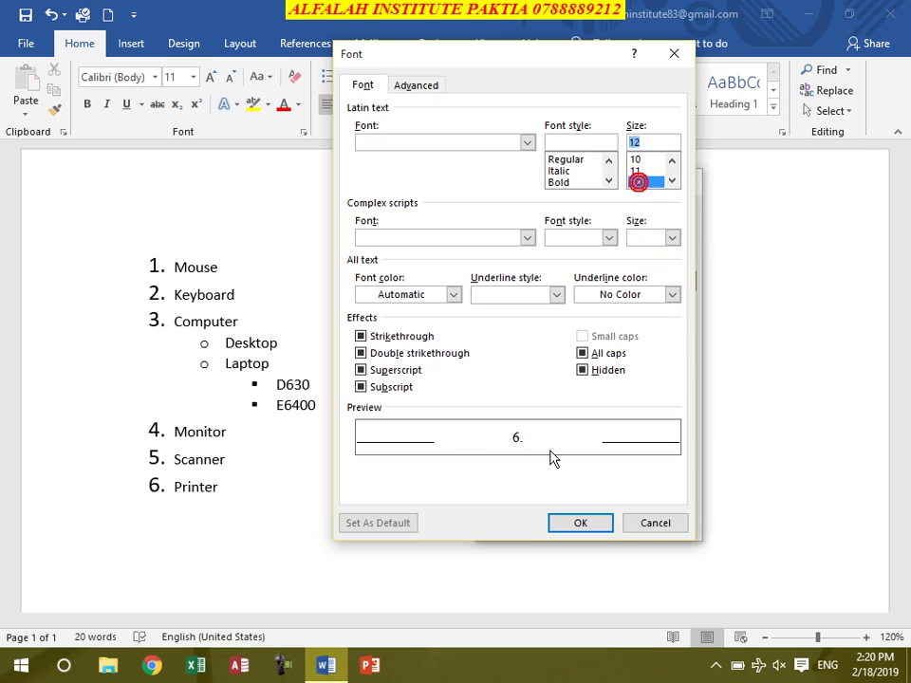
click(453, 295)
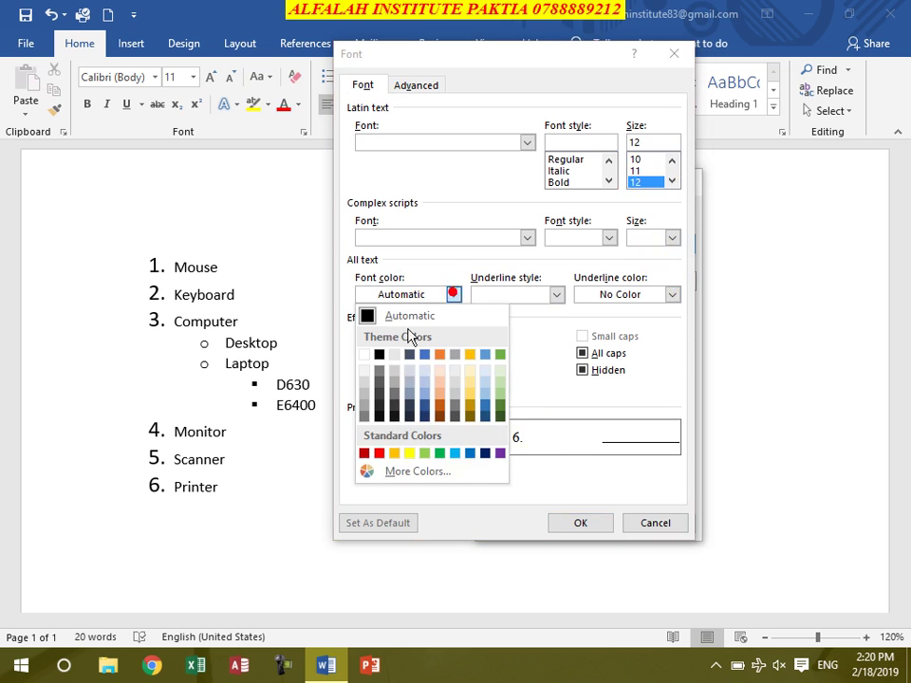
click(455, 455)
click(581, 523)
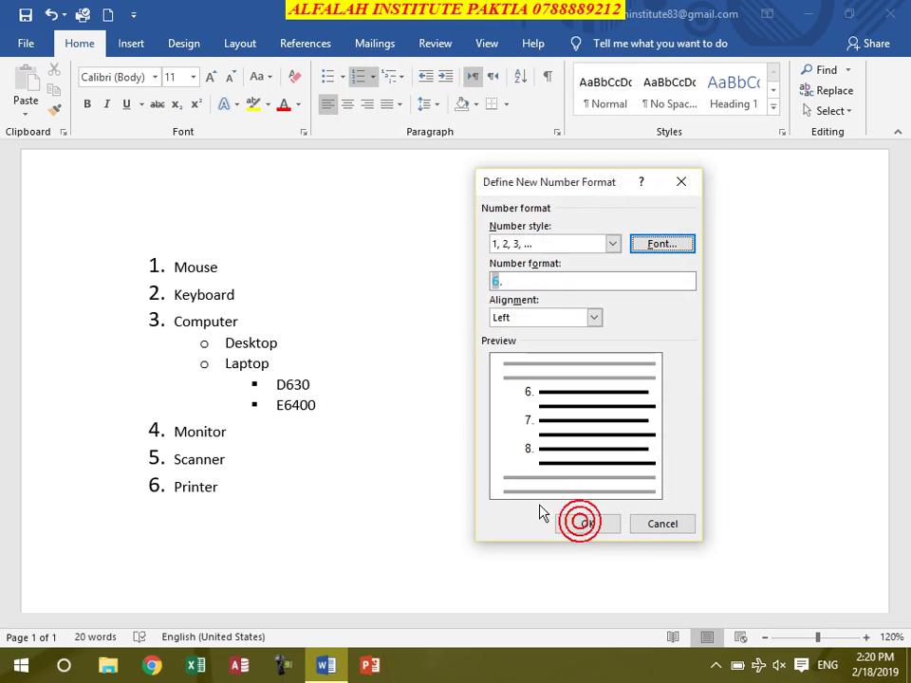
click(581, 525)
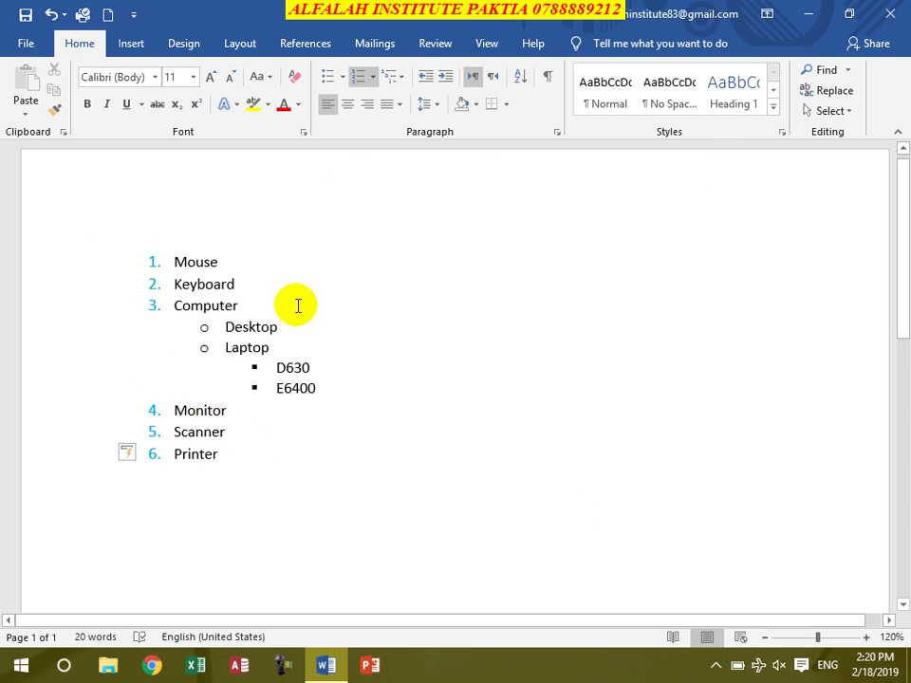
Step: Define a new number format using the lowercase roman 'i, ii, iii' style
click(373, 78)
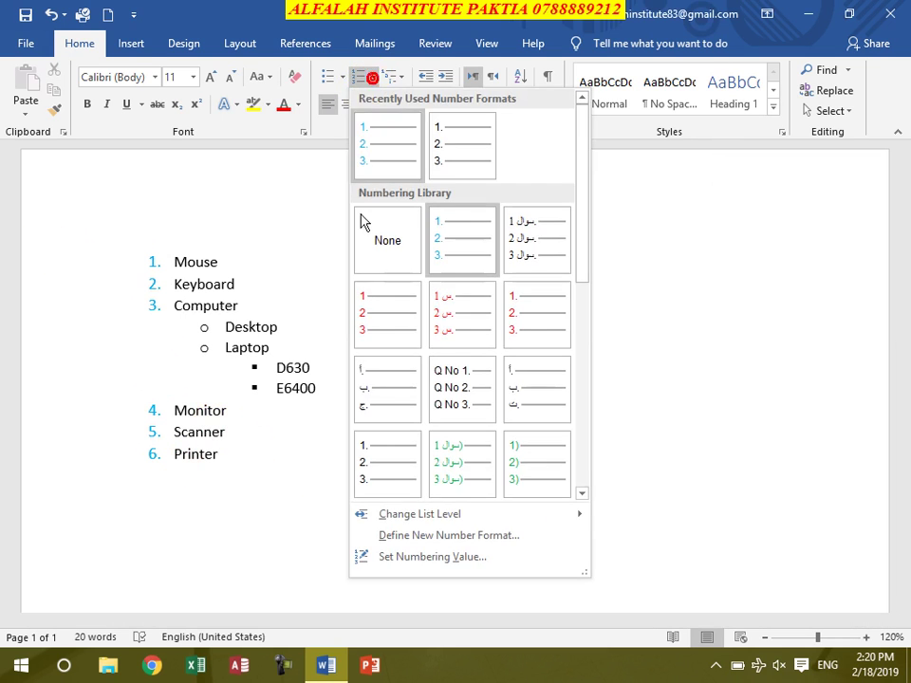
click(408, 537)
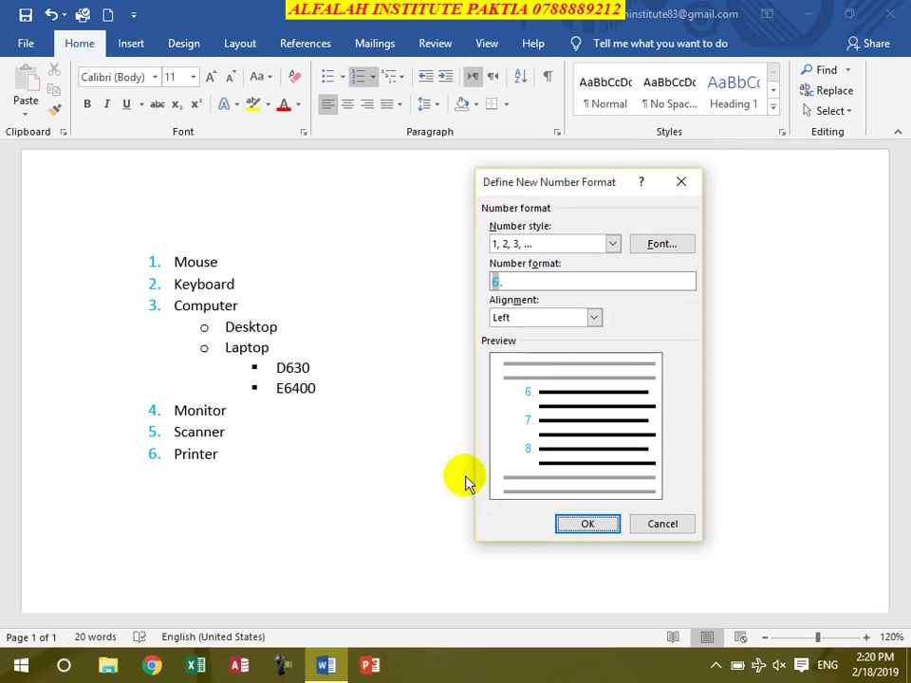
click(612, 244)
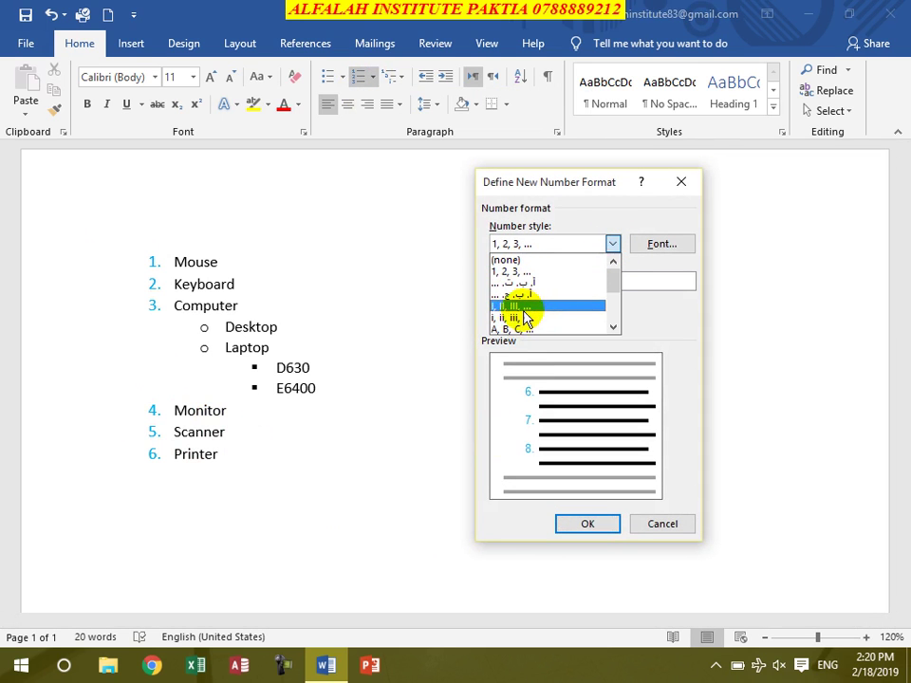
scroll(529, 322, down, 1)
scroll(529, 323, down, 2)
scroll(531, 321, down, 1)
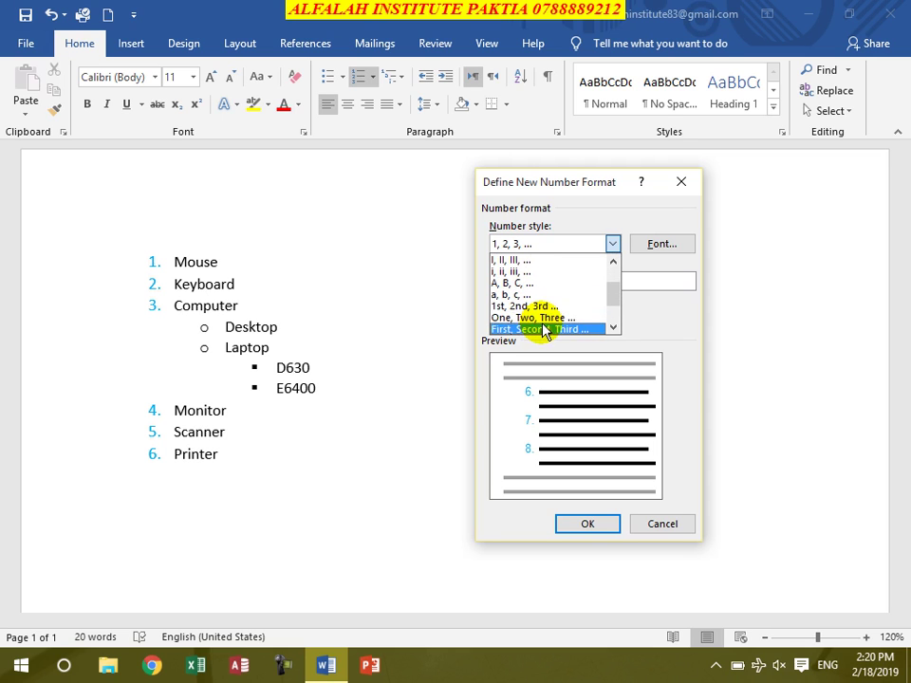
scroll(558, 325, down, 1)
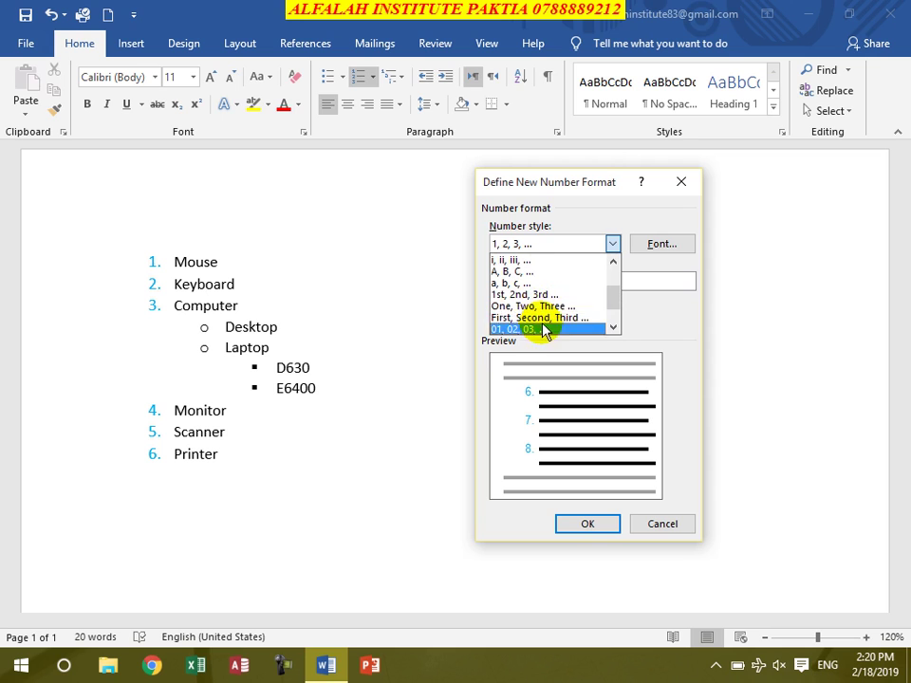
scroll(558, 326, down, 2)
scroll(550, 329, down, 1)
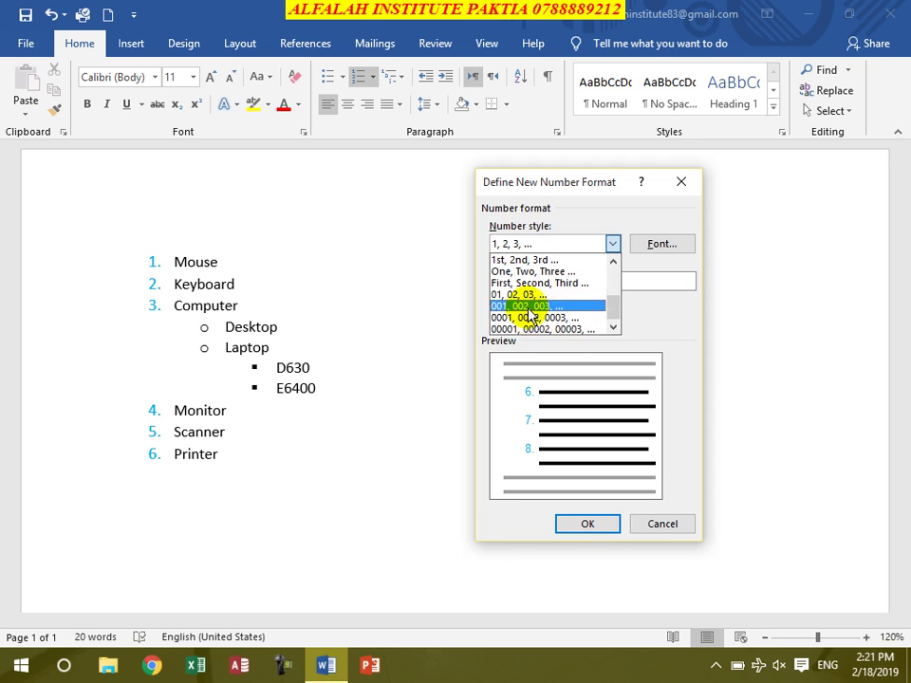
scroll(524, 308, up, 5)
scroll(529, 299, up, 3)
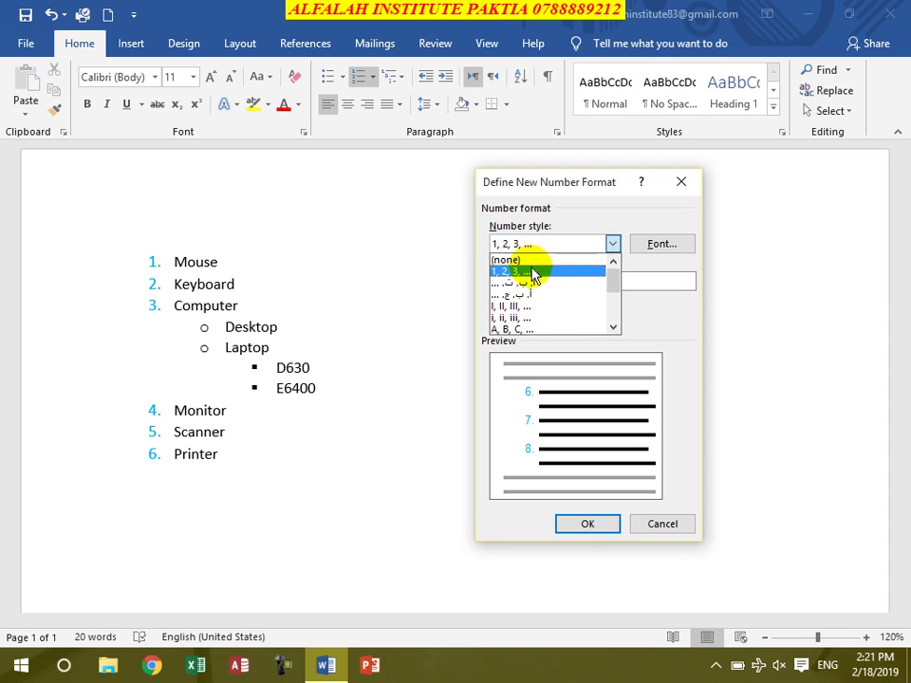
click(529, 319)
click(586, 524)
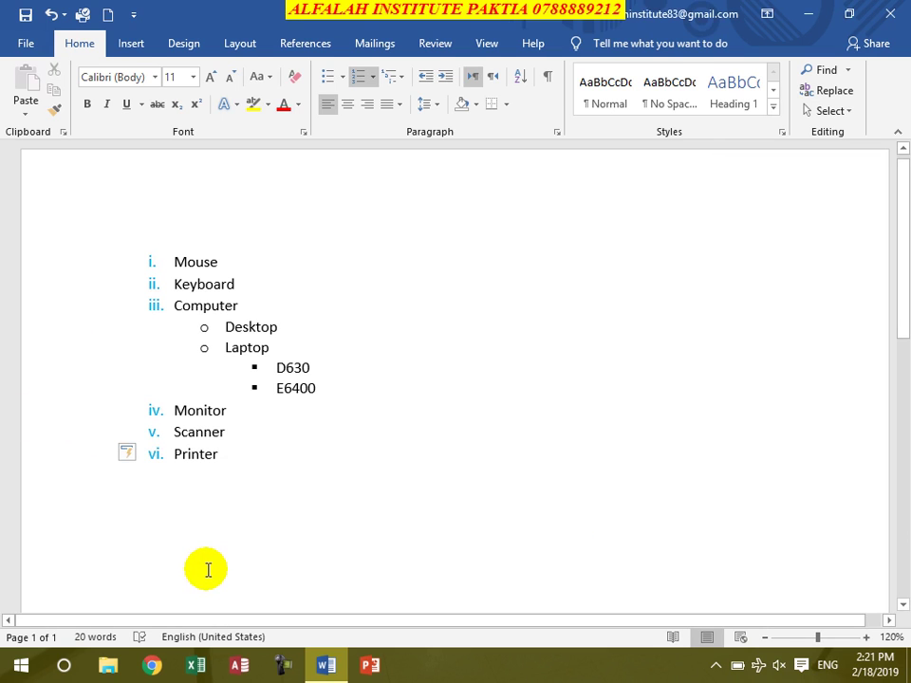
click(374, 81)
Step: Define a '1, 2, 3' number format prefixed with the Pashto word پوښتنه
click(405, 536)
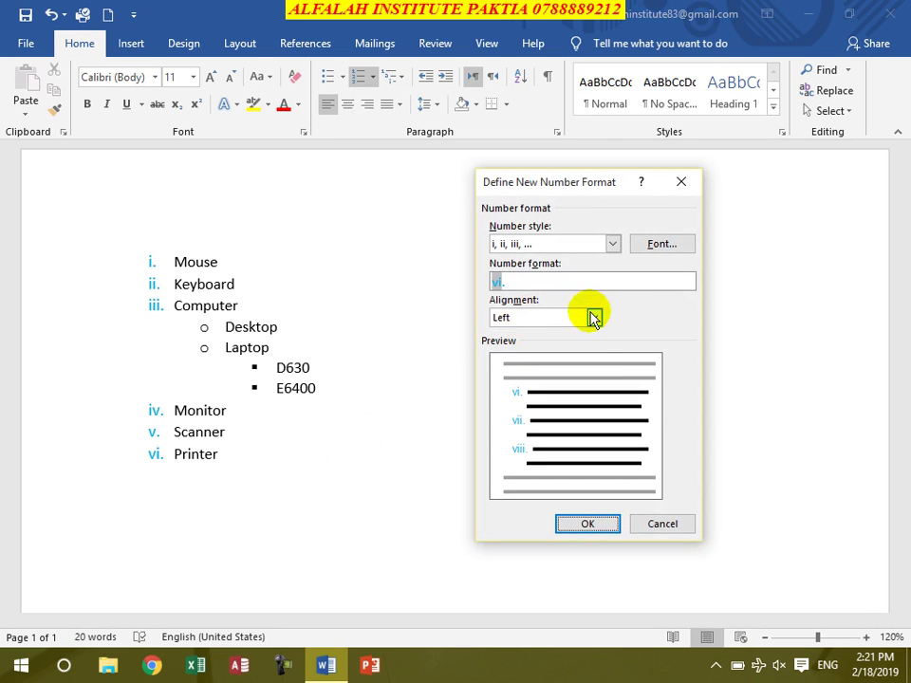
click(613, 244)
click(539, 273)
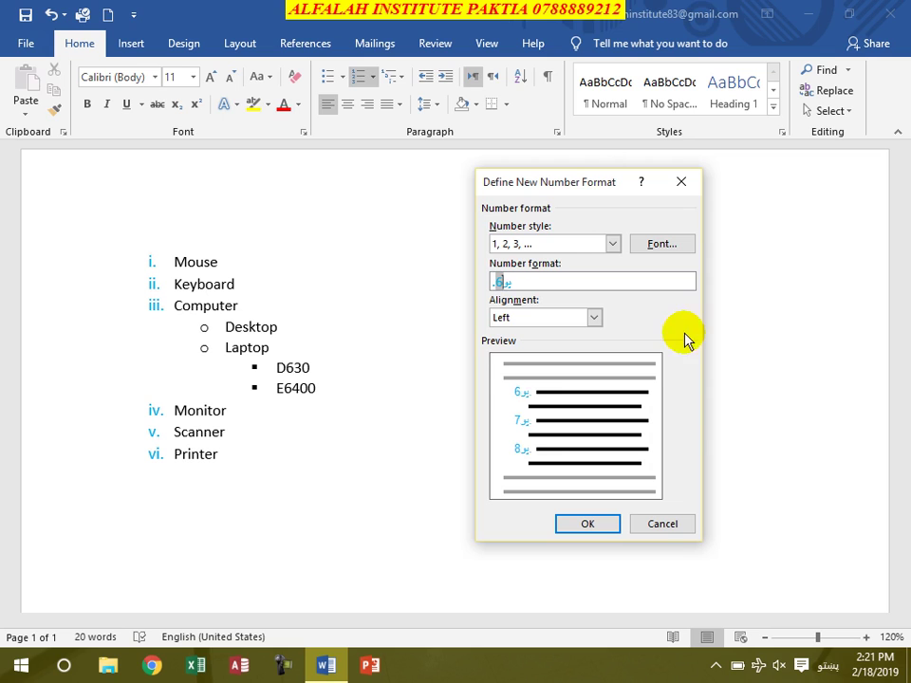
text(وښتنه)
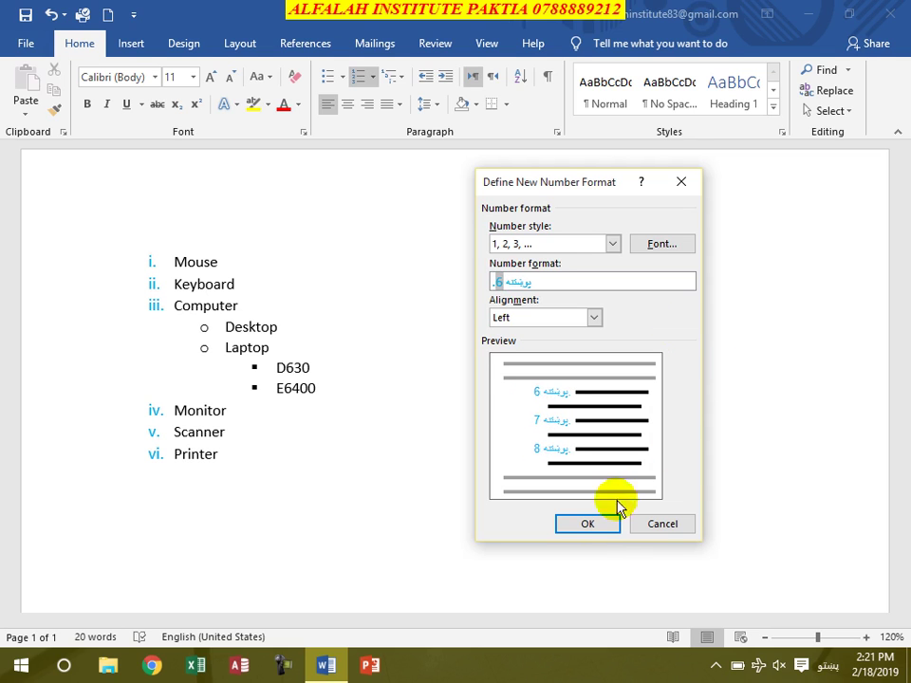
click(589, 523)
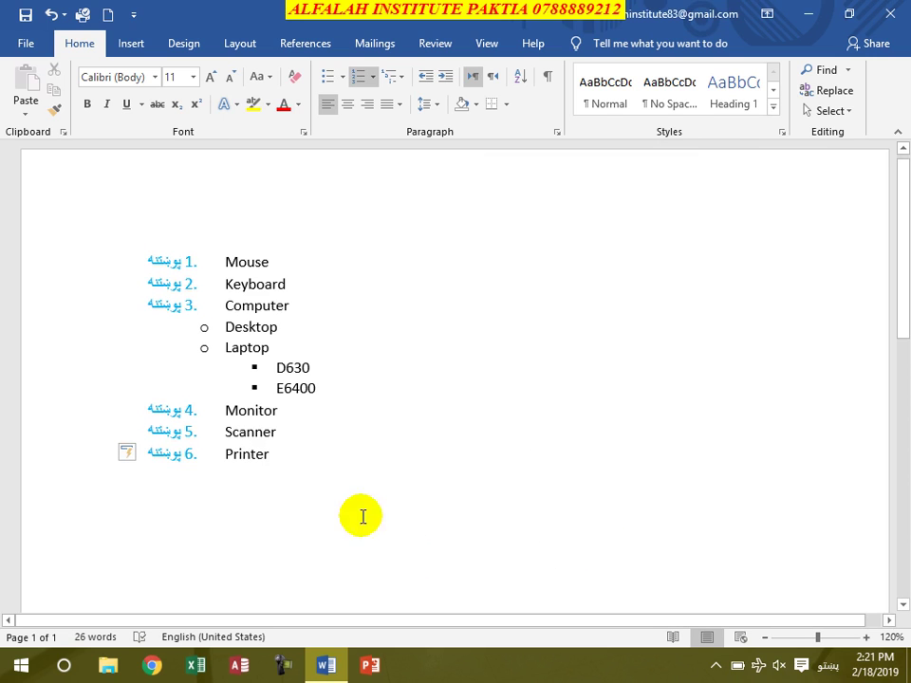
drag(278, 454, 194, 265)
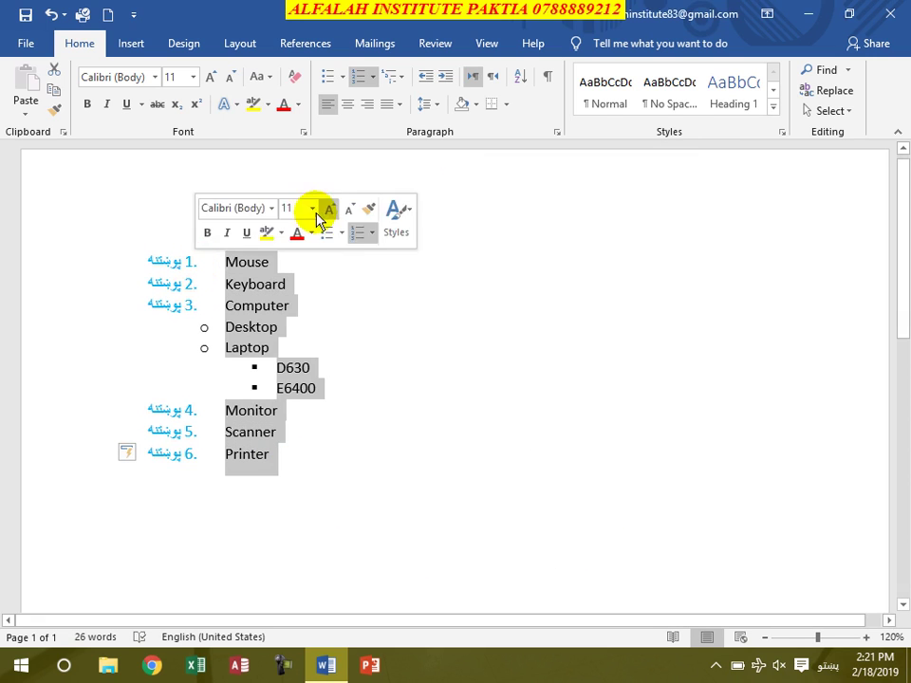
Step: Switch the selected list to right-to-left text direction, then back to left-to-right
click(495, 77)
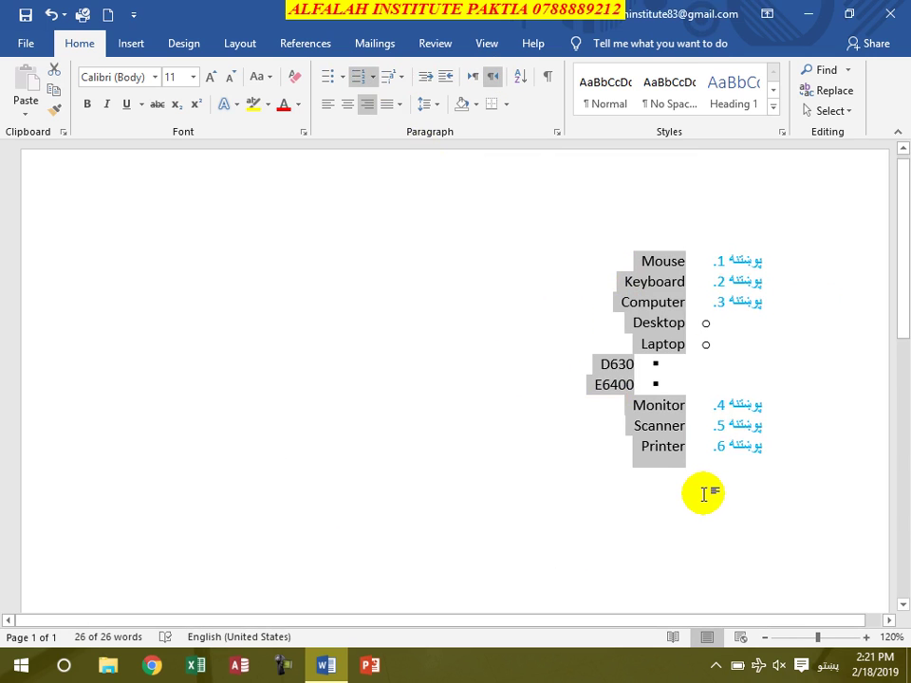
click(475, 79)
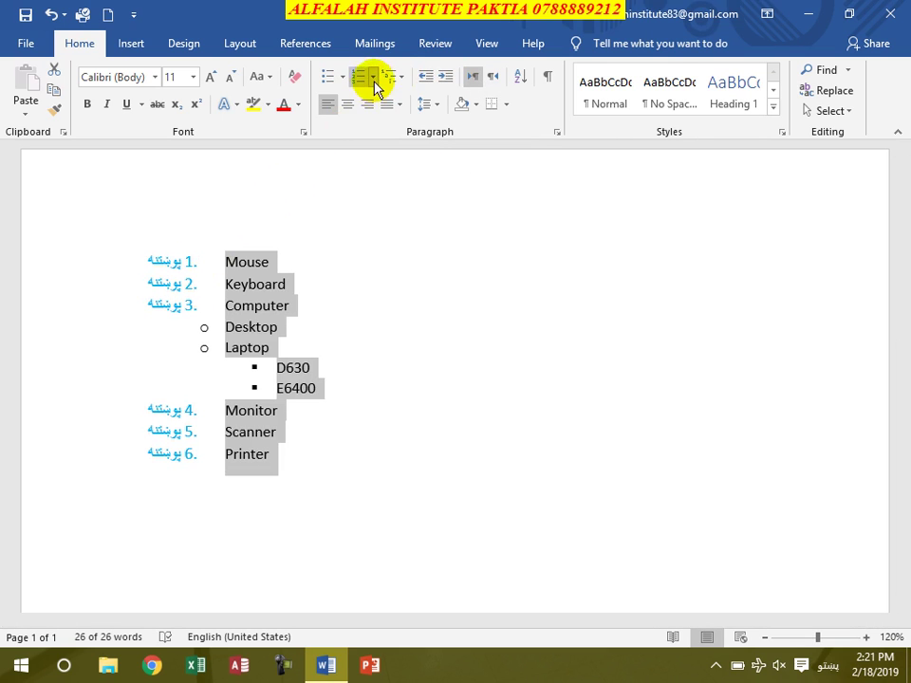
click(374, 82)
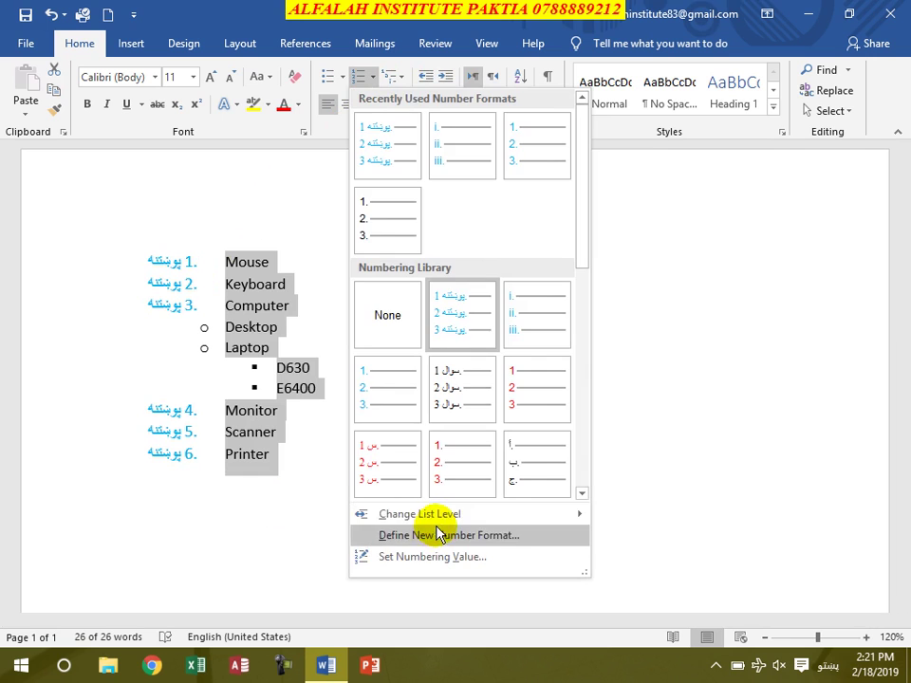
key(Escape)
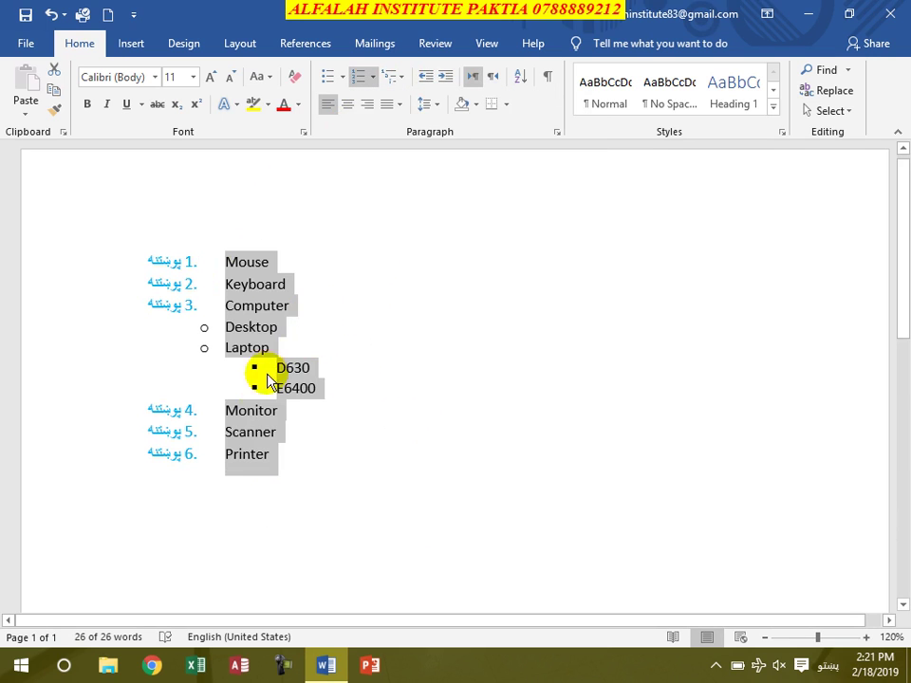
click(252, 432)
click(375, 82)
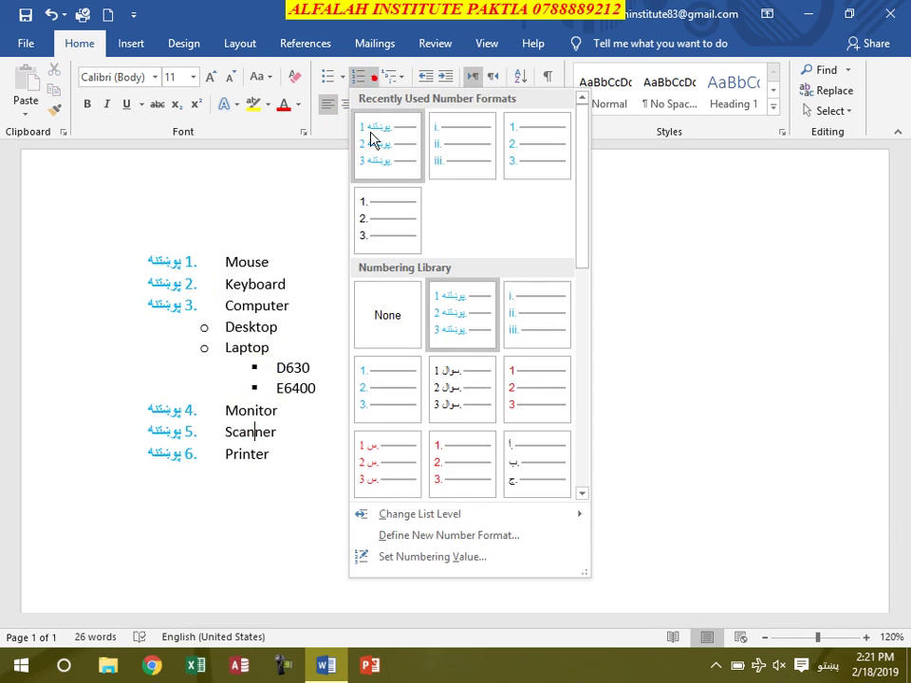
click(423, 534)
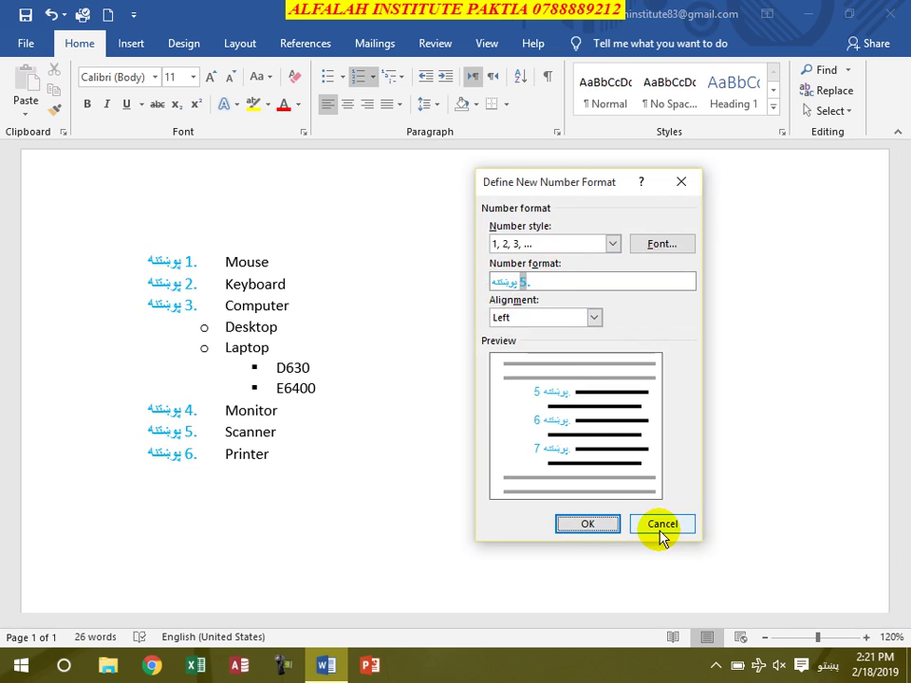
click(662, 525)
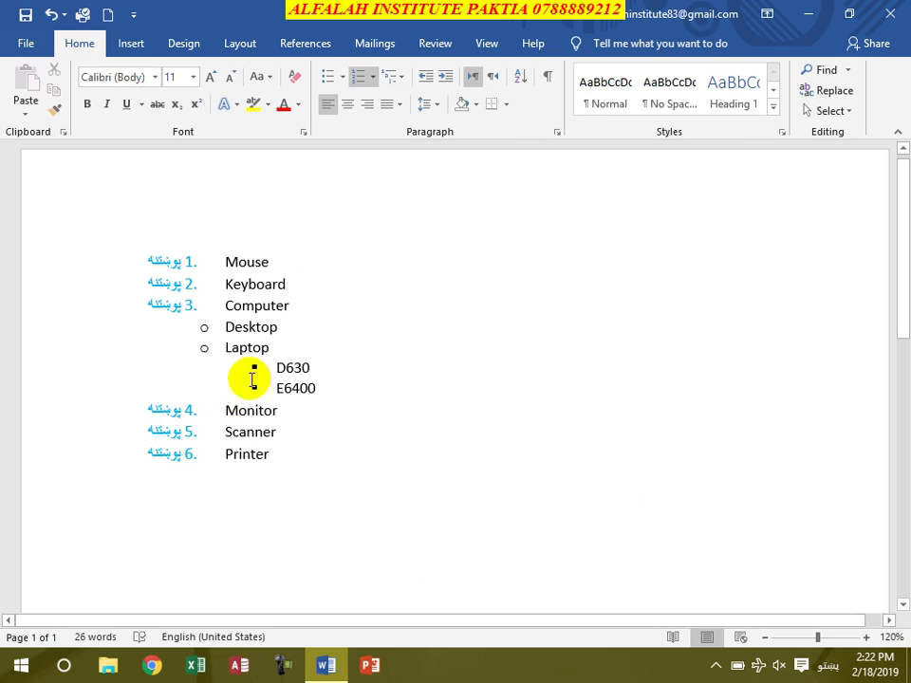
click(375, 81)
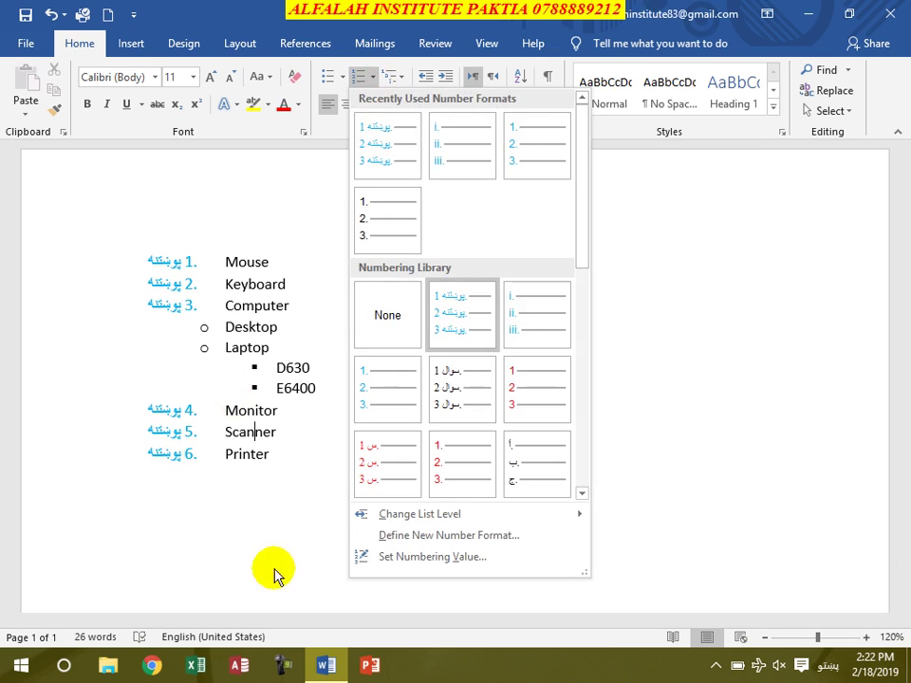
click(448, 560)
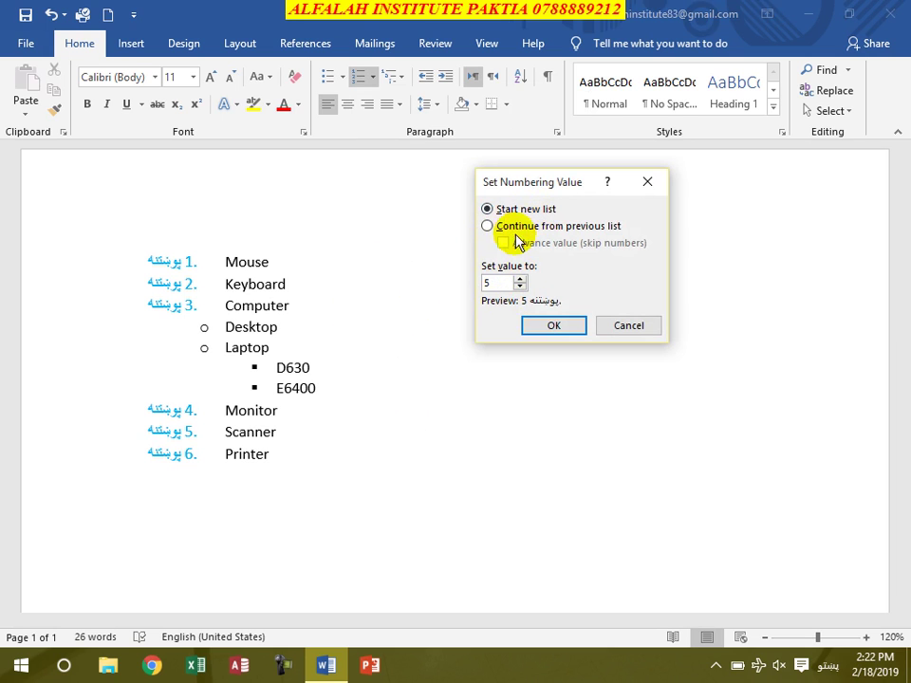
click(634, 330)
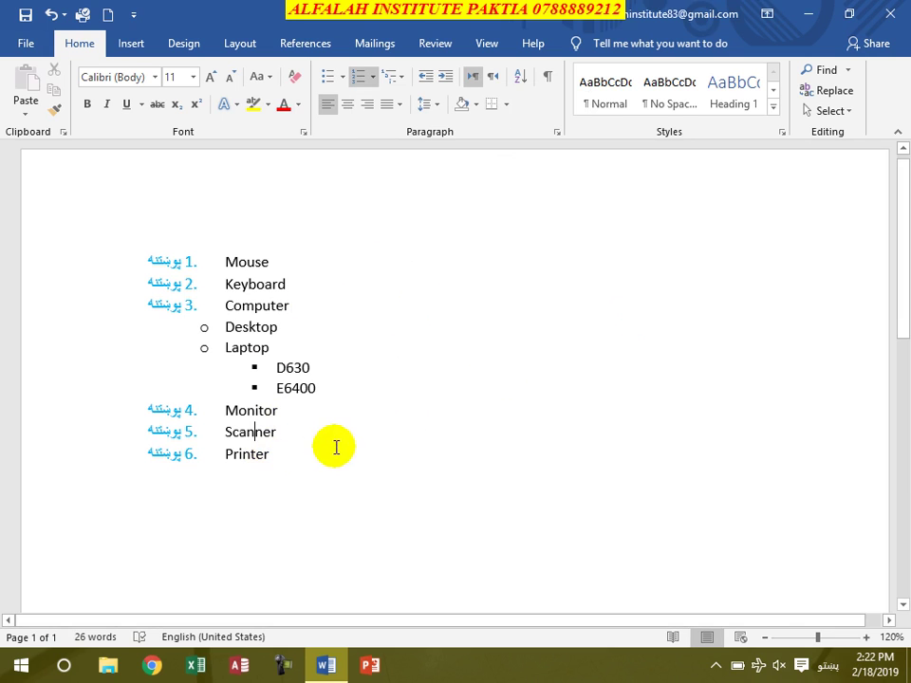
click(238, 260)
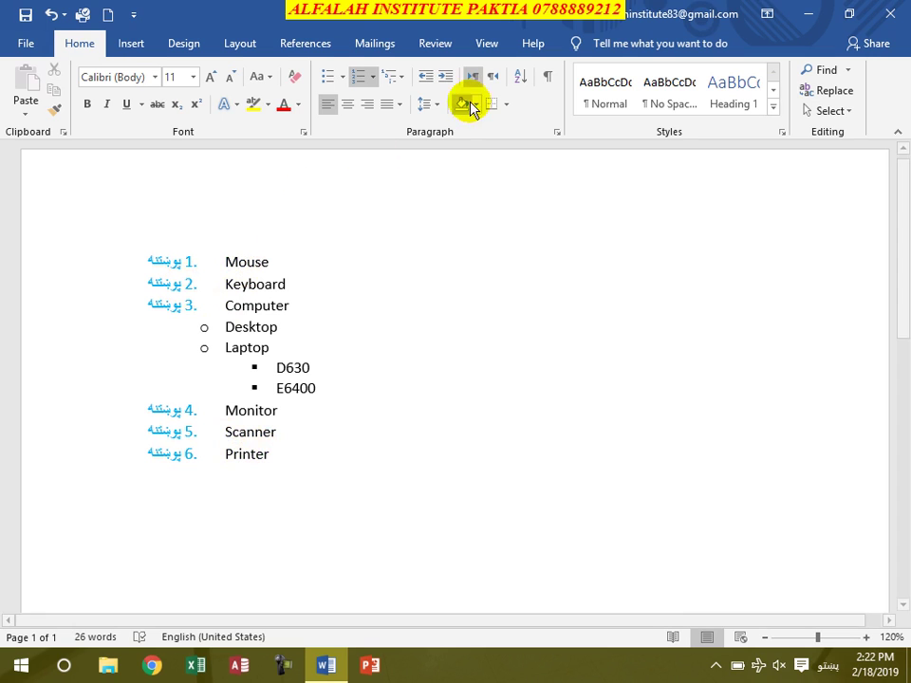
click(374, 80)
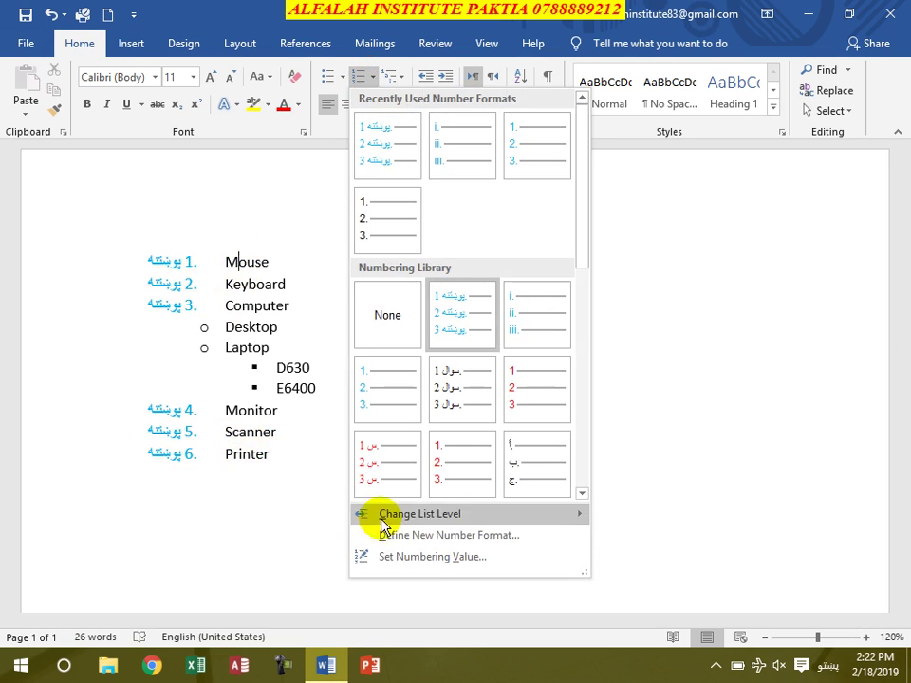
click(430, 562)
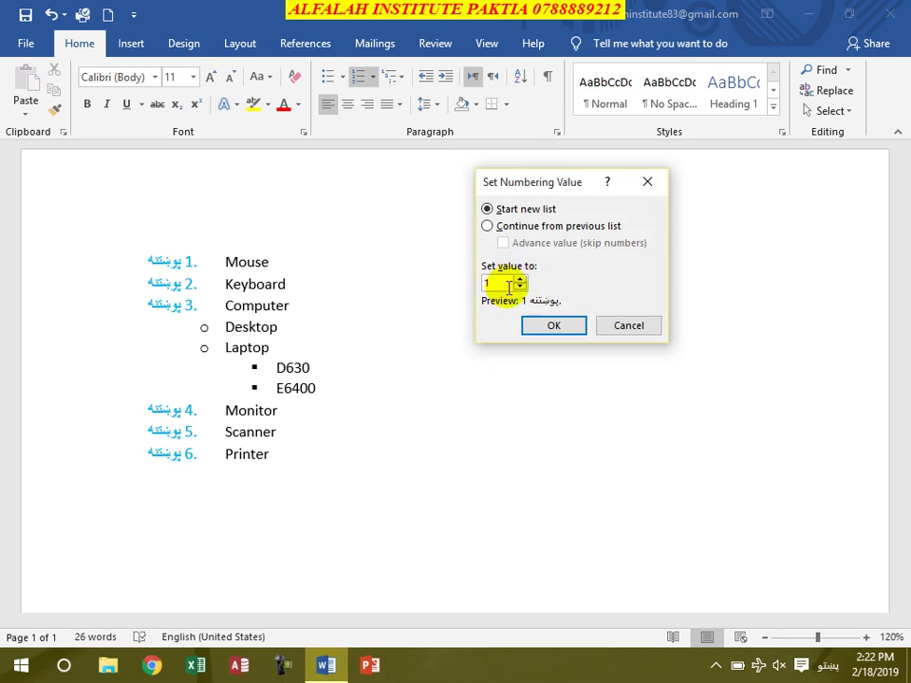
click(544, 325)
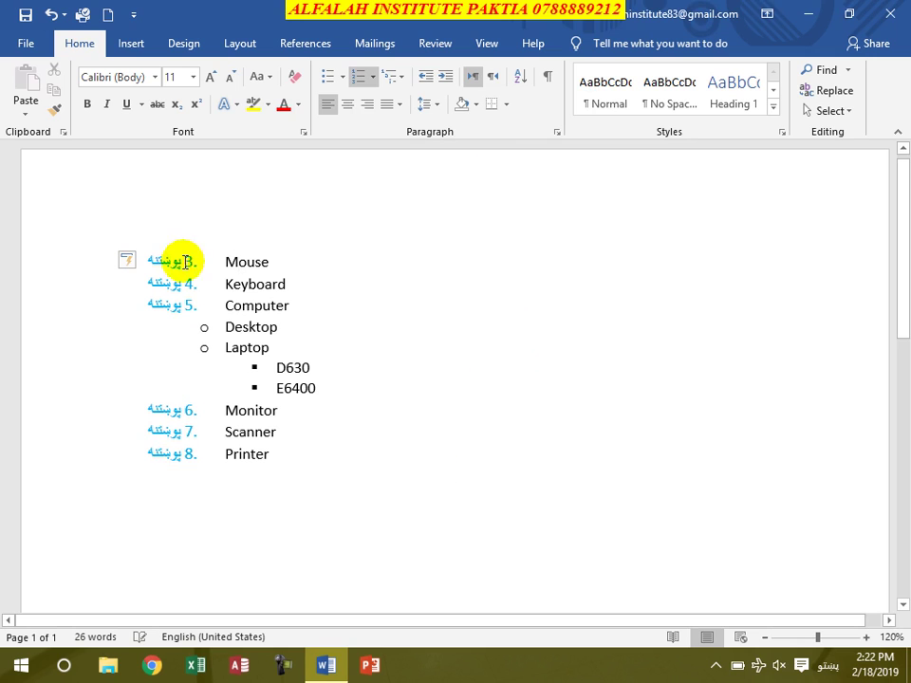
click(49, 15)
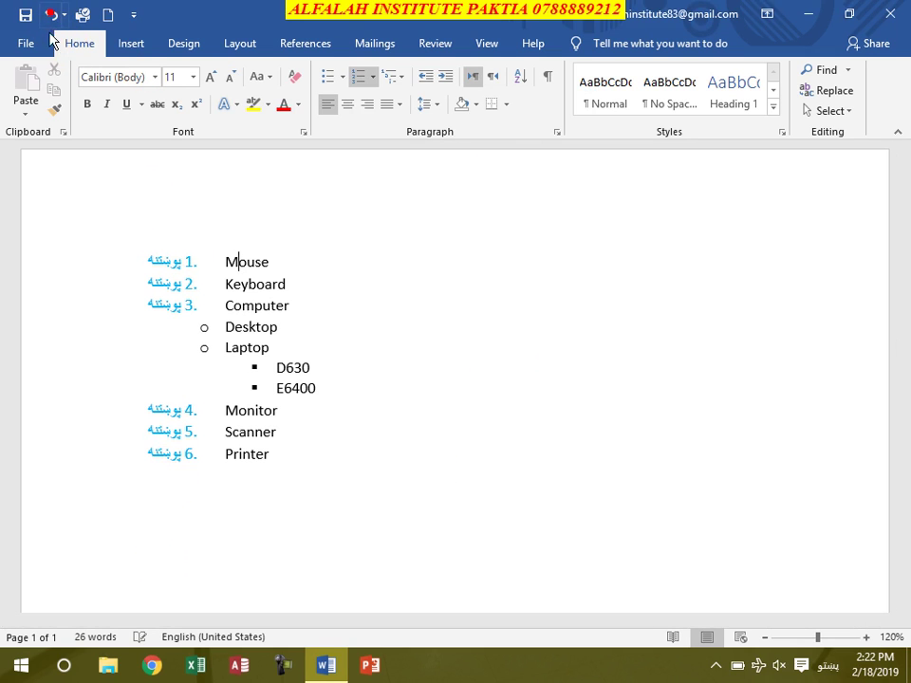
click(372, 80)
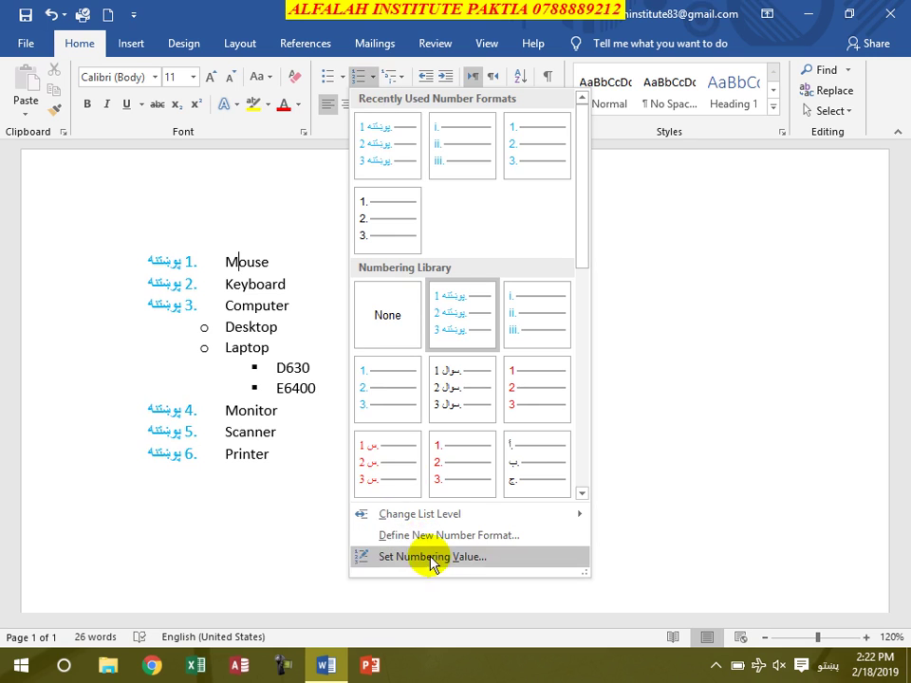
click(432, 557)
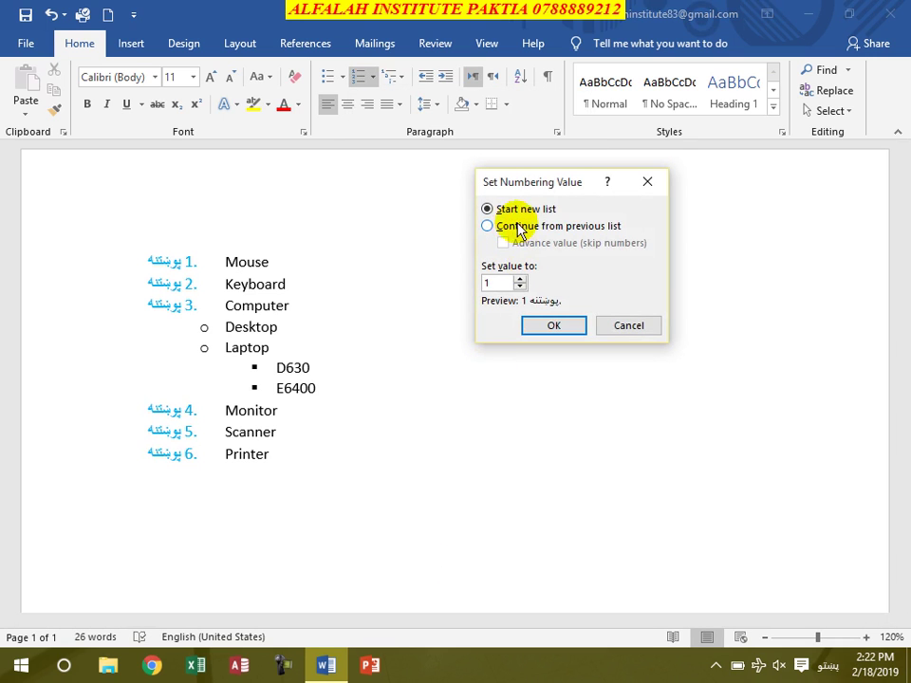
click(292, 465)
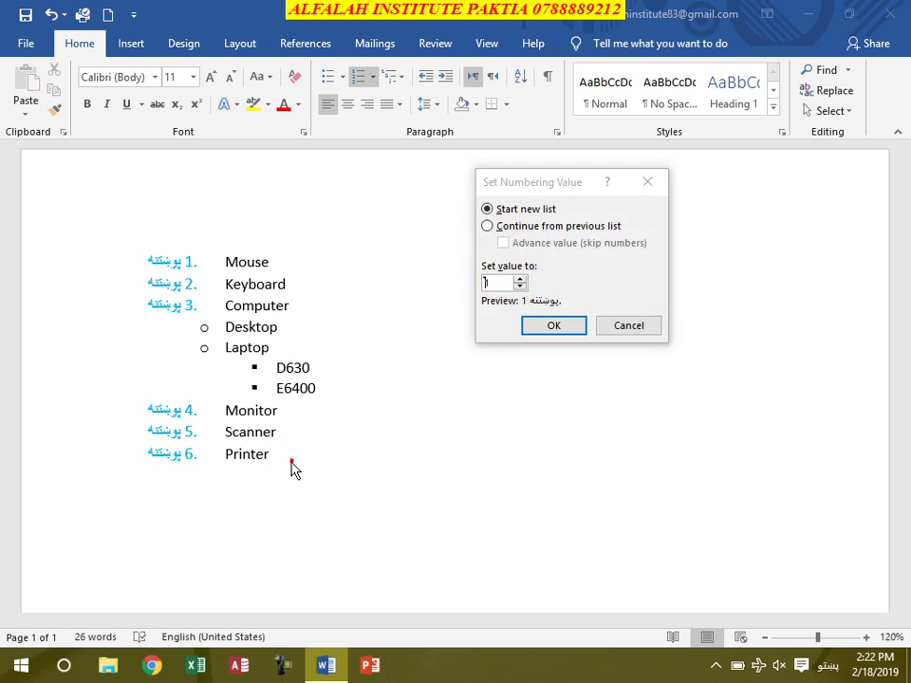
click(628, 325)
click(200, 514)
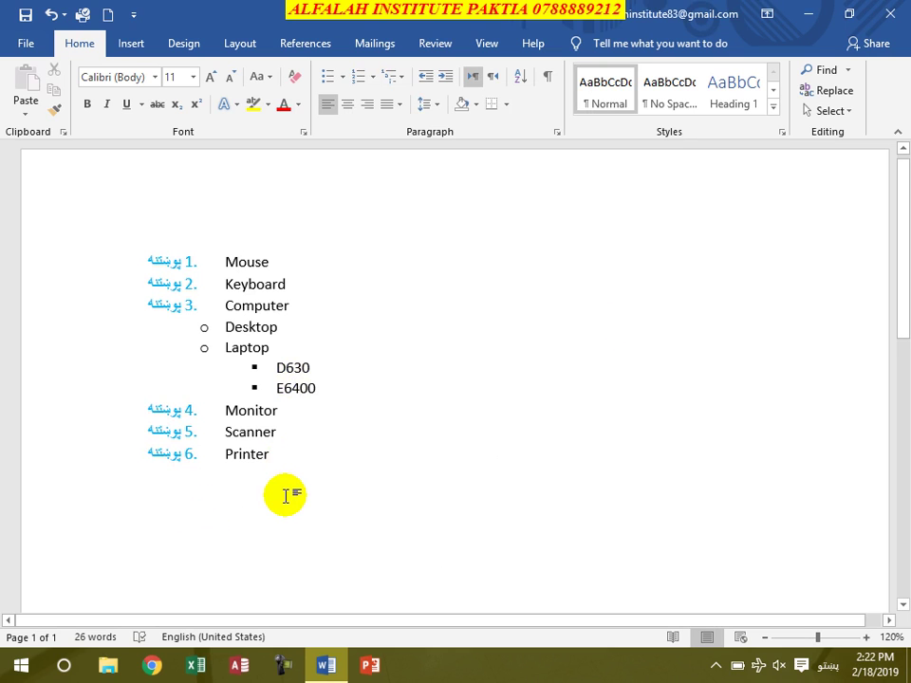
Step: Remove the empty list number after Printer and generate a =rand(1) sample paragraph beneath the list
key(alt+shift)
text(شق)
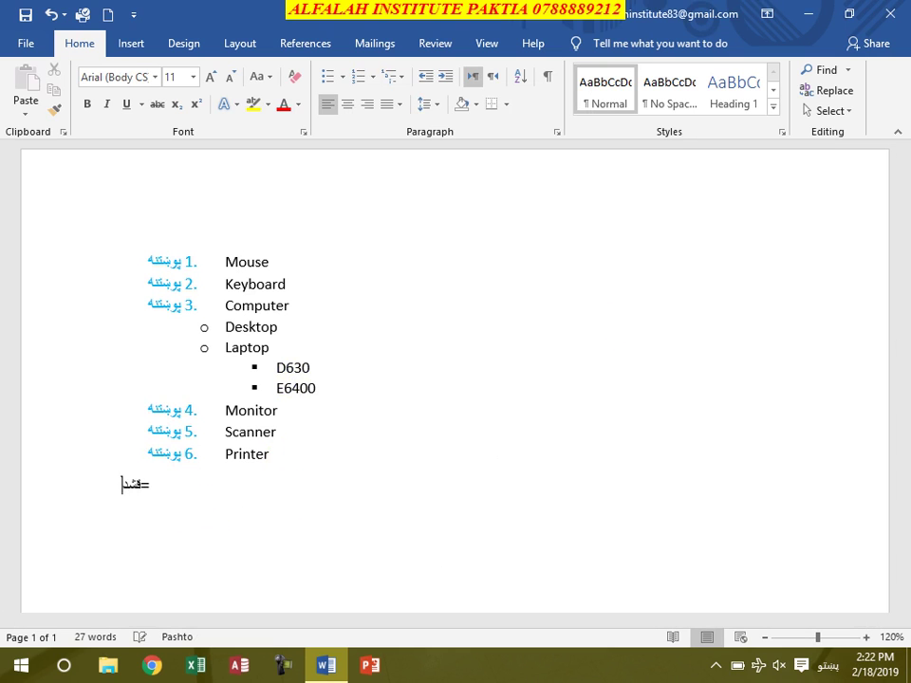
key(BackSpace)
key(BackSpace)
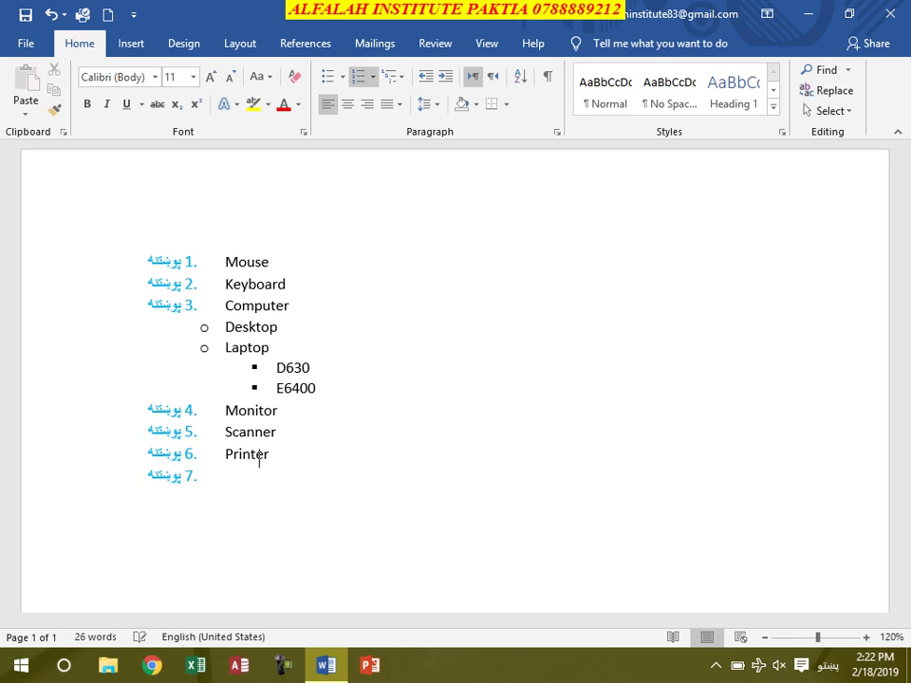
key(Return)
key(Return)
text(=)
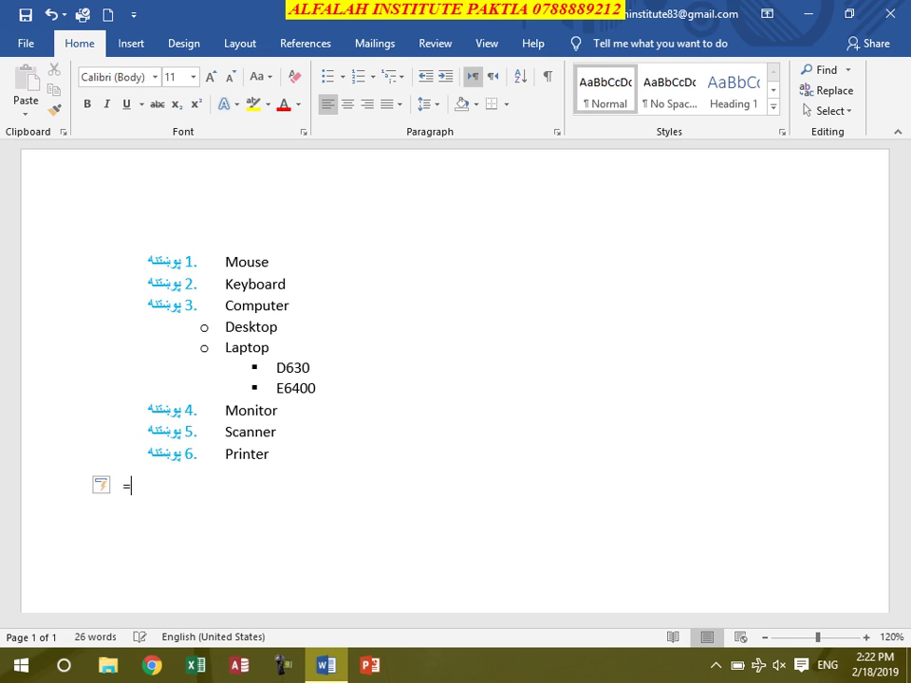
text(rand(1))
key(Return)
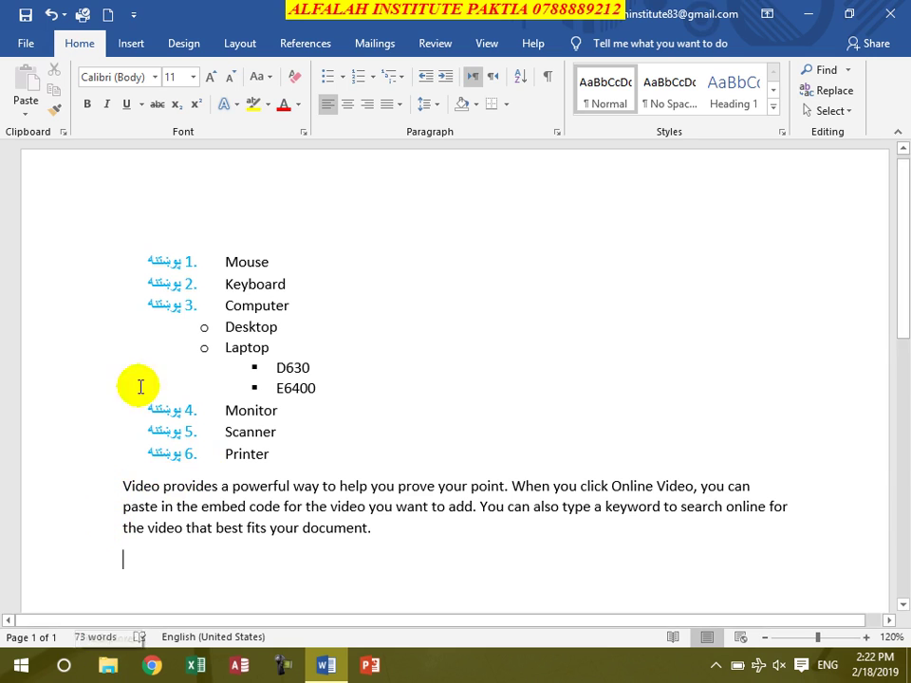
click(372, 76)
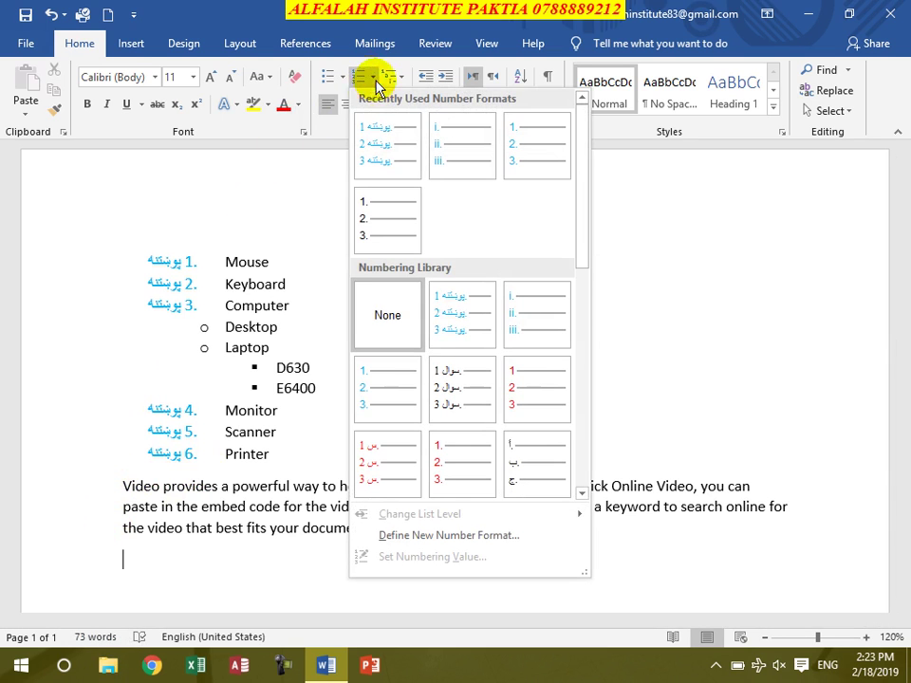
Step: Number the empty line below the paragraph, continuing the previous list with the value advanced to 7
click(370, 145)
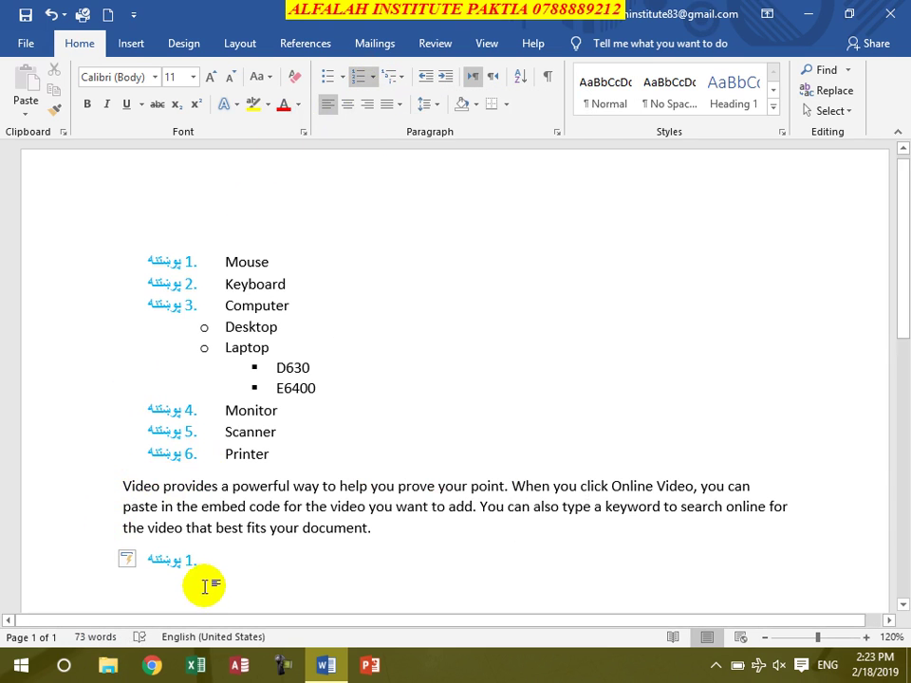
click(376, 76)
click(418, 557)
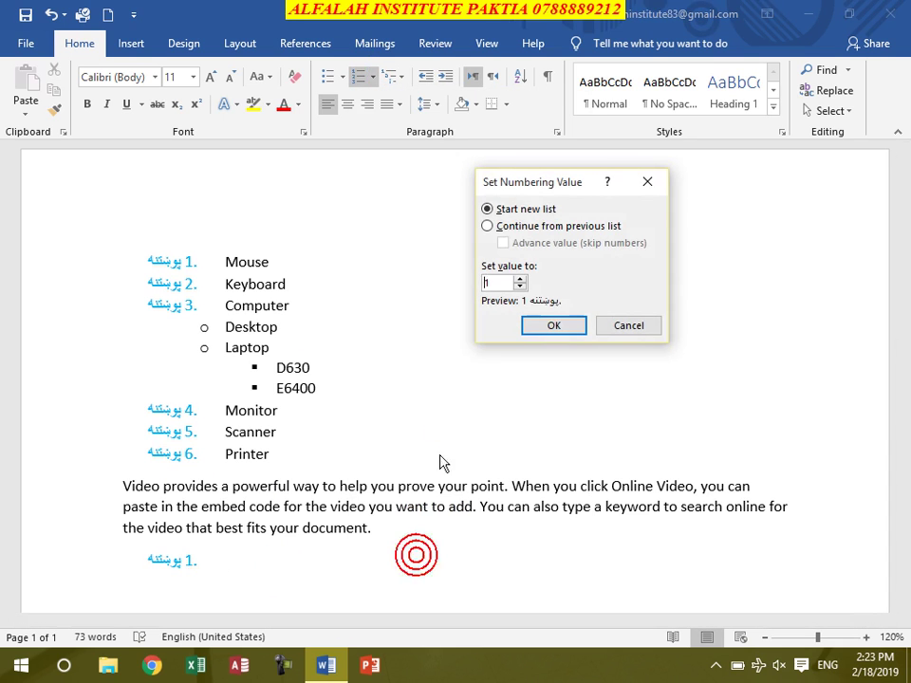
click(519, 279)
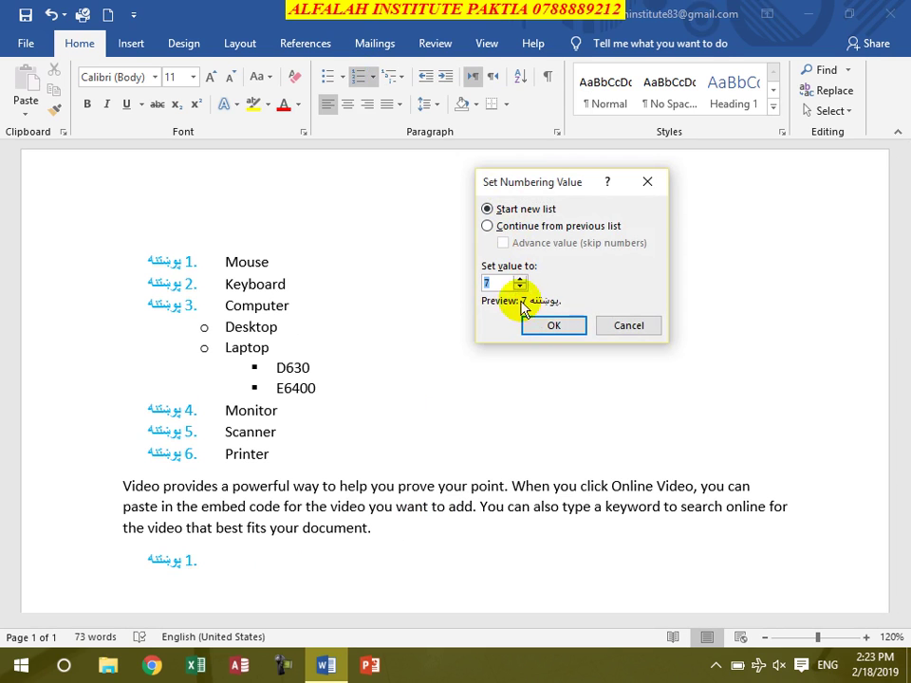
click(488, 226)
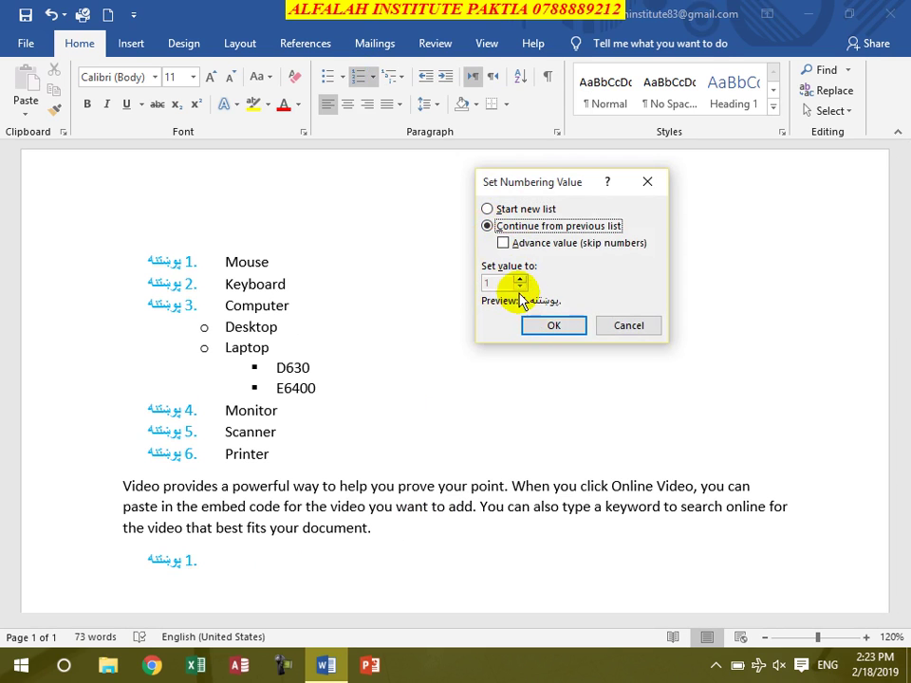
click(503, 244)
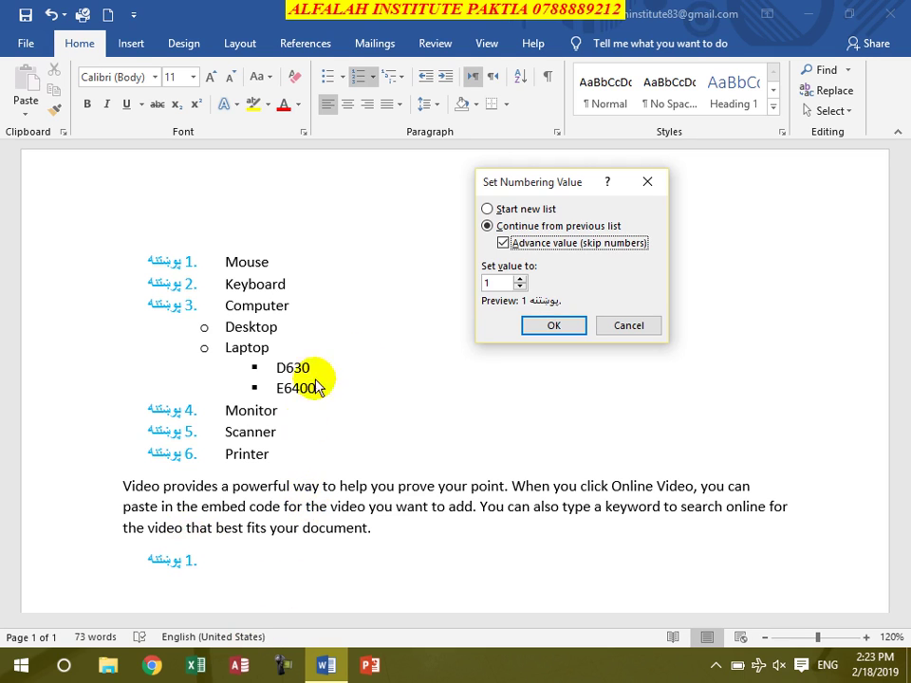
click(521, 279)
click(520, 279)
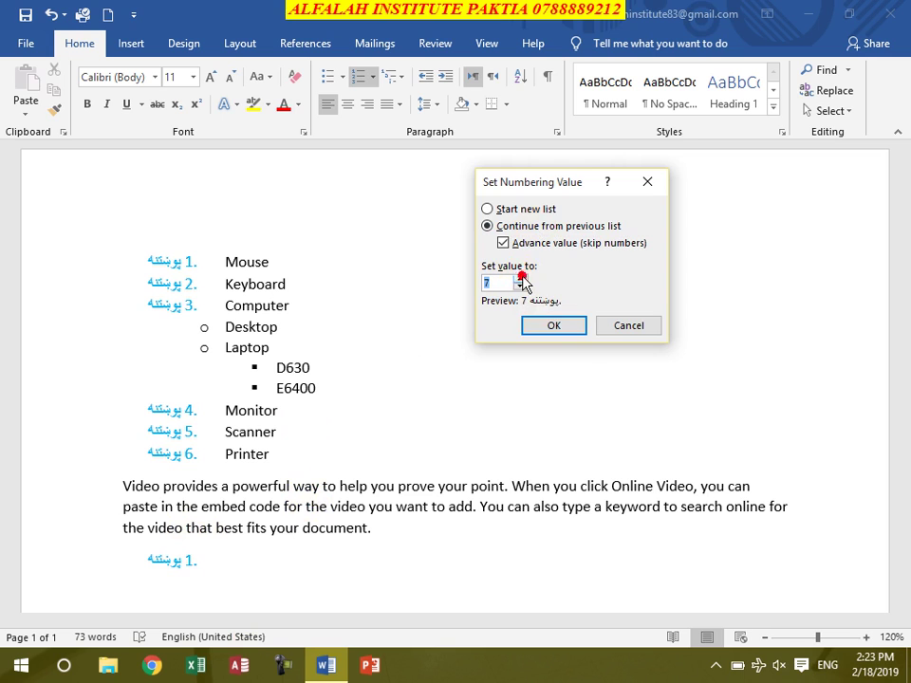
click(560, 327)
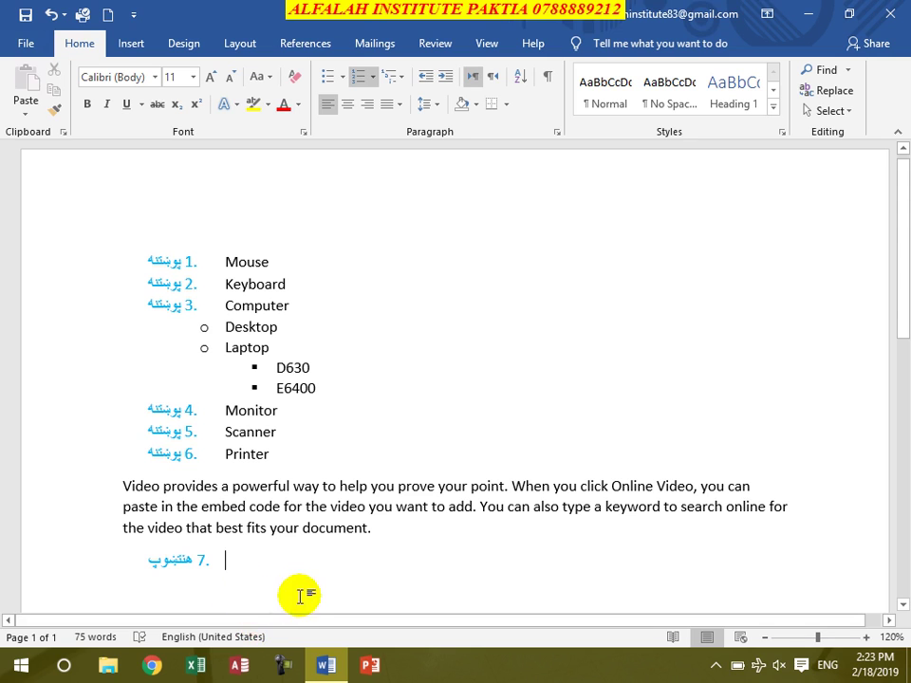
Step: Select the Mouse-to-Printer list and apply the 1., 1.1., 1.1.1. multilevel library style
click(215, 410)
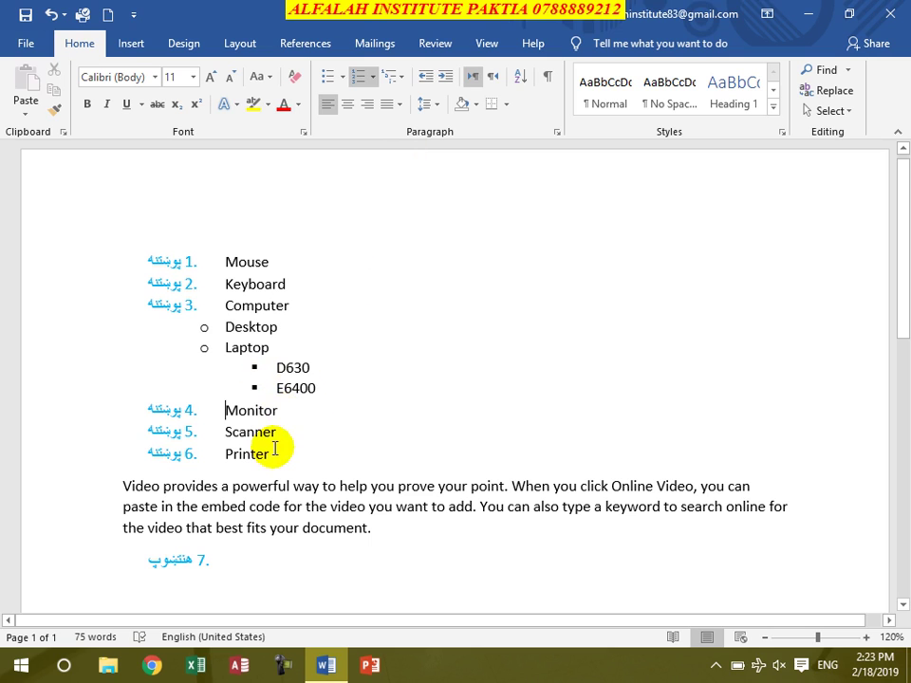
click(227, 325)
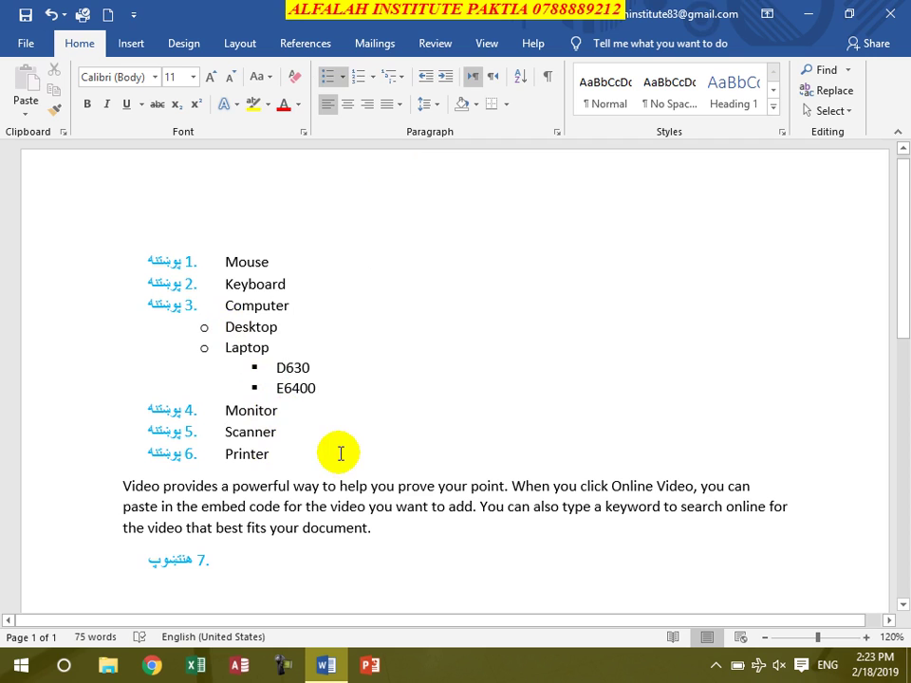
drag(280, 458, 221, 261)
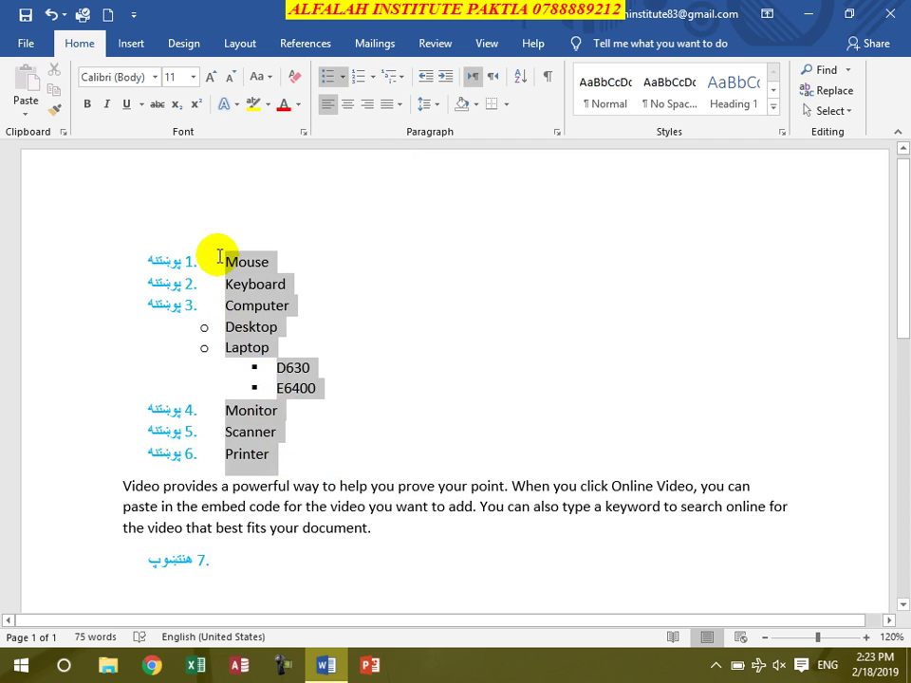
click(402, 78)
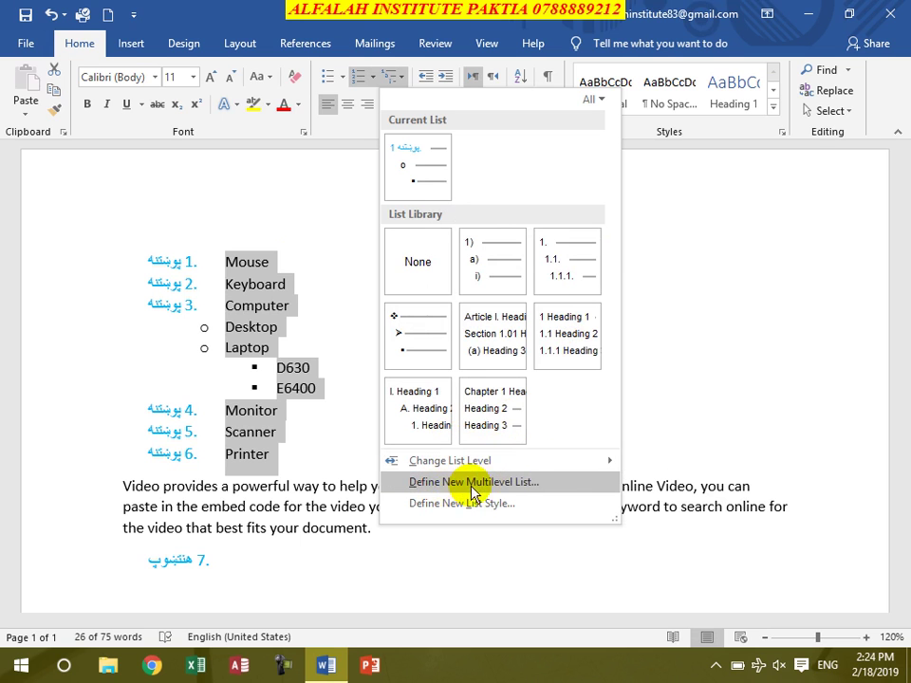
click(557, 262)
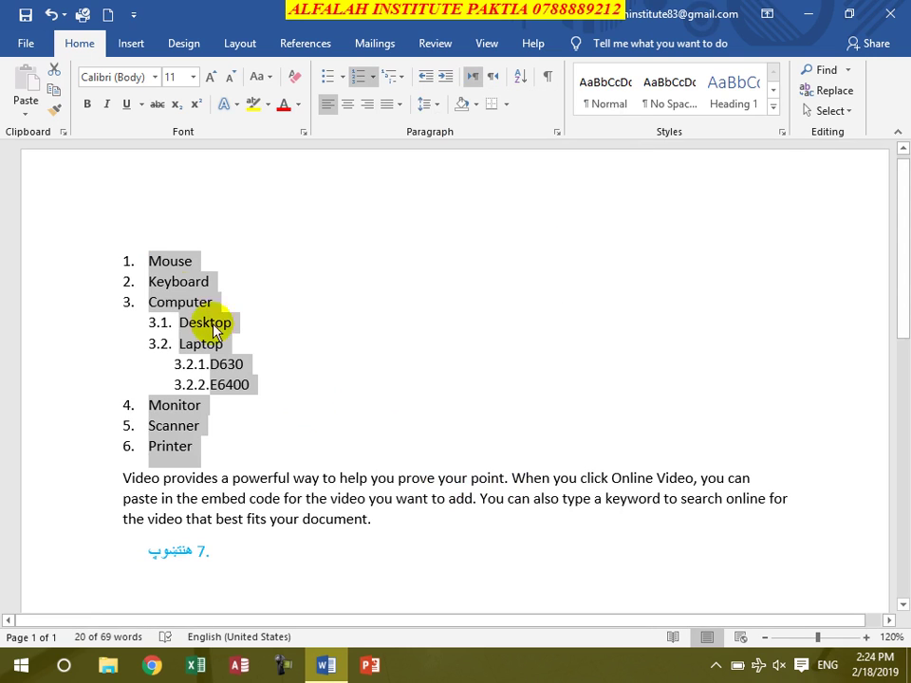
click(142, 281)
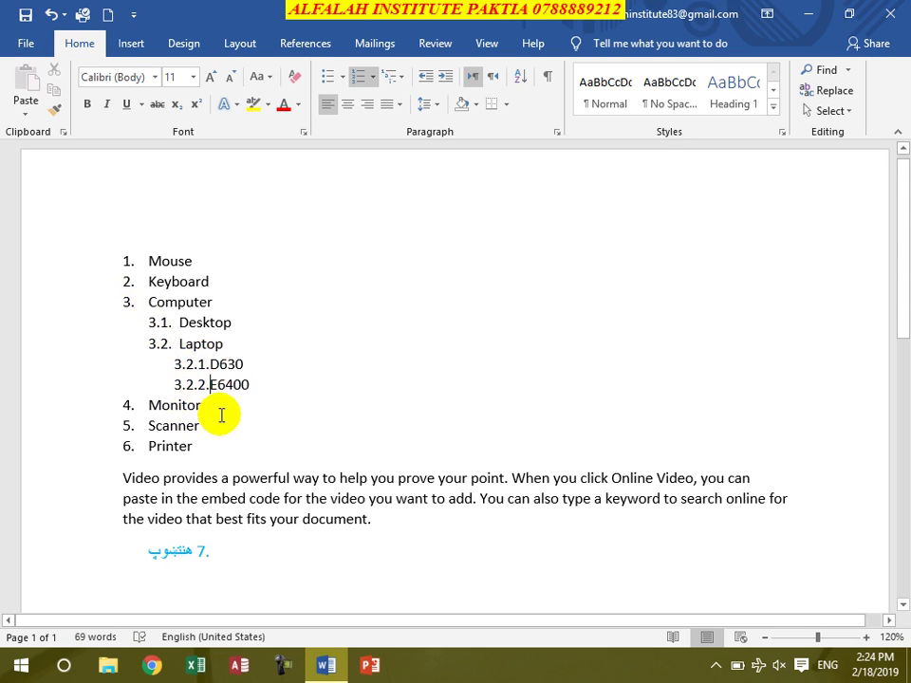
Step: From the Multilevel List menu, choose Define New Multilevel List
click(397, 76)
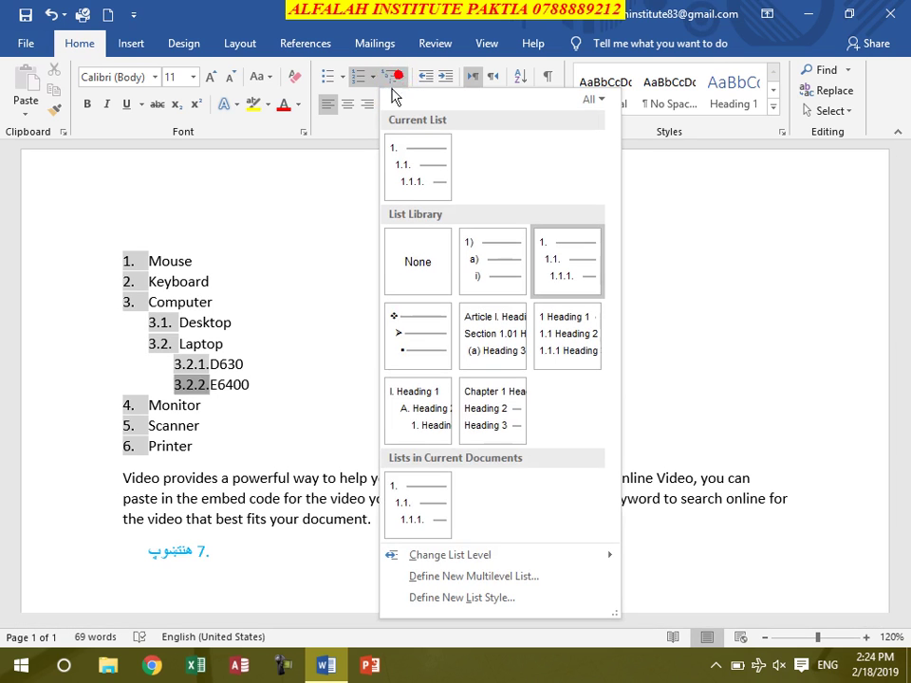
click(486, 576)
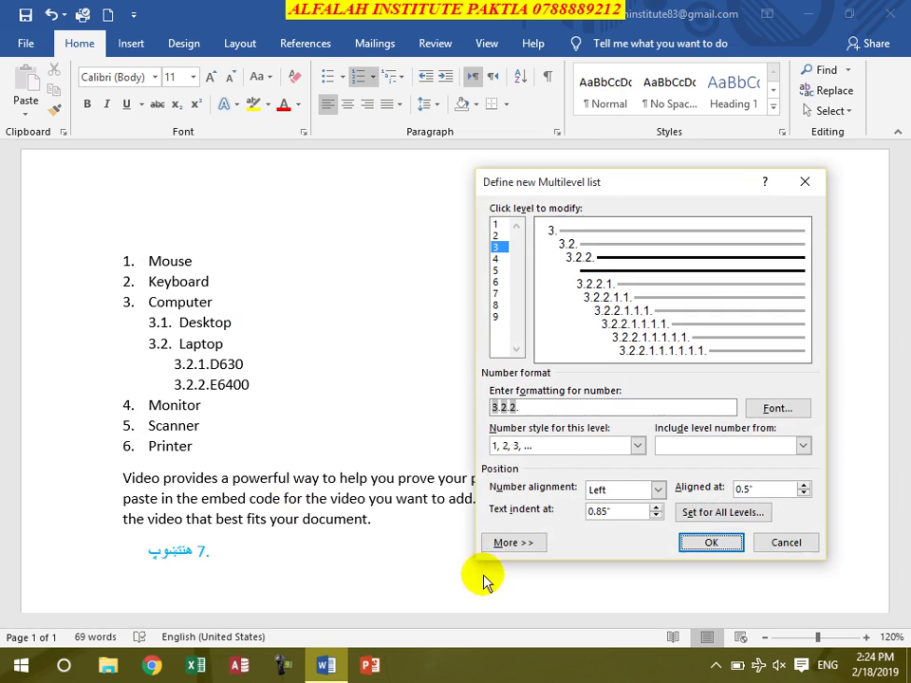
Step: Set the level 1 number style to Arabic letters (أ, ب, ت)
click(495, 226)
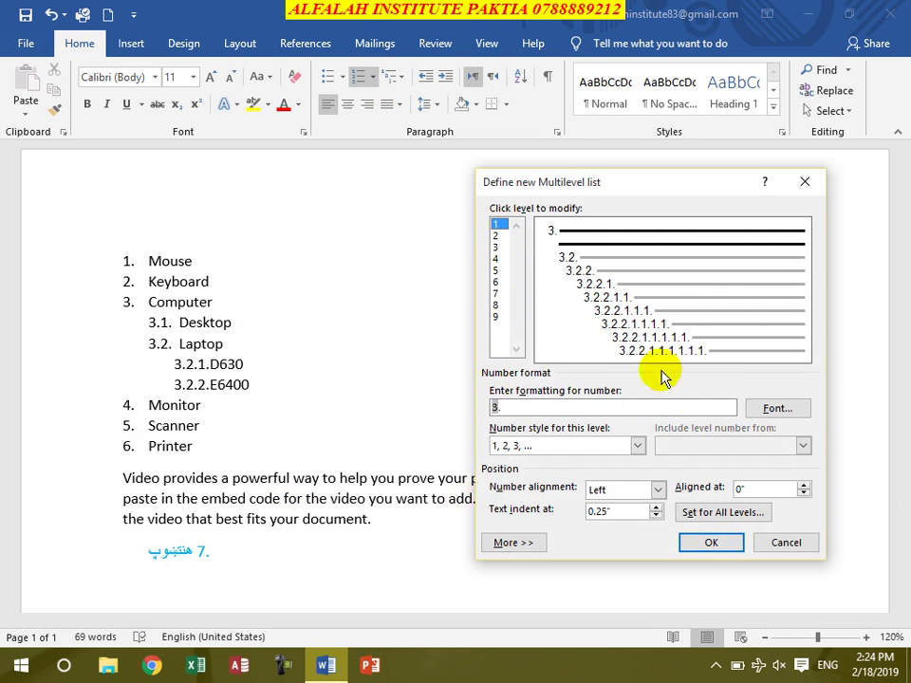
click(778, 410)
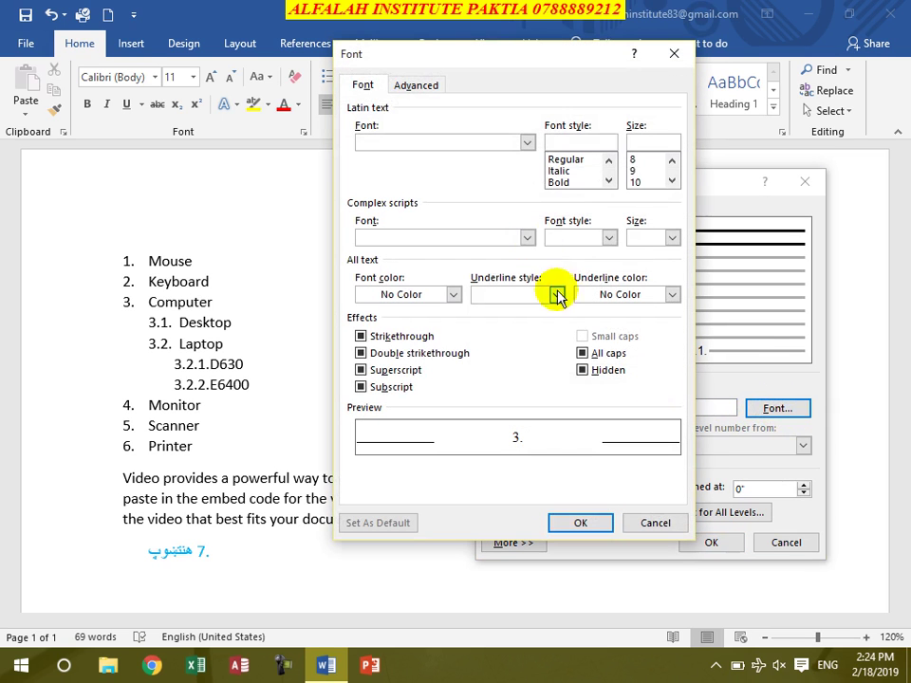
click(649, 524)
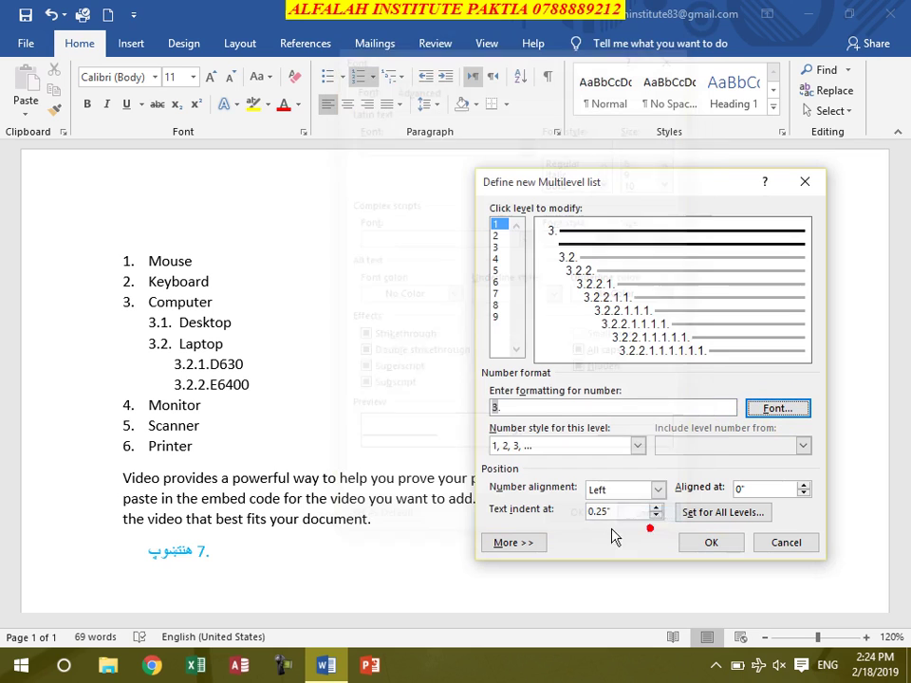
click(636, 445)
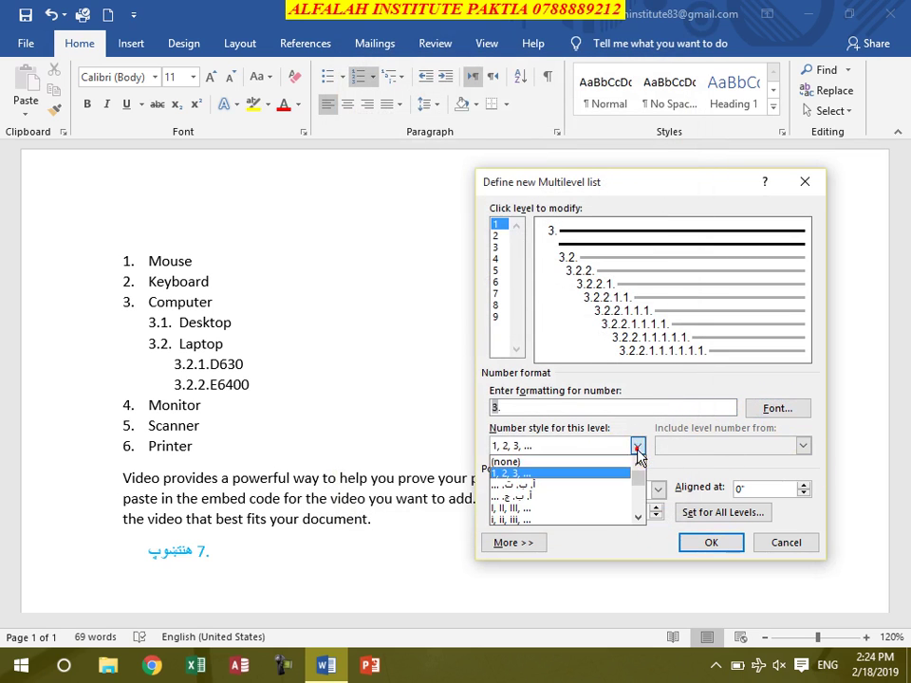
click(528, 485)
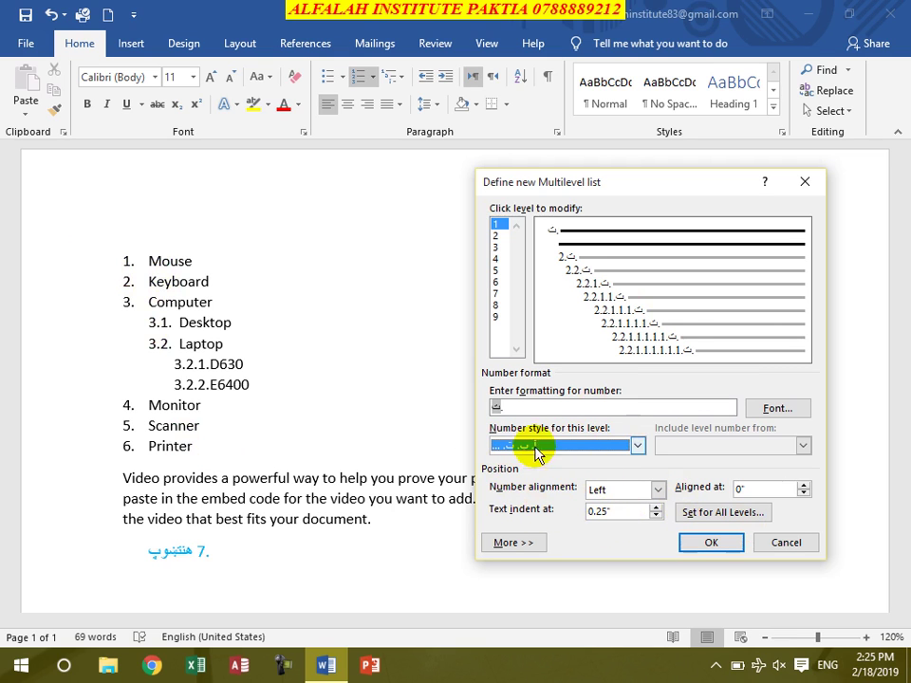
Step: Give level 2 i, ii, iii and level 3 a, b, c numbering, apply it, then undo the scheme
click(497, 235)
click(589, 444)
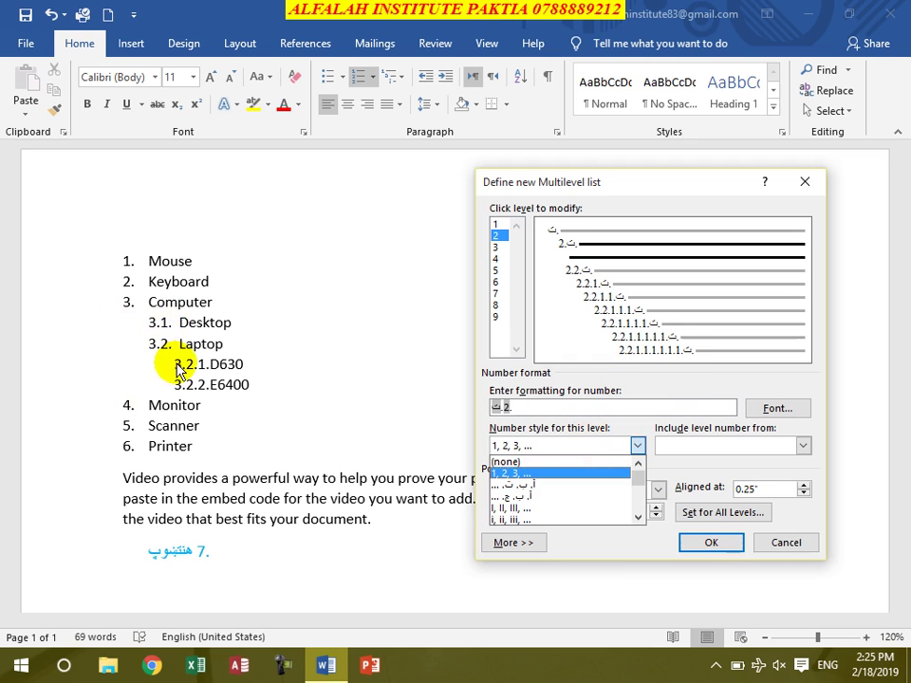
click(529, 520)
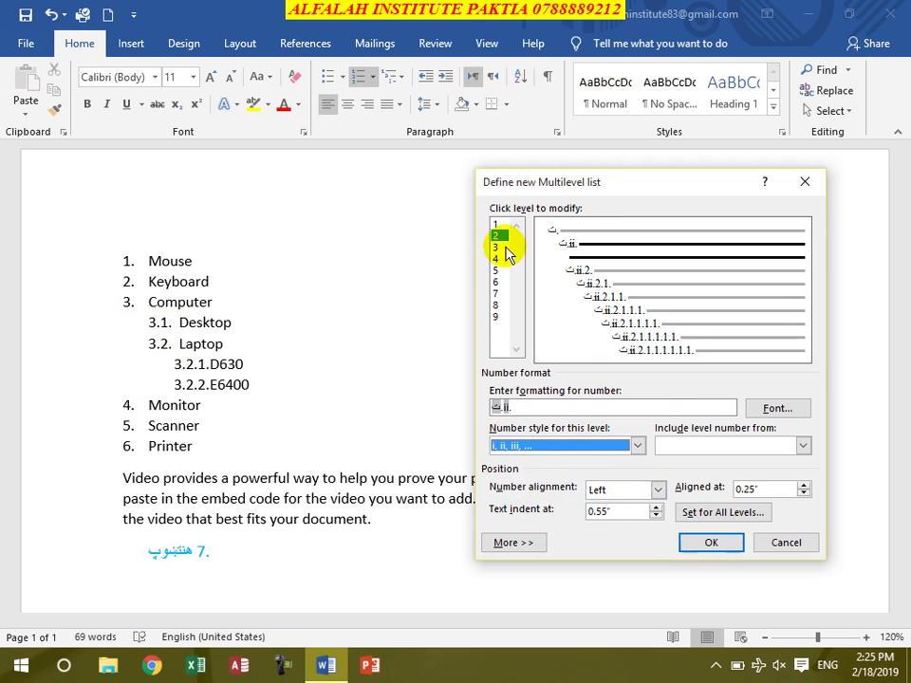
click(507, 248)
click(636, 444)
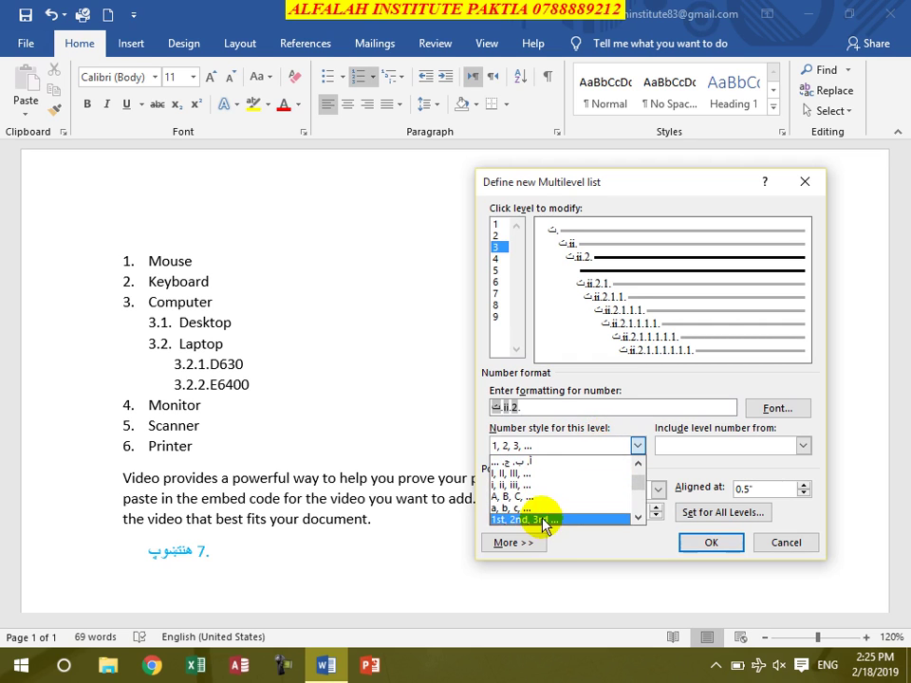
click(531, 507)
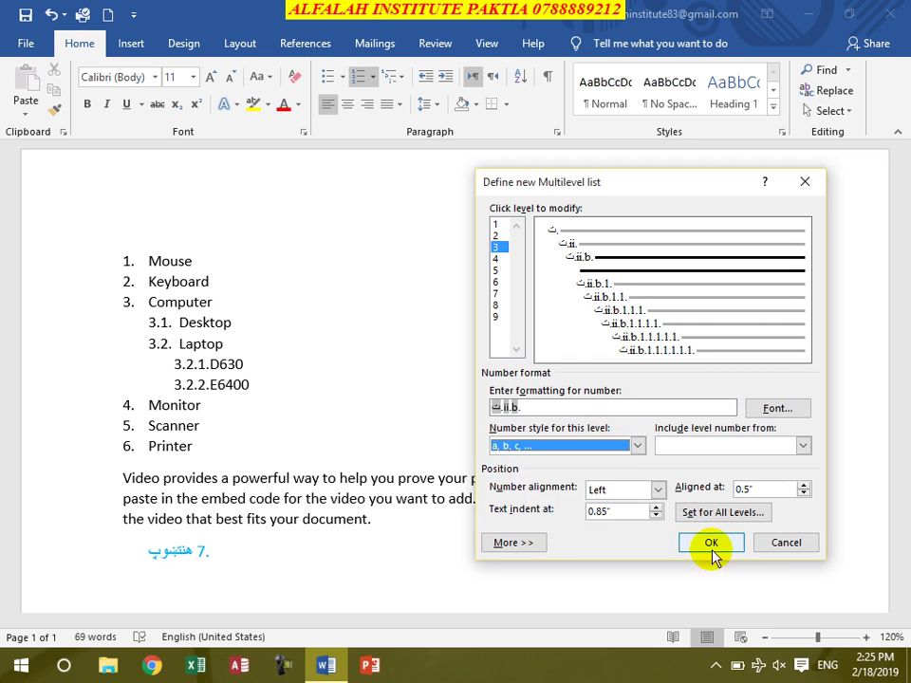
click(710, 544)
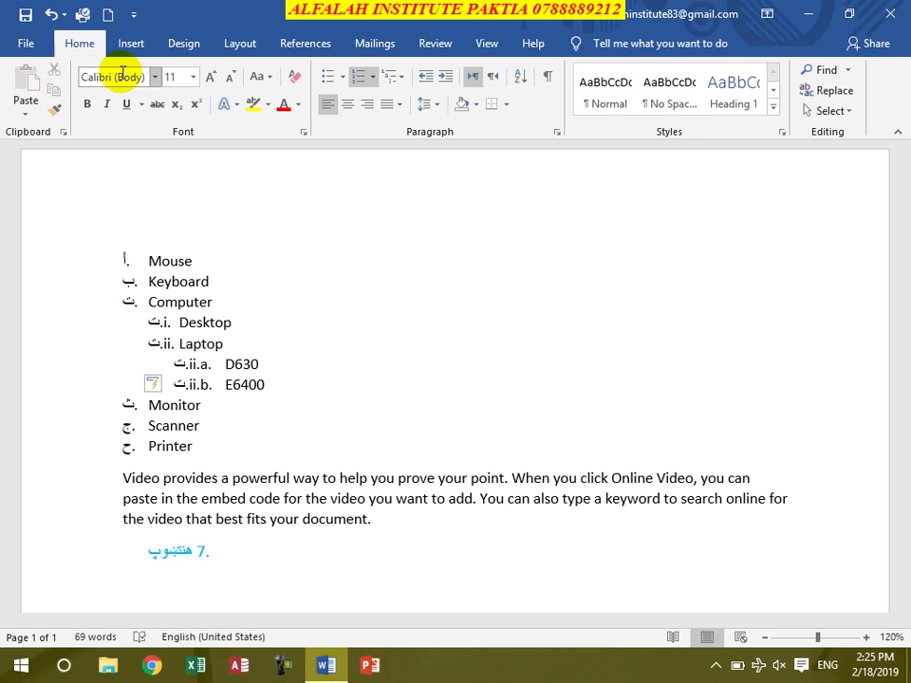
click(50, 16)
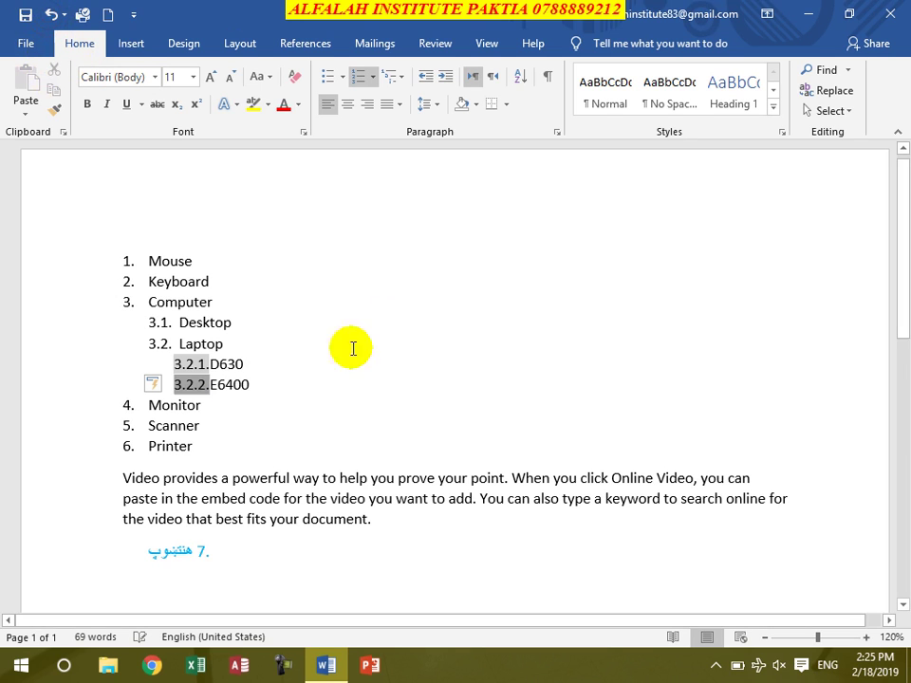
Step: Start a new list style named mystyle with bold red first-level numbers
click(148, 285)
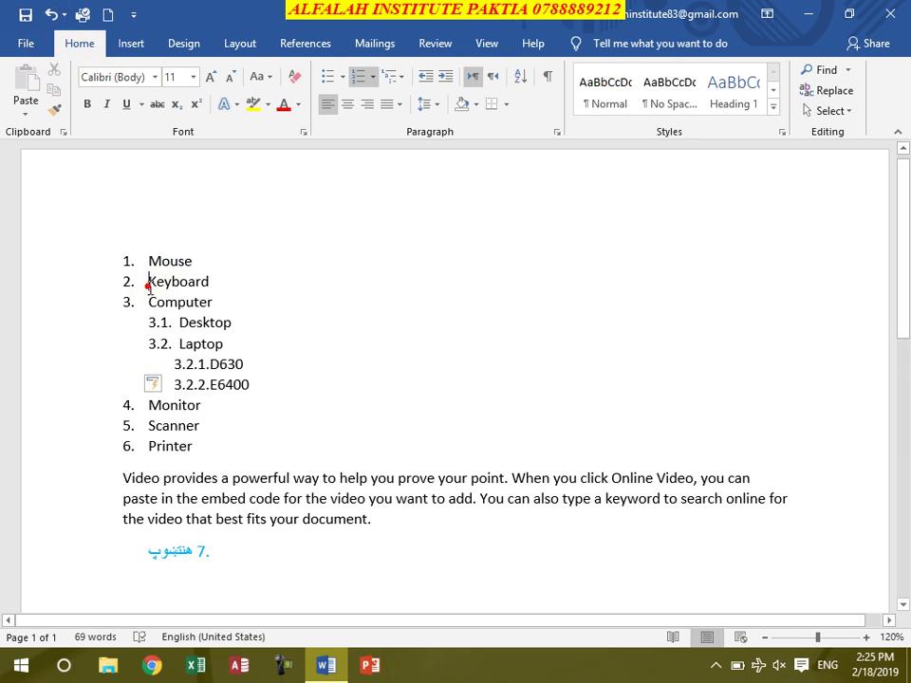
click(397, 80)
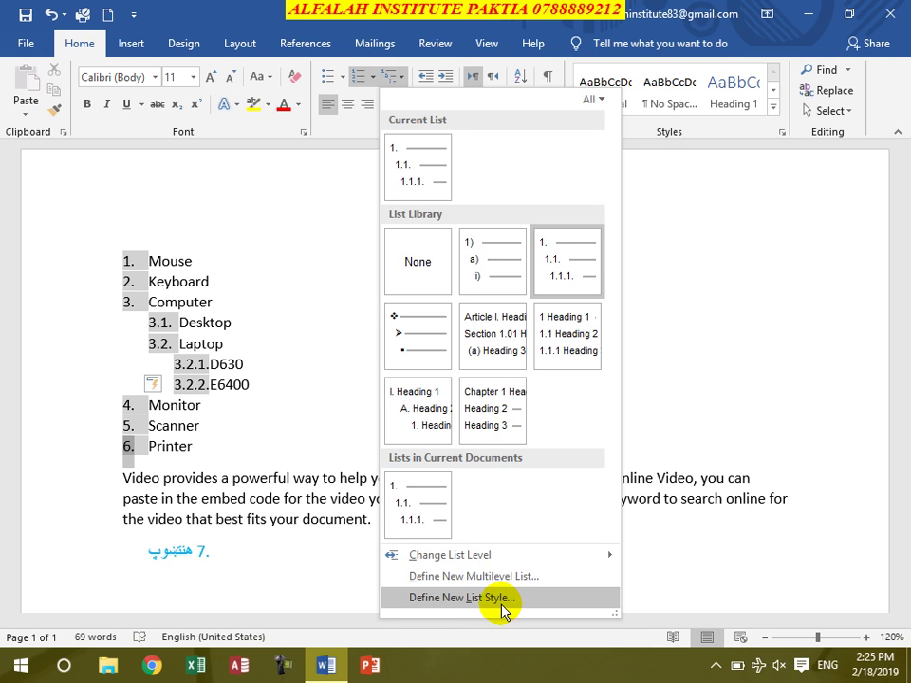
click(501, 601)
text(mystyle)
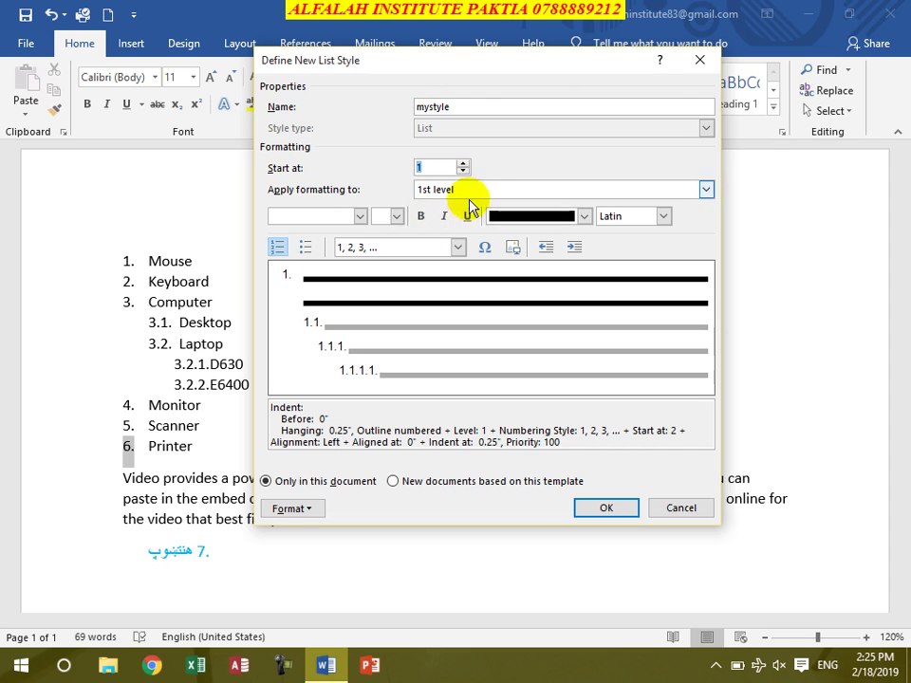
click(418, 217)
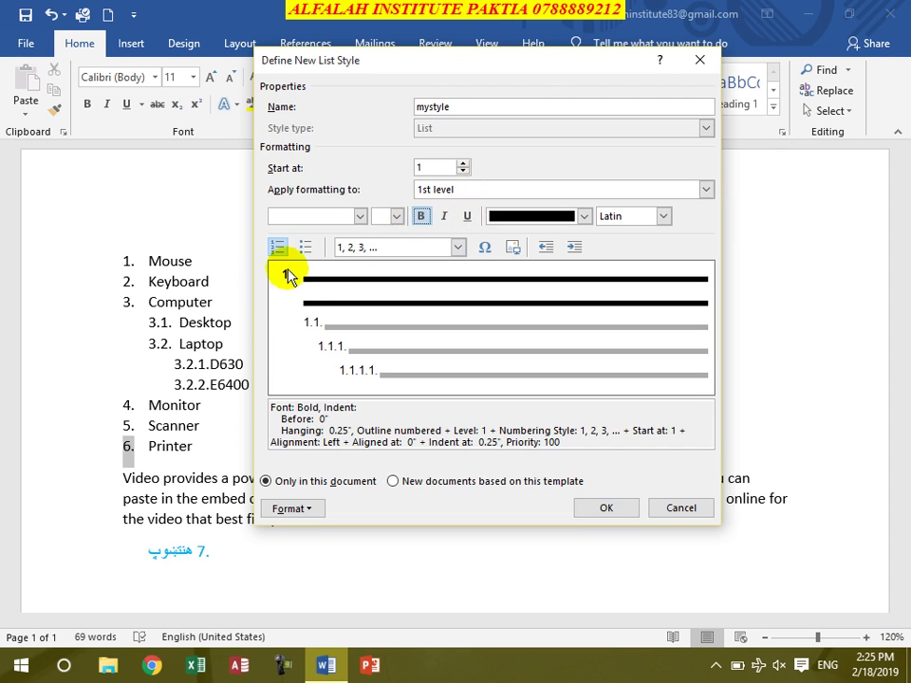
click(584, 217)
click(513, 377)
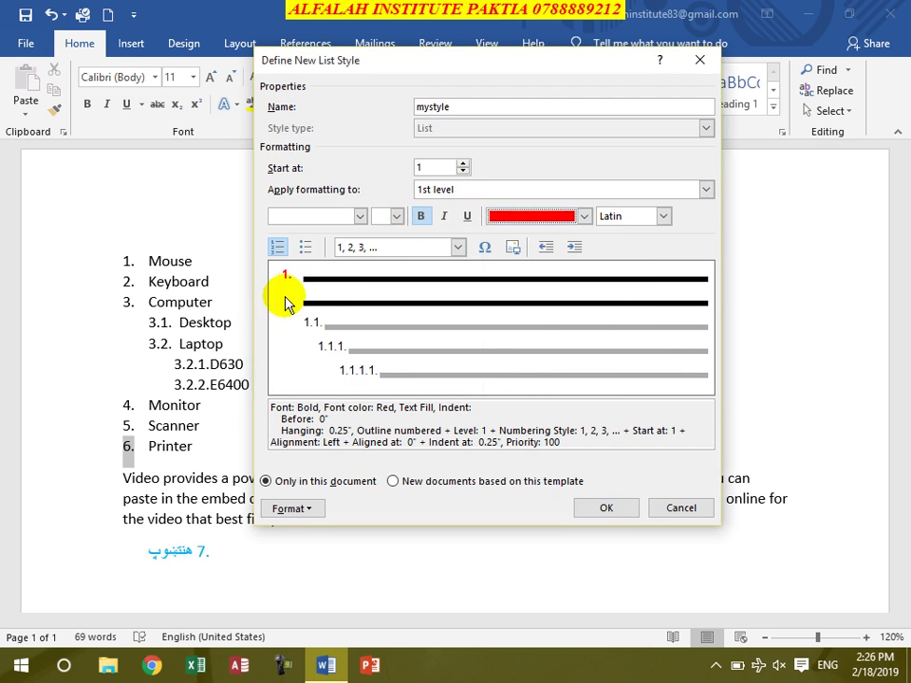
click(574, 248)
click(546, 248)
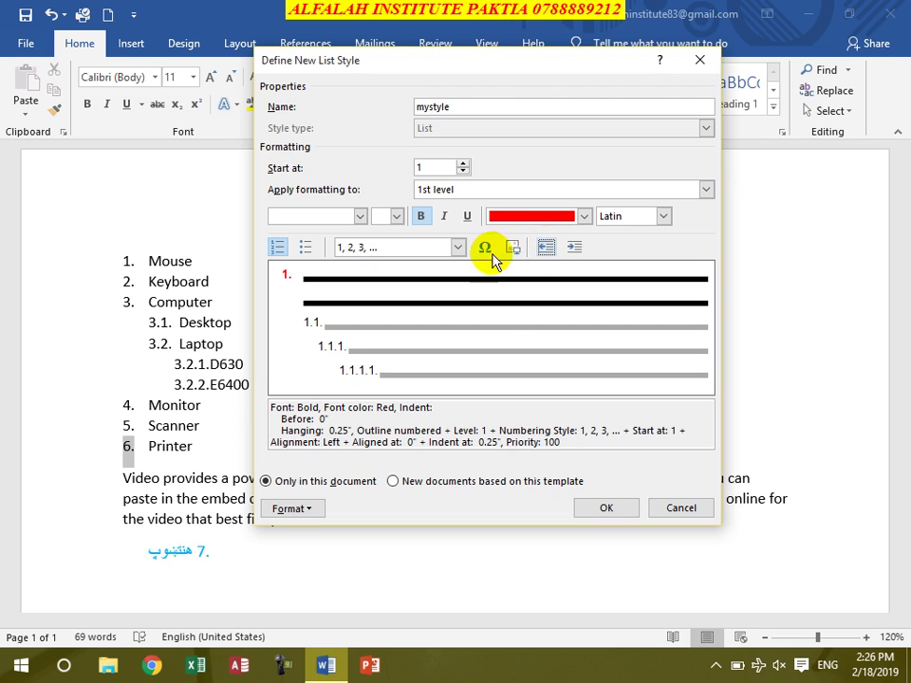
click(458, 249)
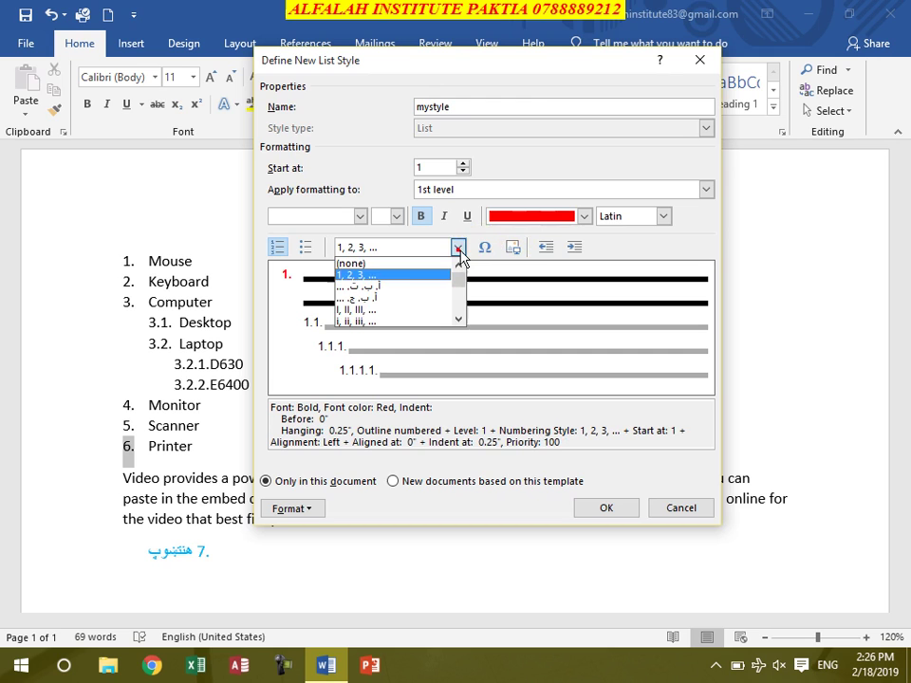
click(362, 146)
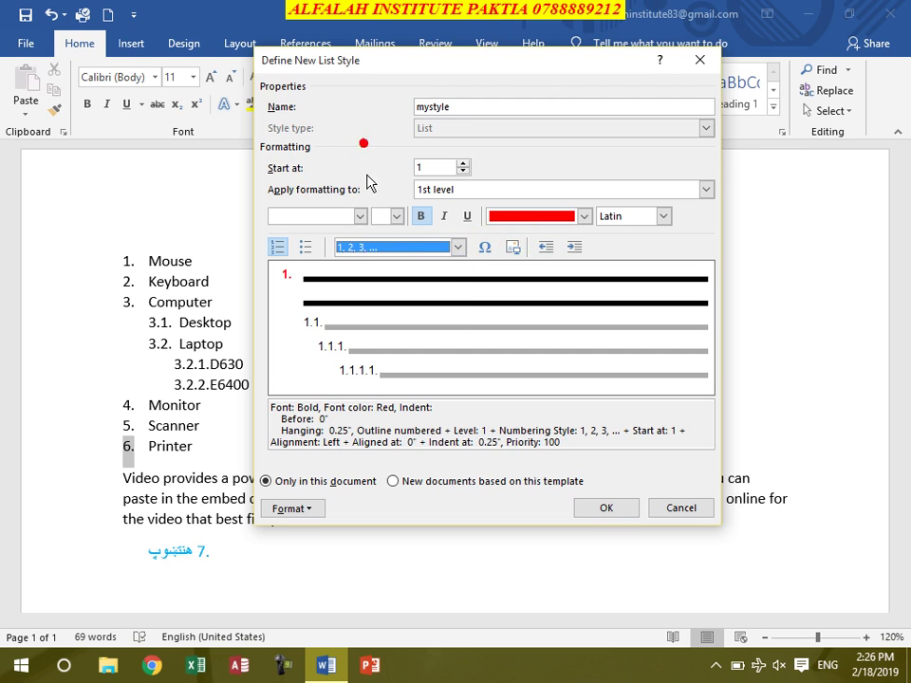
Step: Give the second level of mystyle bold A, B, C numbering
click(481, 190)
click(441, 215)
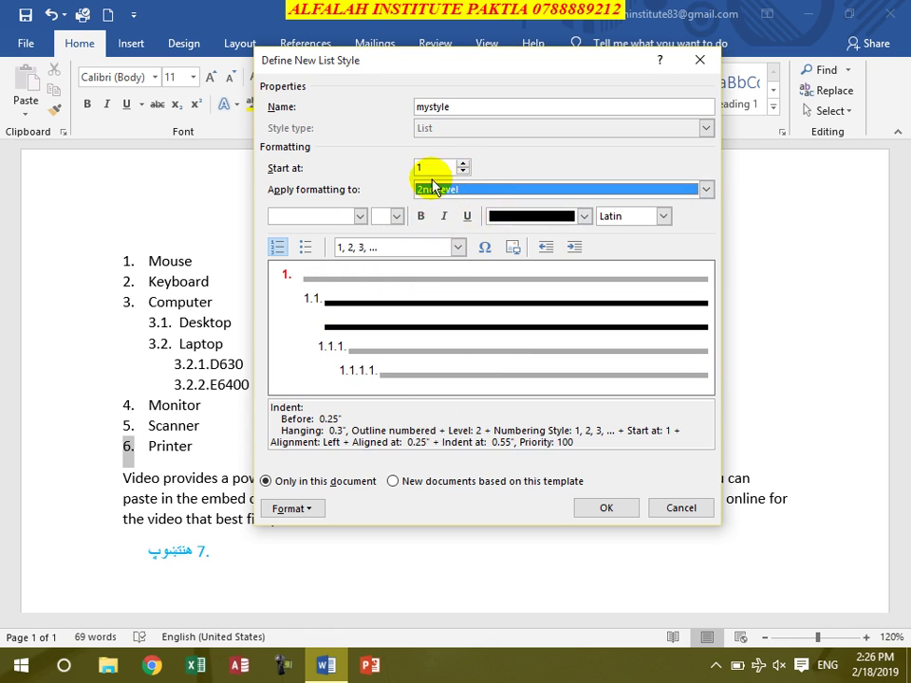
click(458, 247)
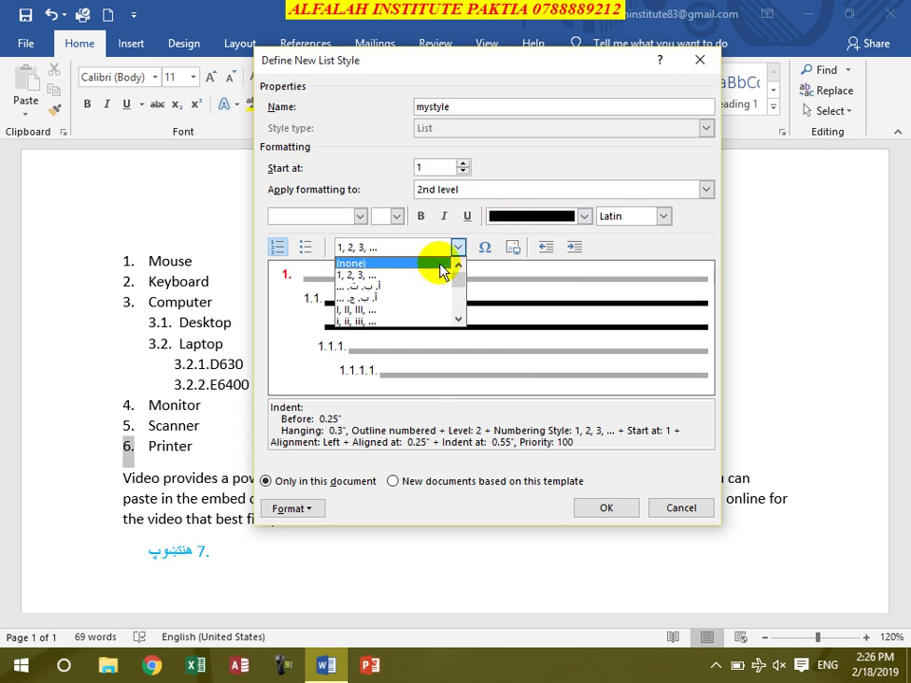
scroll(384, 290, down, 1)
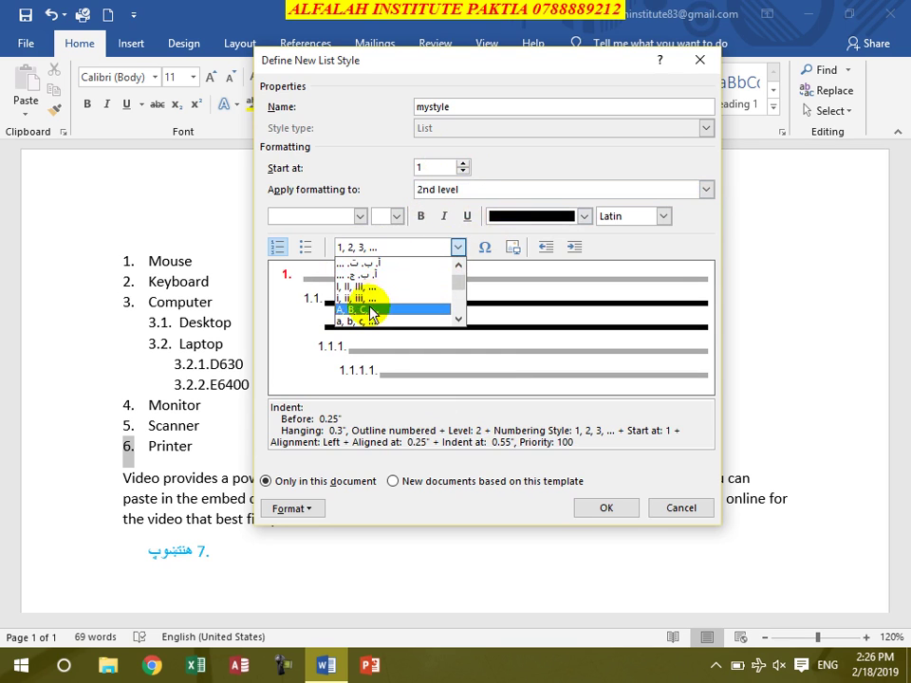
click(361, 298)
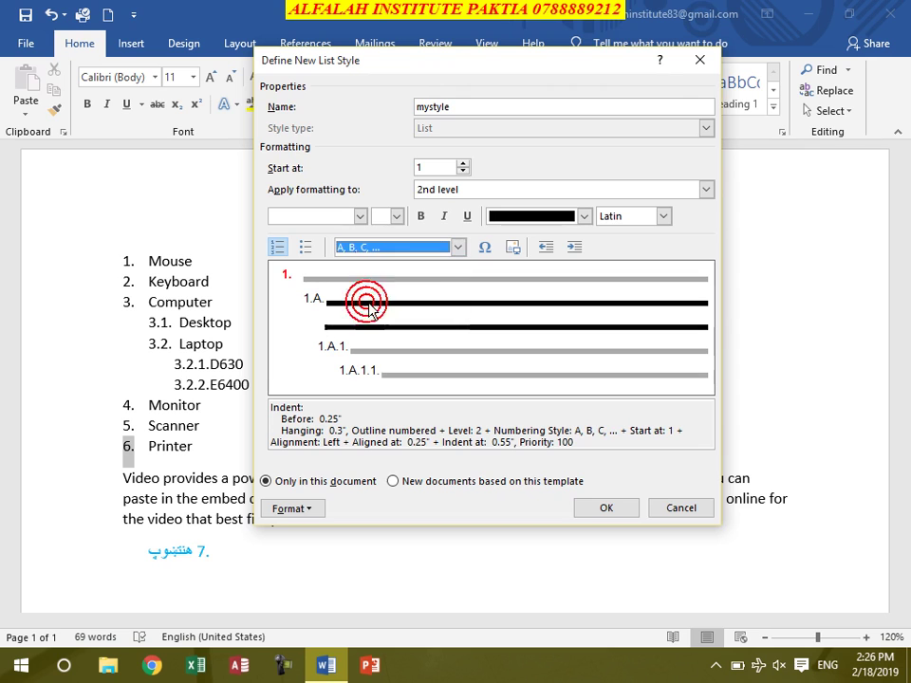
click(425, 218)
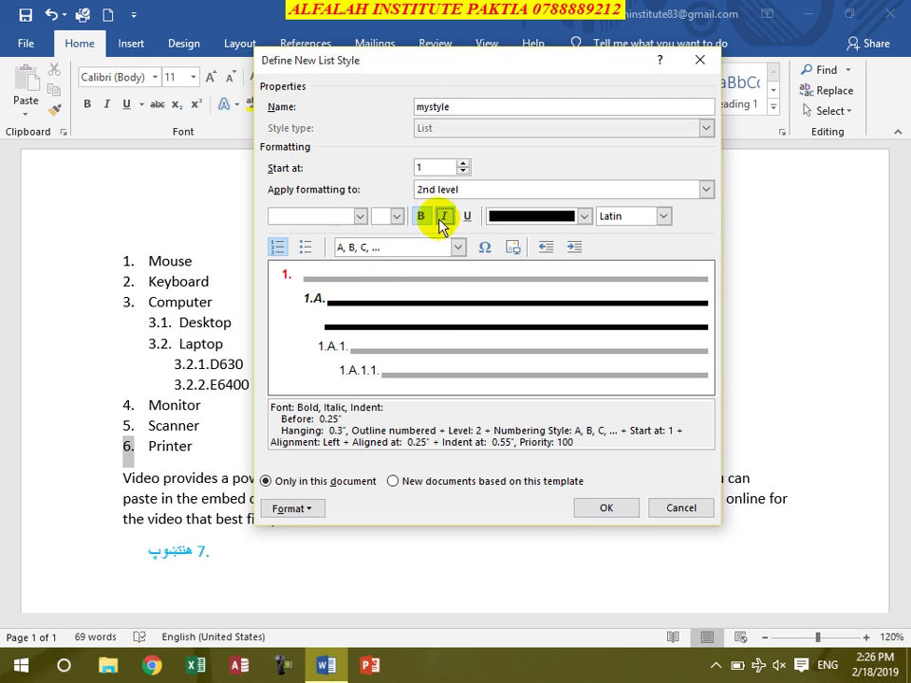
Step: Give the third level bold italic i, ii, iii numbering and save mystyle
click(462, 190)
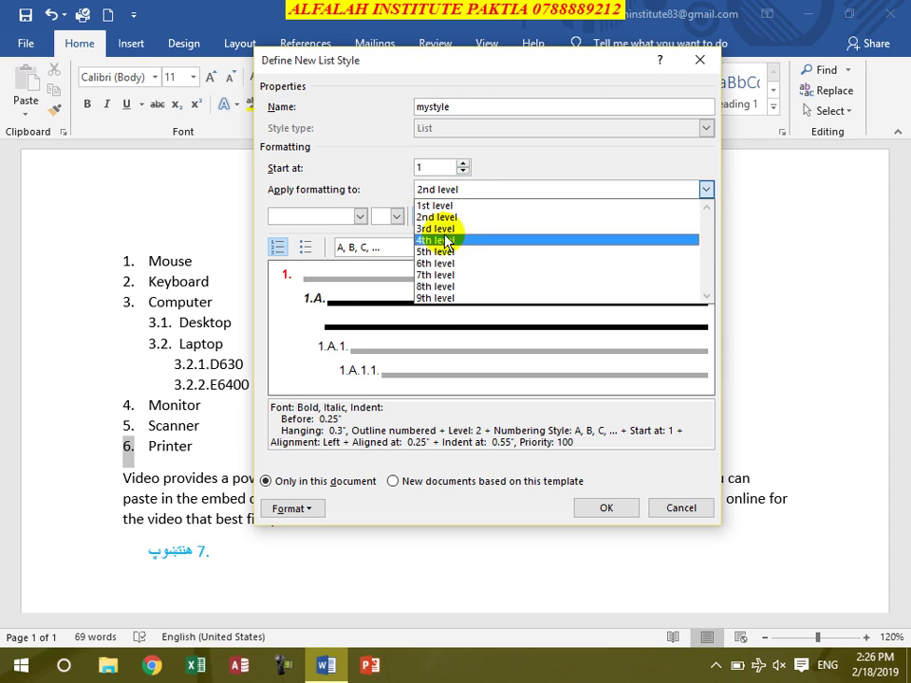
click(444, 228)
click(408, 248)
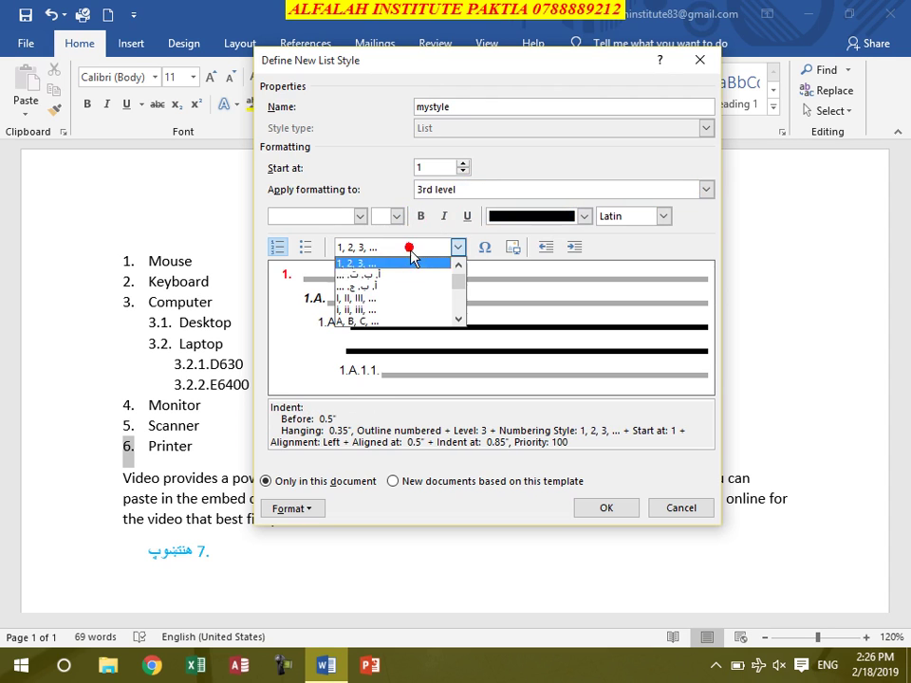
click(383, 297)
click(421, 217)
click(445, 217)
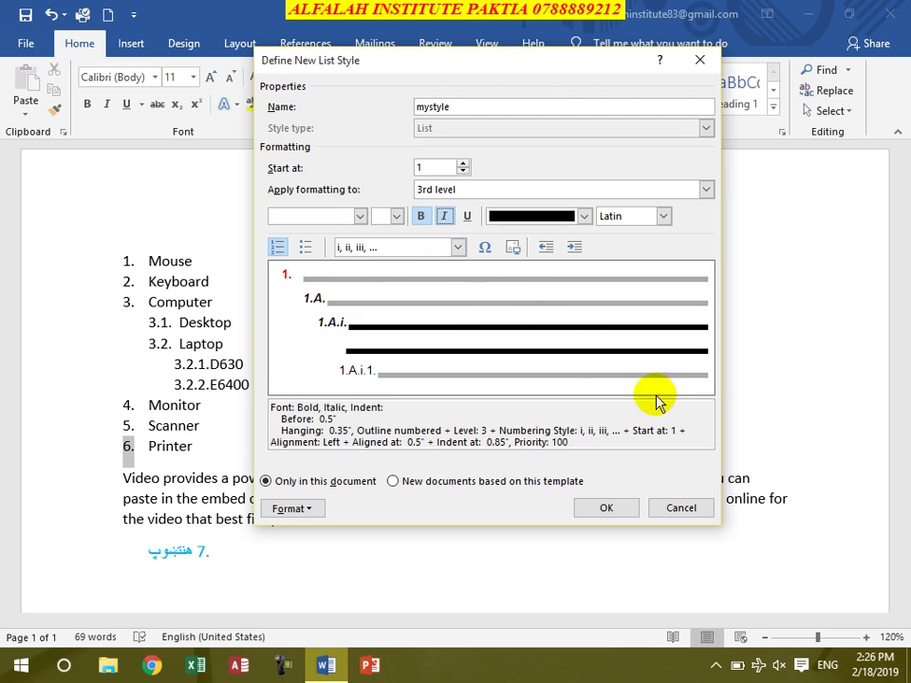
click(605, 509)
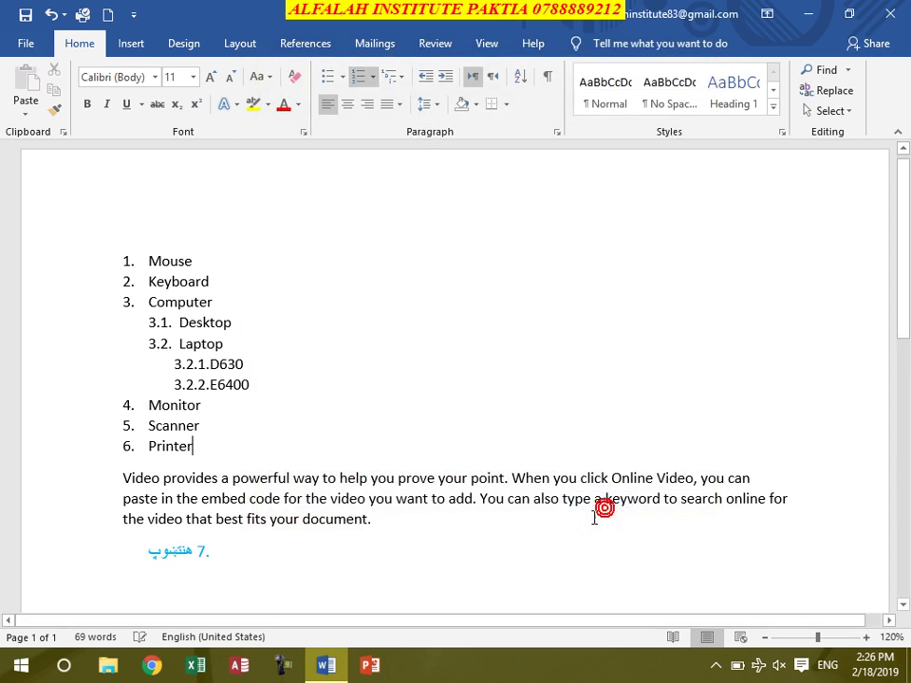
Step: Select the Mouse-to-Printer list and apply the mystyle list style
click(228, 436)
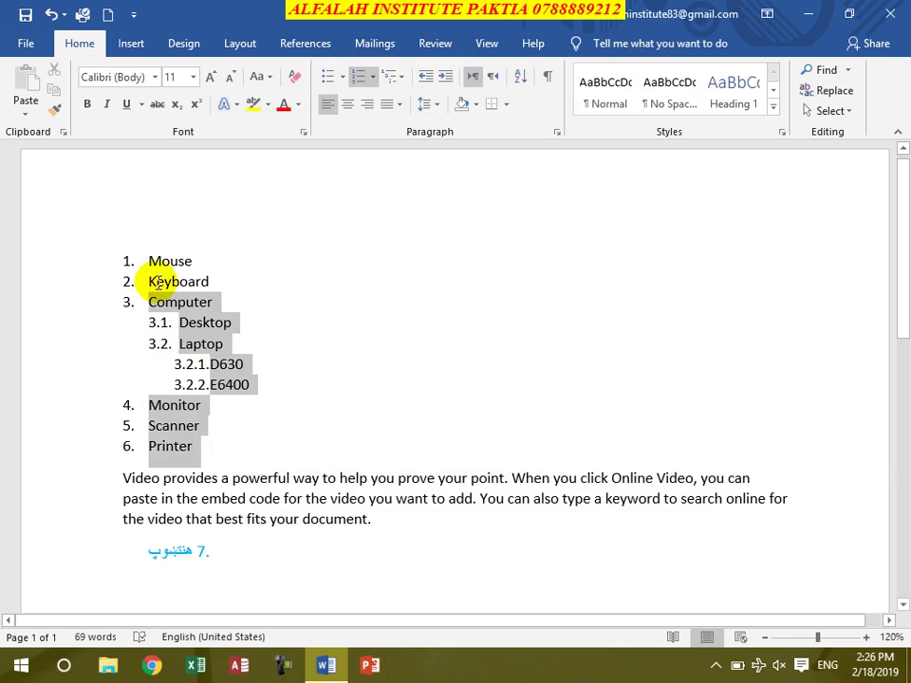
drag(210, 442, 148, 259)
click(403, 87)
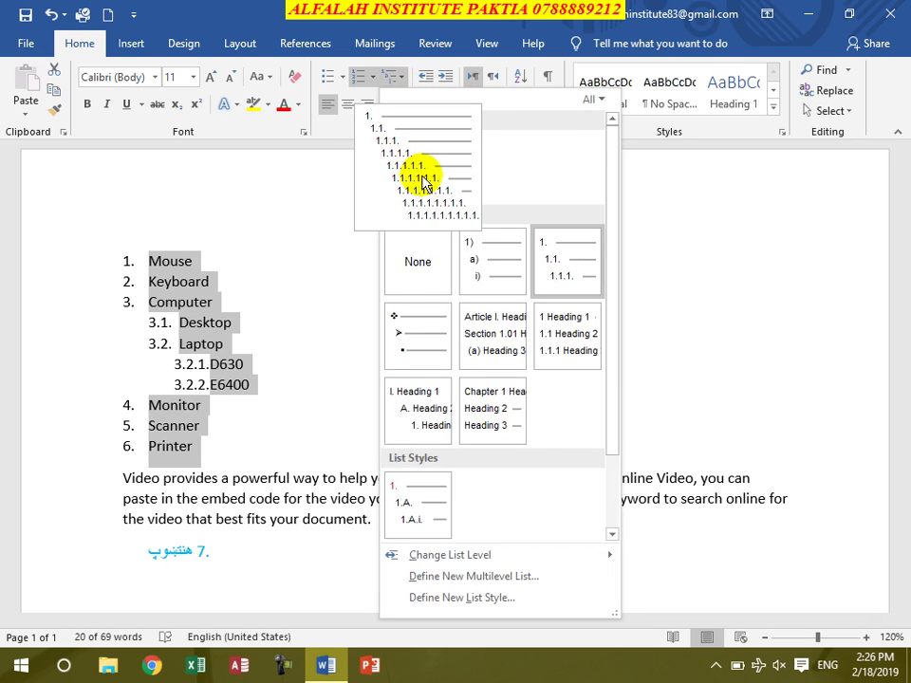
scroll(475, 275, down, 1)
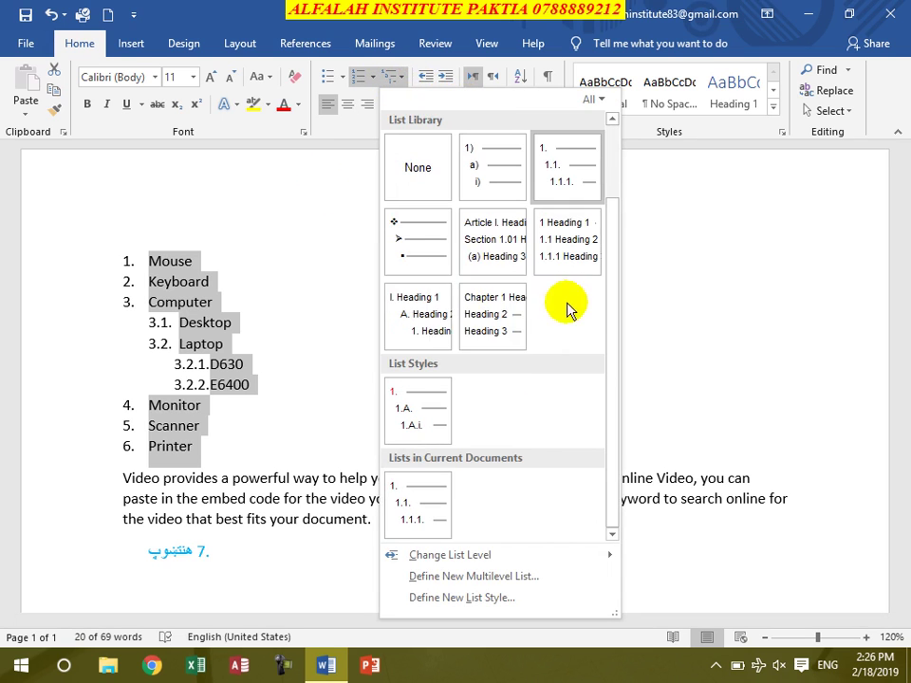
click(418, 425)
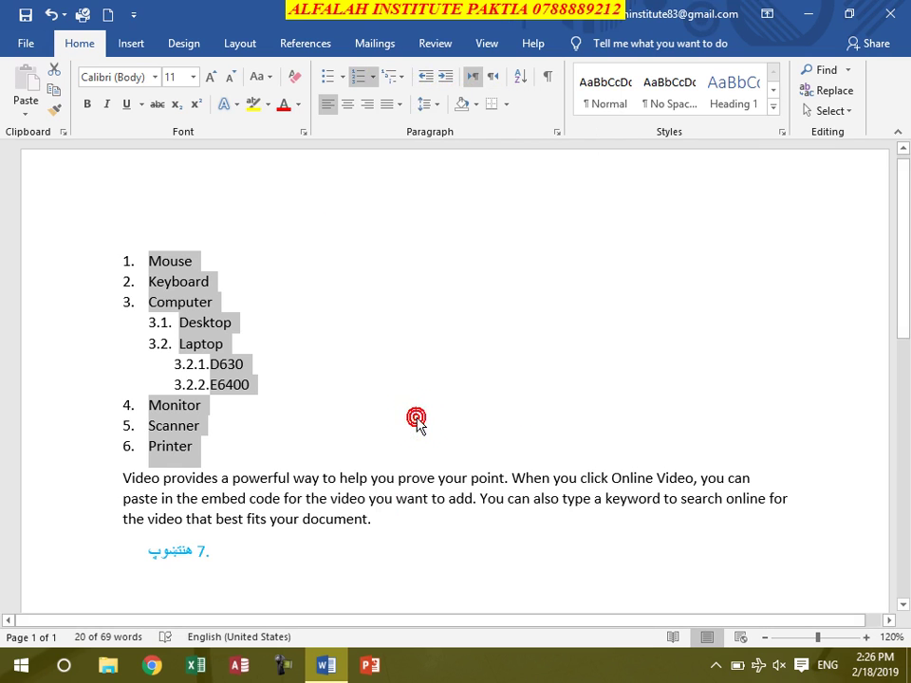
click(174, 261)
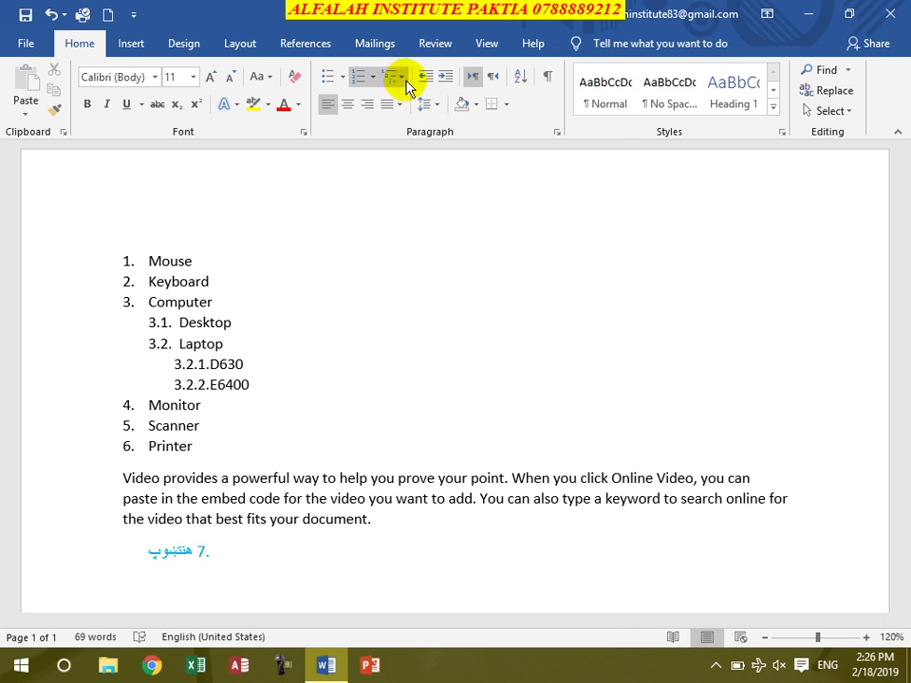
Step: Reapply mystyle, undo it, then select all and delete the document's text
click(402, 77)
scroll(455, 386, down, 2)
click(414, 486)
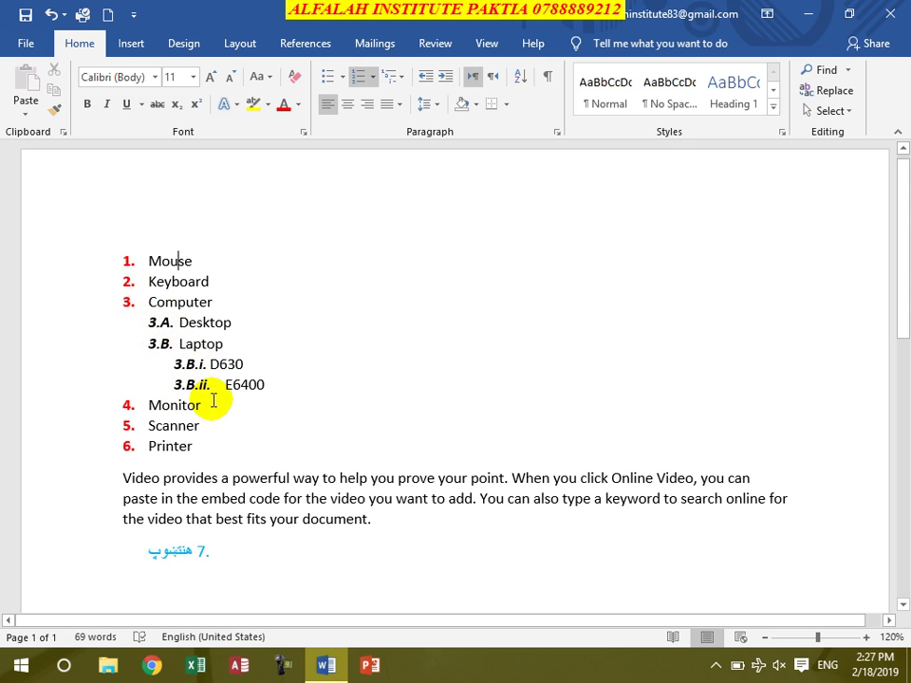
click(50, 14)
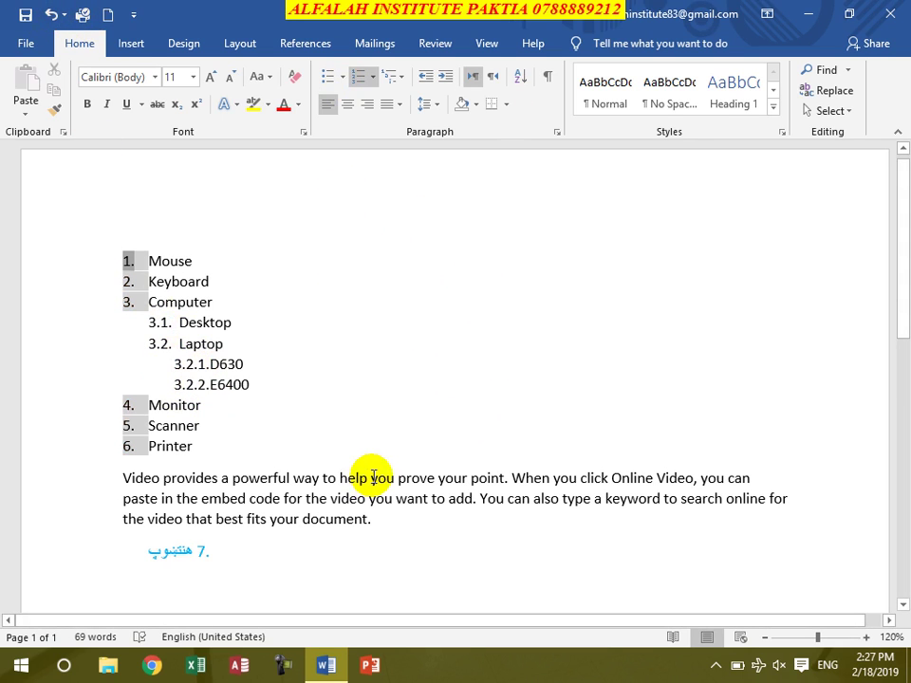
key(ctrl+a)
key(Delete)
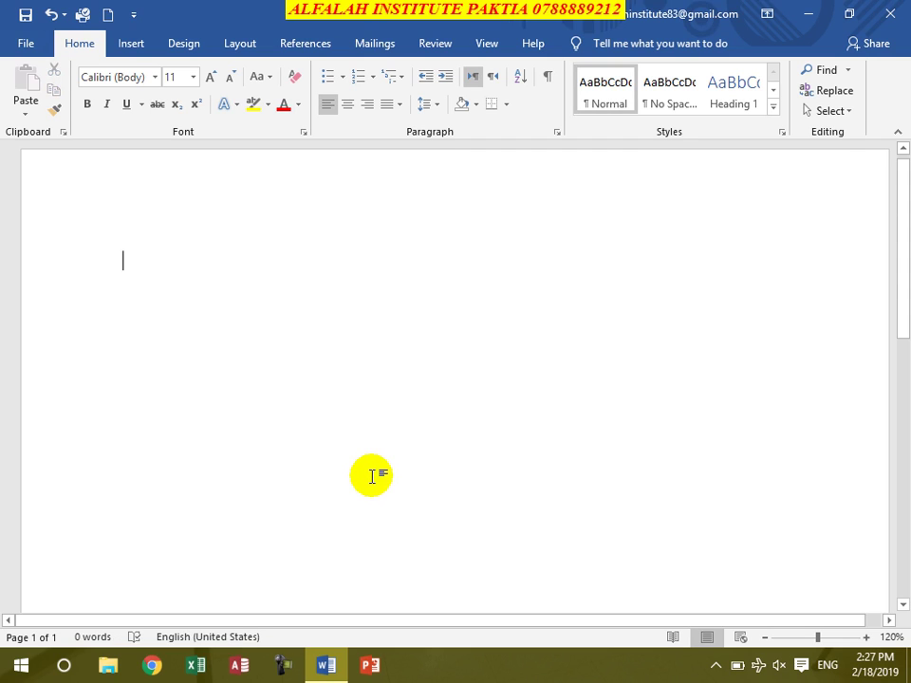
Step: Type several practice list items across levels, then select all and delete them
text(1.)
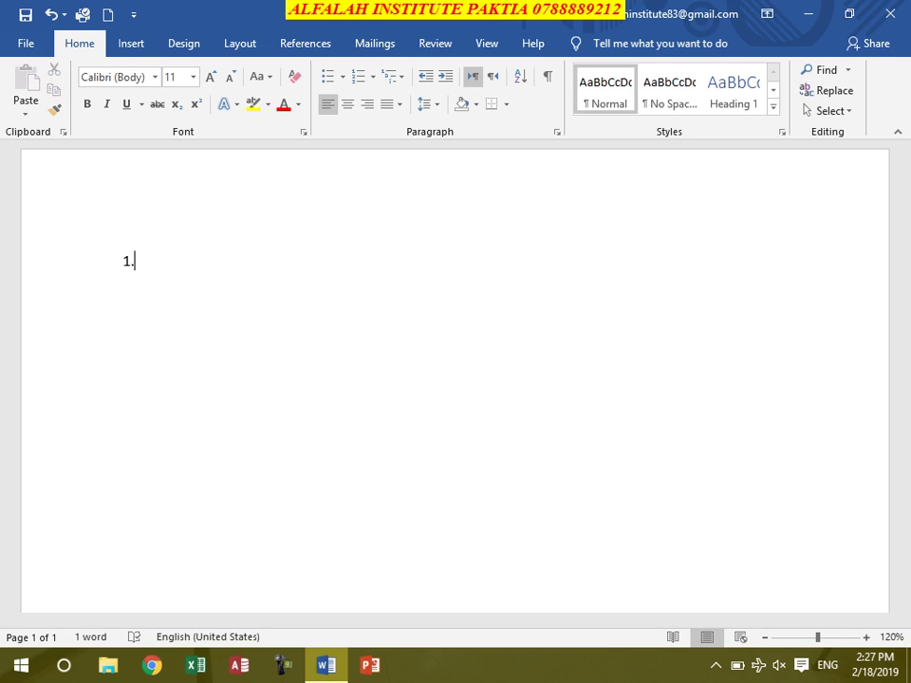
text( df asdf sadf as)
text(asdf)
key(Return)
text(asdf)
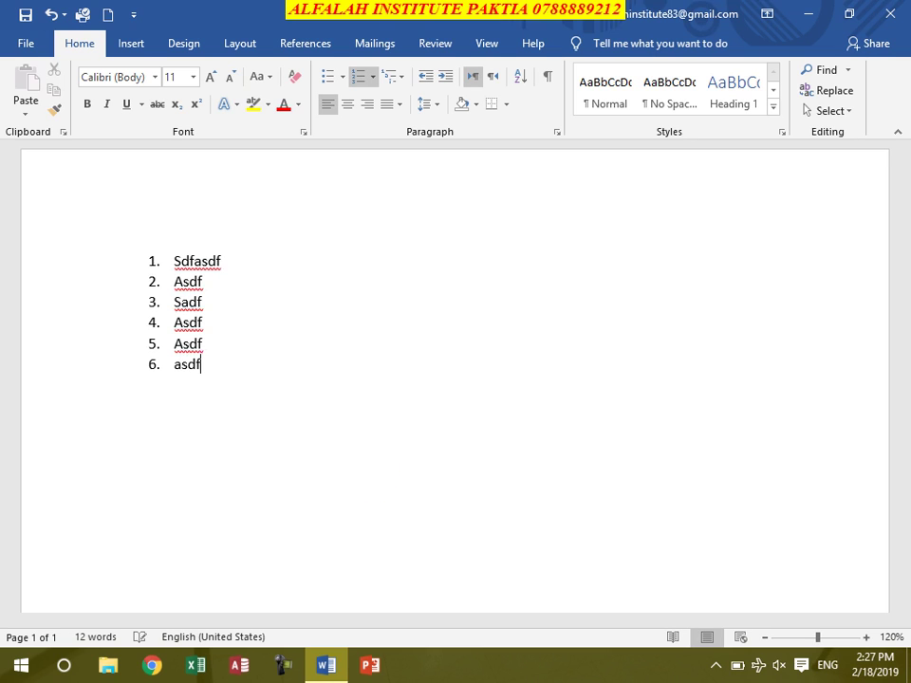
text(asdf)
key(Return)
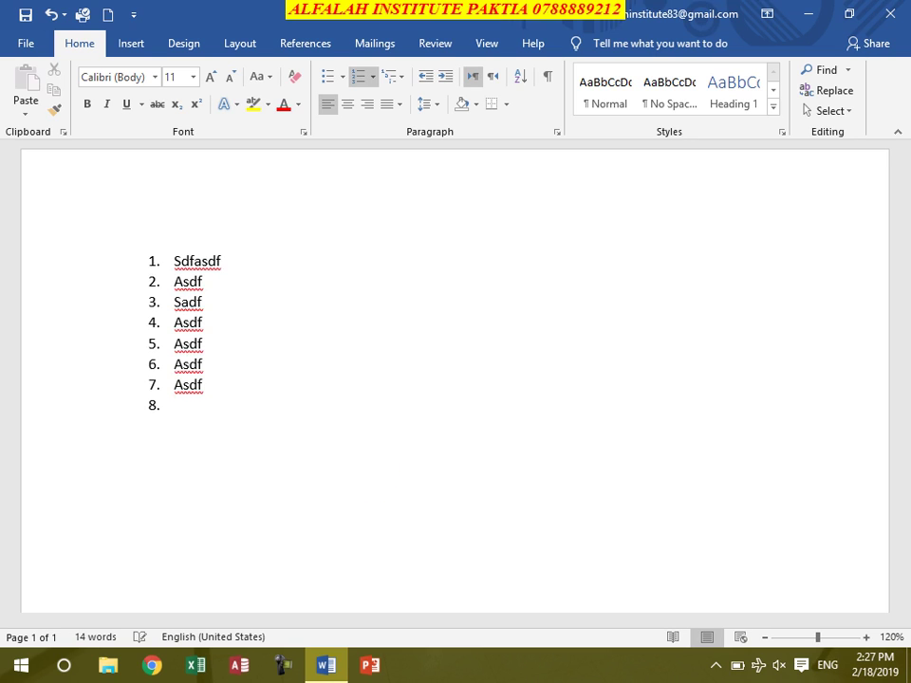
text(Sdf)
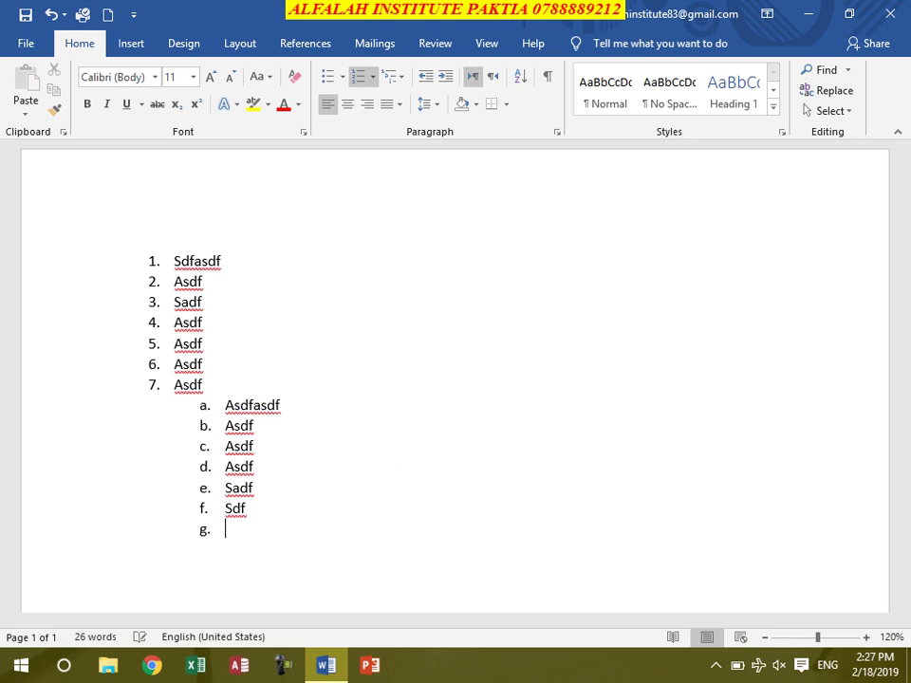
text( asdf asdf asdf sadf sdfasdf asdf sdf)
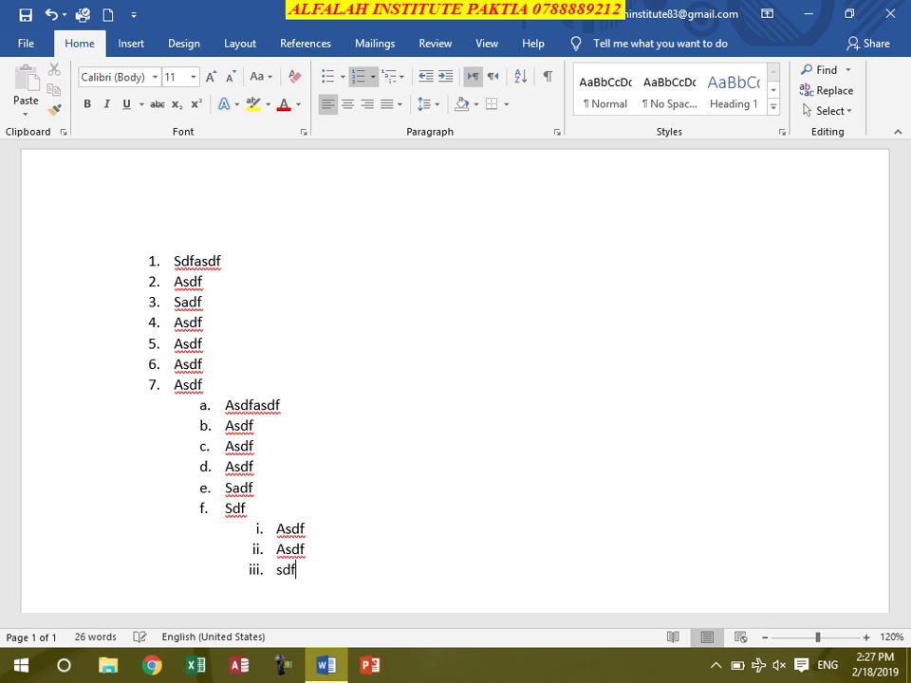
text( sdf )
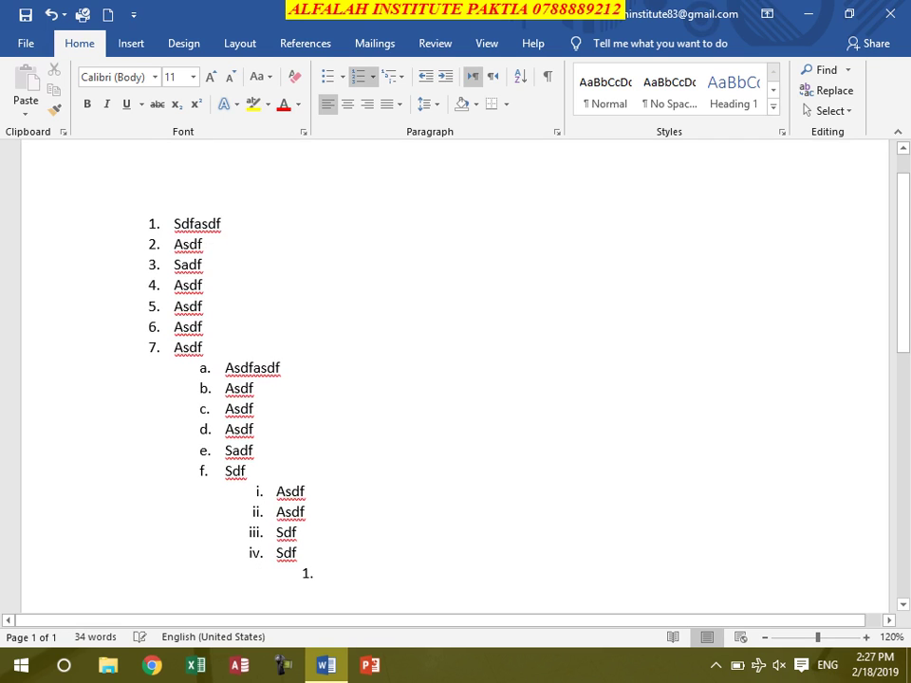
text(asdf sd f sadf asdf)
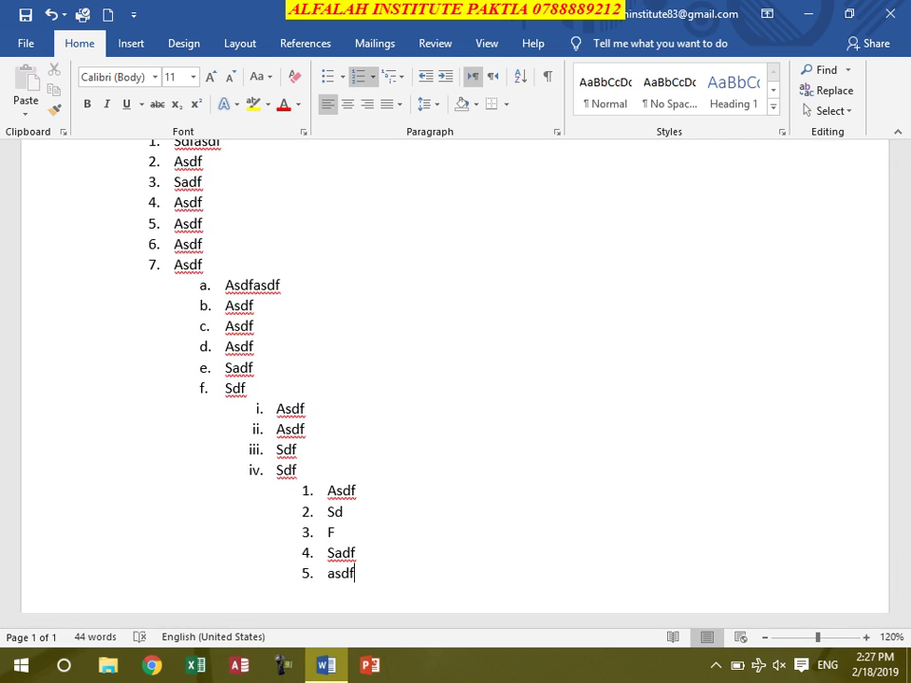
key(shift+Tab)
key(shift+Tab)
text(sdf safd sad f)
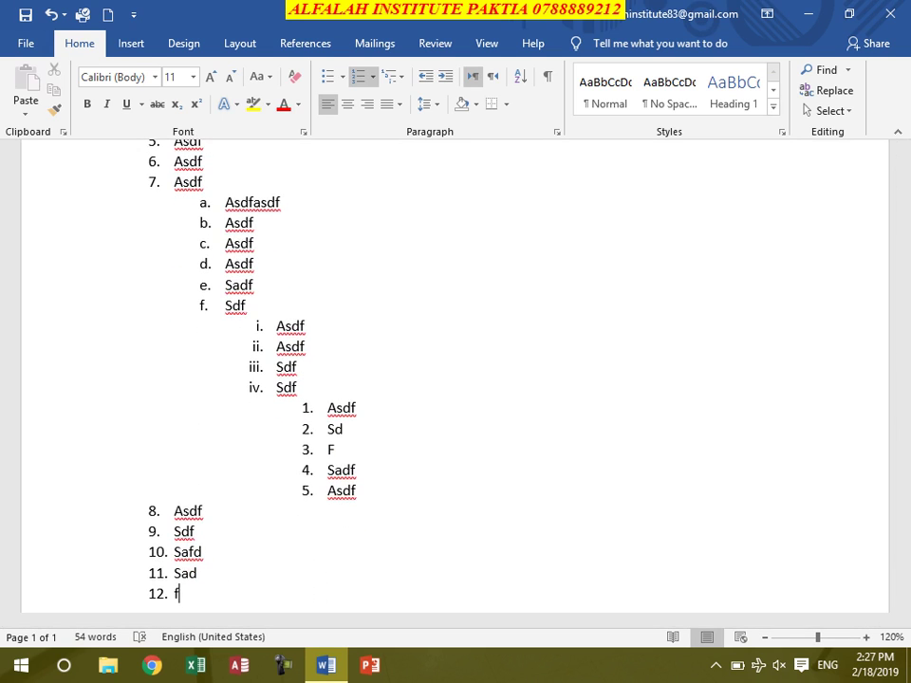
key(ctrl+a)
key(Delete)
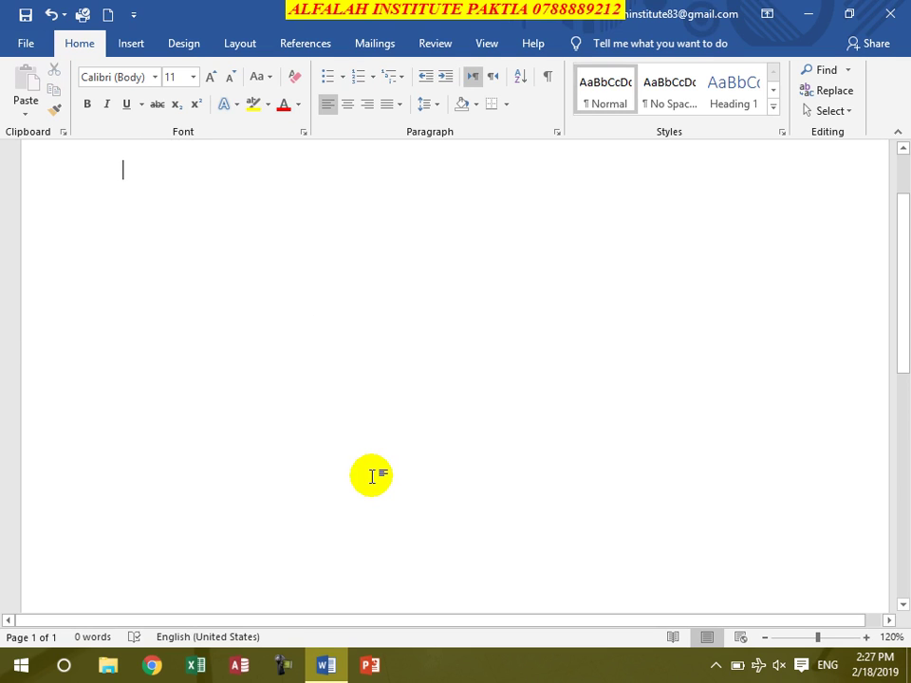
text(a.)
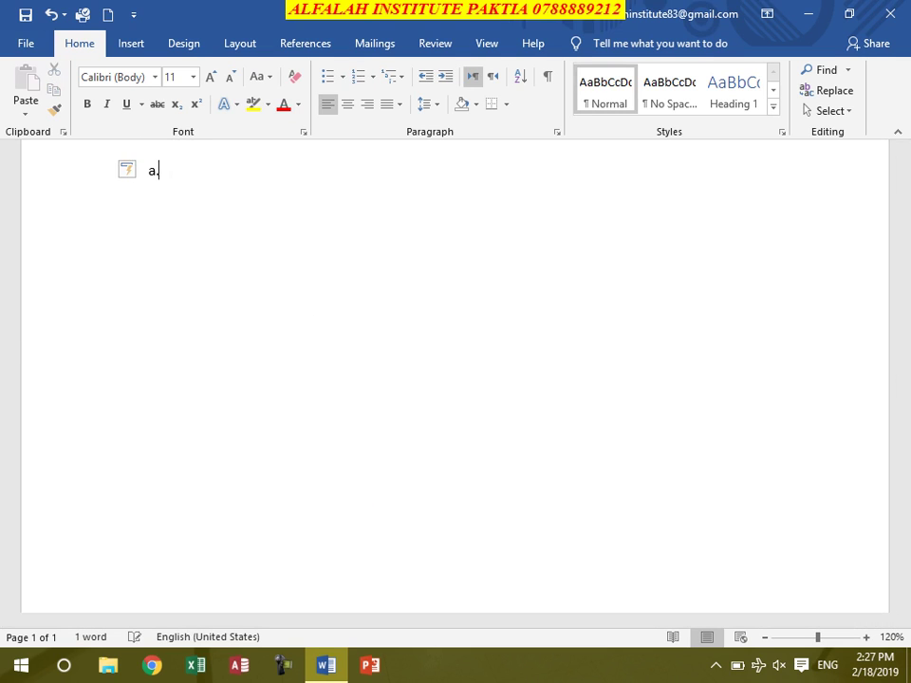
text( s)
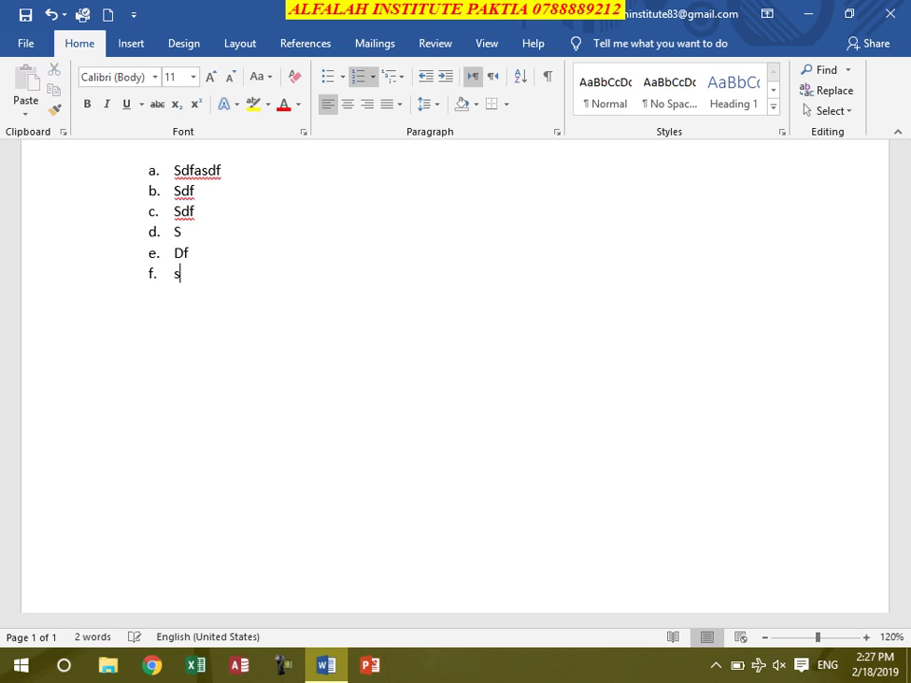
text(dfasdf sdf sdf s df sf)
key(ctrl+a)
key(Delete)
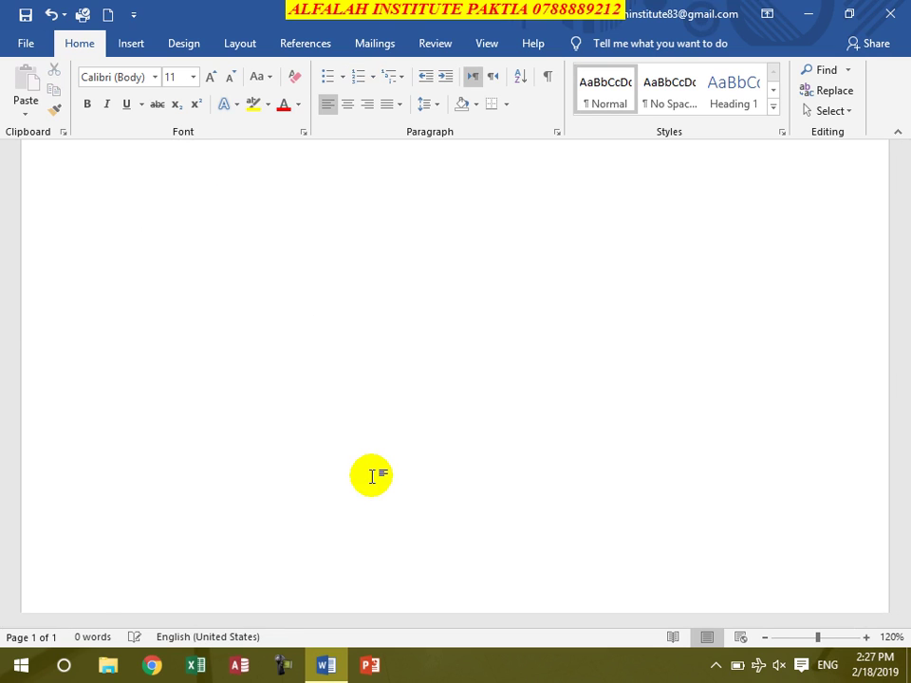
text(.)
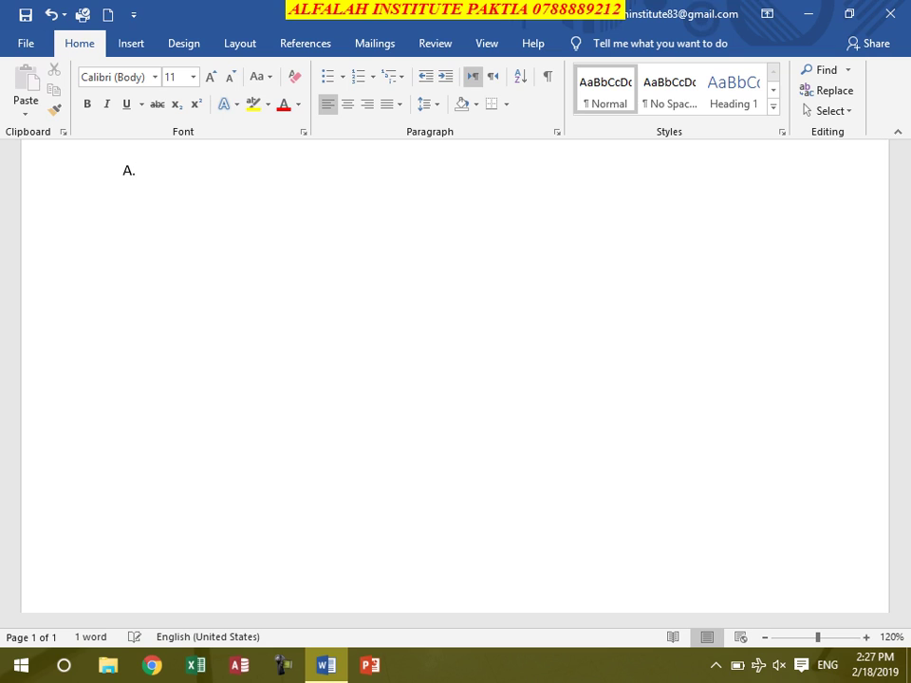
text( df Sa Df Sadf Sadf As df)
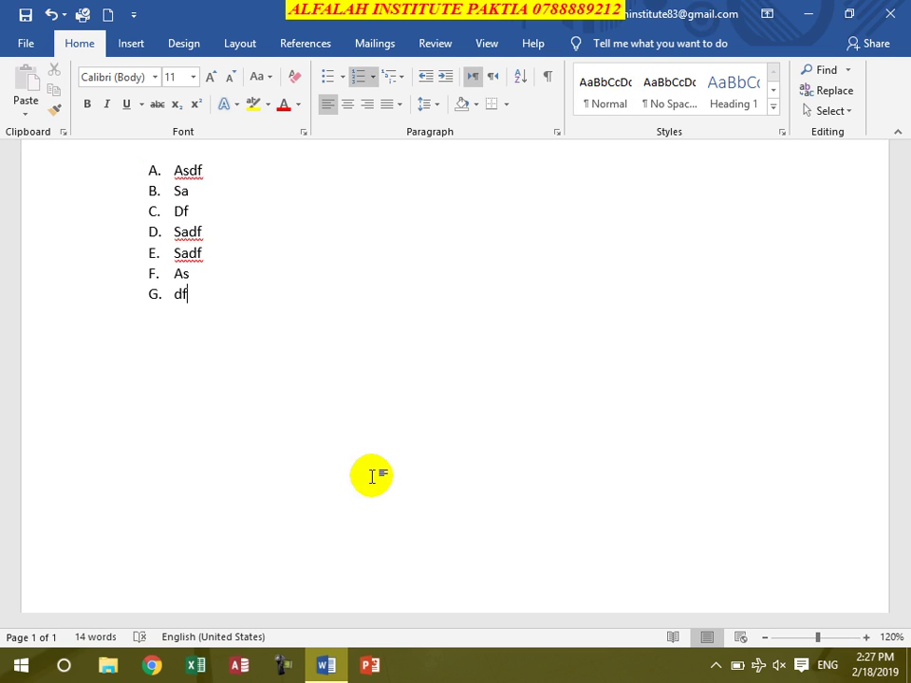
key(ctrl+a)
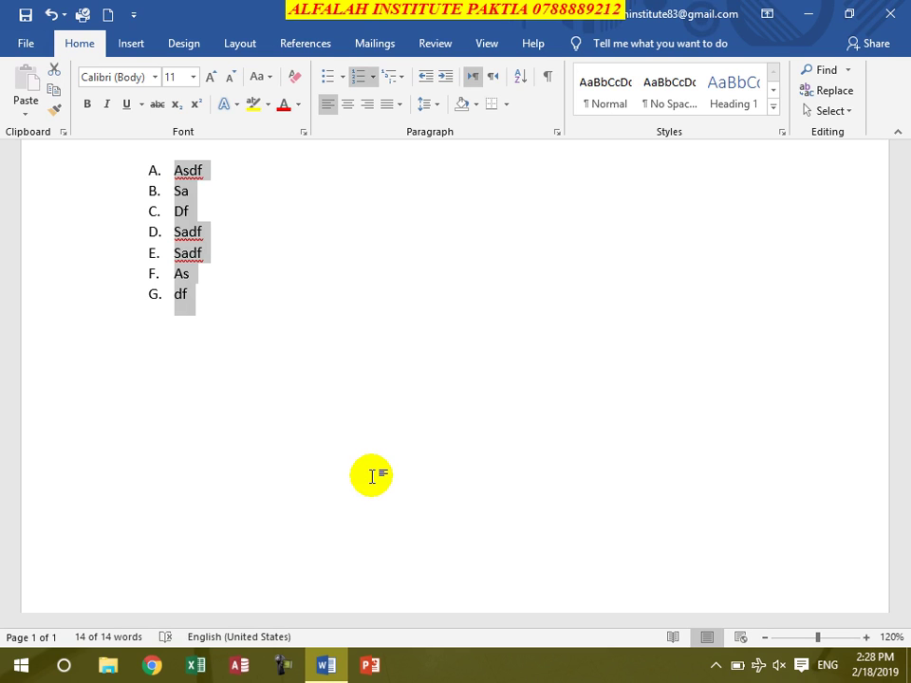
key(Delete)
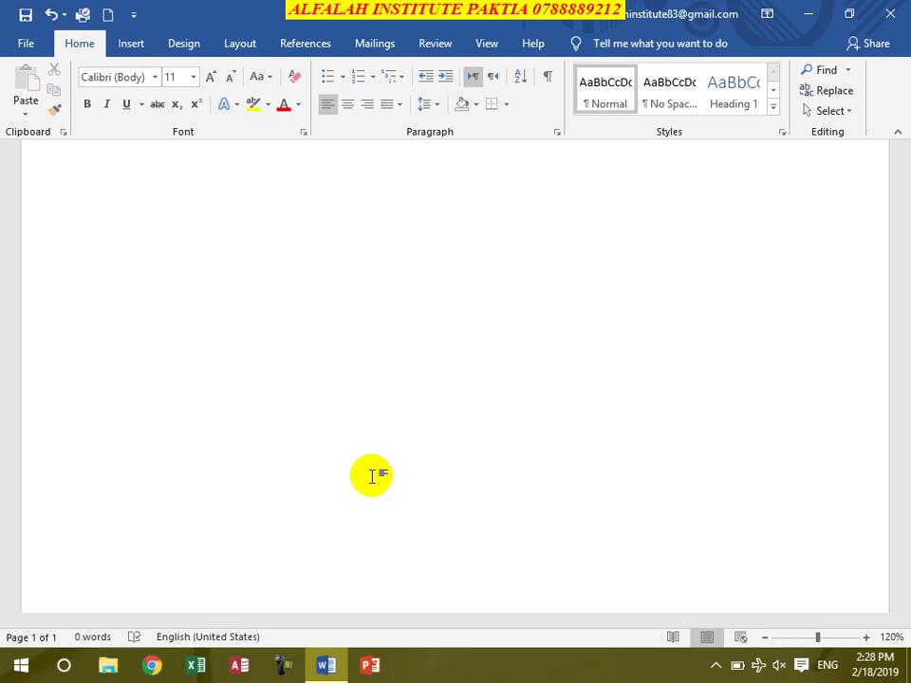
text(()
key(BackSpace)
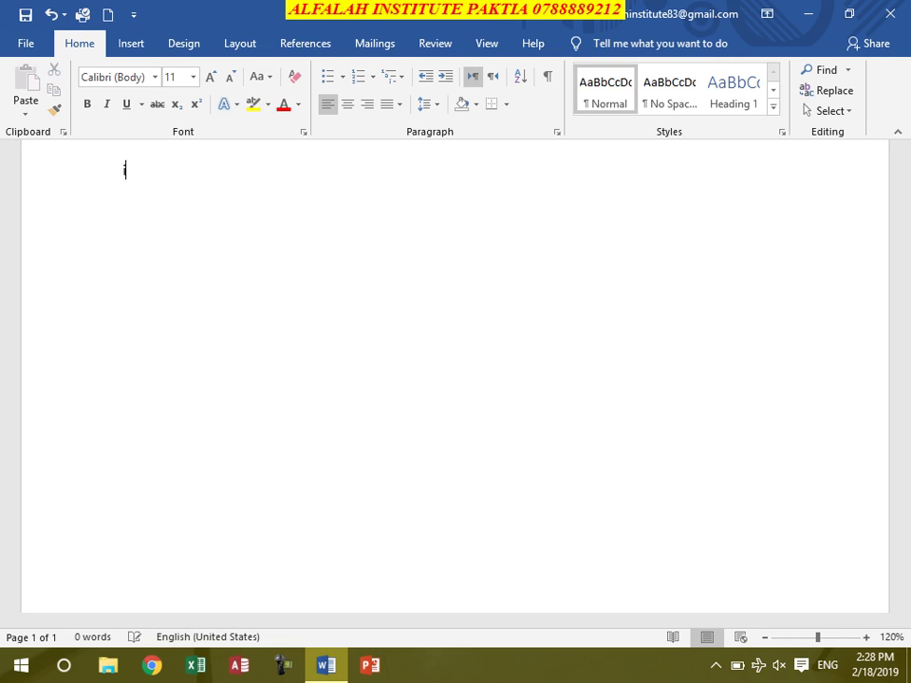
text(Asdf Sad Fsa Df Sdf S Adf)
key(ctrl+a)
key(Delete)
text(()
text(asdfsa Dfs Df sdf Sadf Sad )
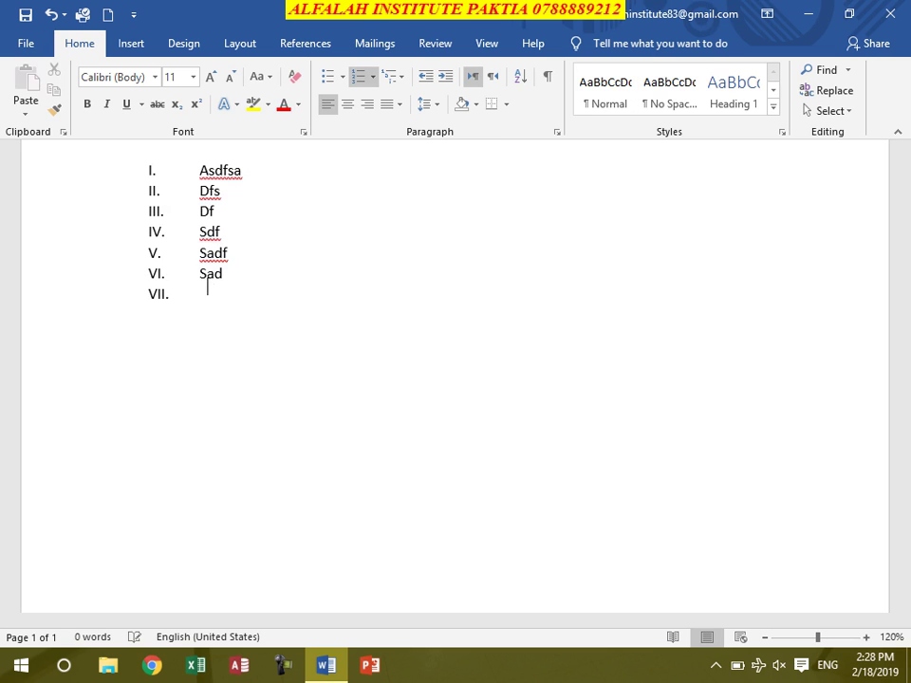
text(Dsf)
key(ctrl+a)
key(Delete)
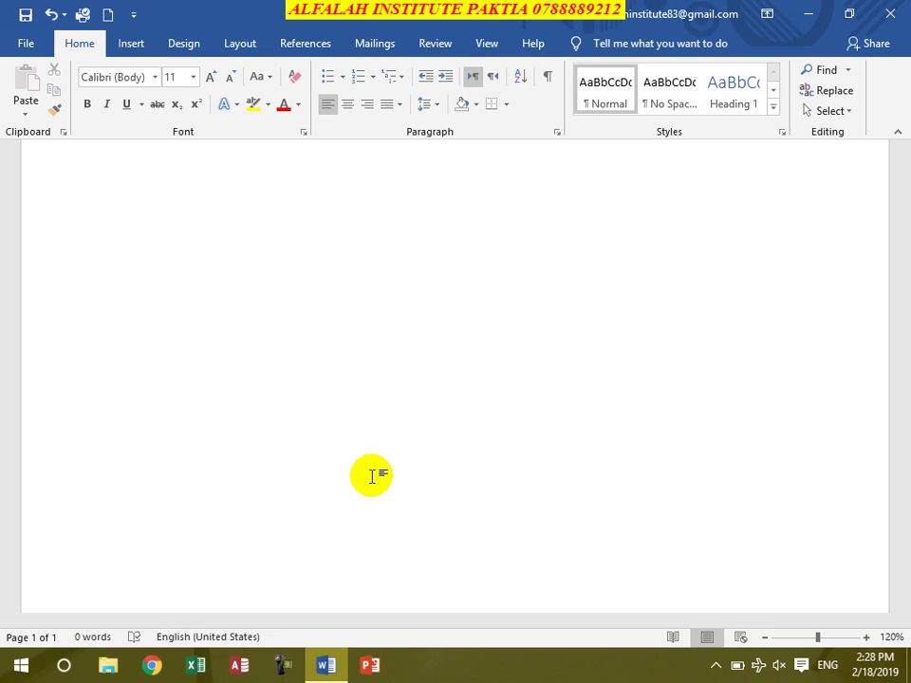
text(1))
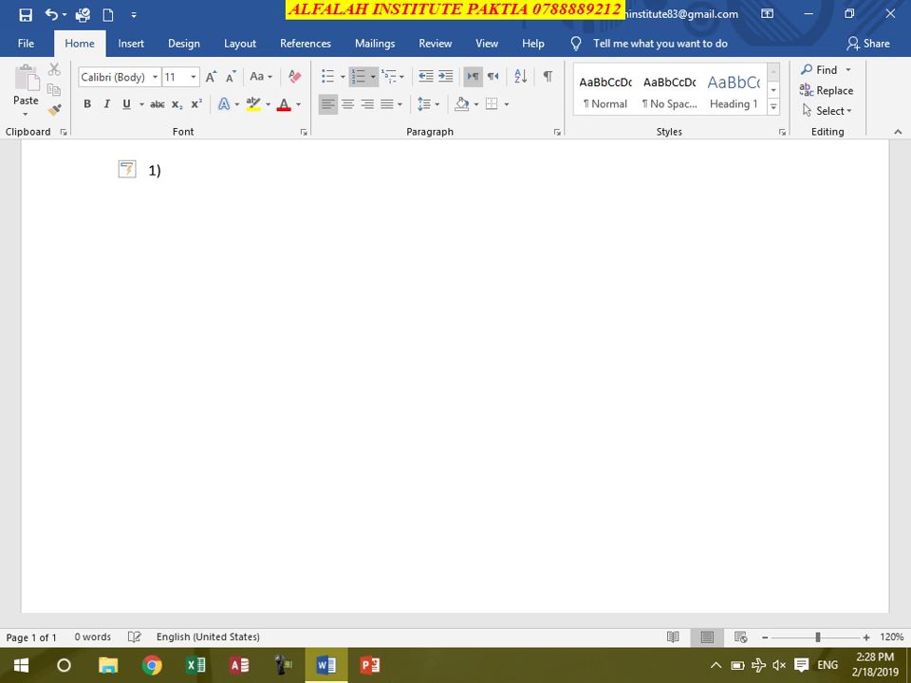
text( Sdfs)
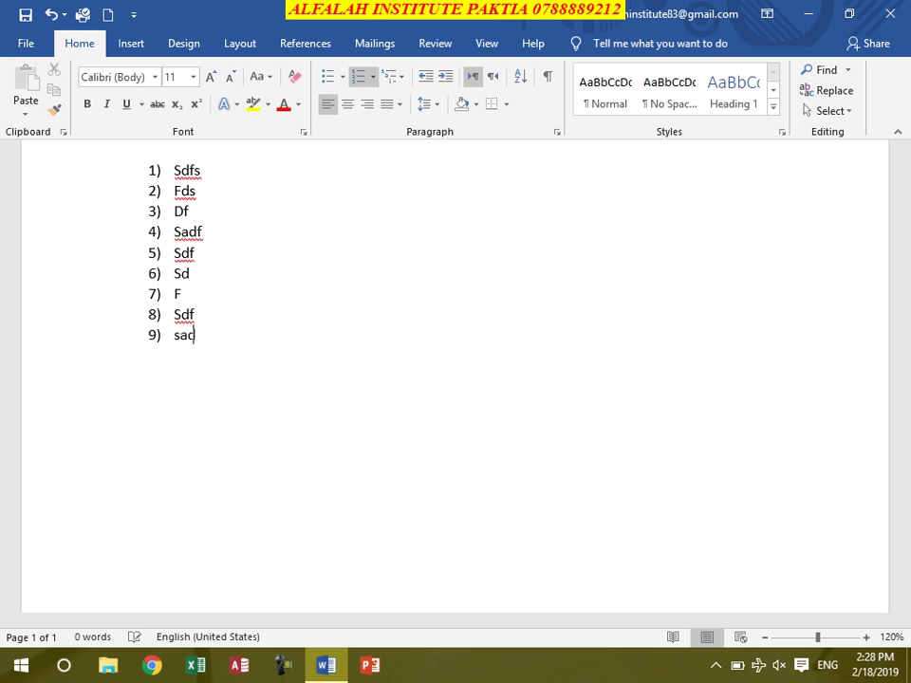
text( Fds Df sadf sdf sd f sdf sadf as df s)
key(ctrl+a)
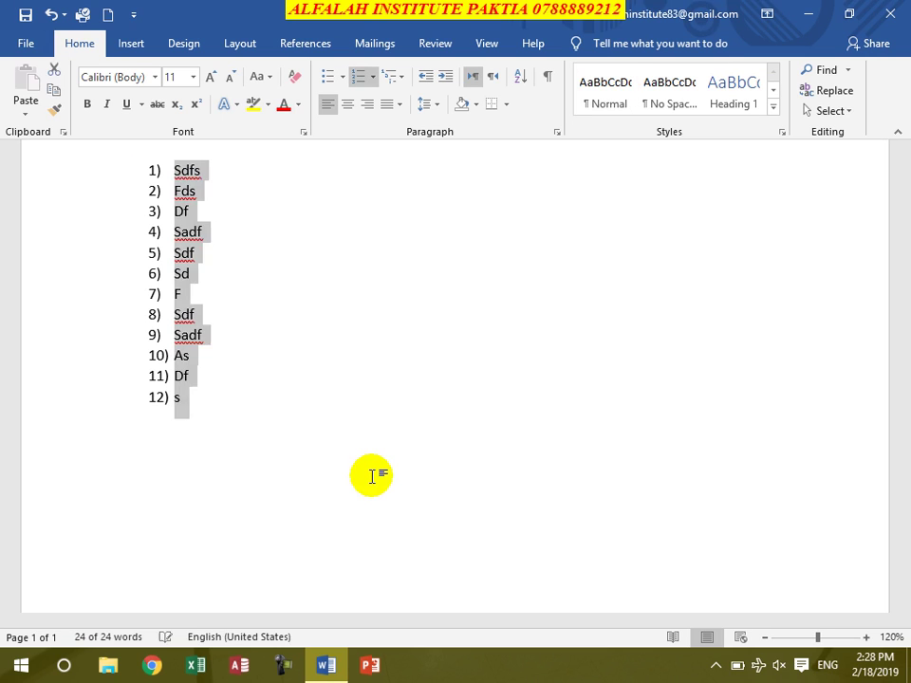
key(Delete)
text(a) )
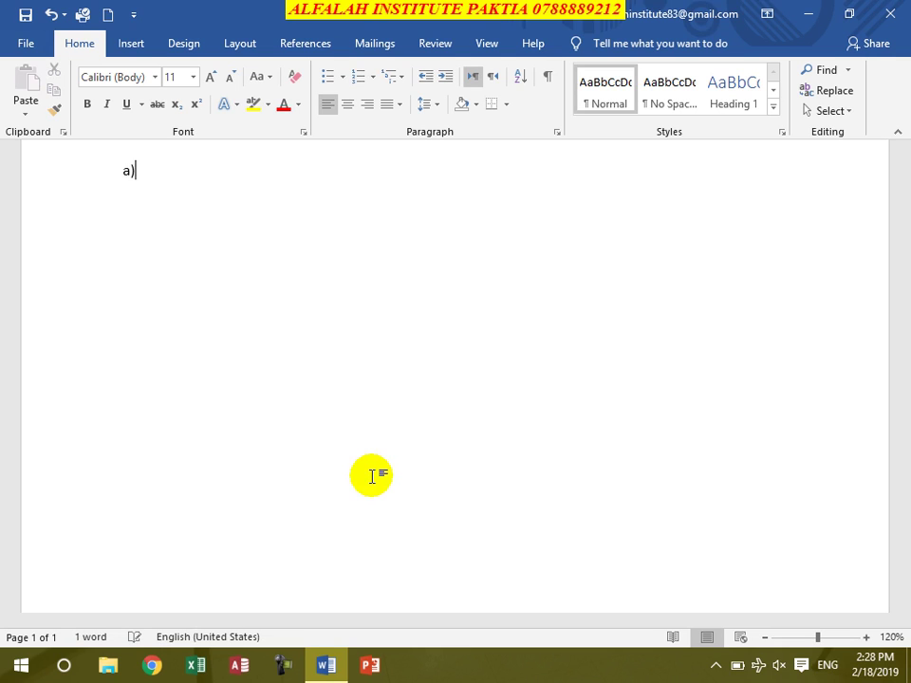
text(sdfsadfSdf)
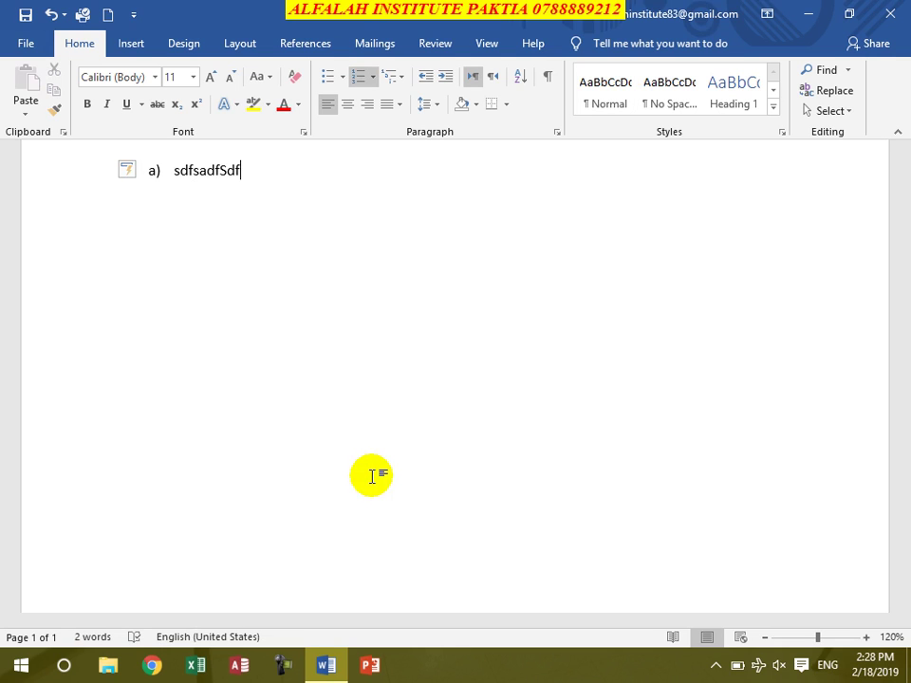
key(Return)
key(Return)
key(Return)
text(a)
key(ctrl+a)
key(Delete)
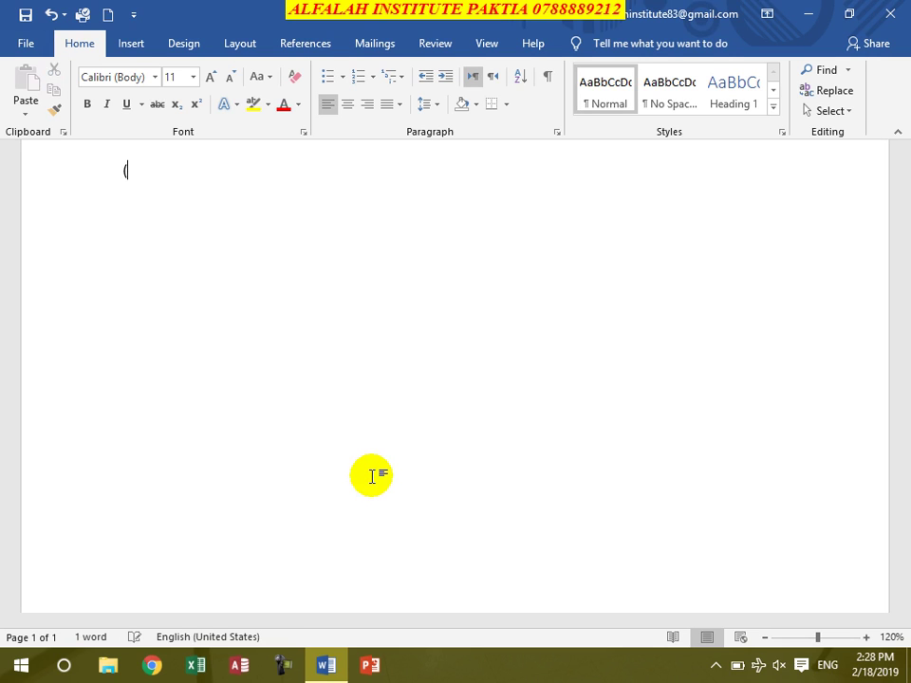
text(a))
text( s)
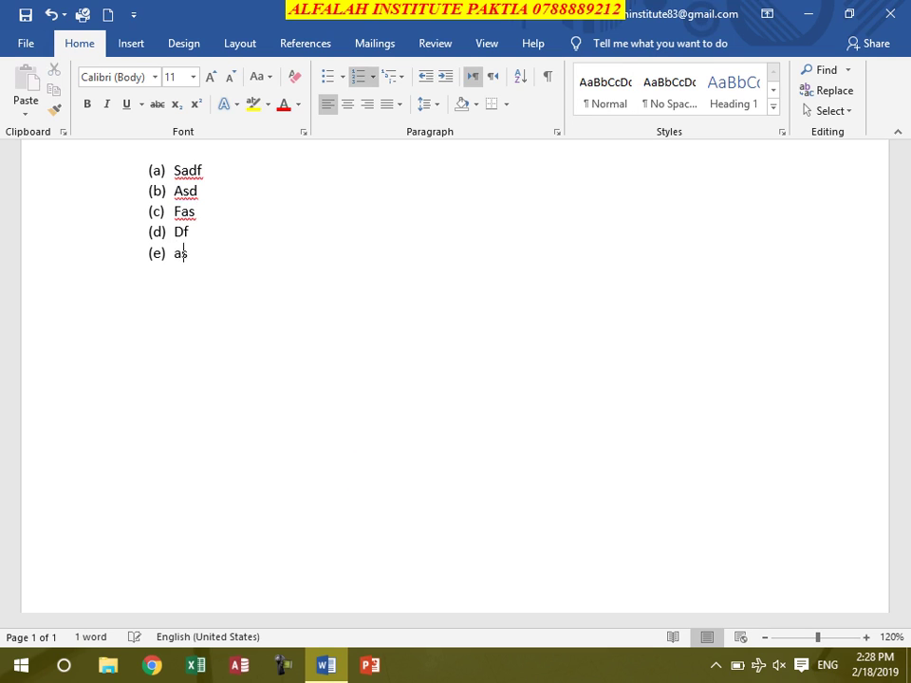
text(adf asd fas df asdf sd f sadf sdf sd fsa das)
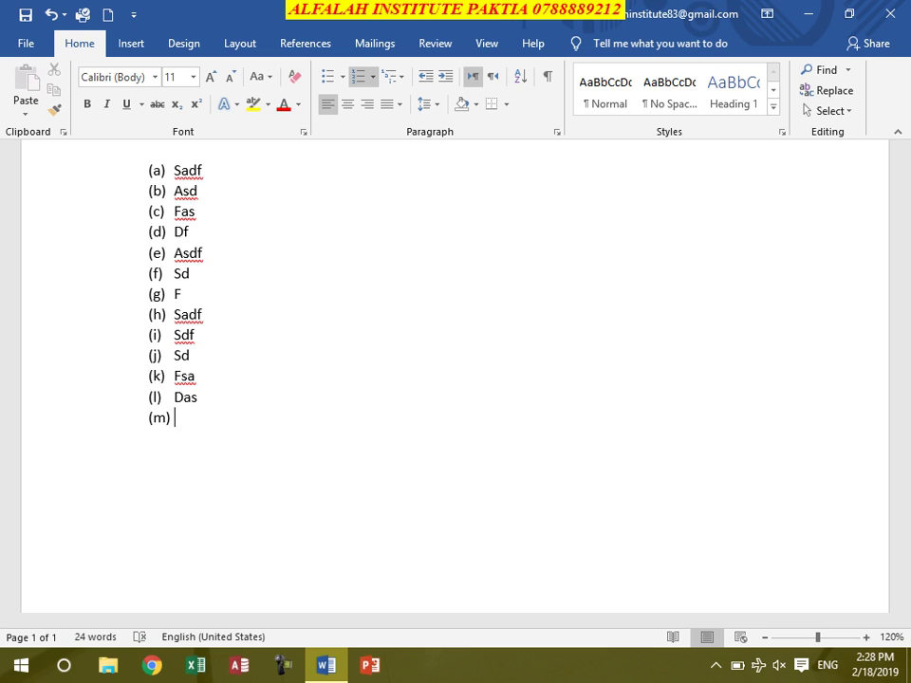
key(ctrl+a)
key(Delete)
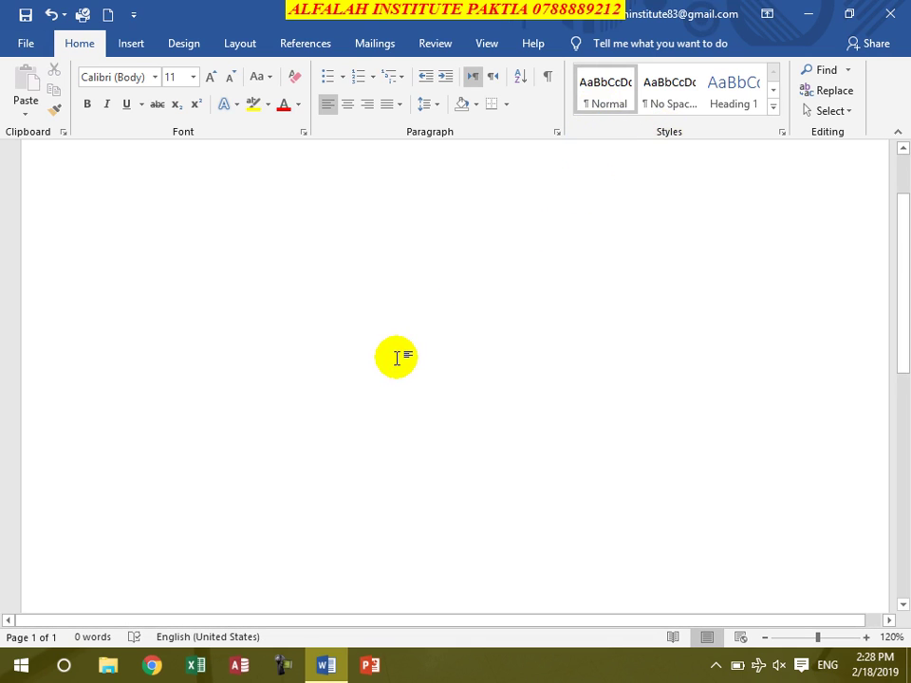
Step: Type Afghanistan and generate five =rand() sample paragraphs below it
text(Afghanistan)
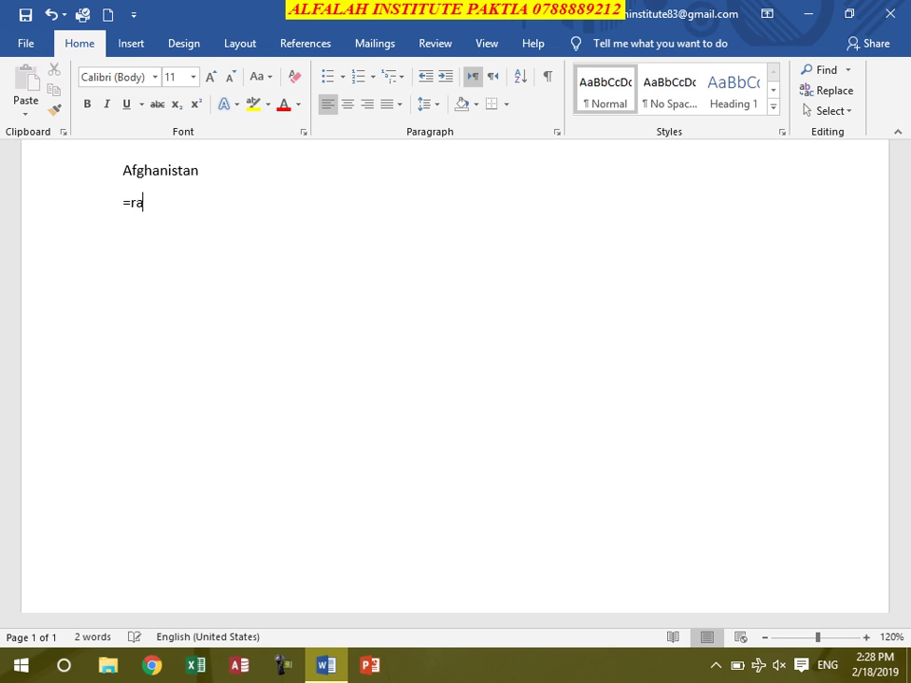
text())
key(Return)
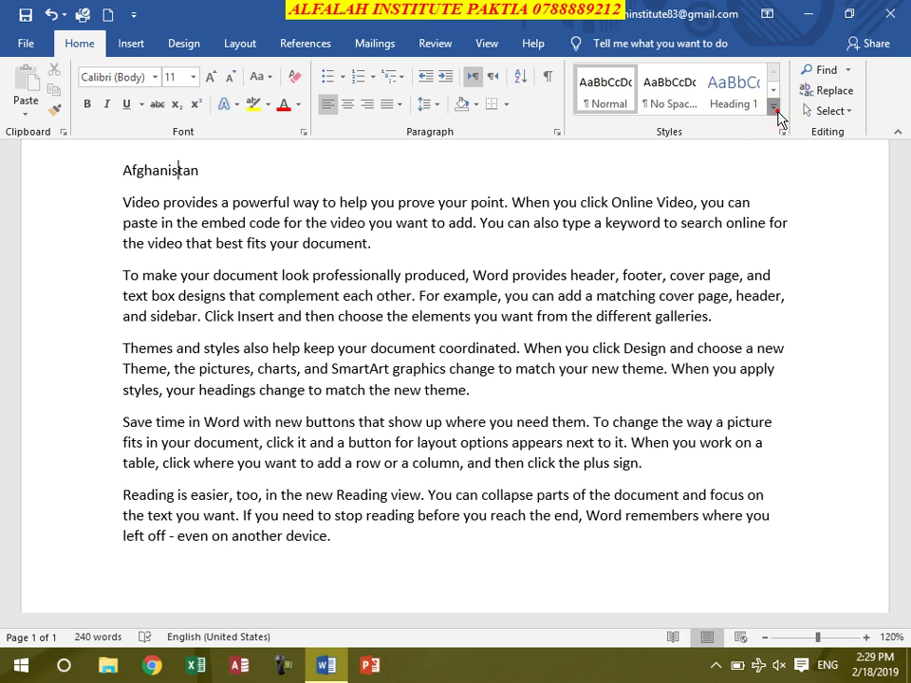
Step: Browse the style names in the Apply Styles pane, then close the pane
click(775, 109)
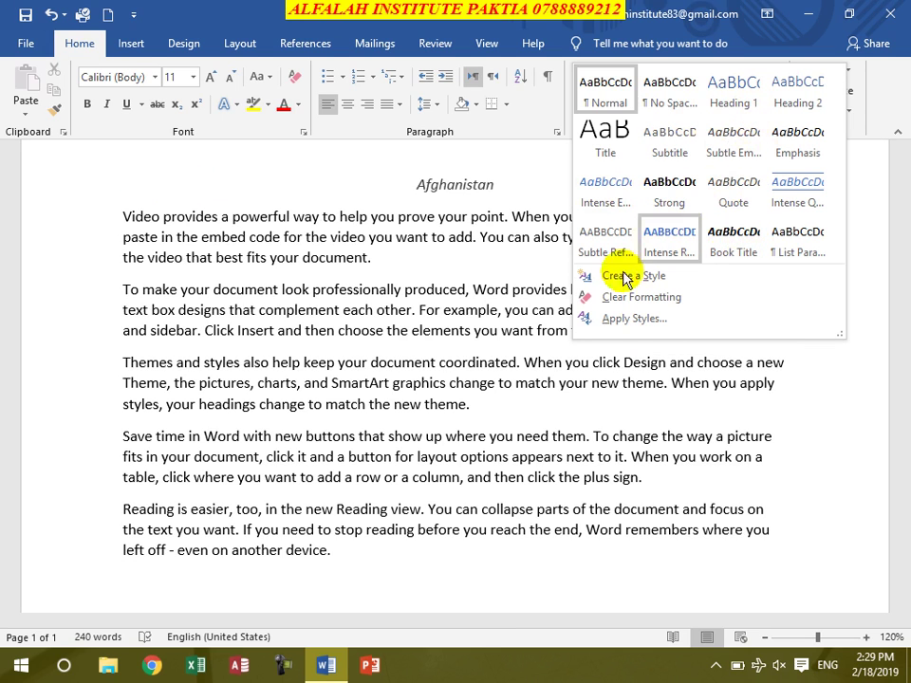
click(633, 321)
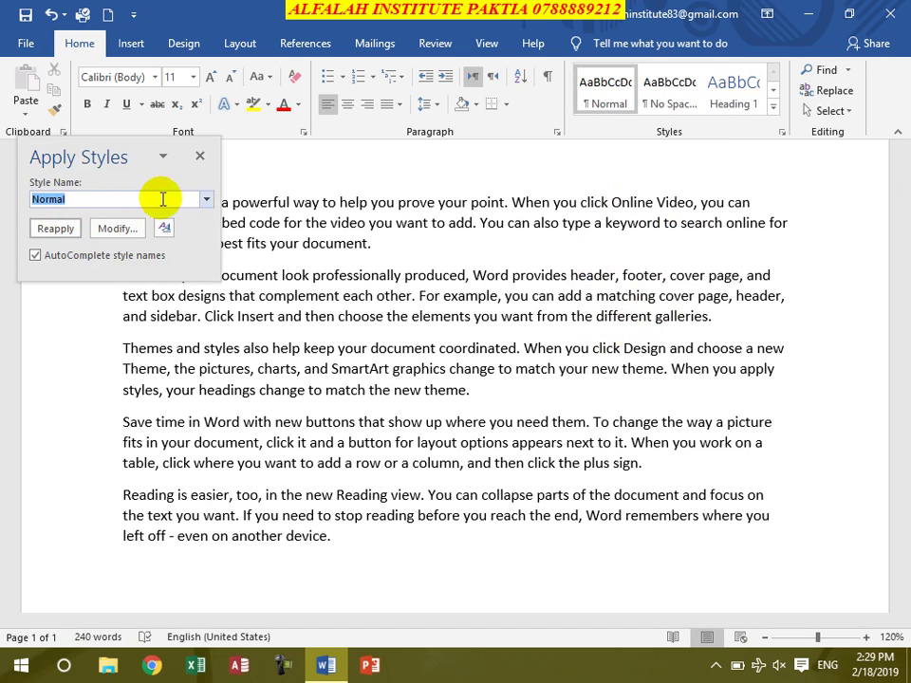
click(207, 200)
scroll(212, 251, down, 2)
scroll(212, 255, down, 3)
scroll(171, 252, down, 2)
scroll(145, 253, down, 5)
scroll(145, 251, down, 5)
scroll(143, 248, down, 4)
scroll(141, 245, down, 6)
scroll(141, 244, down, 6)
scroll(140, 245, down, 5)
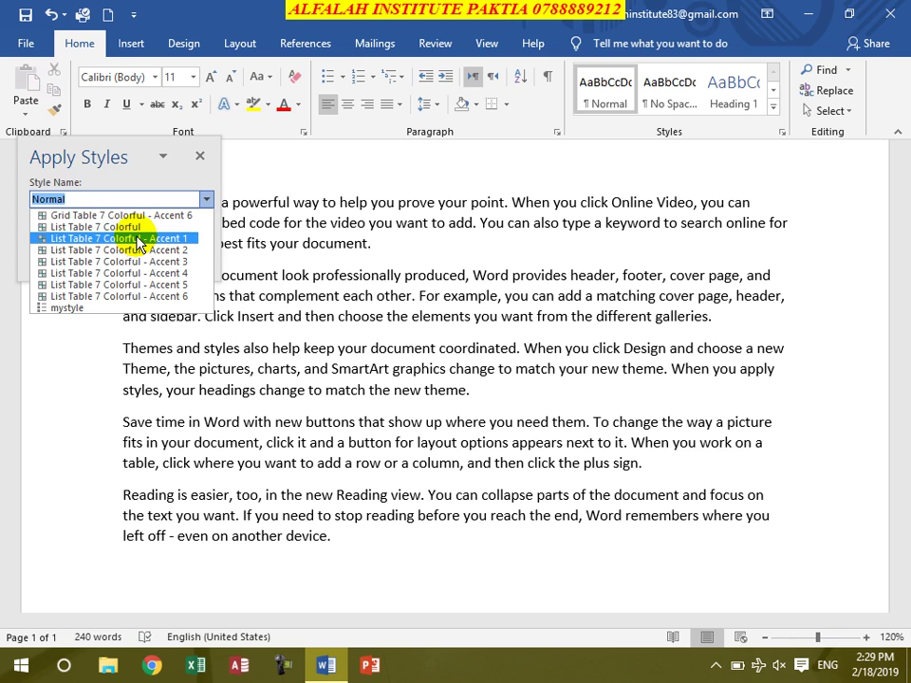
scroll(123, 244, up, 5)
scroll(112, 241, up, 3)
click(200, 156)
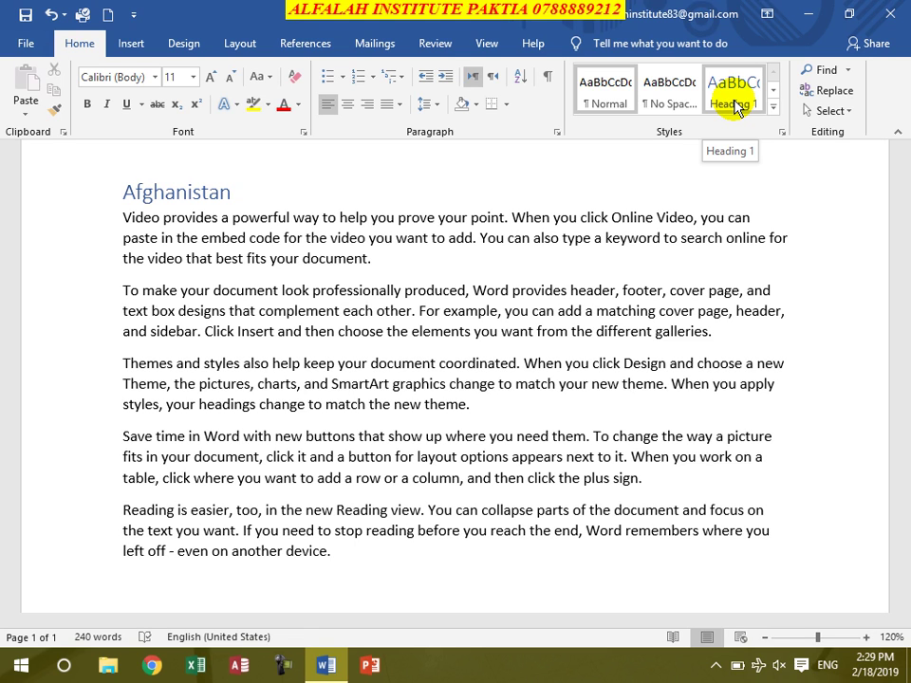
Step: Make Afghanistan Heading 1, then undo a Heading 2 applied by mistake to its sample paragraphs
click(736, 106)
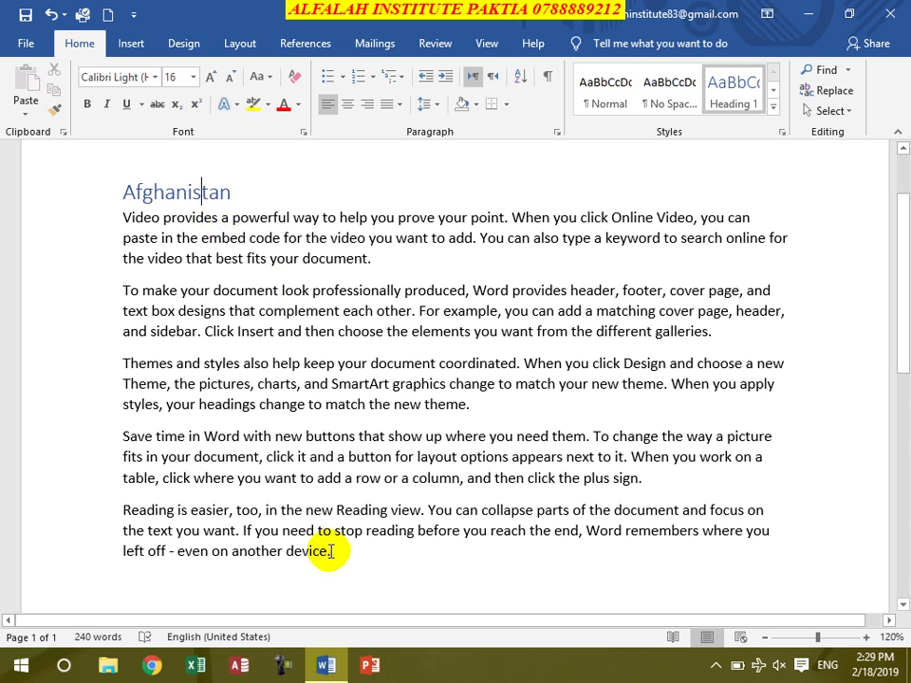
drag(333, 551, 123, 218)
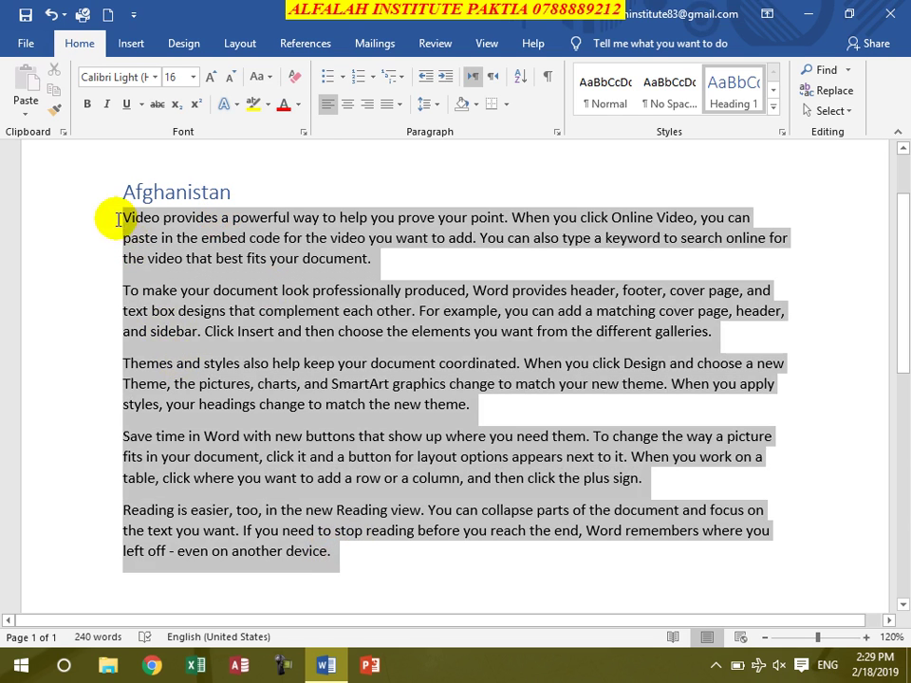
click(773, 89)
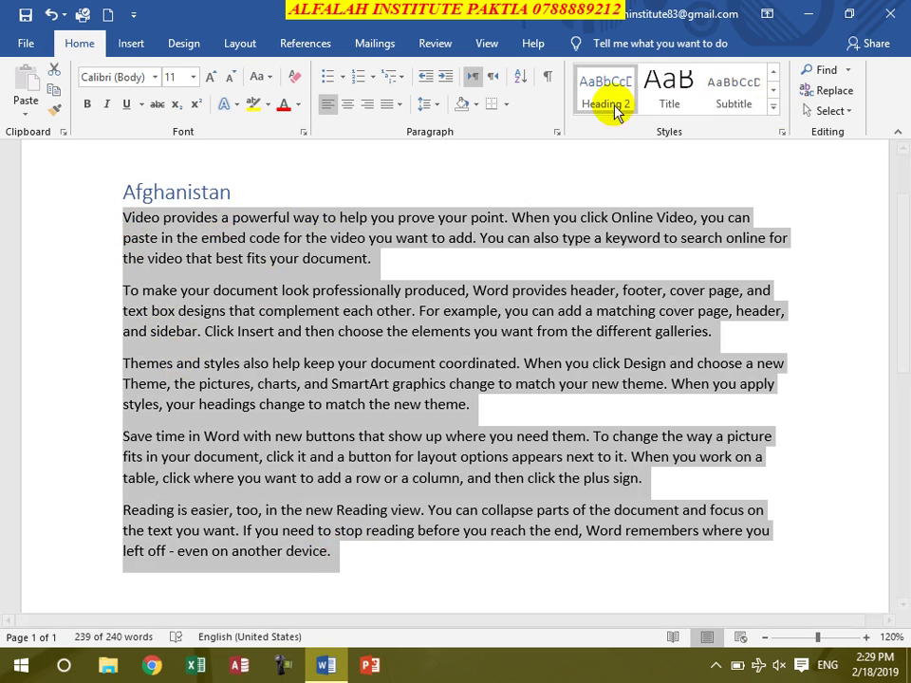
click(604, 95)
mouse_move(481, 448)
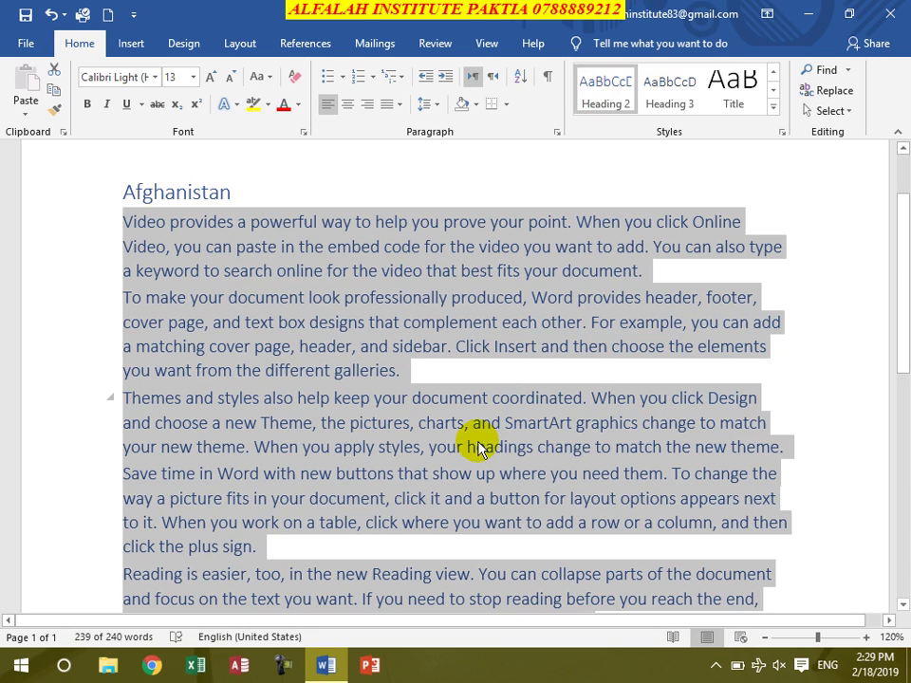
click(47, 13)
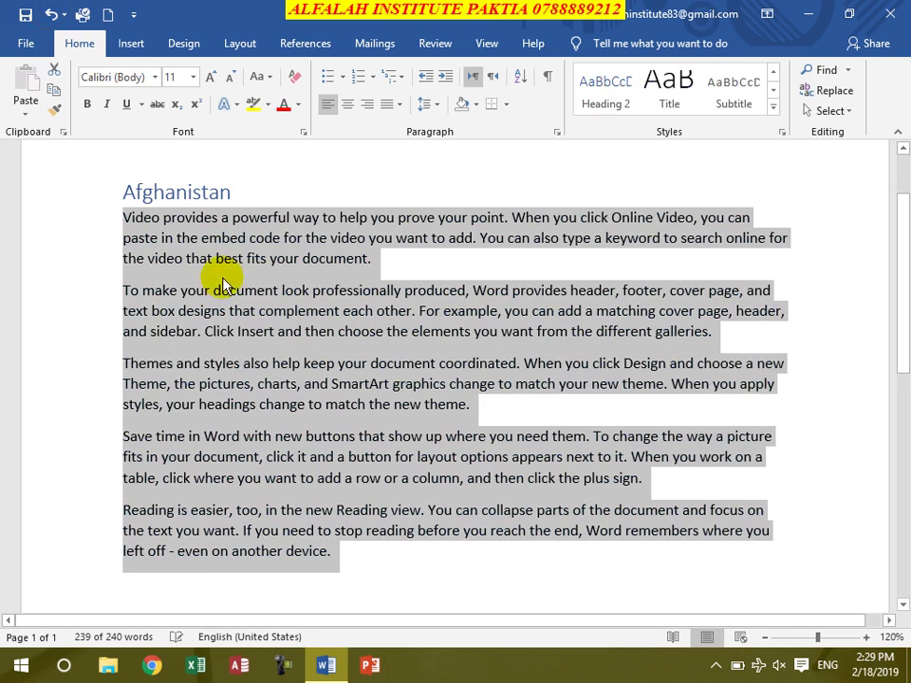
click(237, 260)
Step: Add a Kabul Heading 2 on the last line with =rand() sample paragraphs below it
scroll(284, 361, down, 3)
click(326, 457)
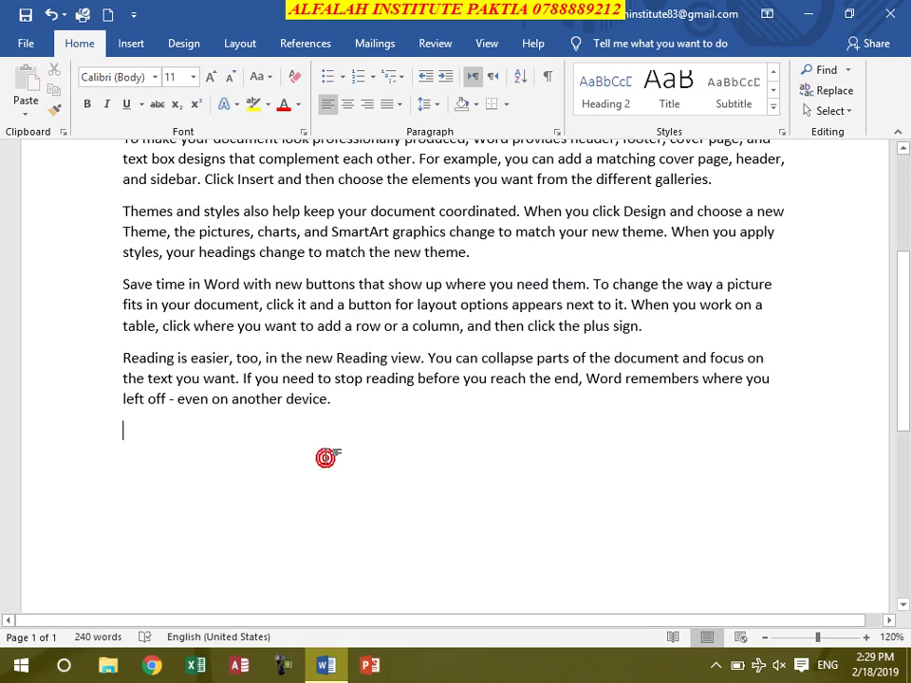
text(Kabul)
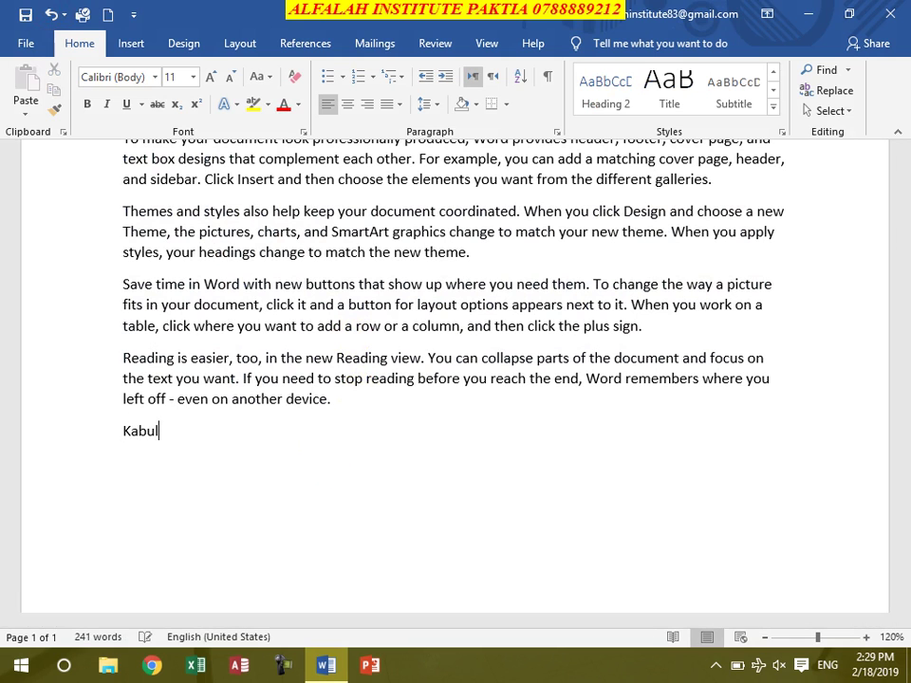
click(588, 95)
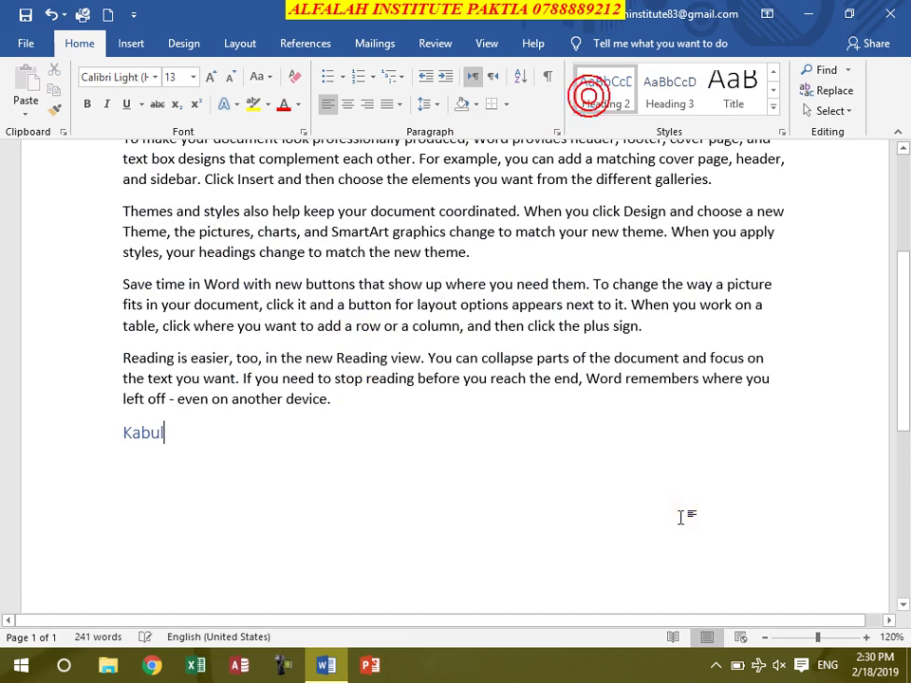
key(Return)
text(=)
text(and())
key(Return)
Step: Add a Paktia Heading 2 followed by generated sample paragraphs
text(P)
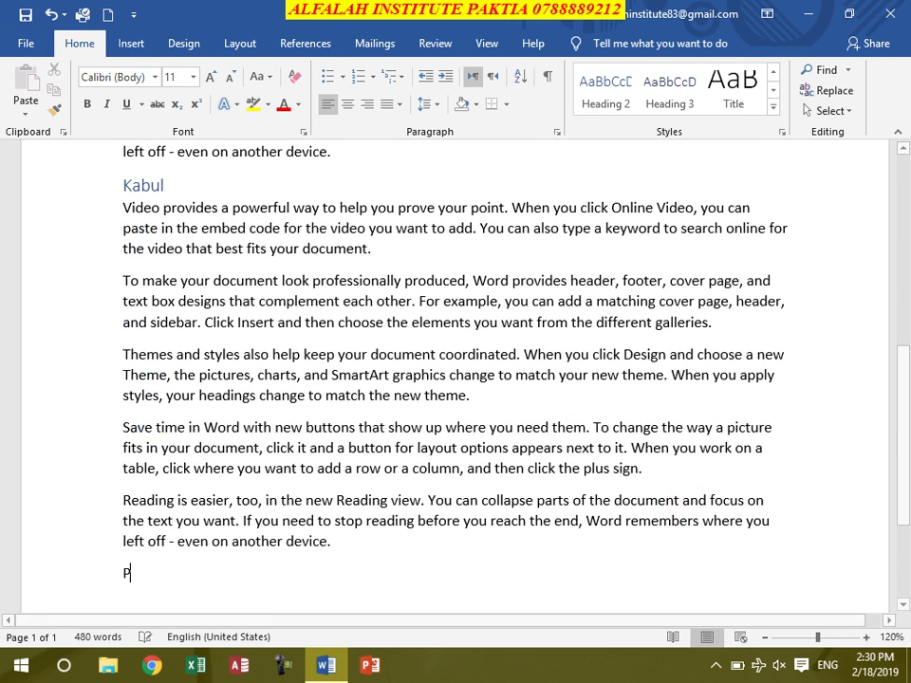
text(aktia)
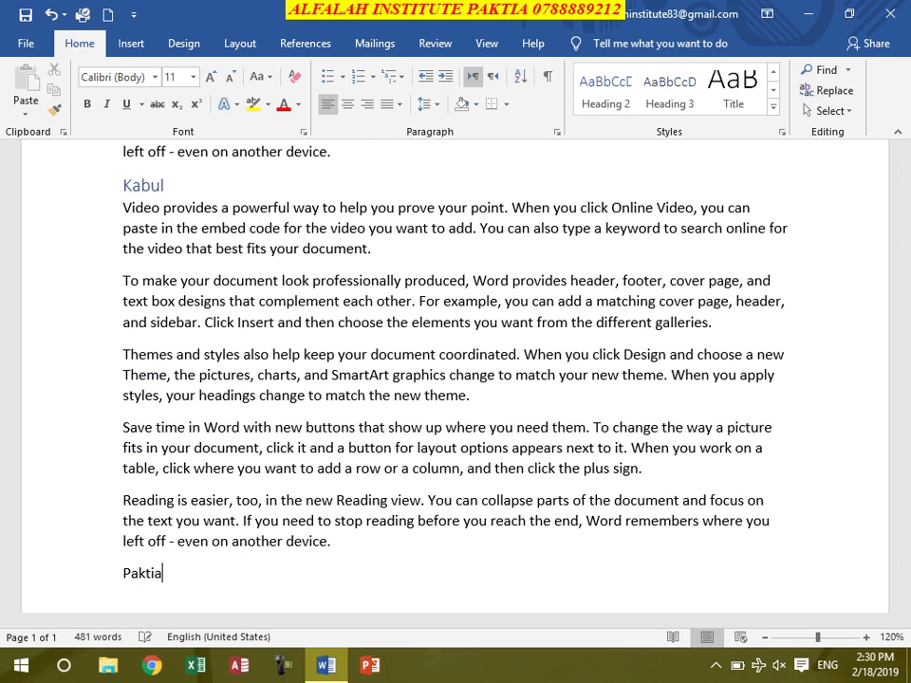
click(606, 92)
key(Return)
text(()
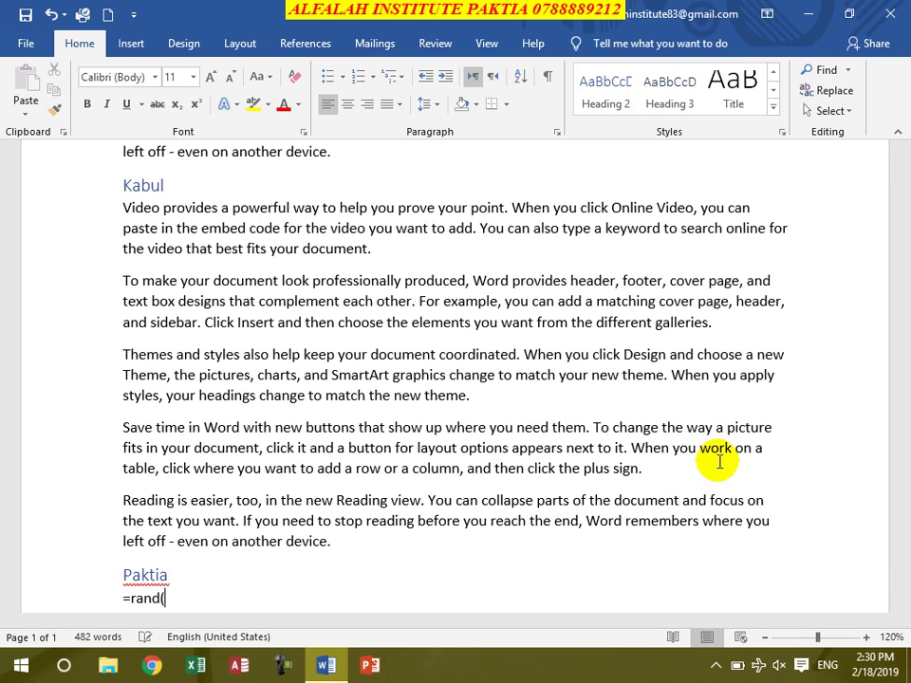
key(Return)
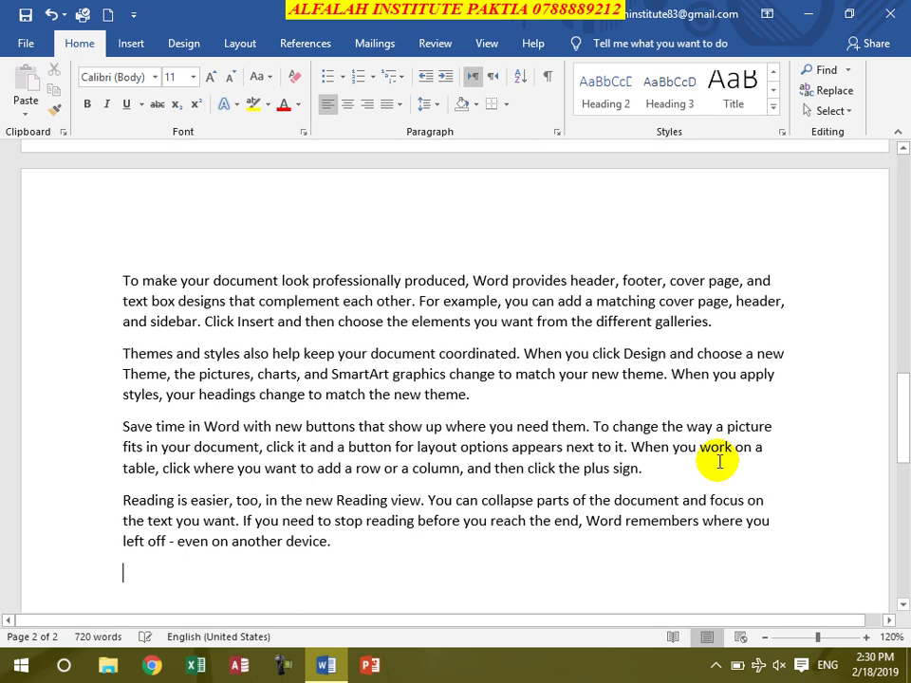
Step: Type Khost as a Heading 2 and generate =rand() sample paragraphs under it
text(Khost)
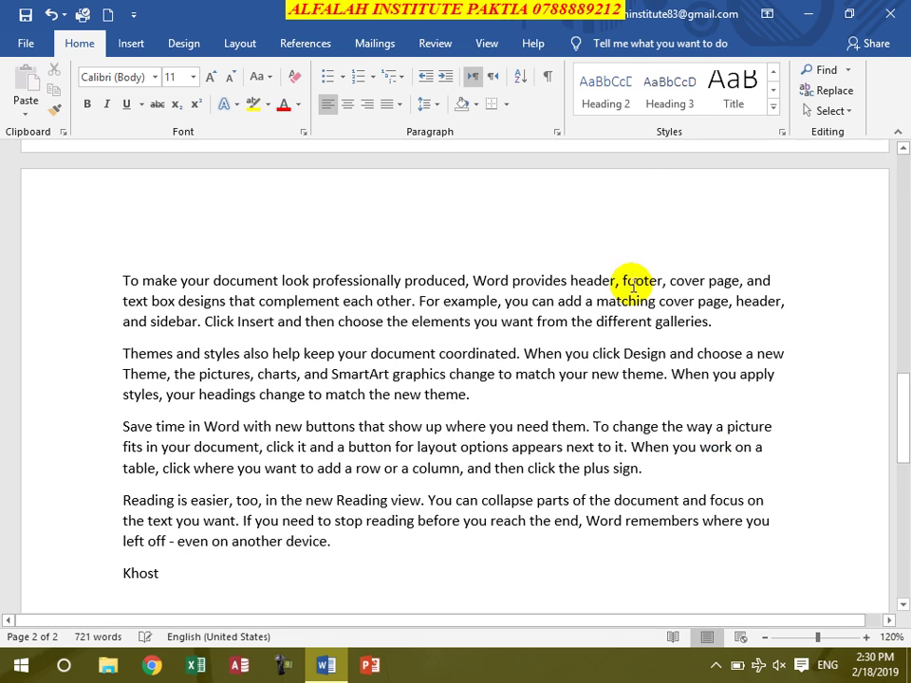
click(606, 90)
key(Return)
text(=)
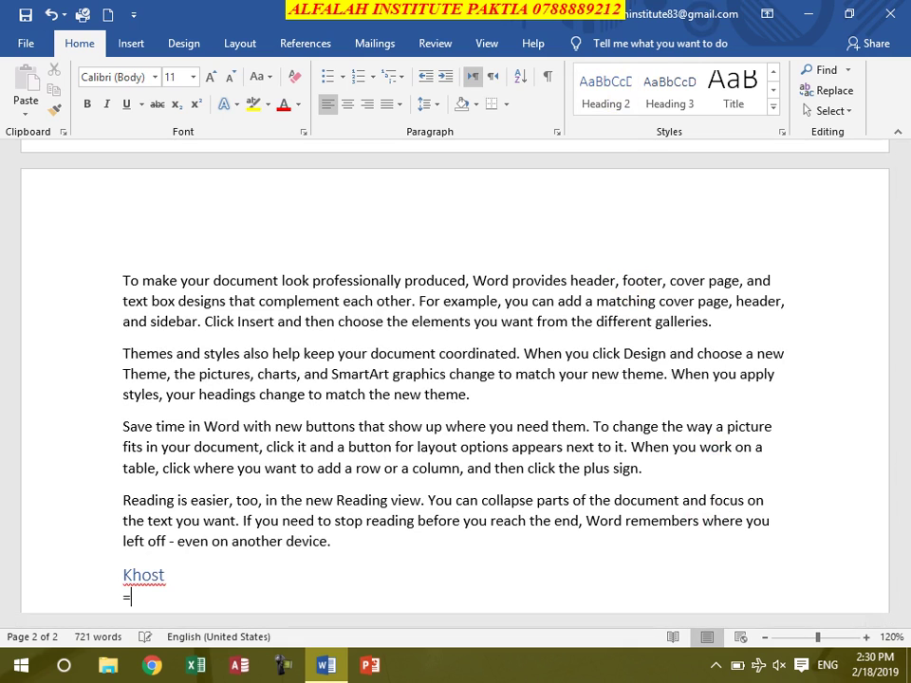
text(rand())
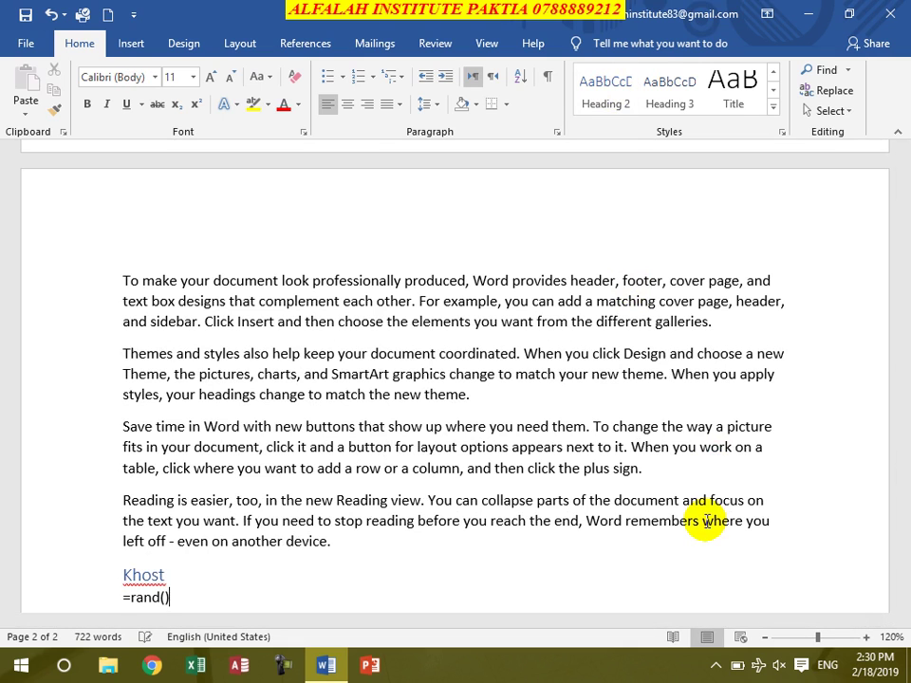
key(Return)
Step: Place the insertion point after the first paragraph under Afghanistan
scroll(704, 512, up, 5)
scroll(705, 517, up, 5)
scroll(704, 513, up, 5)
scroll(549, 569, down, 1)
scroll(549, 569, up, 1)
click(270, 357)
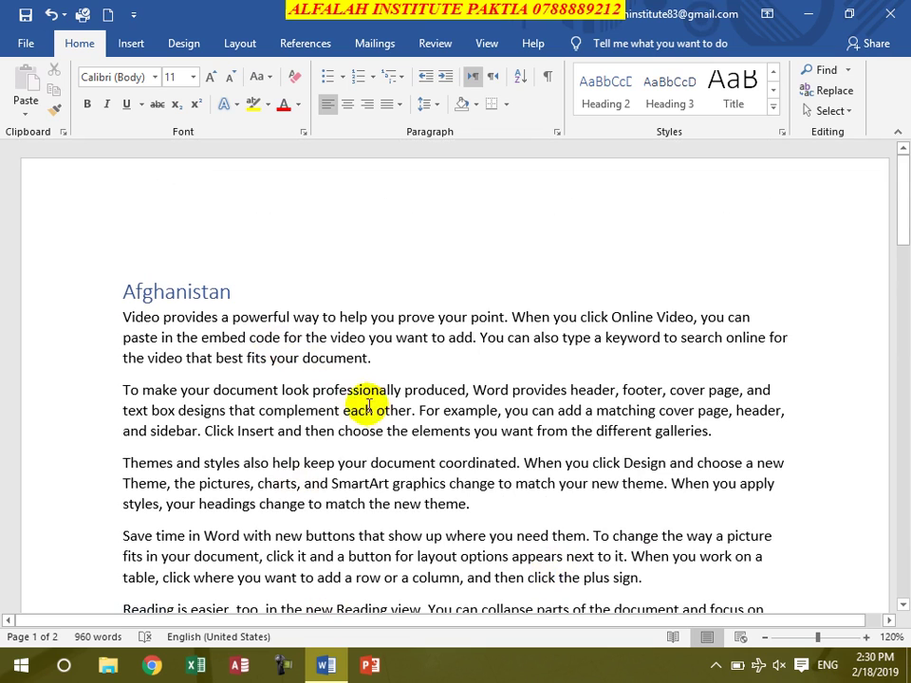
click(400, 369)
Step: Add a Jan line below the first paragraph, bold italic, 16 pt, with gold shading
key(Return)
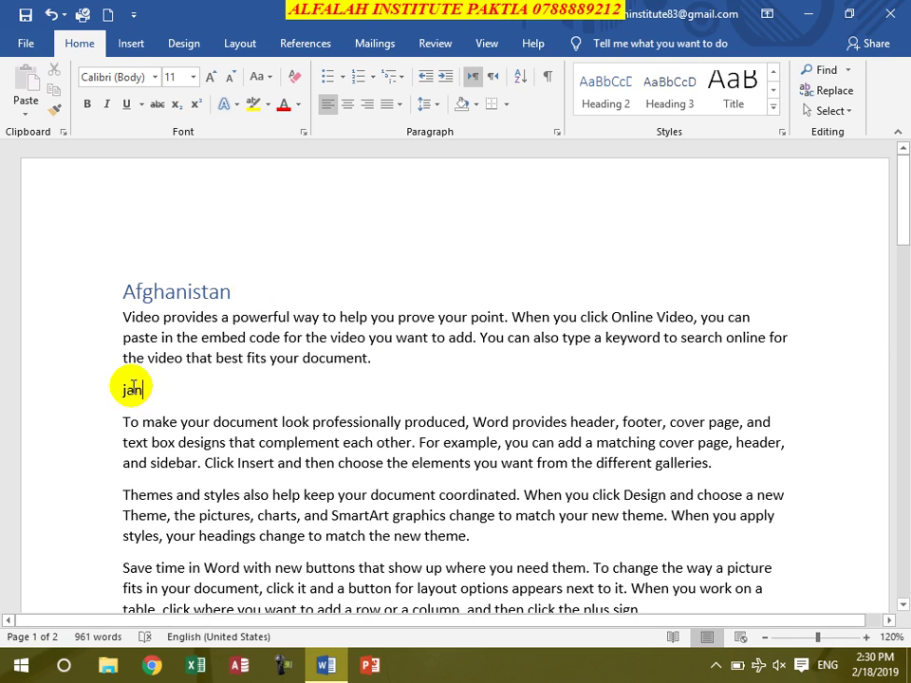
double_click(128, 389)
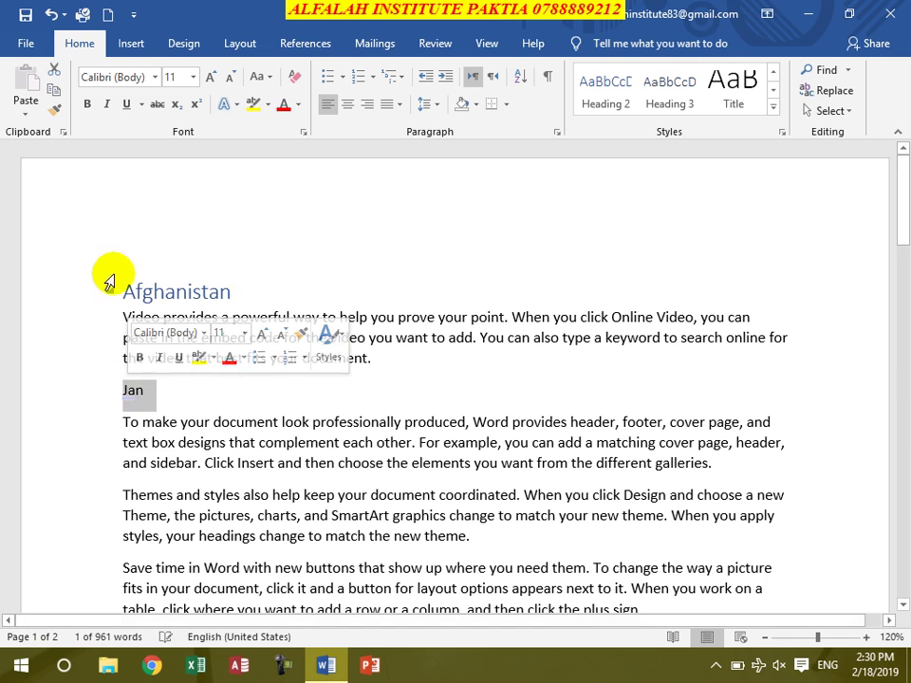
click(86, 103)
click(103, 104)
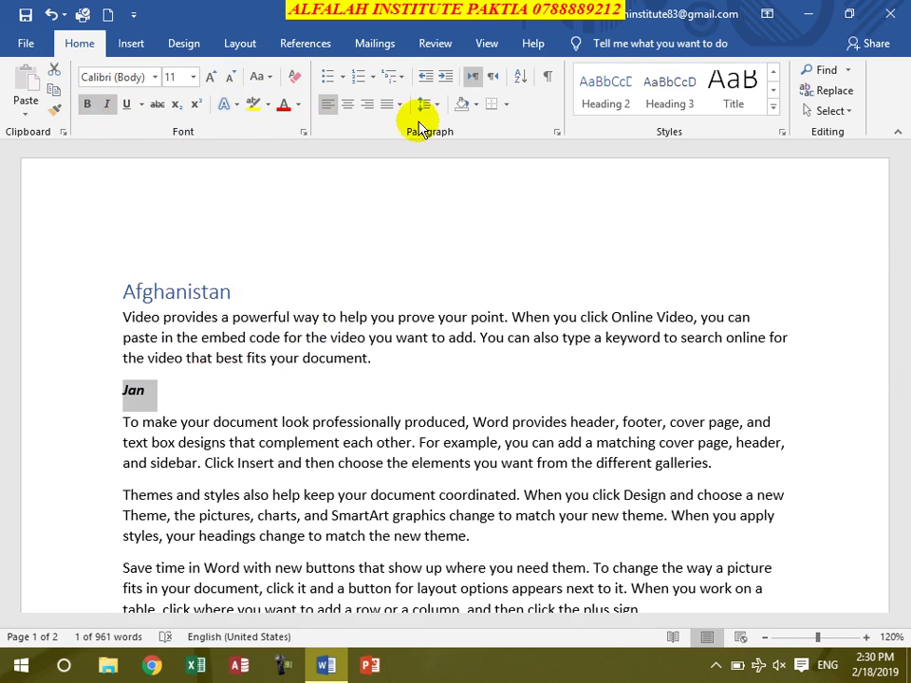
click(475, 107)
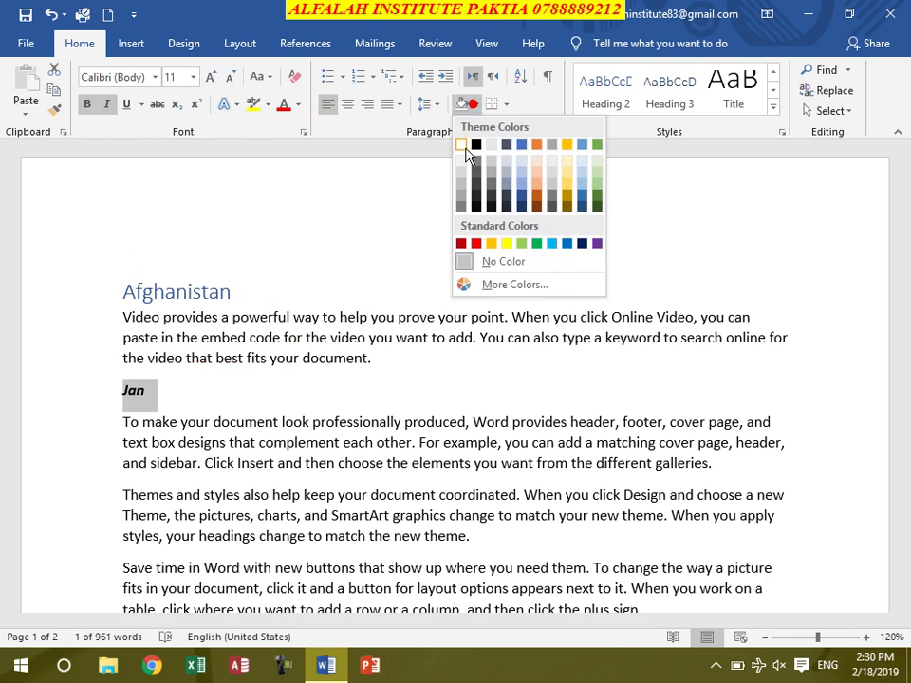
click(492, 240)
click(210, 77)
click(210, 77)
click(211, 77)
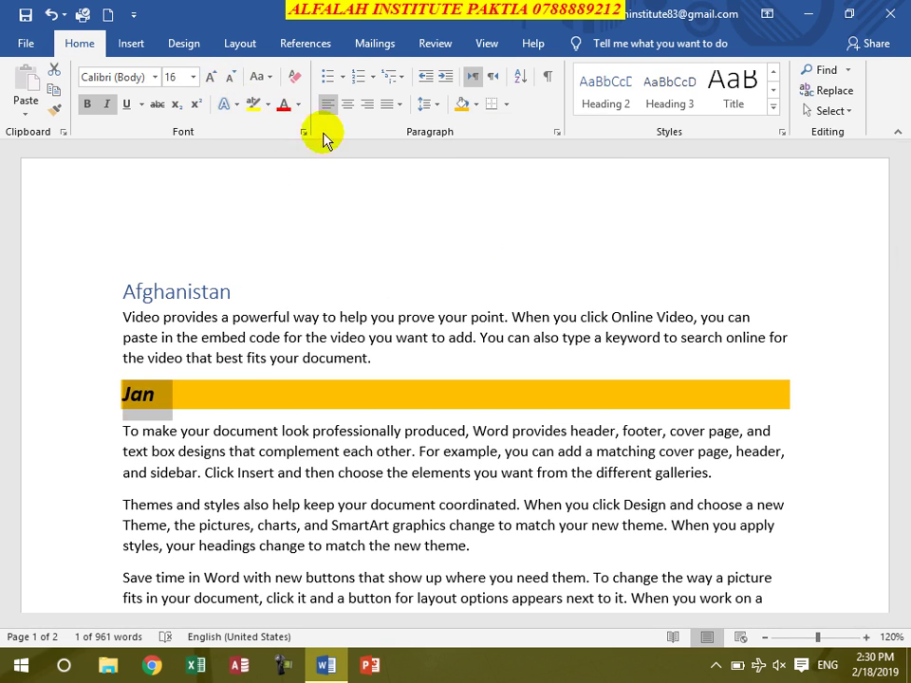
Step: Select the Jan line and start a new style from its formatting via the Styles gallery
click(773, 108)
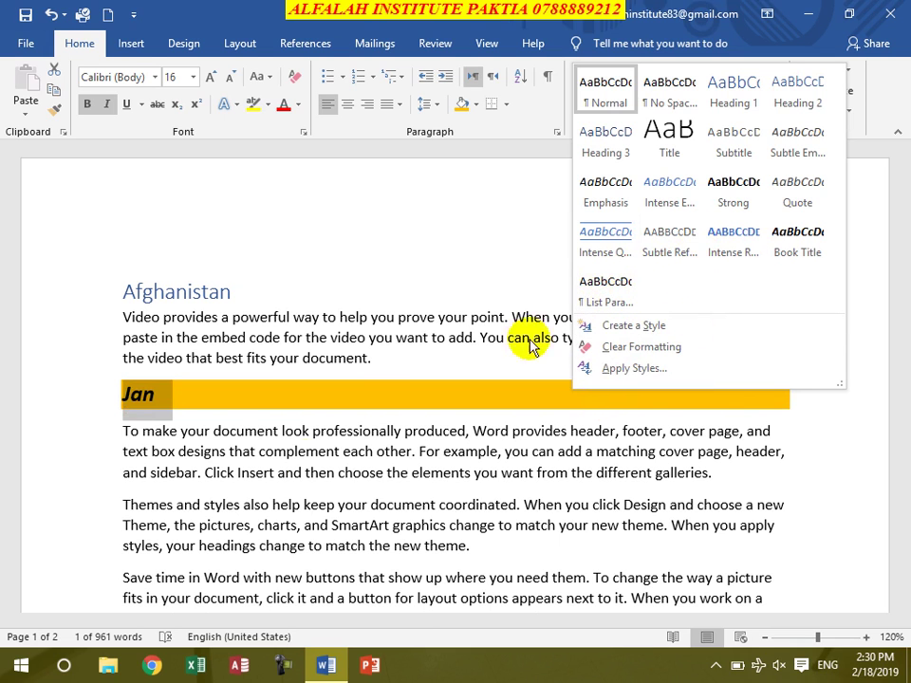
click(193, 399)
click(143, 395)
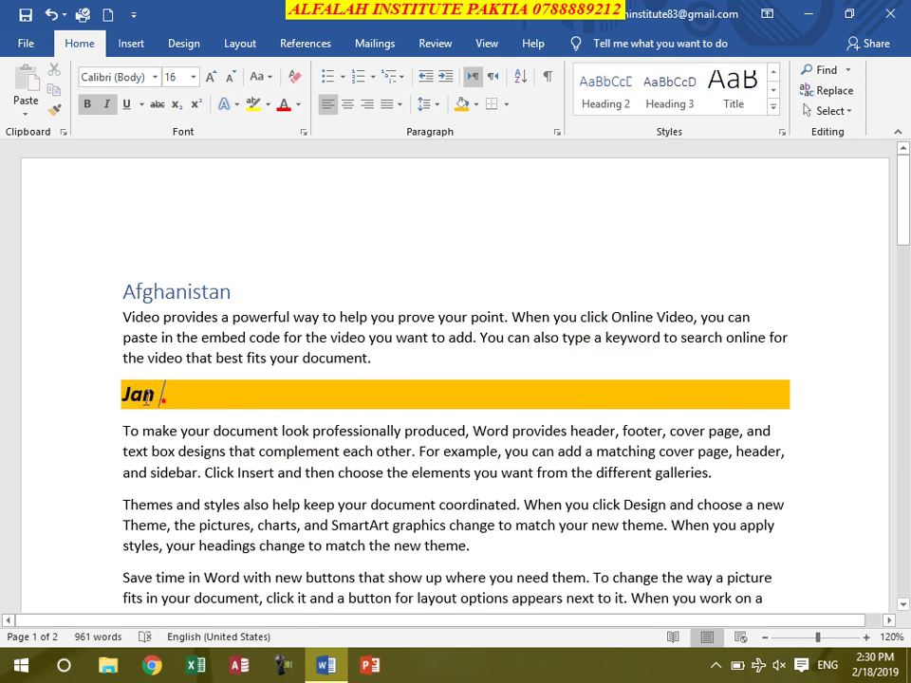
click(114, 401)
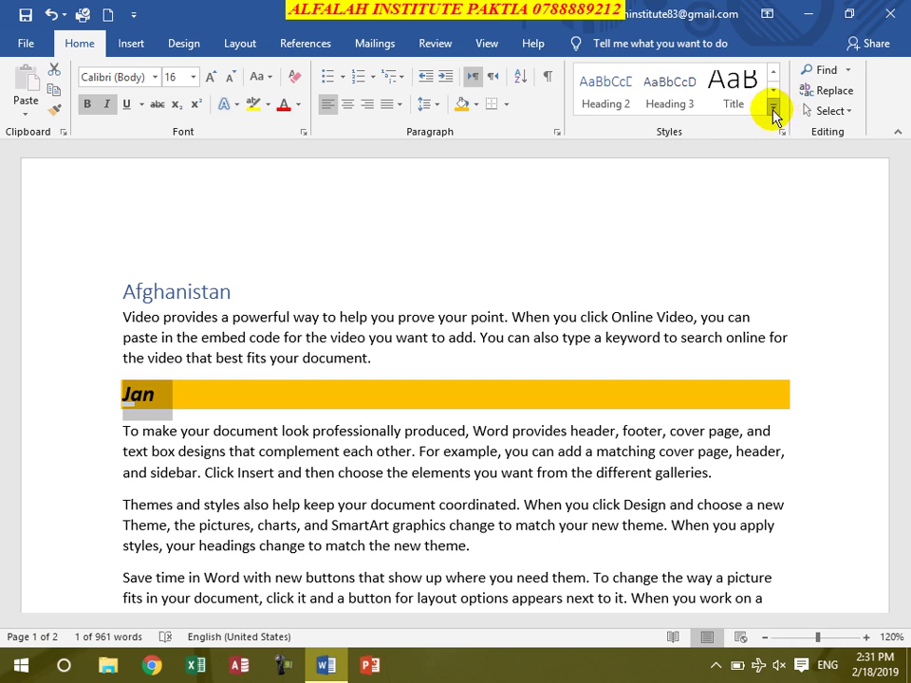
click(774, 107)
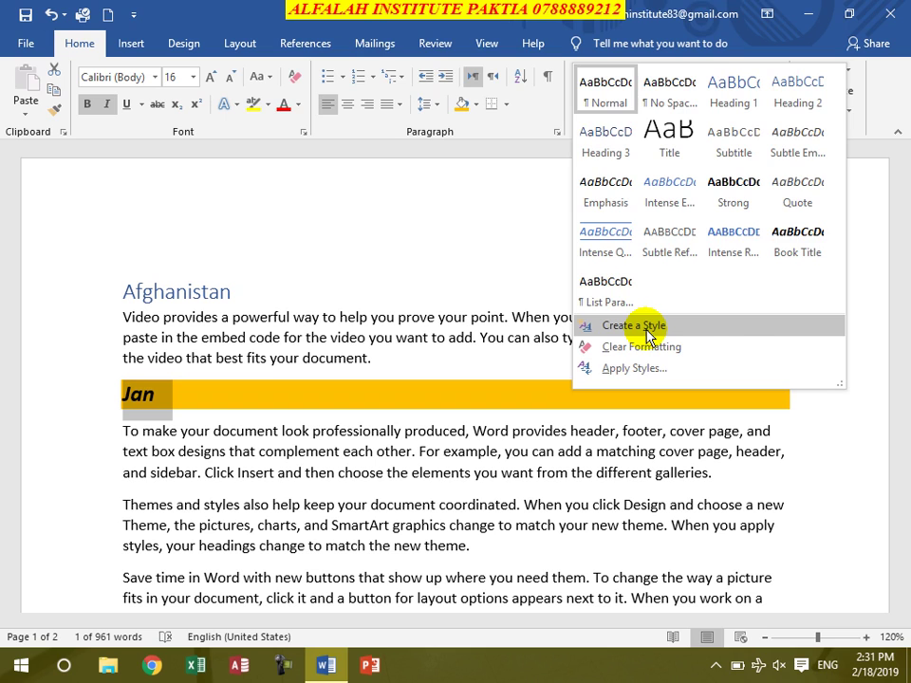
click(646, 328)
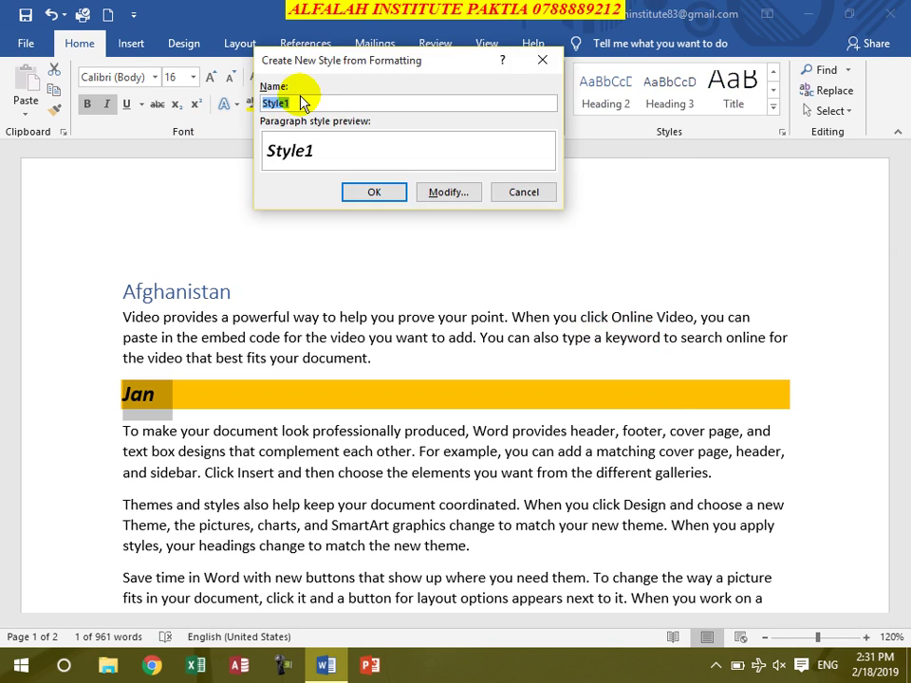
Step: Save Jan's formatting as a custom 'jan' style and apply it to a new Khan line after 'theme.'
text(jan)
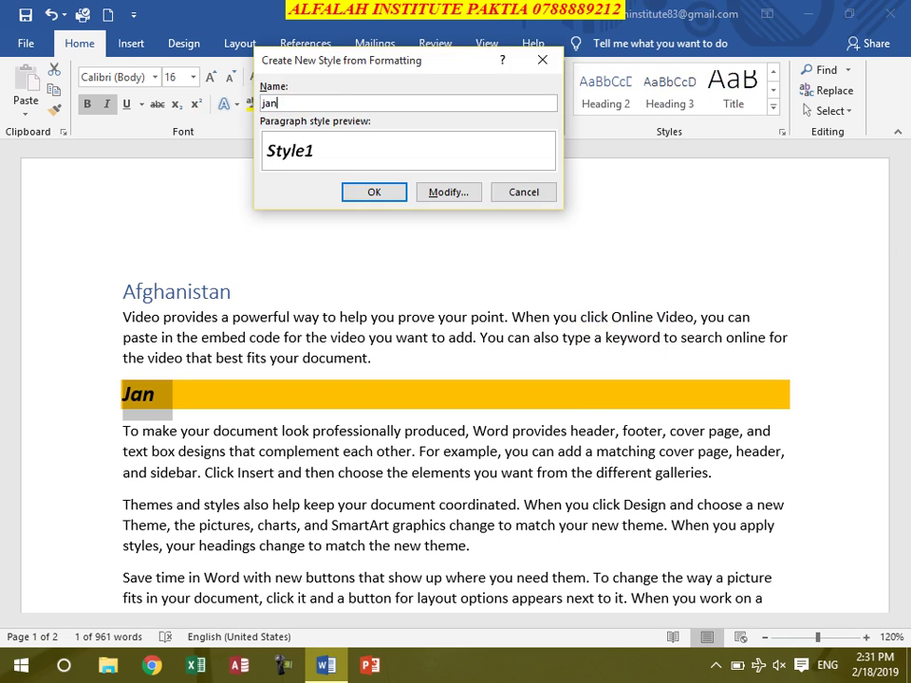
click(366, 194)
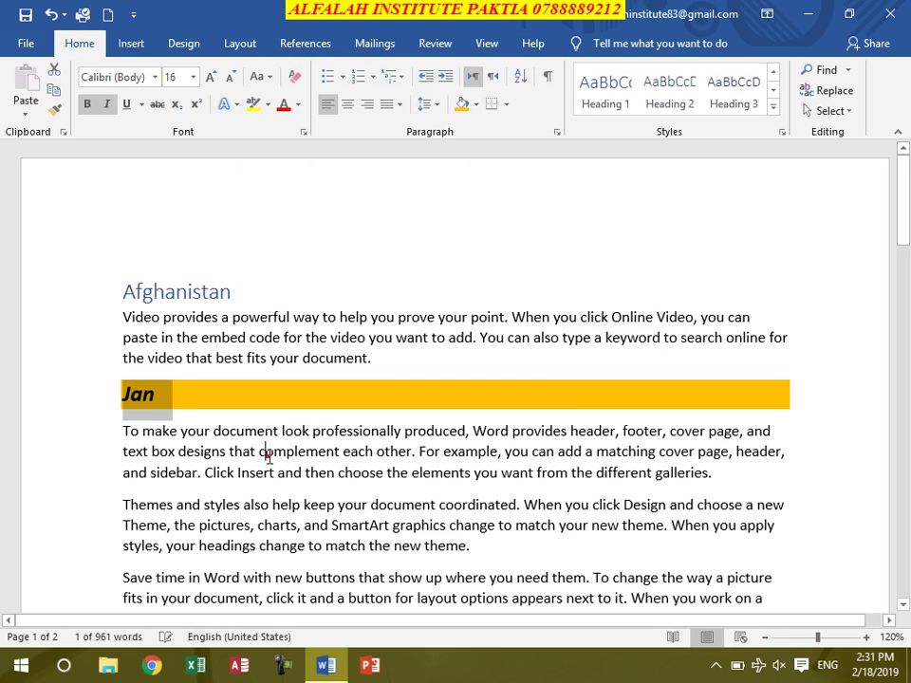
click(501, 550)
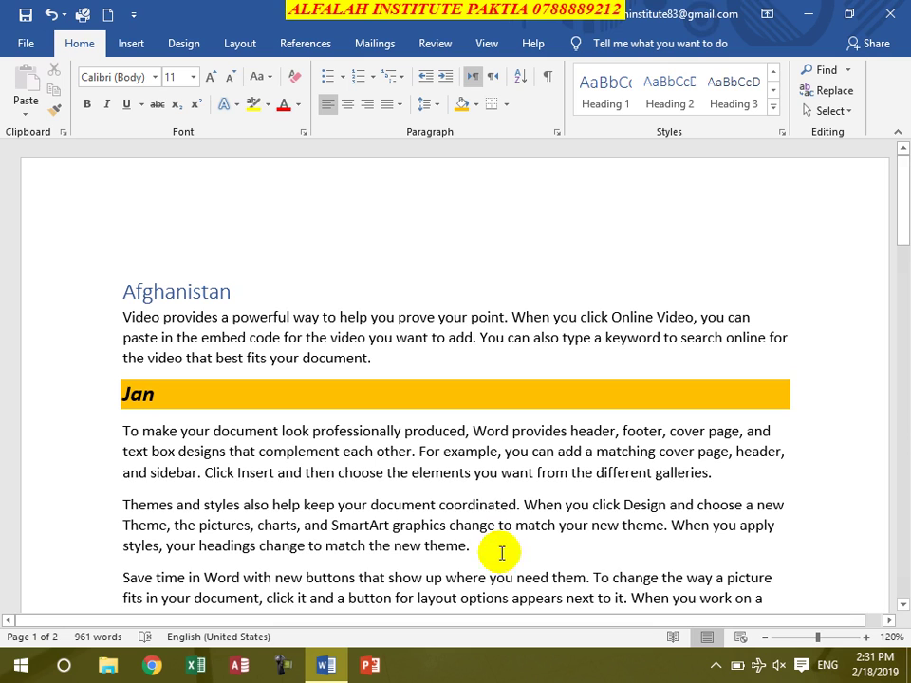
key(Return)
text(Khan)
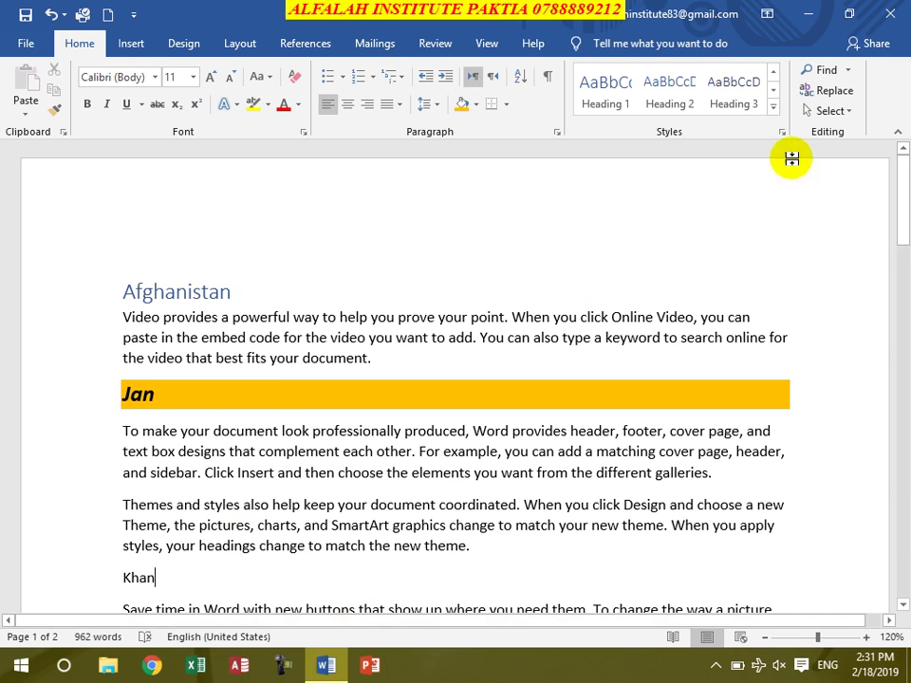
click(777, 115)
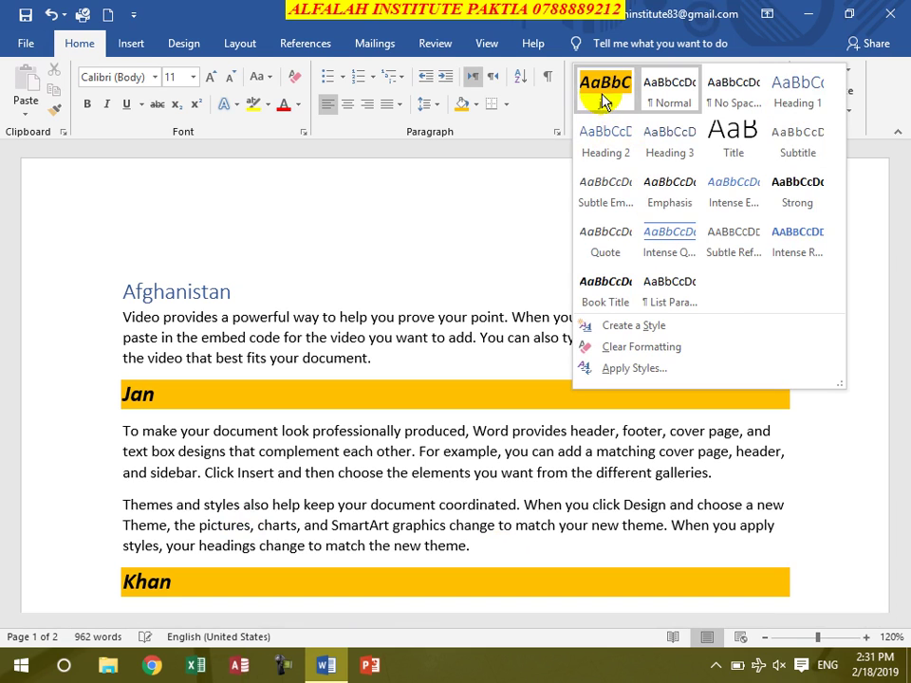
click(601, 92)
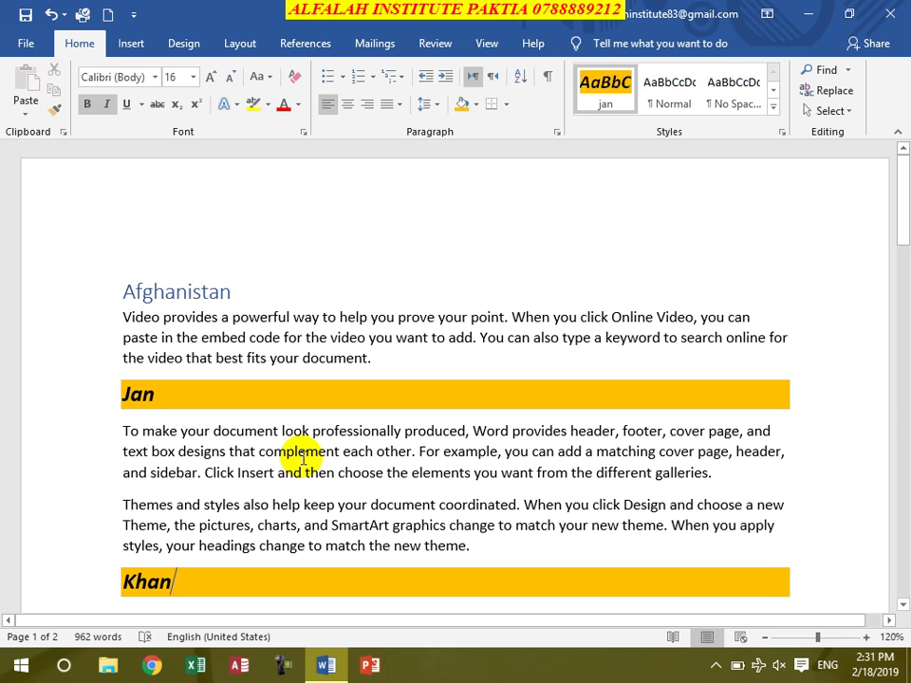
Step: Undo the Khan line and Jan's gold shading and heading formatting
key(ctrl+z)
key(ctrl+z)
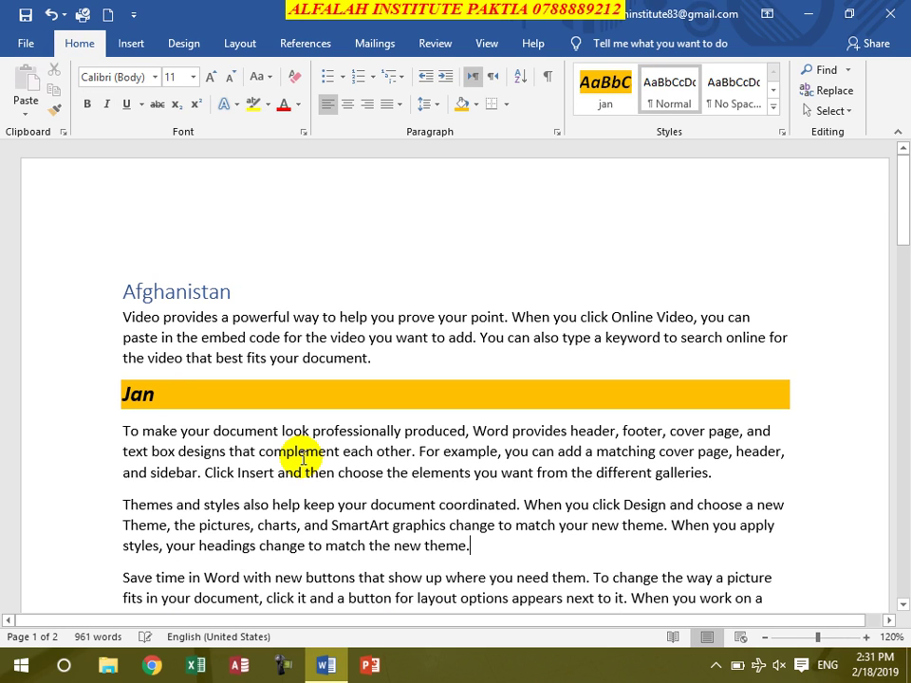
key(ctrl+z)
key(ctrl+z)
key(ctrl+z)
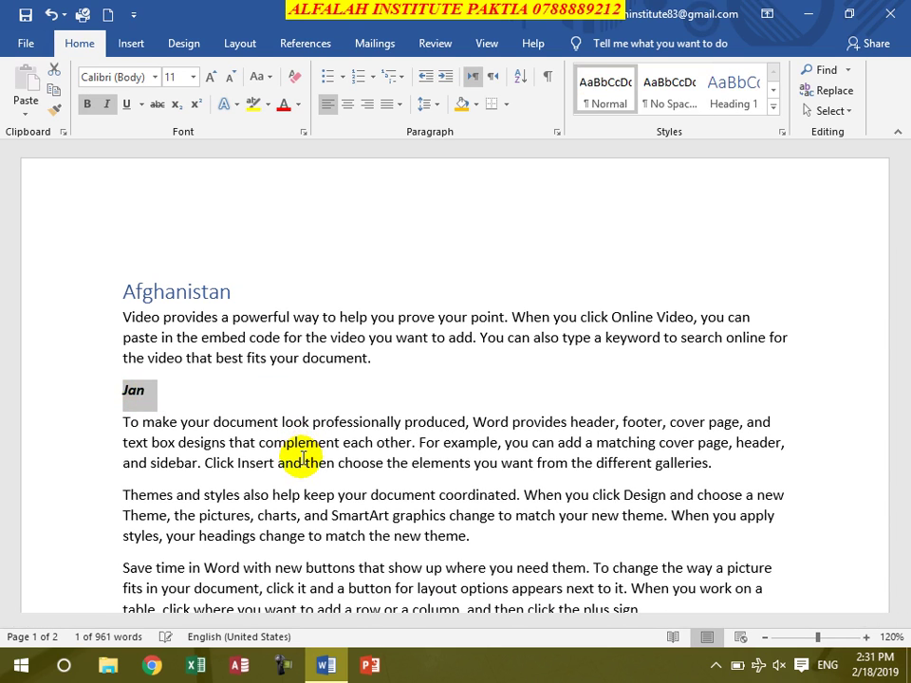
key(ctrl+z)
Step: Remove the Jan line, then apply Heading 1 to a second-paragraph passage and clear its formatting
key(ctrl+z)
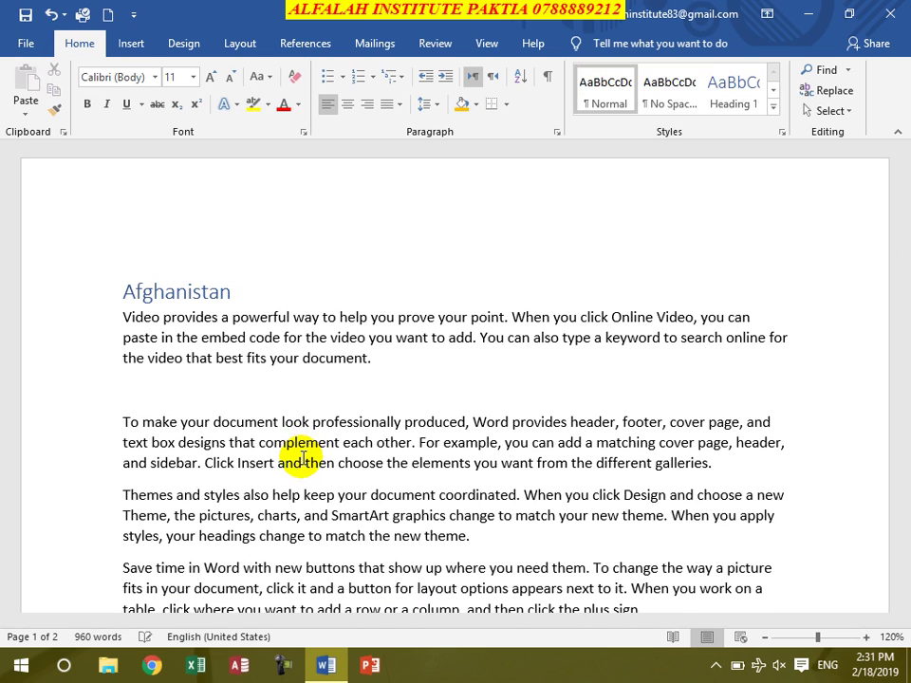
key(ctrl+z)
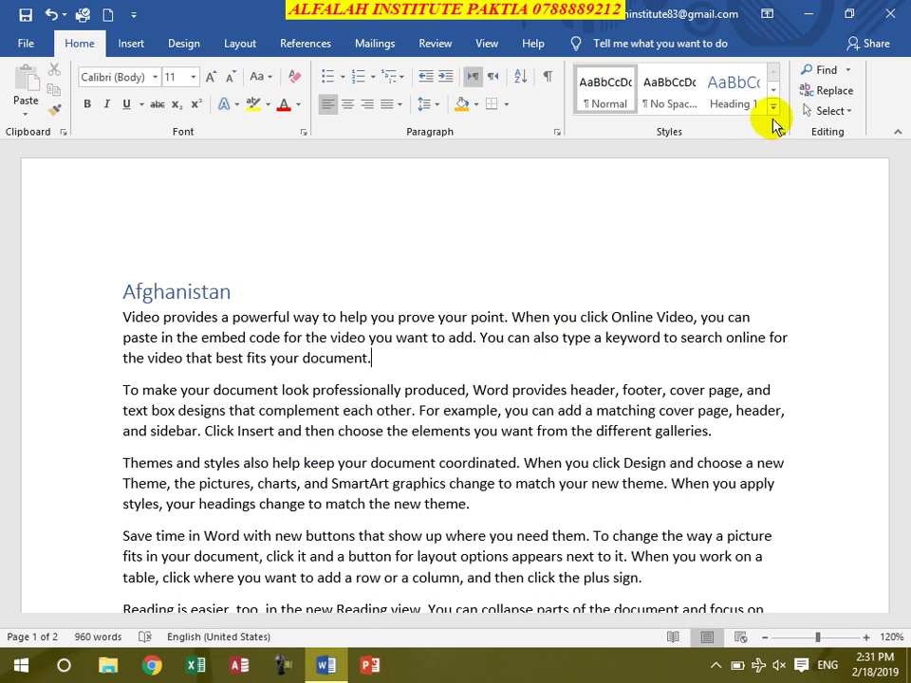
click(774, 111)
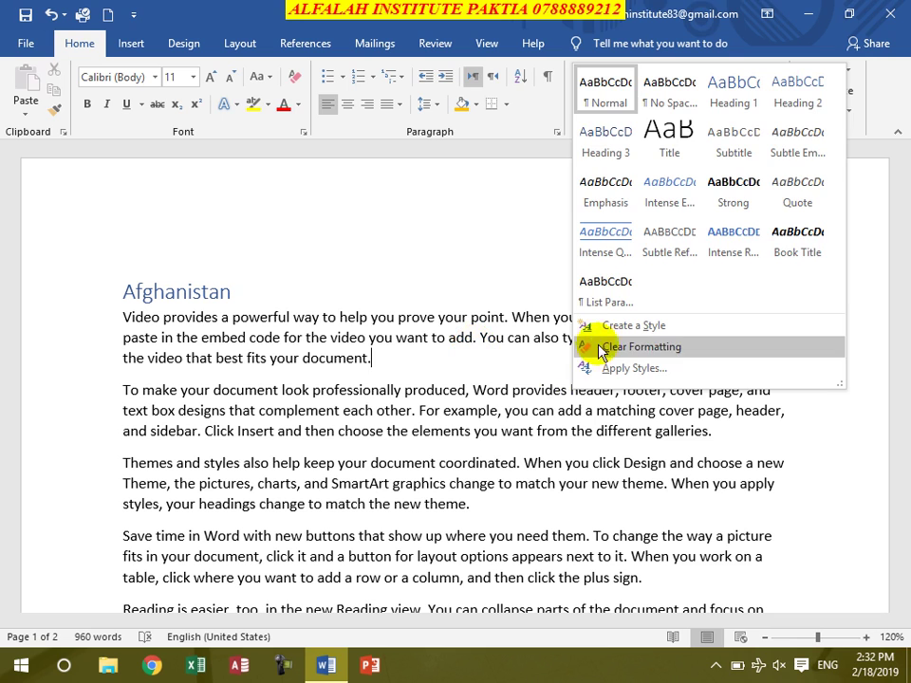
click(321, 429)
drag(534, 430, 282, 390)
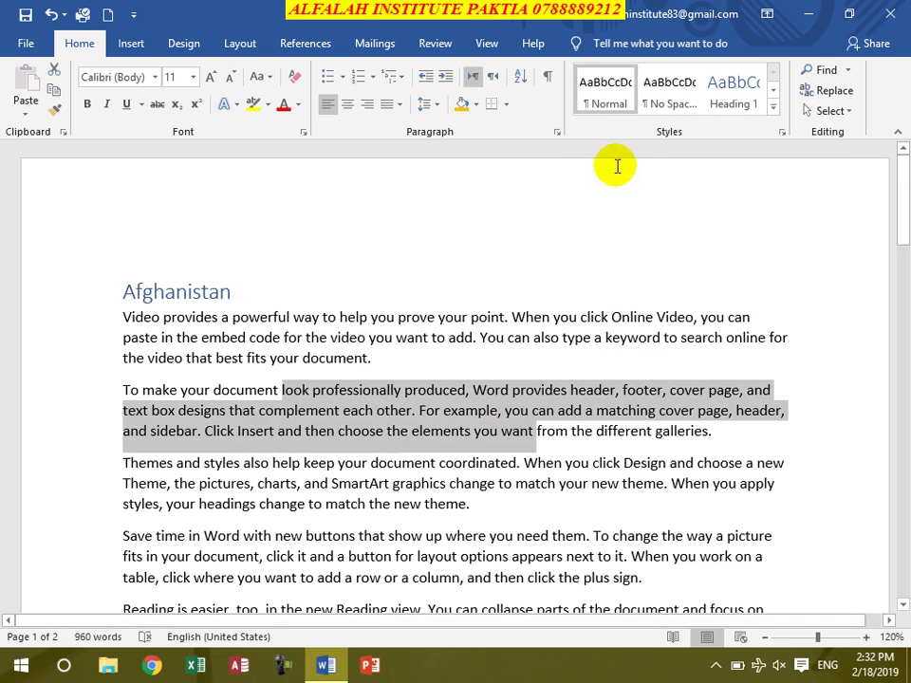
click(748, 101)
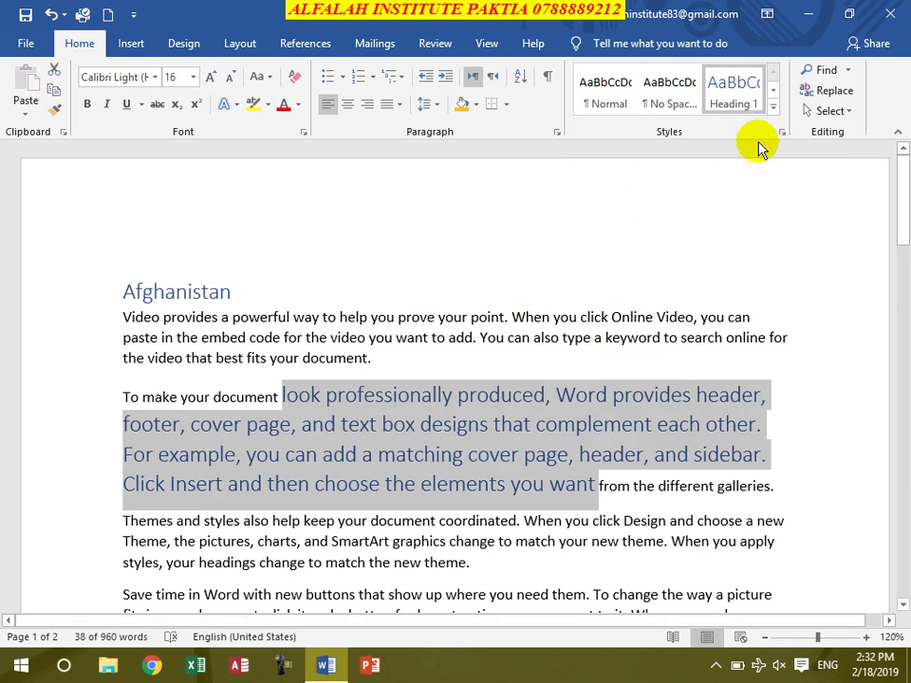
click(774, 114)
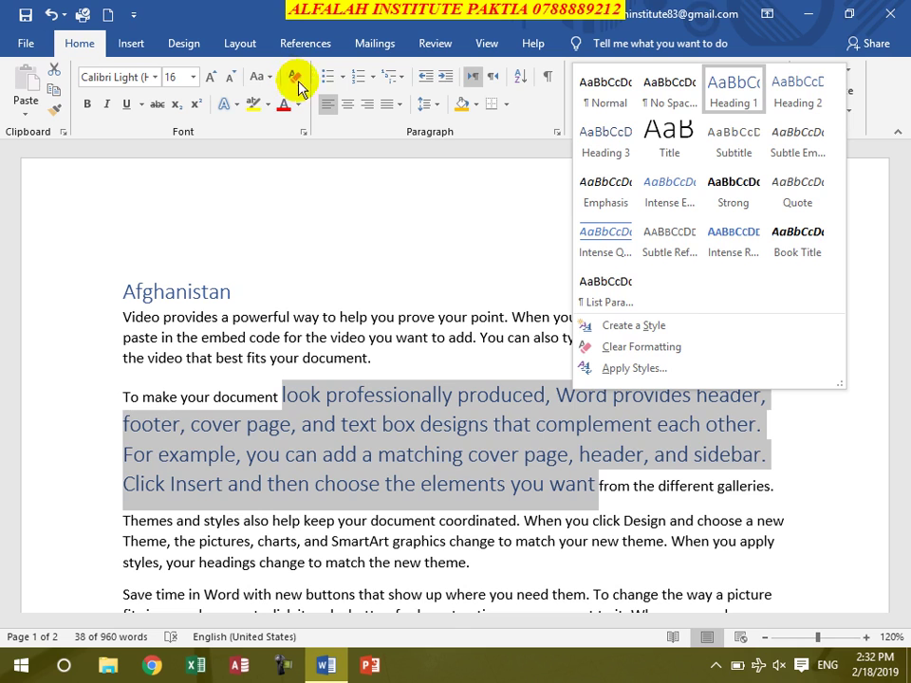
click(612, 346)
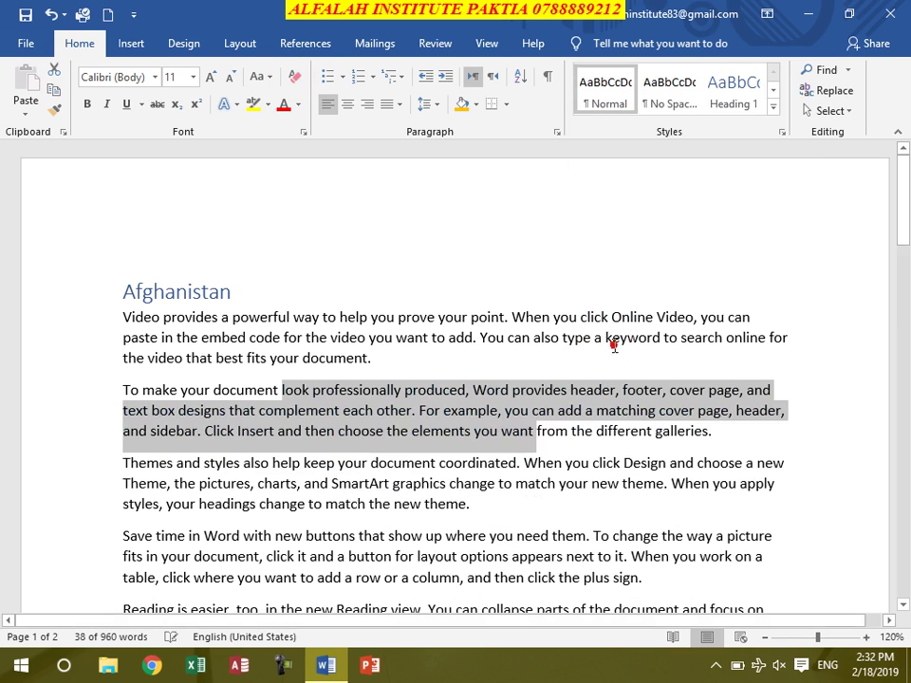
click(300, 410)
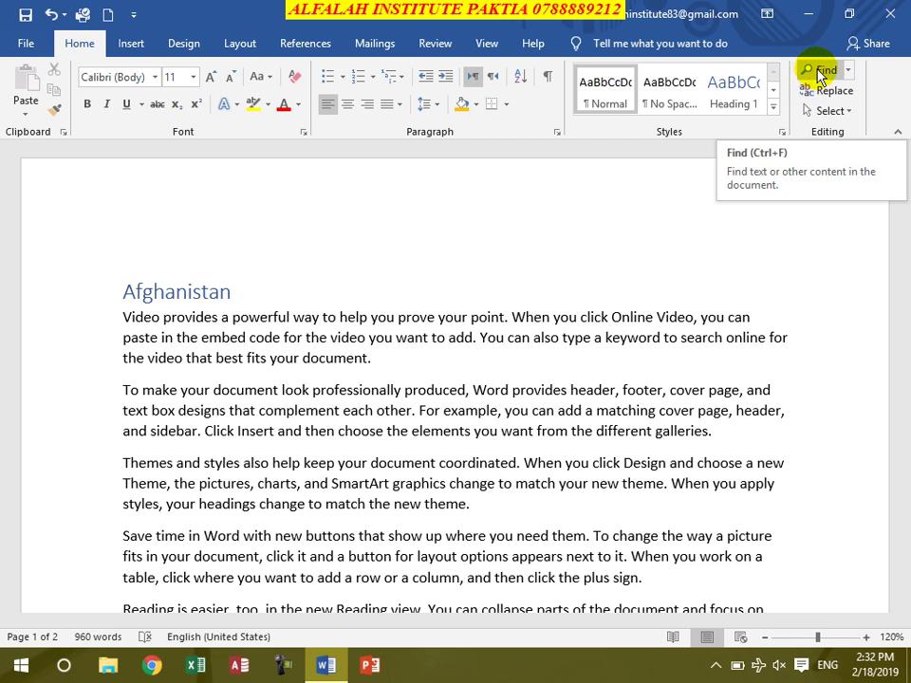
Step: Search the document for 'you' in the Navigation pane and jump to the first matches
click(817, 71)
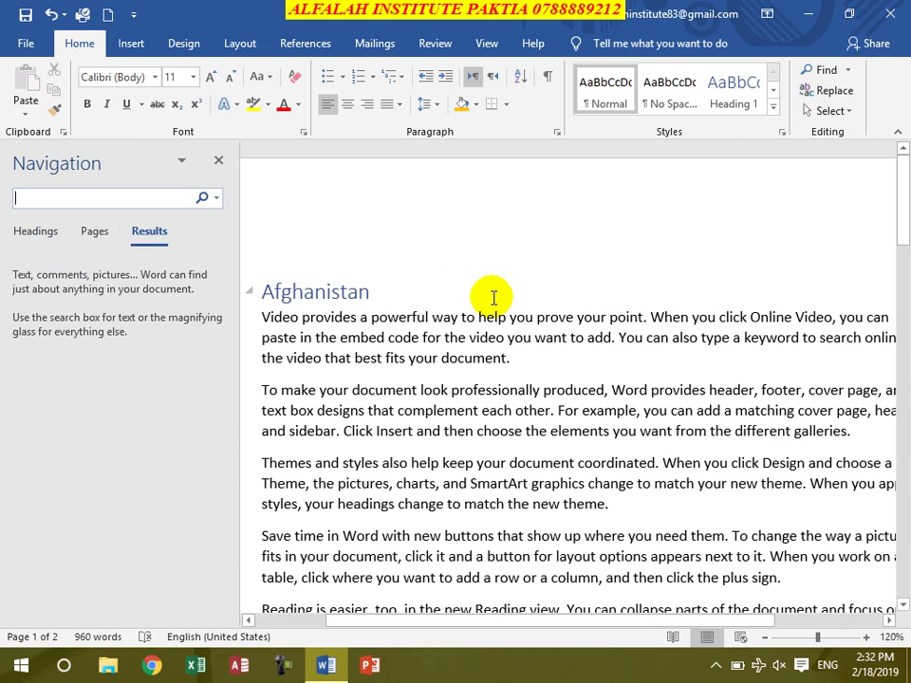
text(you)
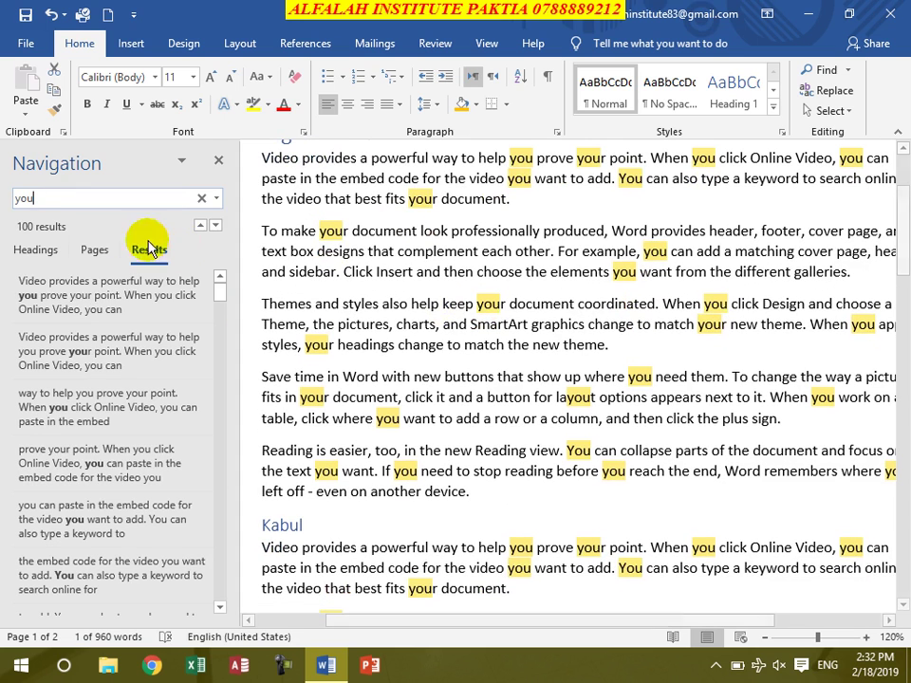
click(67, 294)
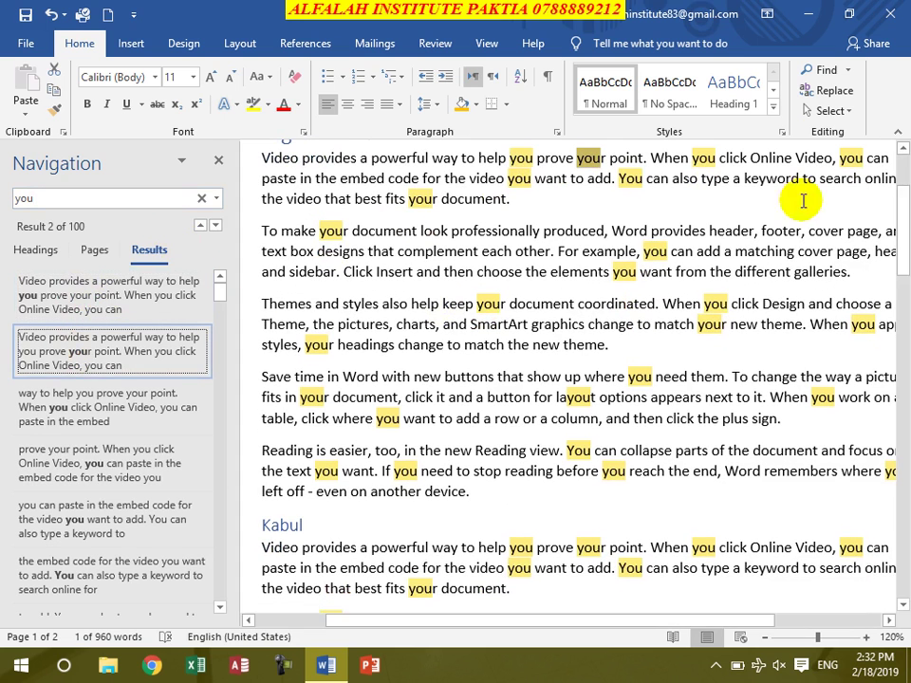
click(81, 413)
key(Down)
key(Down)
key(Down)
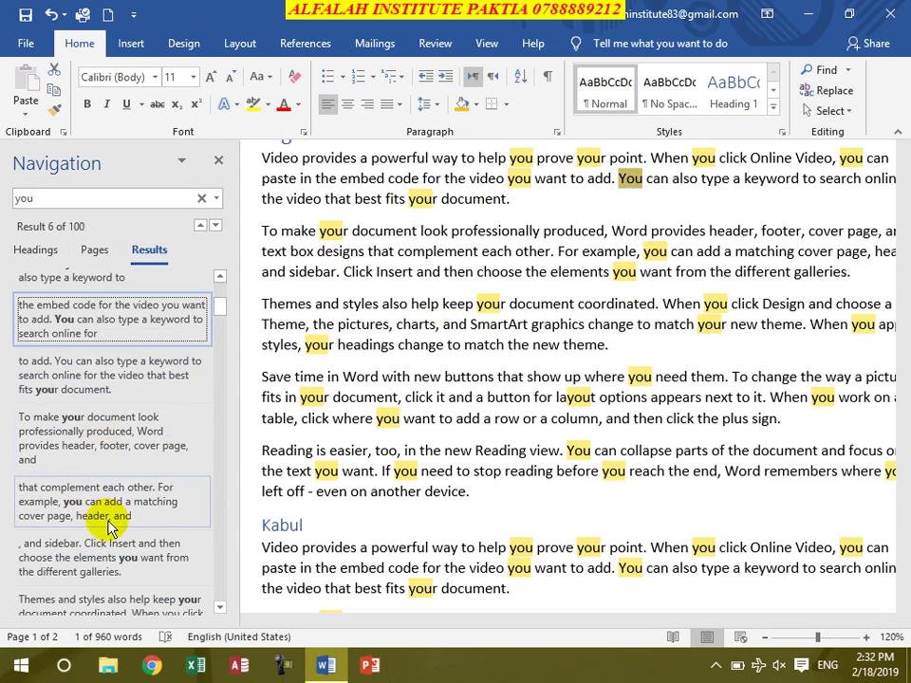
Step: Jump to further 'you' matches, then switch to page thumbnails and return to page 1
click(99, 498)
scroll(114, 512, down, 3)
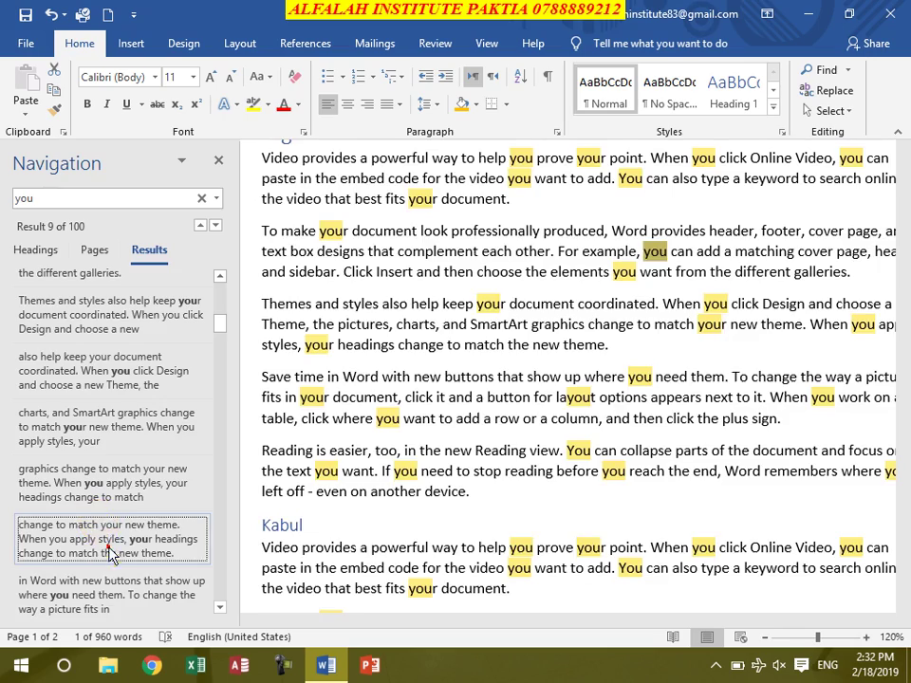
click(116, 538)
scroll(120, 544, down, 5)
scroll(128, 446, up, 2)
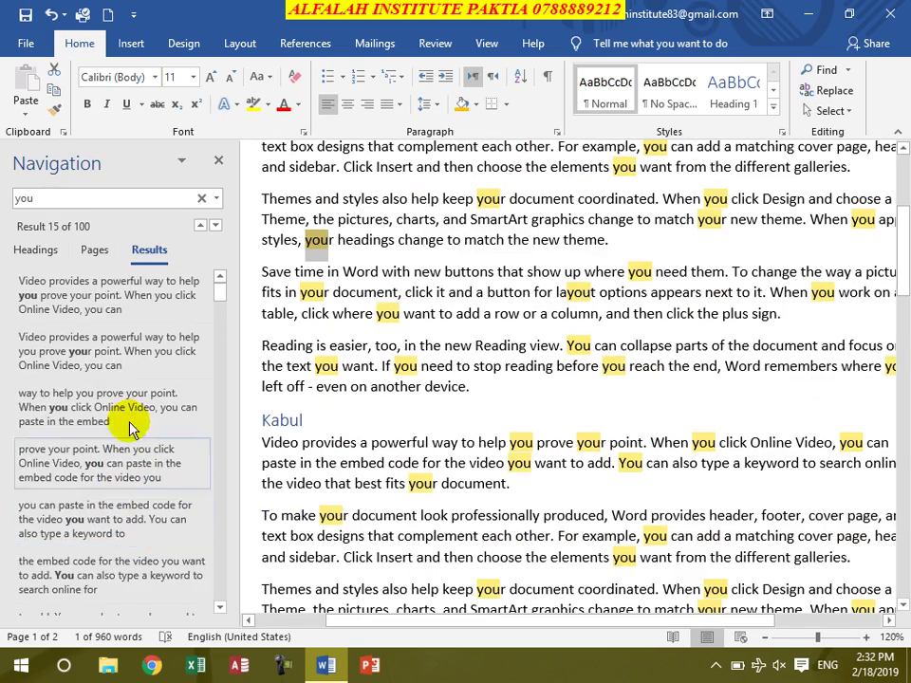
click(93, 250)
click(111, 365)
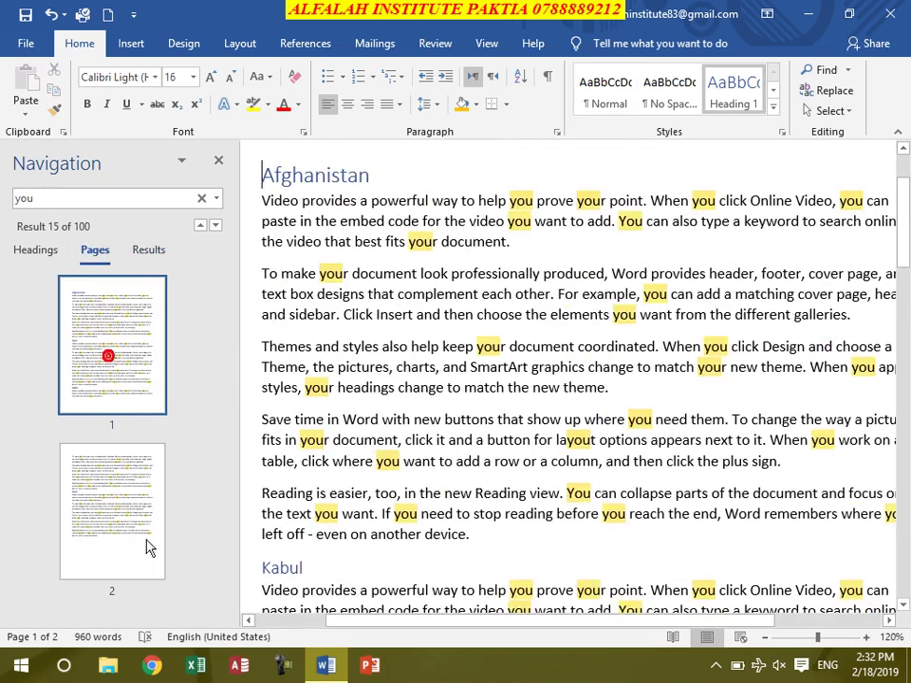
Step: Jump to page 2 and back, then list headings and go to Kabul, Paktia and Khost
click(129, 525)
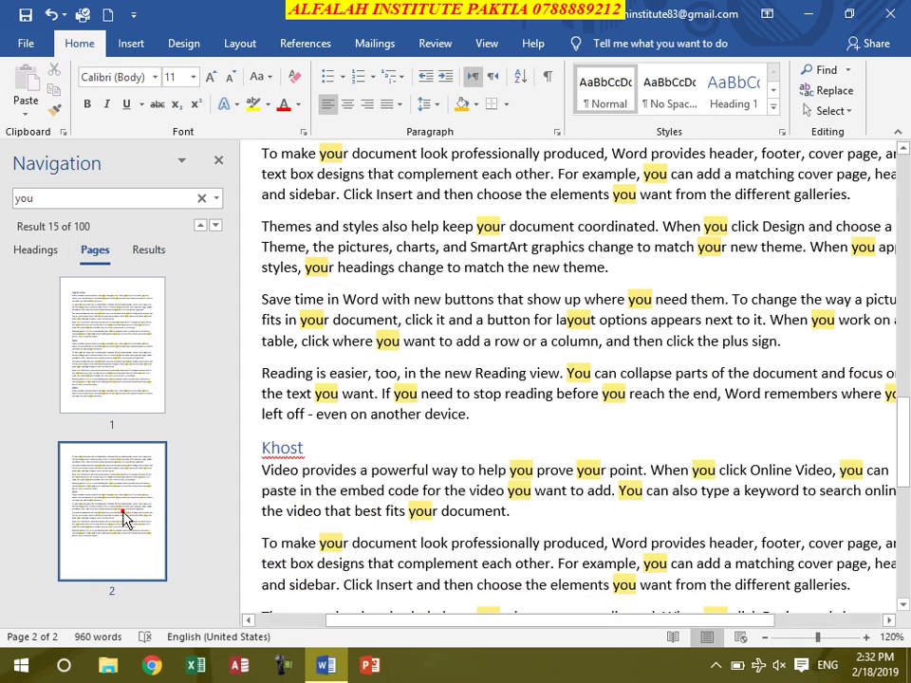
click(112, 384)
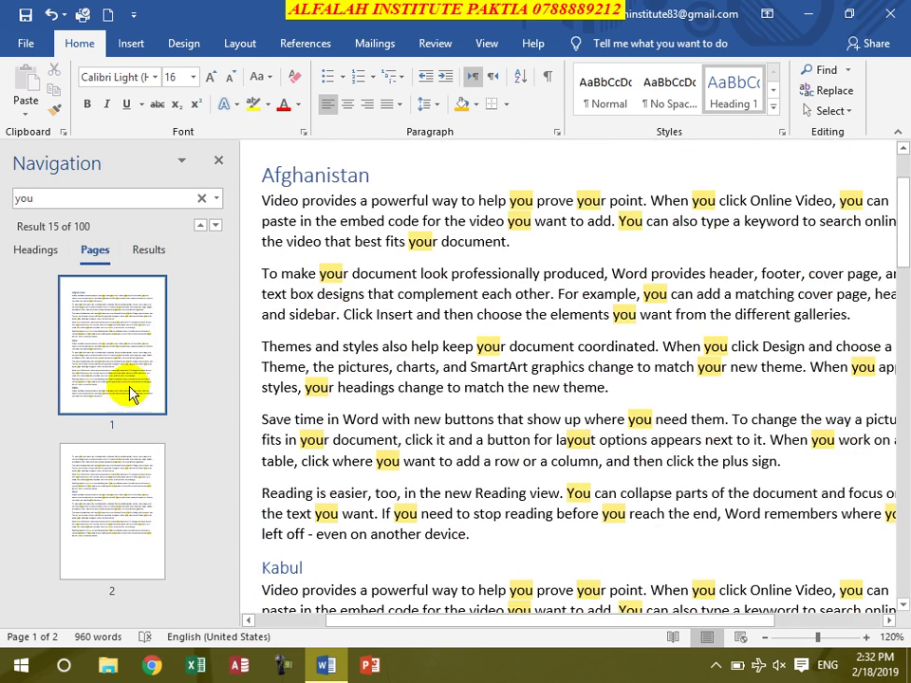
click(48, 255)
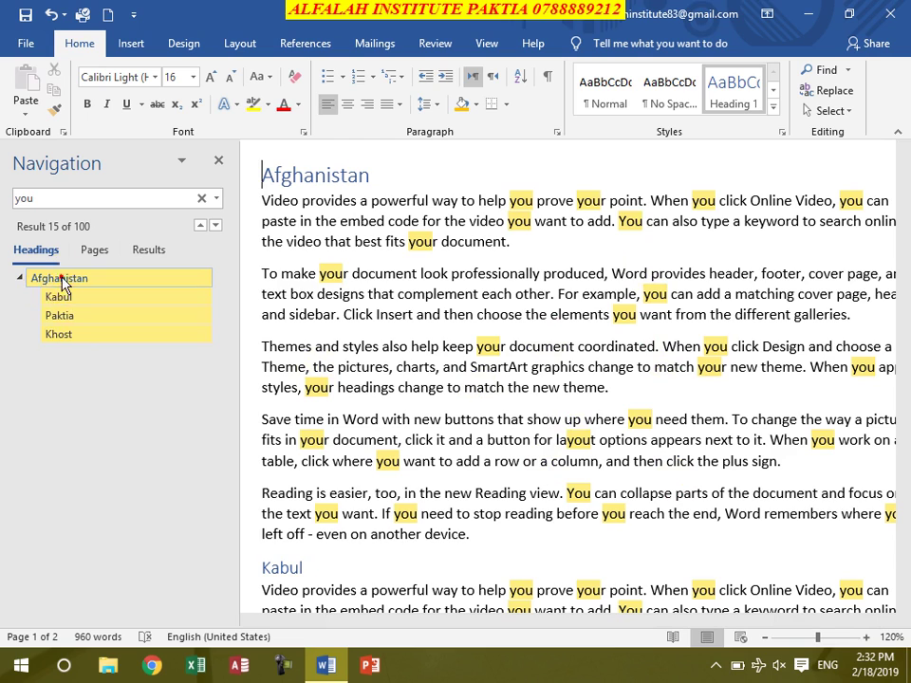
click(76, 302)
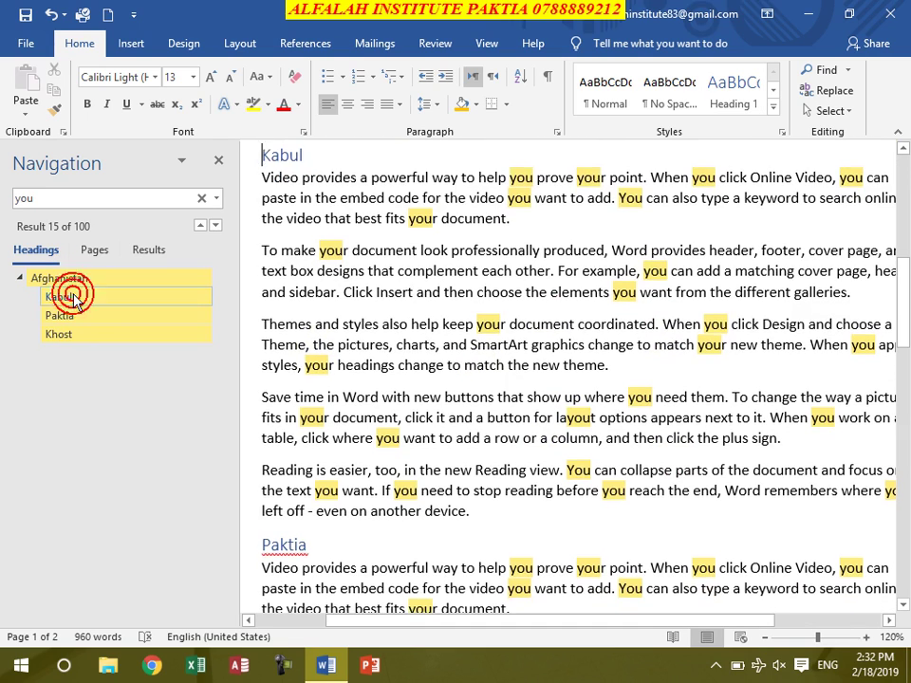
click(69, 316)
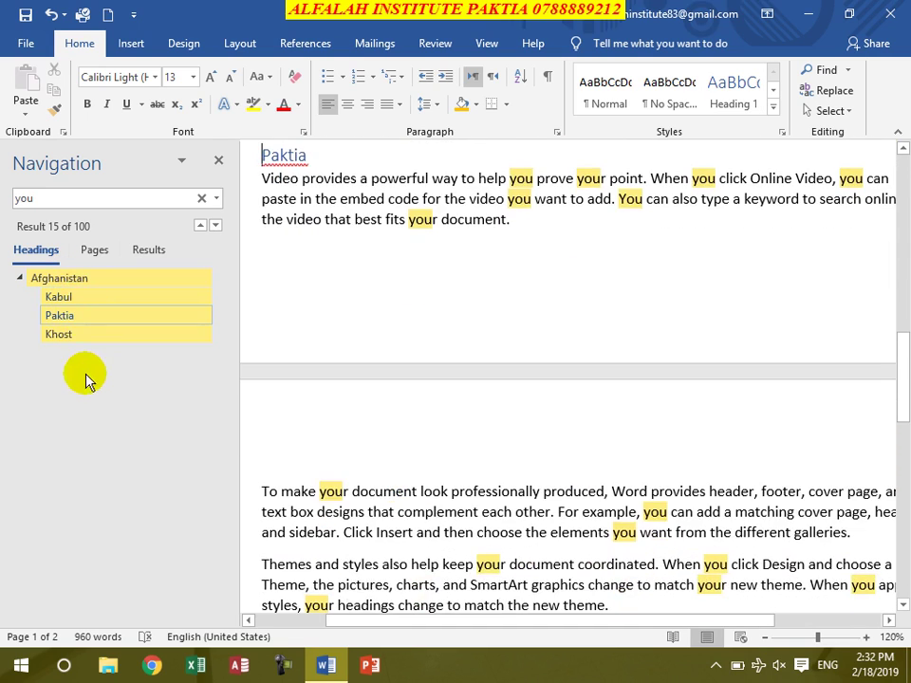
click(72, 336)
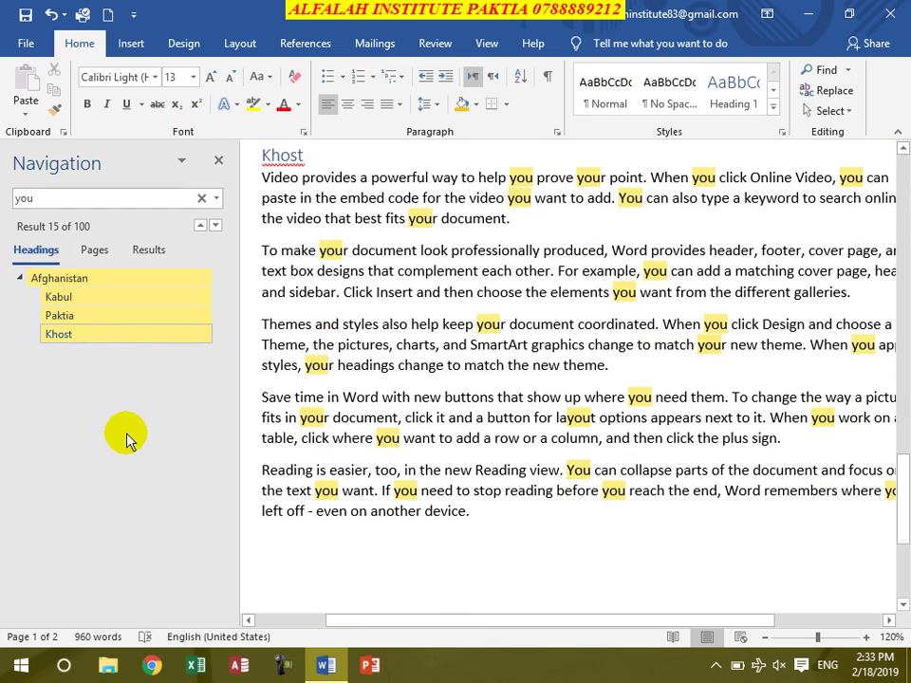
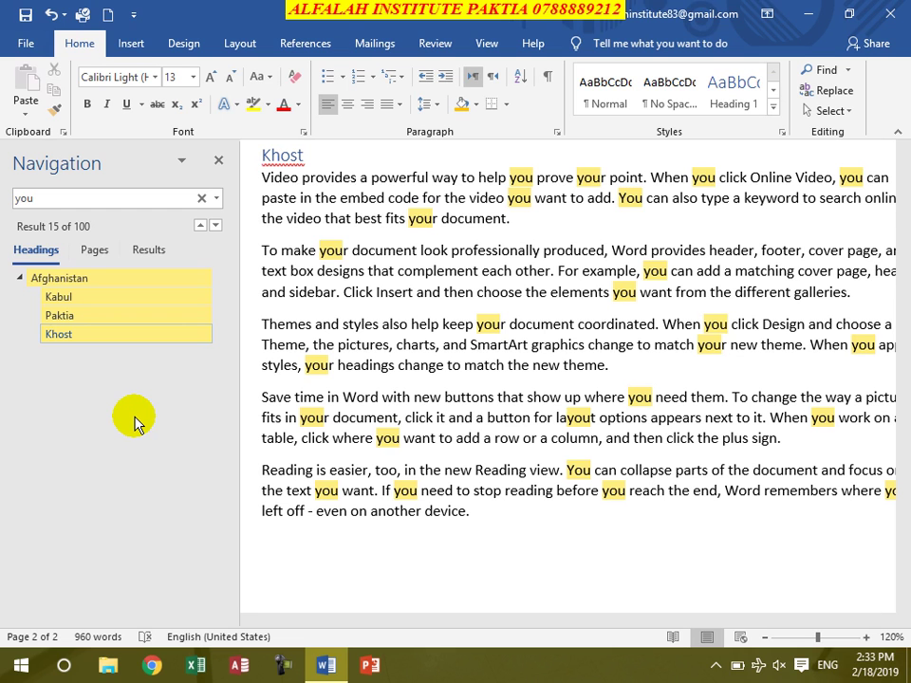
Step: Go to the Afghanistan heading, close the Navigation pane, and open Advanced Find
click(85, 319)
click(100, 280)
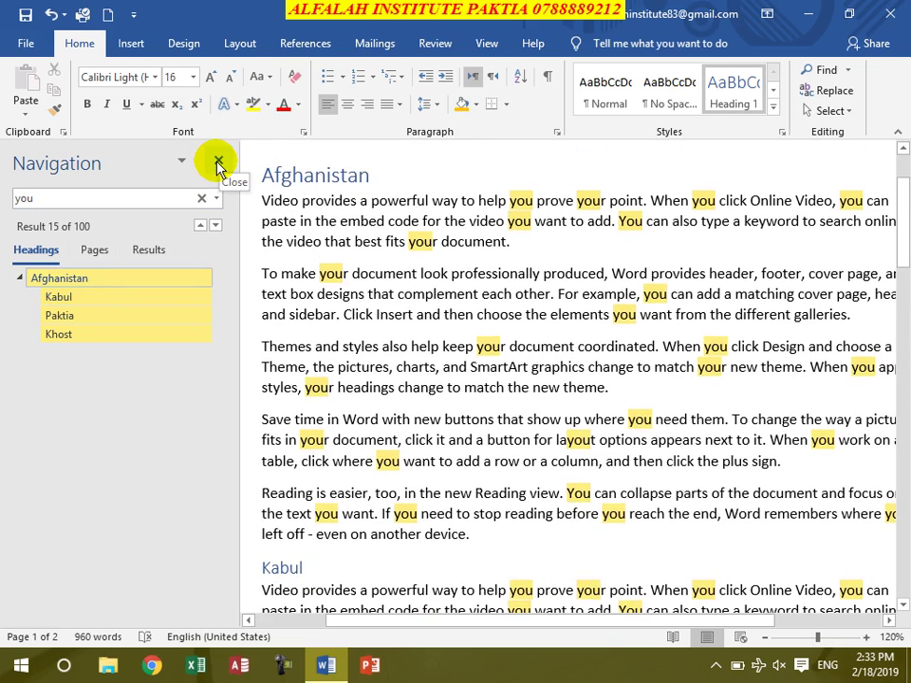
click(217, 164)
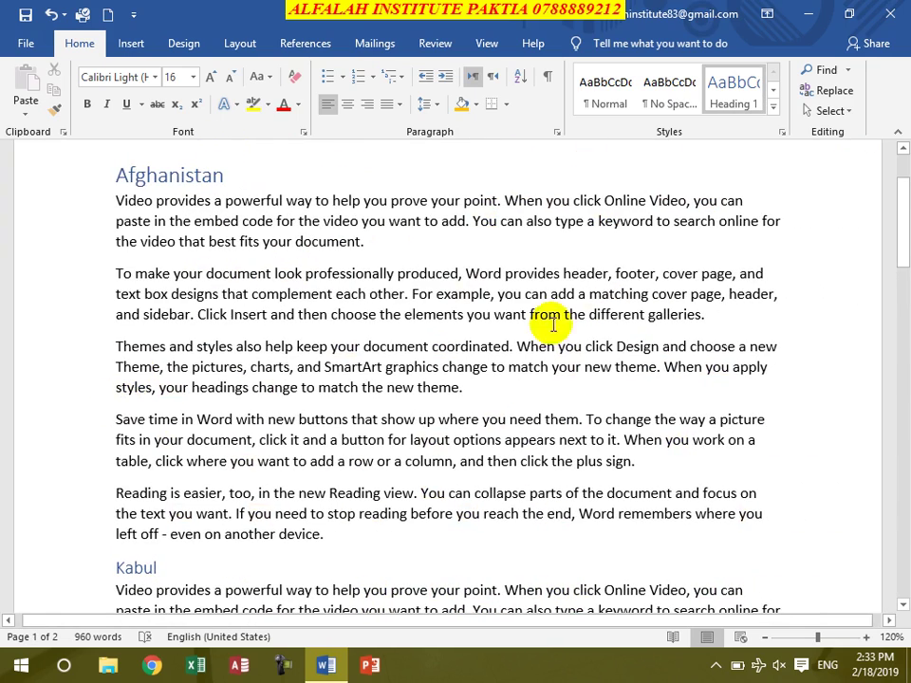
click(847, 71)
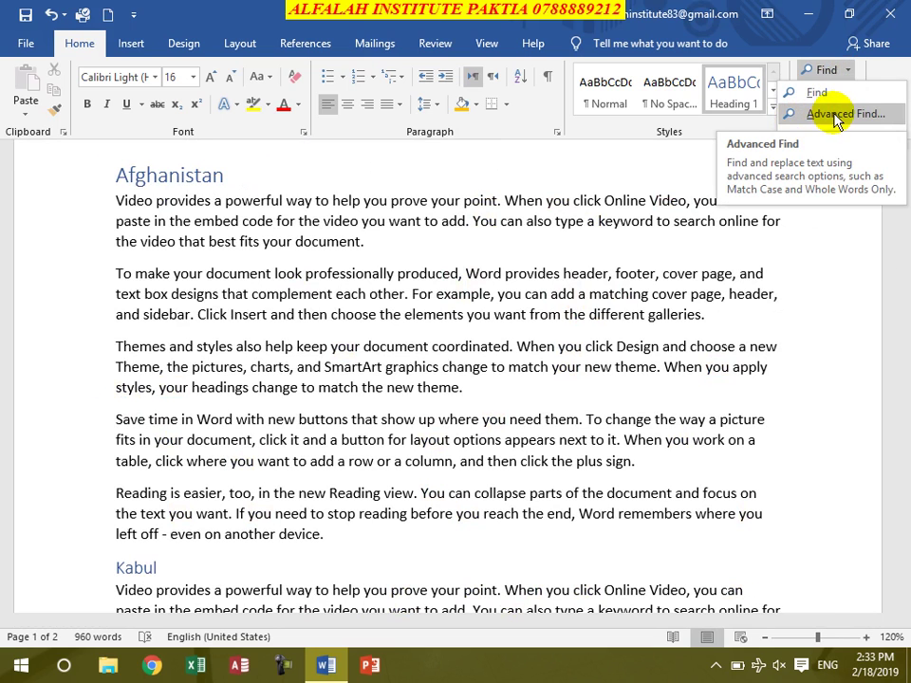
click(835, 115)
drag(351, 127, 313, 138)
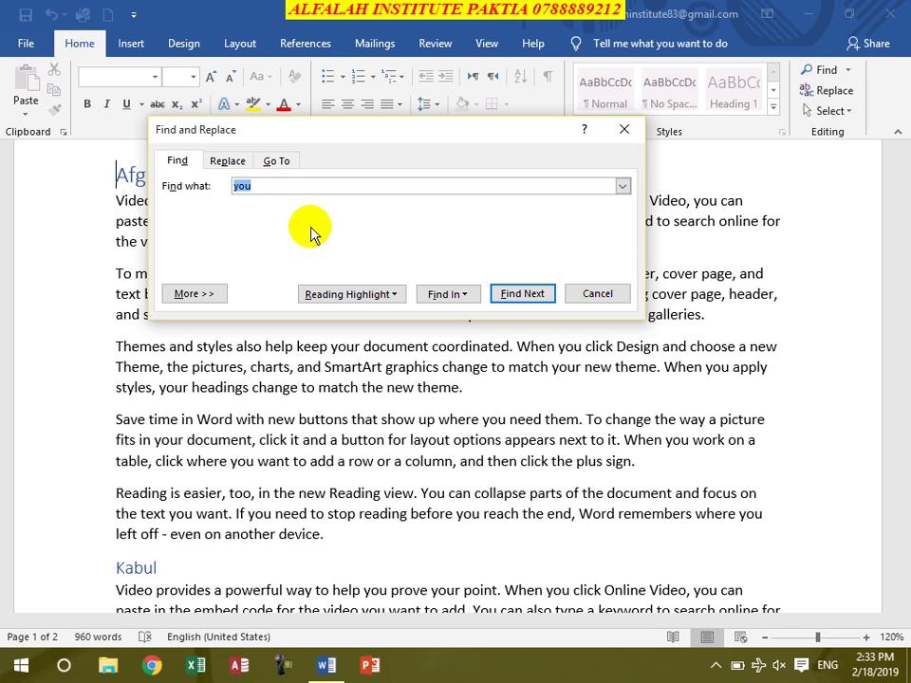
Step: Step through the occurrences of 'you' with Find Next
click(520, 295)
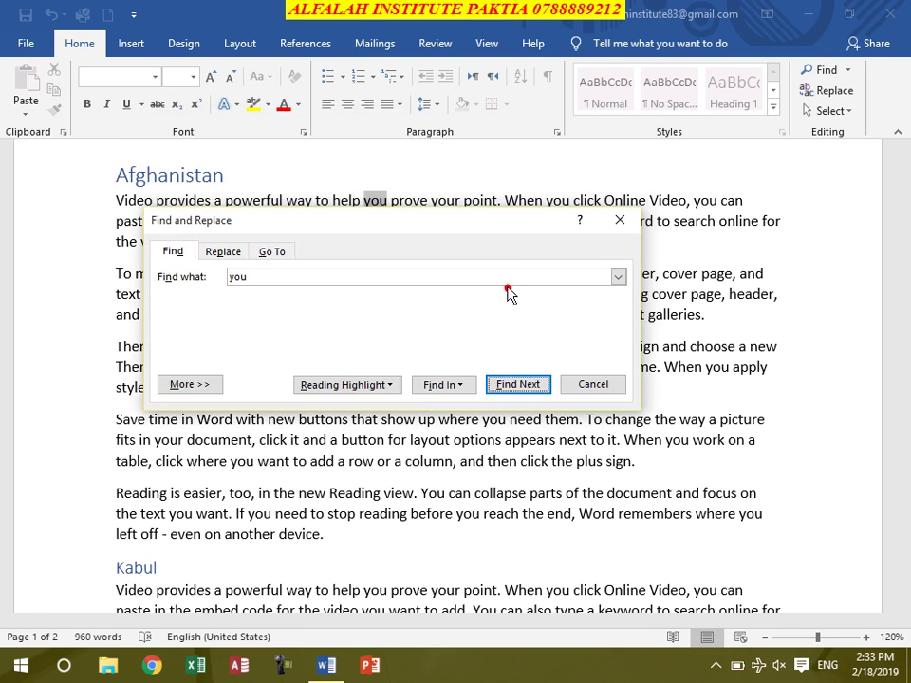
click(513, 385)
click(513, 386)
click(439, 385)
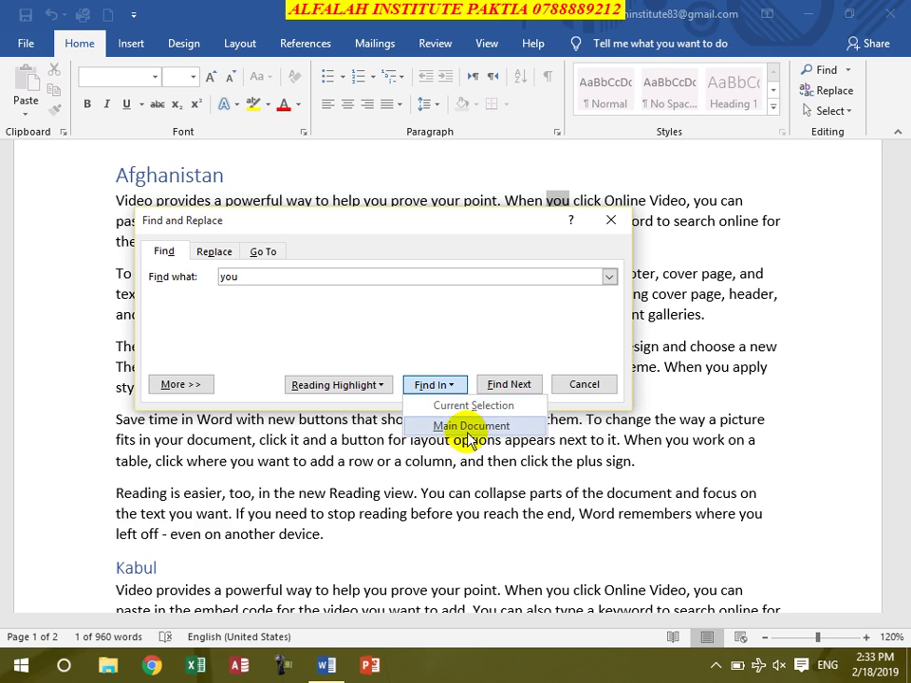
click(435, 332)
click(497, 385)
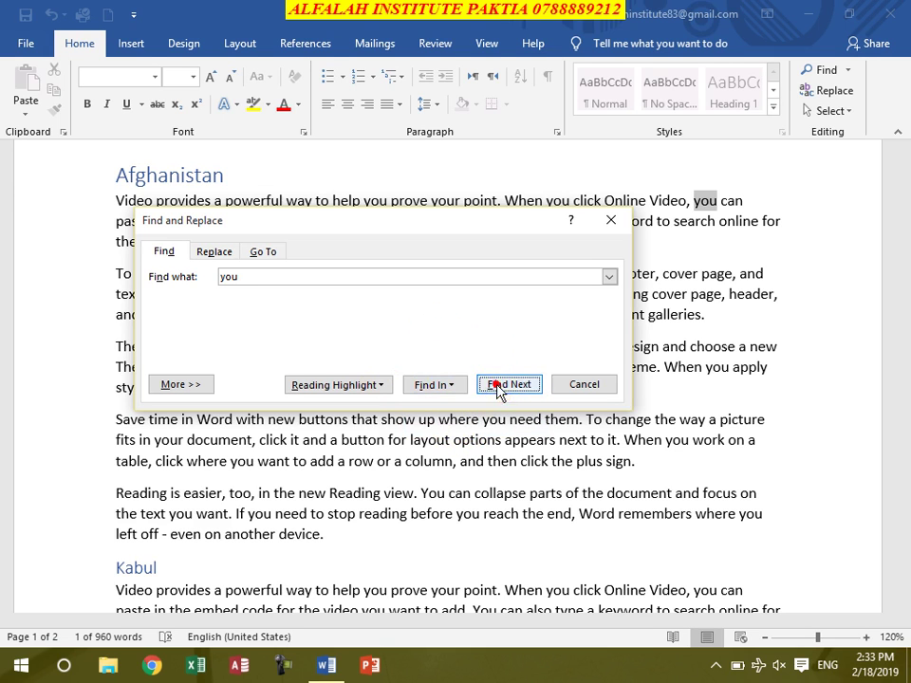
click(496, 385)
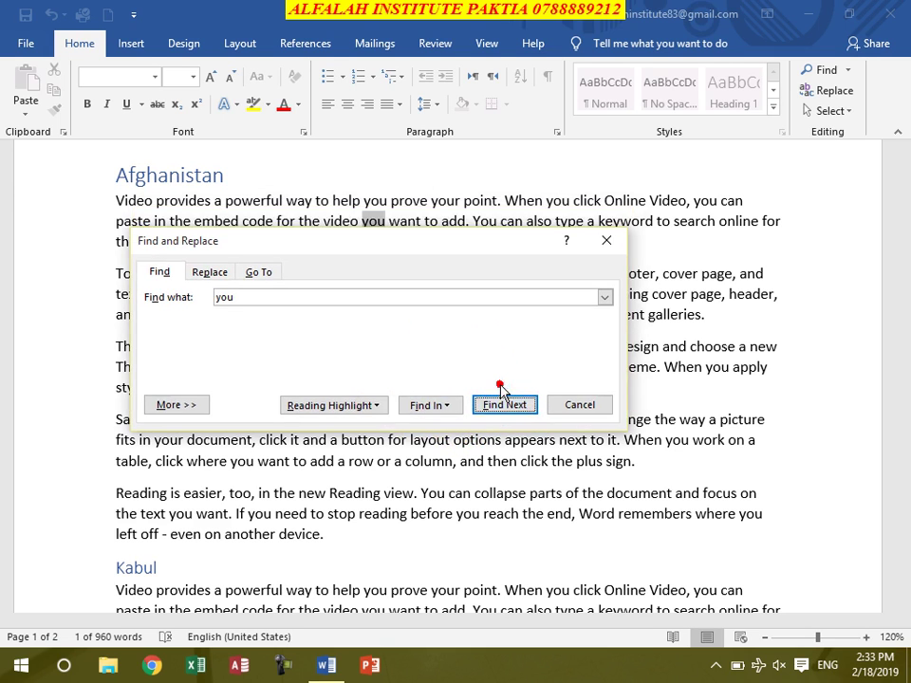
click(370, 405)
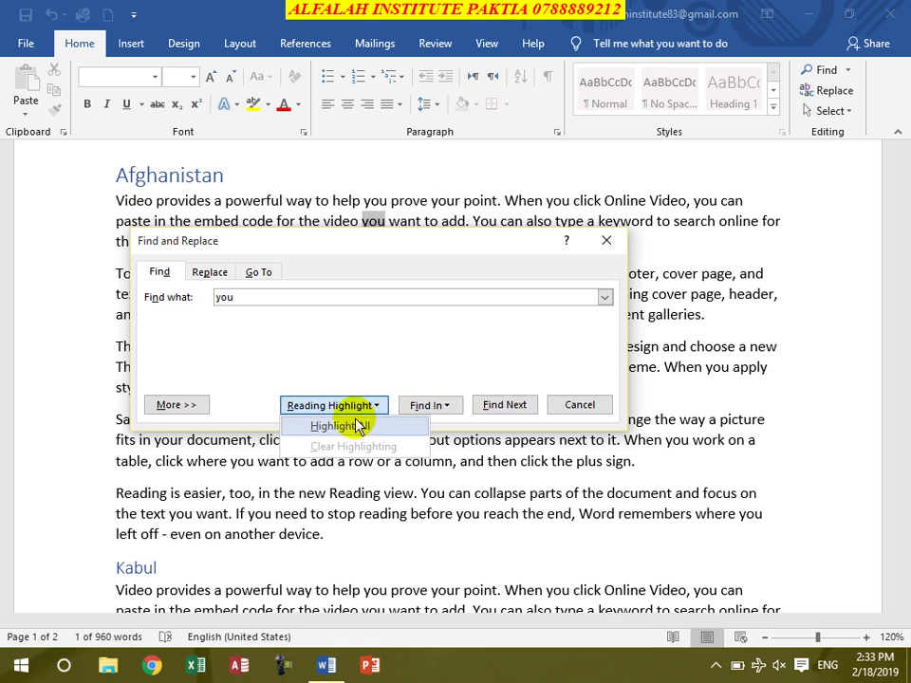
click(344, 424)
mouse_move(337, 261)
mouse_down()
mouse_move(361, 430)
mouse_move(518, 116)
mouse_move(514, 419)
mouse_move(423, 105)
mouse_move(468, 106)
mouse_up()
click(493, 249)
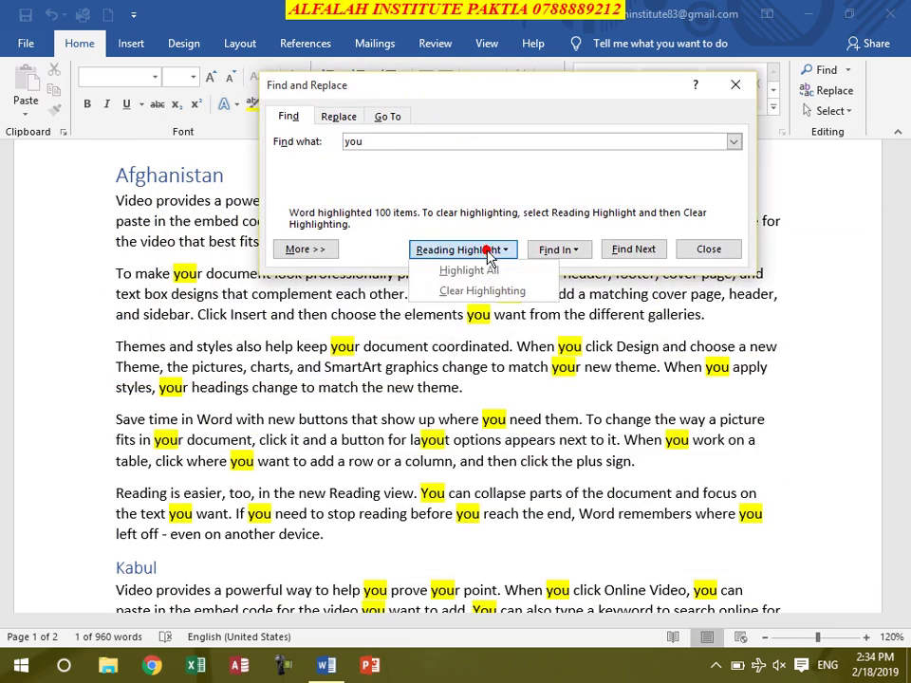
click(453, 293)
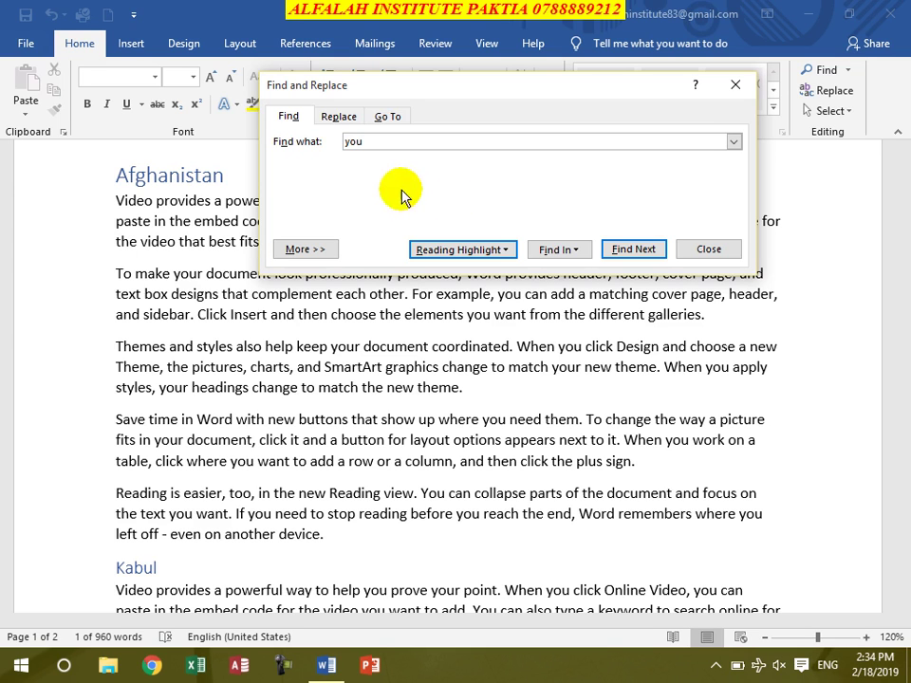
drag(367, 86, 392, 56)
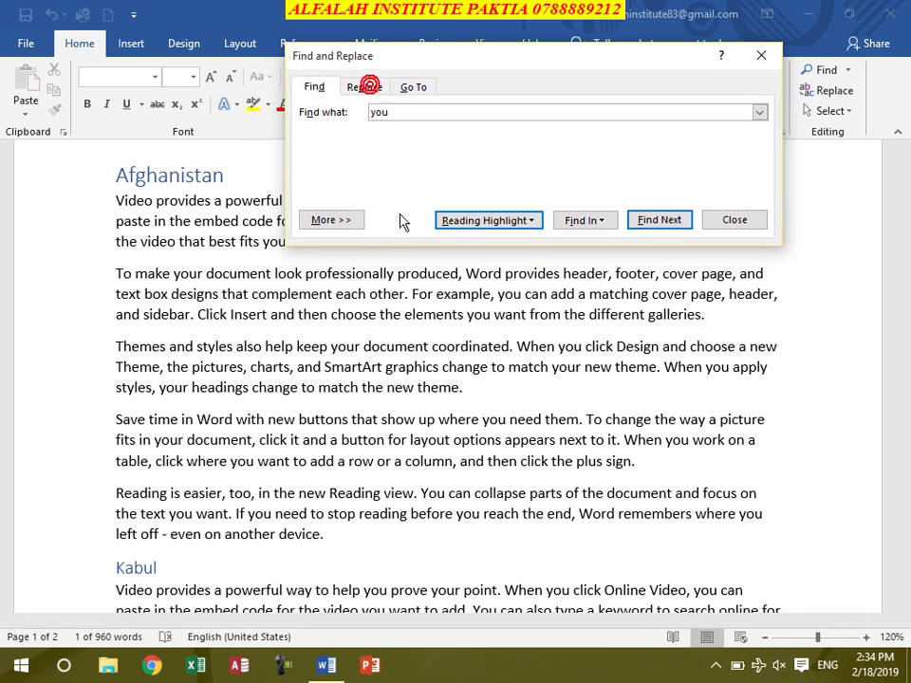
Step: Expand the search options, set Search to All, and highlight all 100 matches of 'you'
click(334, 223)
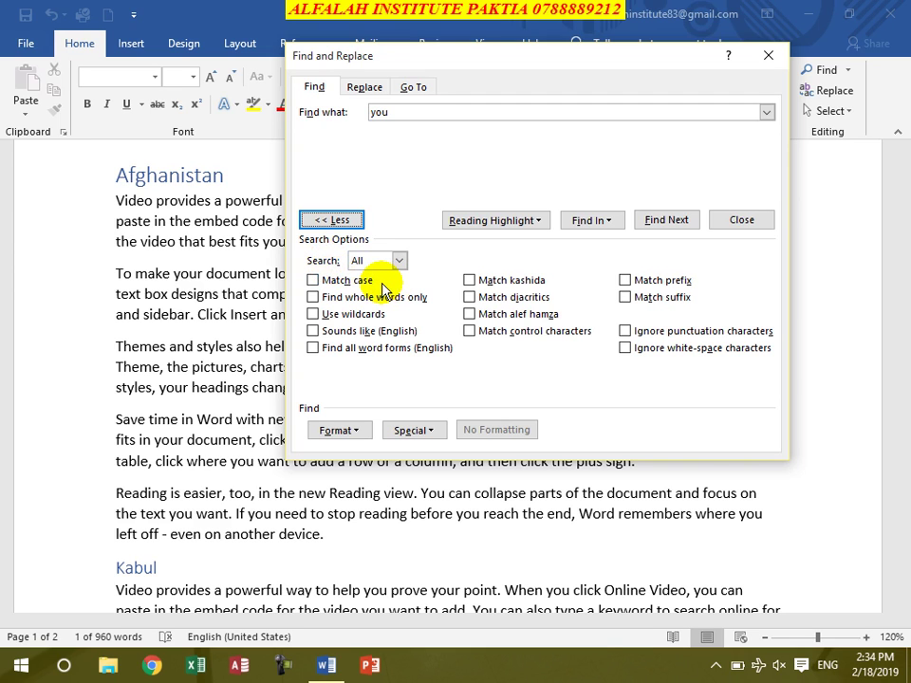
click(399, 260)
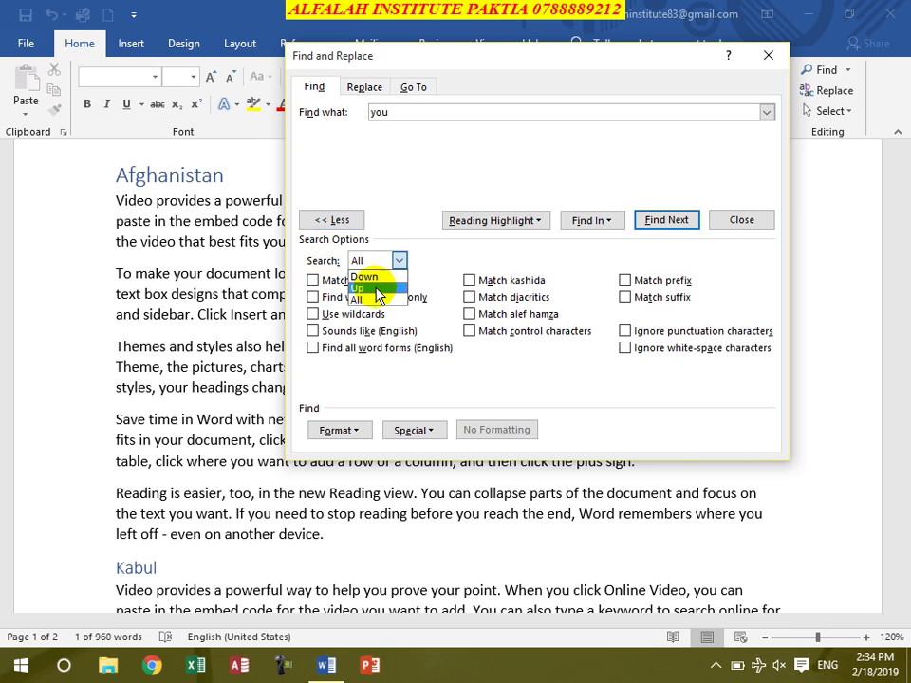
click(364, 276)
click(233, 285)
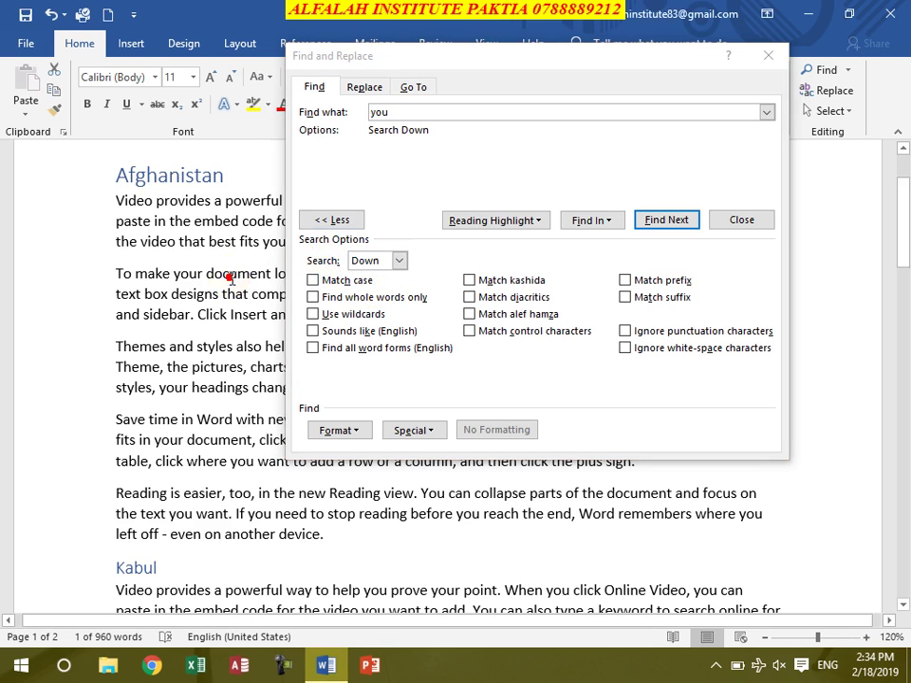
click(385, 261)
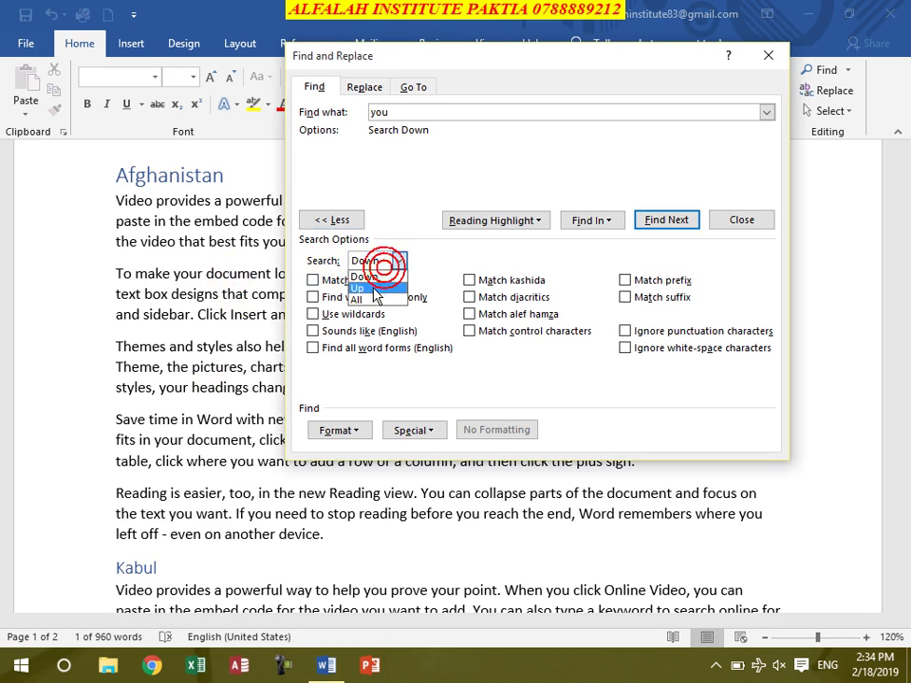
click(368, 298)
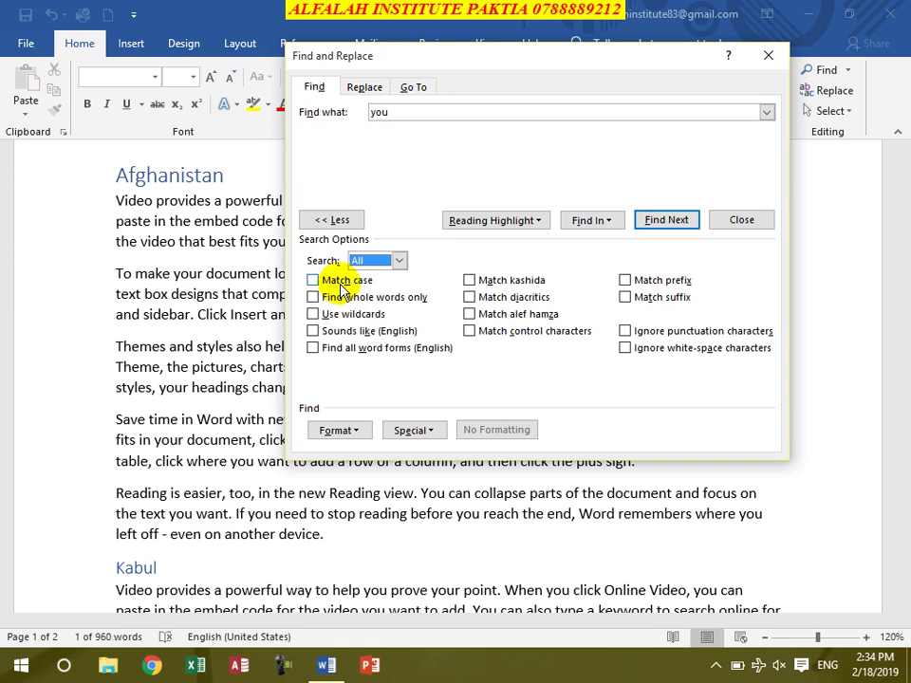
click(517, 224)
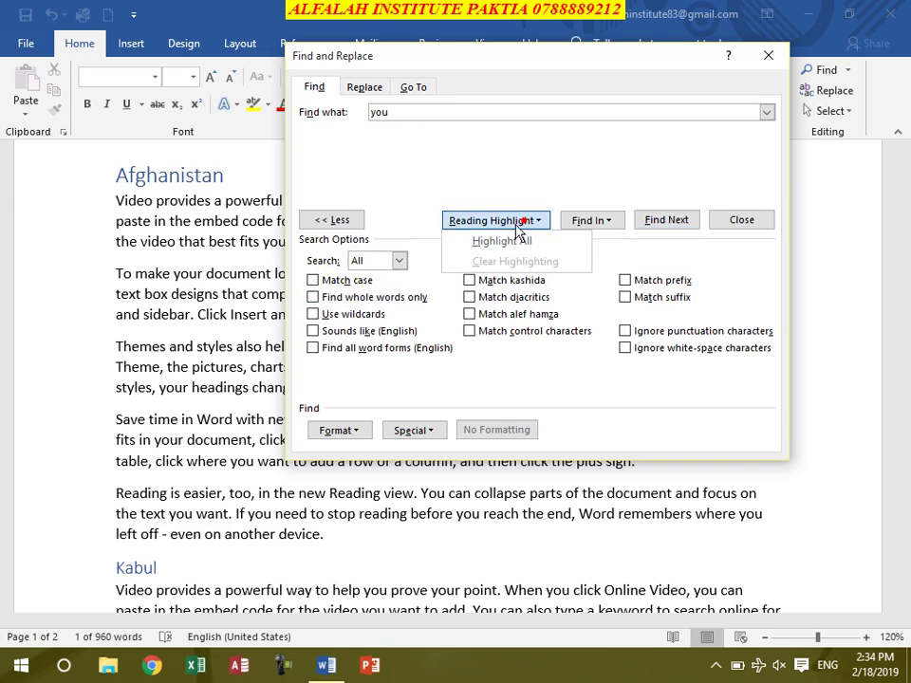
click(484, 241)
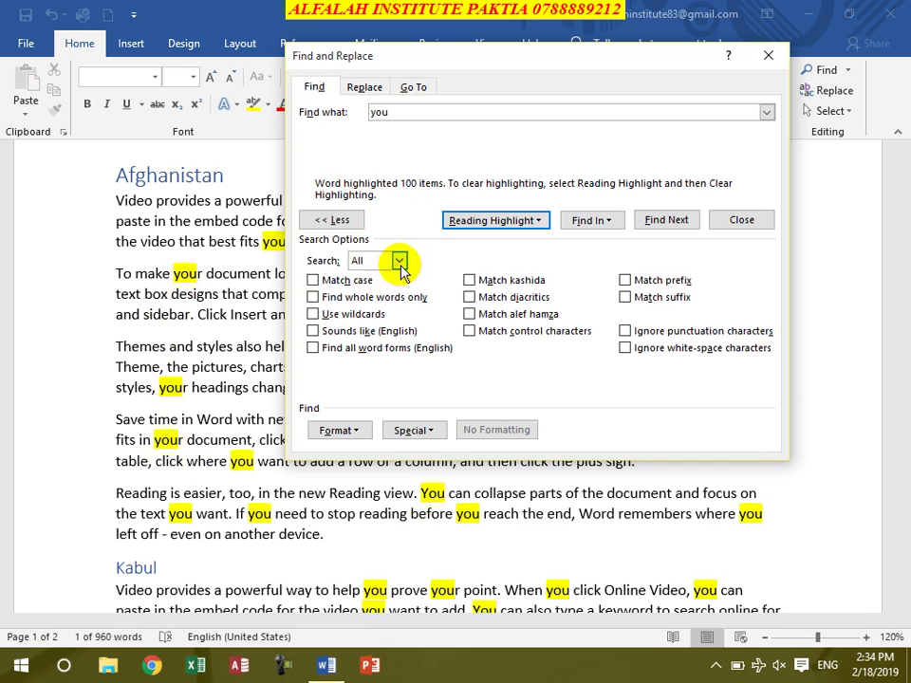
click(315, 280)
click(498, 224)
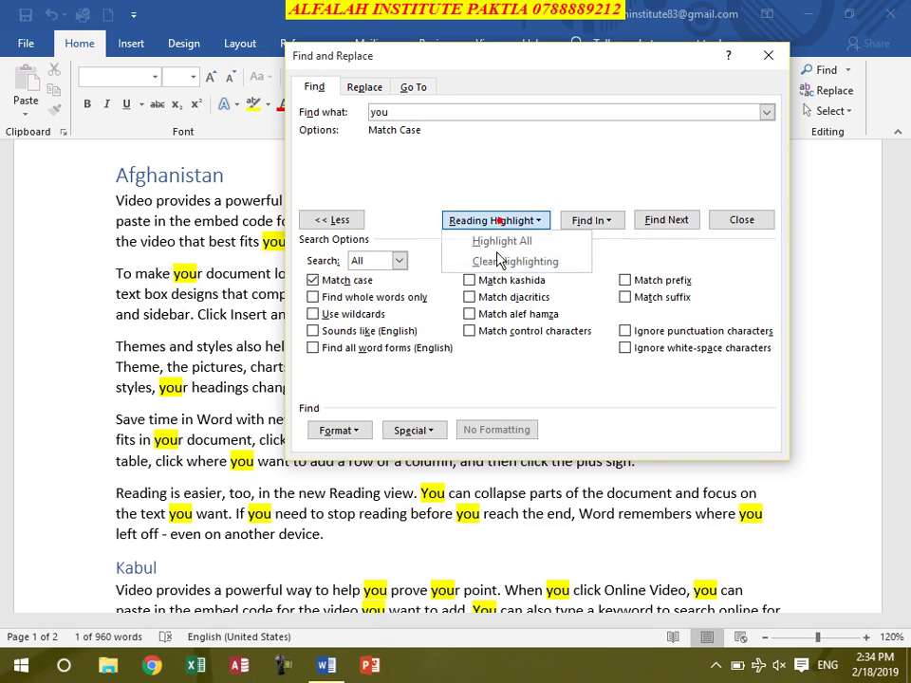
click(495, 221)
click(498, 240)
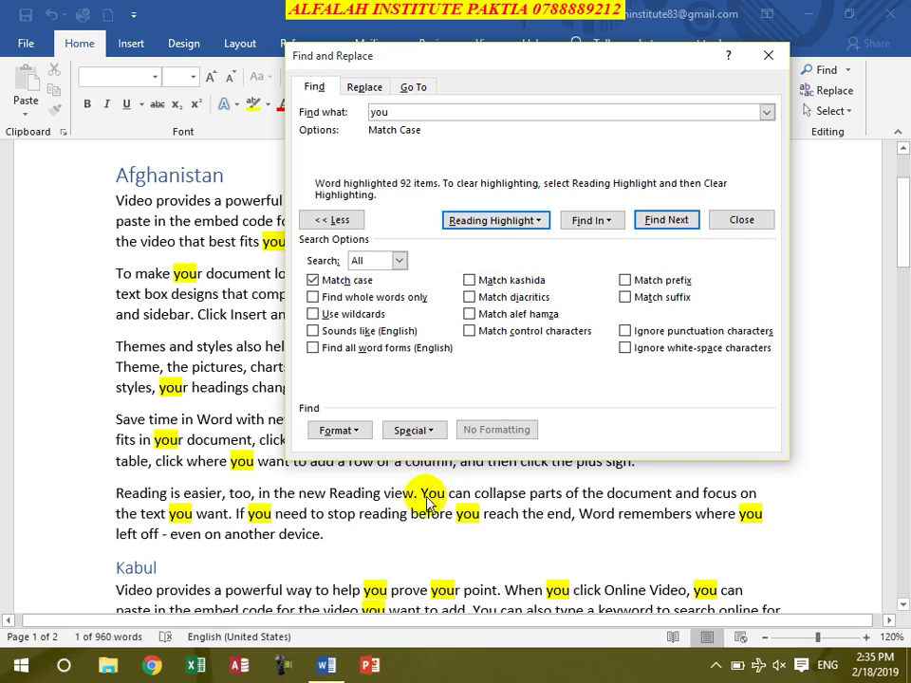
click(314, 282)
click(465, 220)
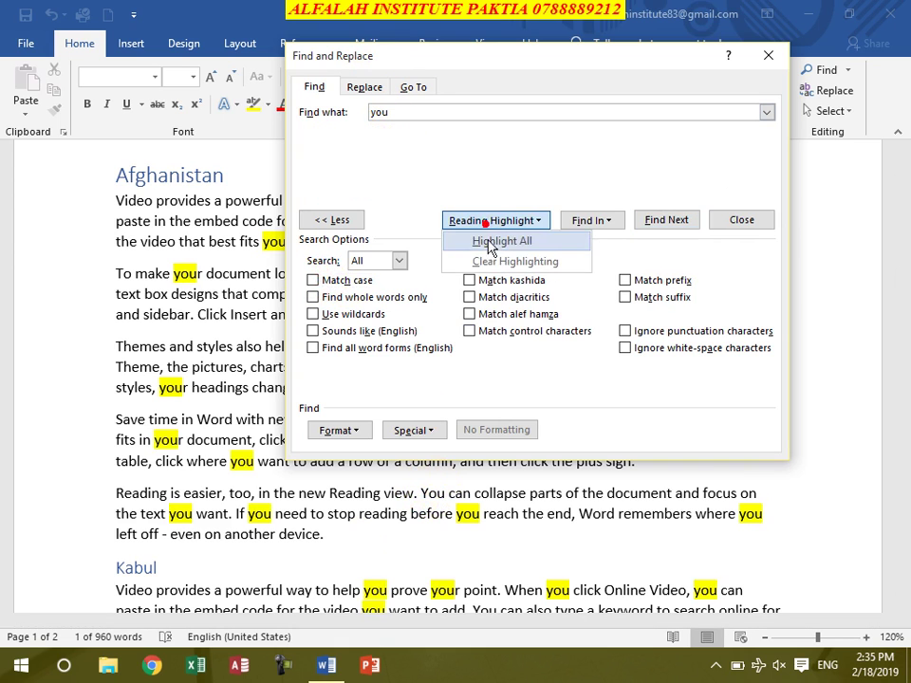
click(487, 263)
click(491, 220)
click(494, 241)
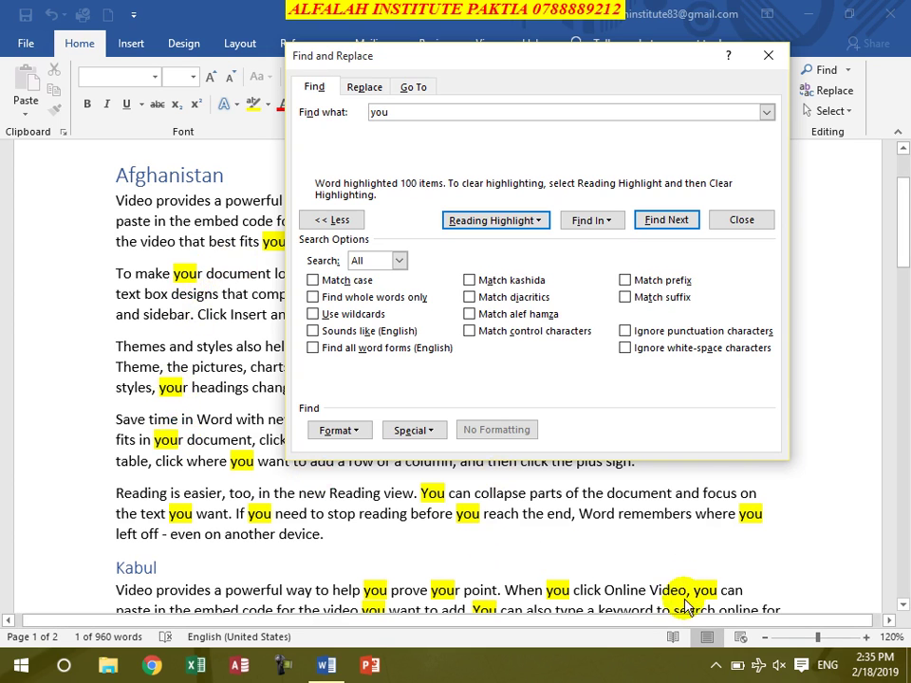
drag(435, 69, 619, 144)
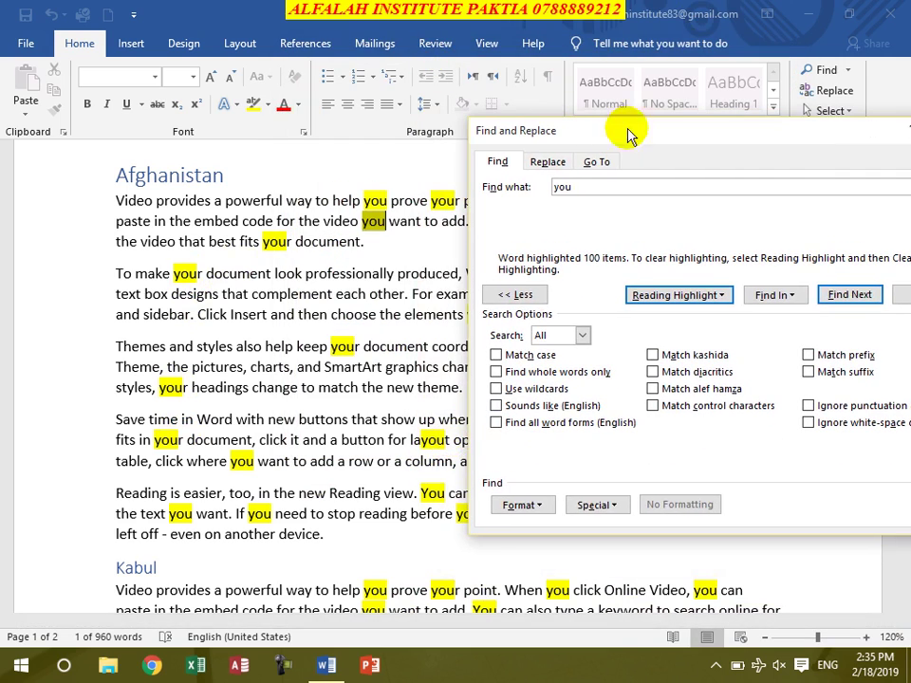
Step: Turn on Find whole words only and highlight the 68 whole-word matches of 'you'
drag(630, 134, 426, 47)
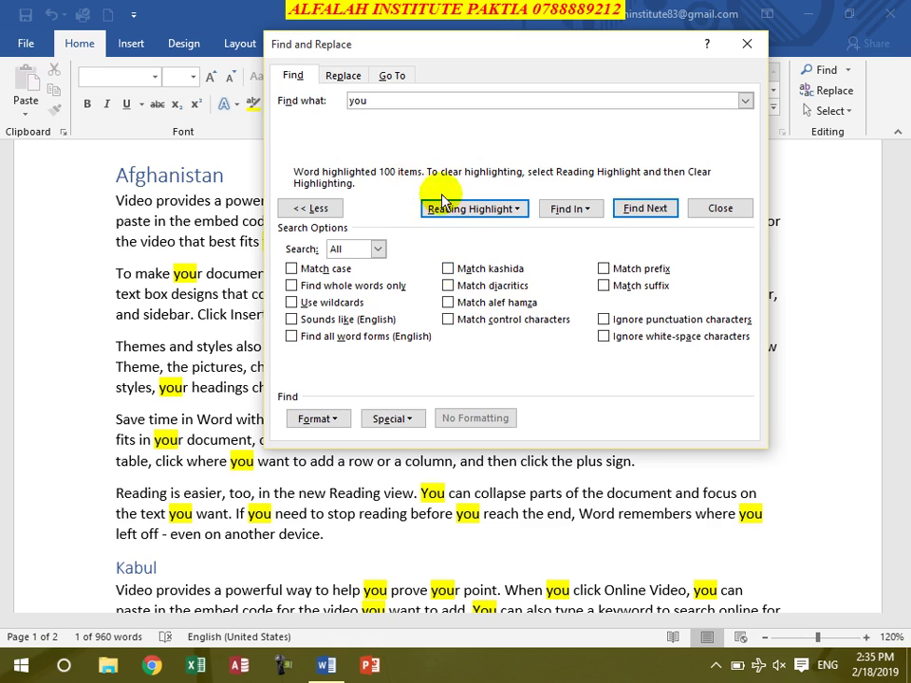
click(293, 286)
click(513, 208)
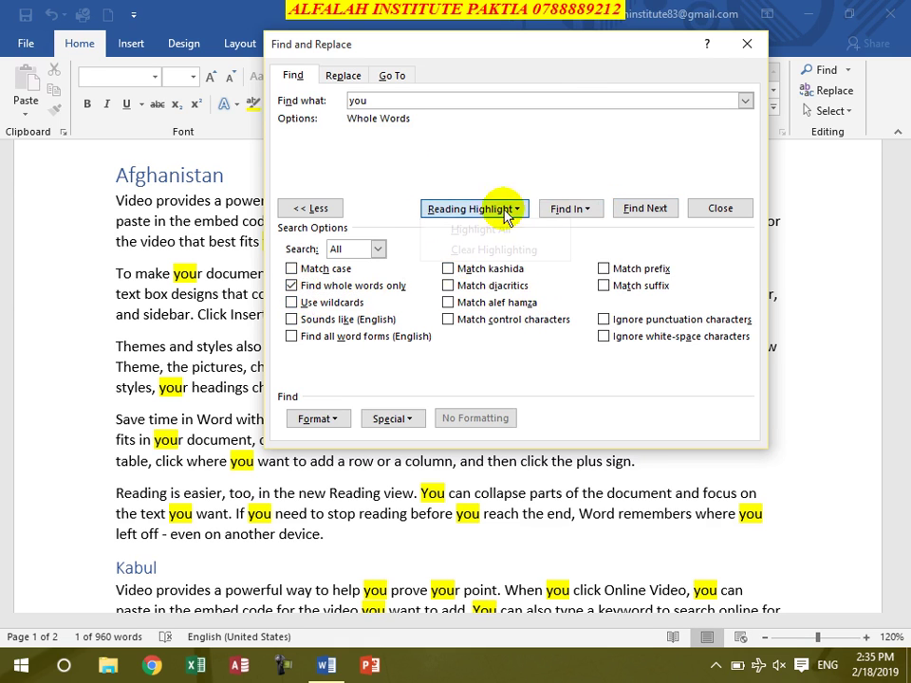
click(479, 248)
click(472, 209)
click(478, 229)
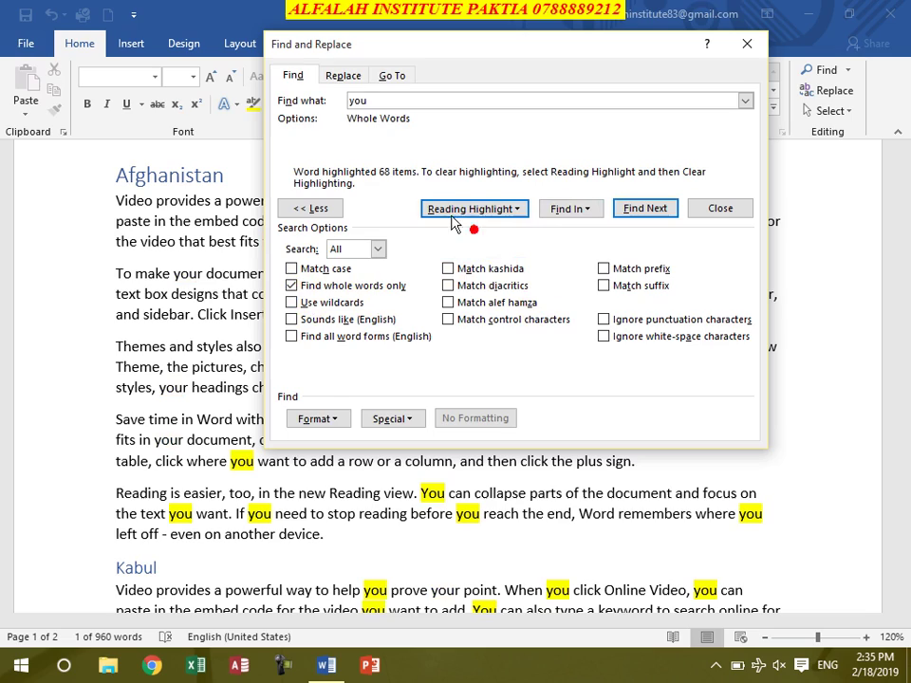
Step: Turn whole-word matching off, clear all yellow highlights, and select the search term 'you'
drag(402, 54, 297, 398)
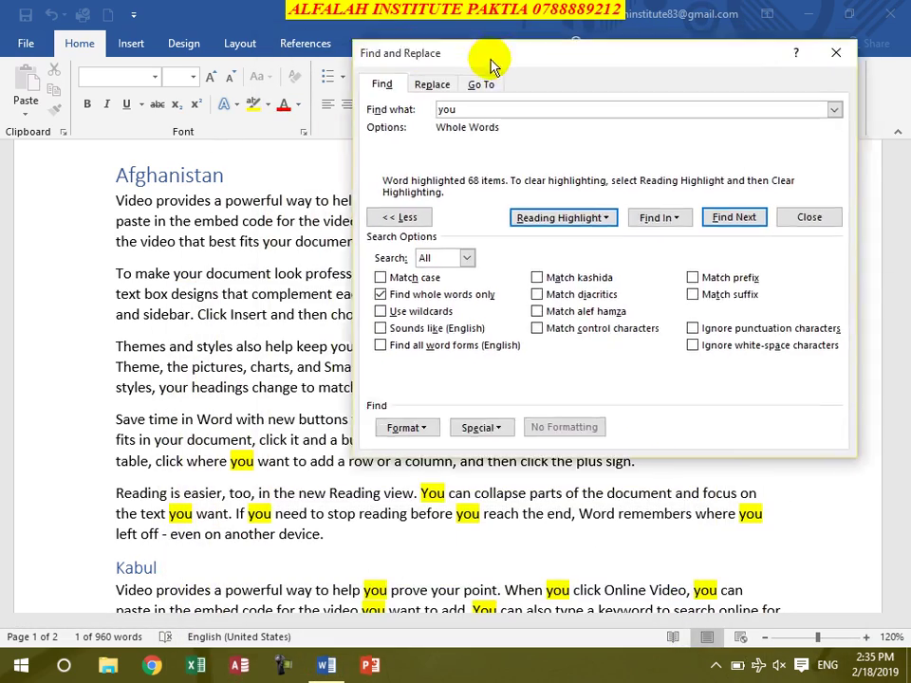
drag(297, 399, 422, 28)
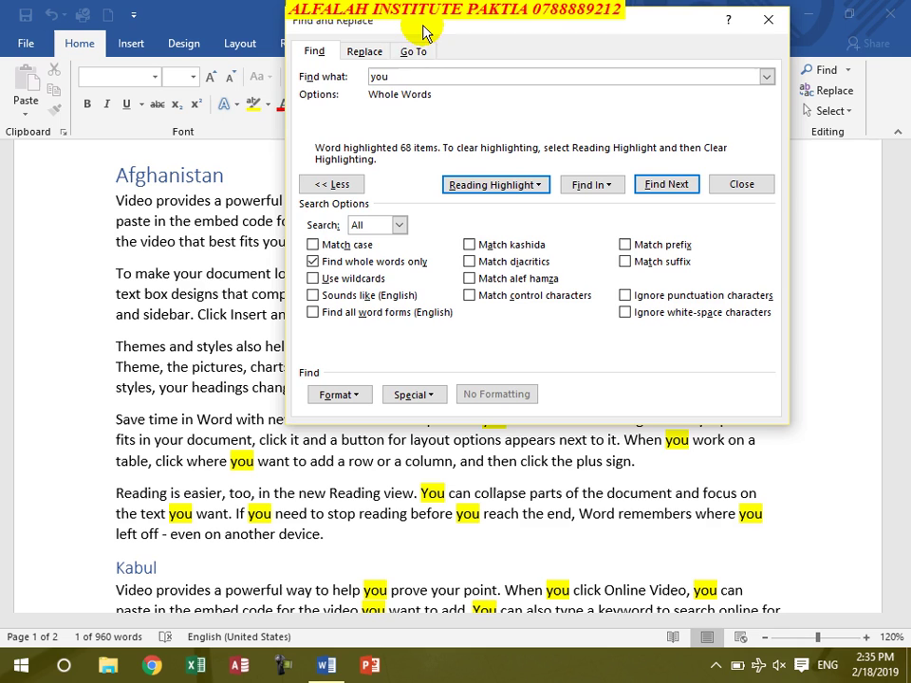
click(321, 261)
click(494, 185)
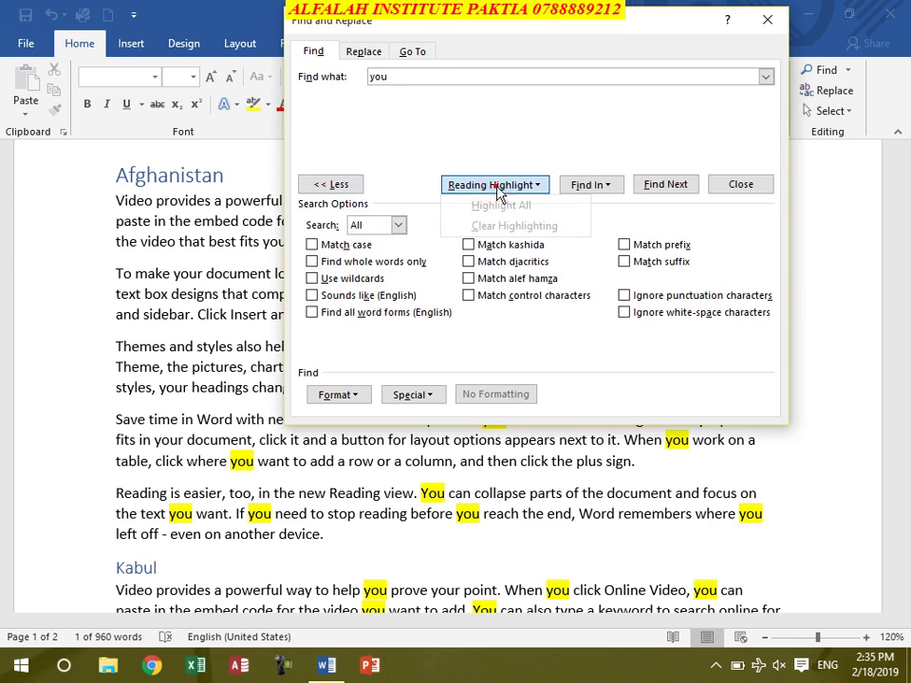
click(488, 227)
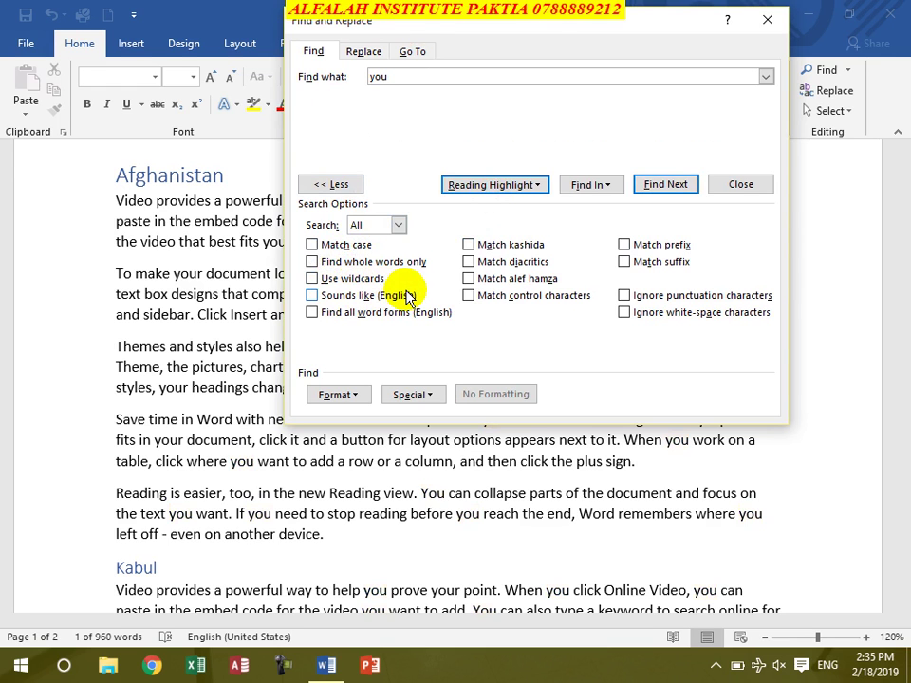
double_click(379, 76)
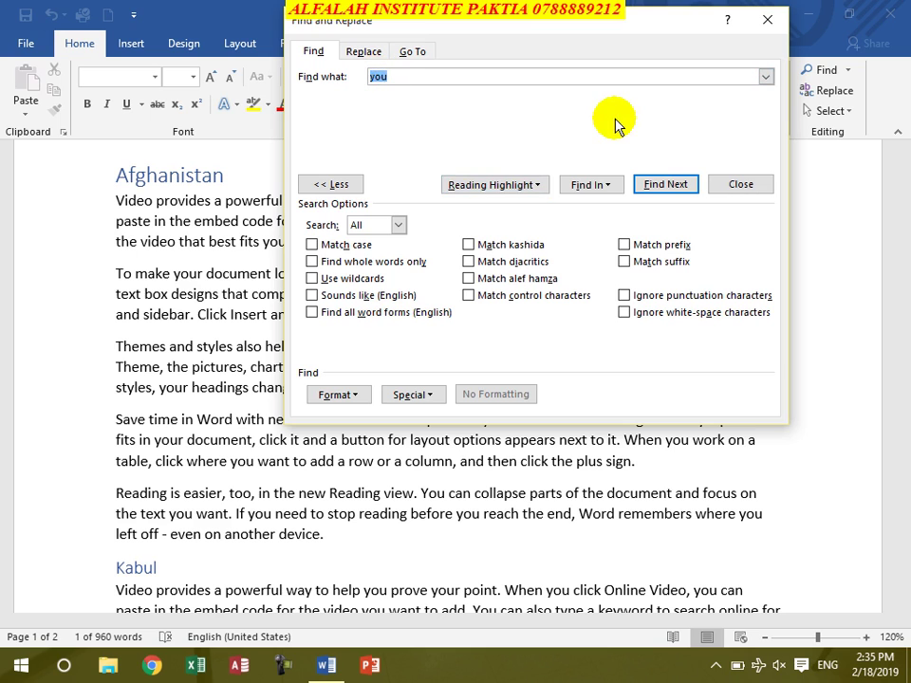
Step: Change the search term to * with Use wildcards on, then switch to File Explorer
text(*)
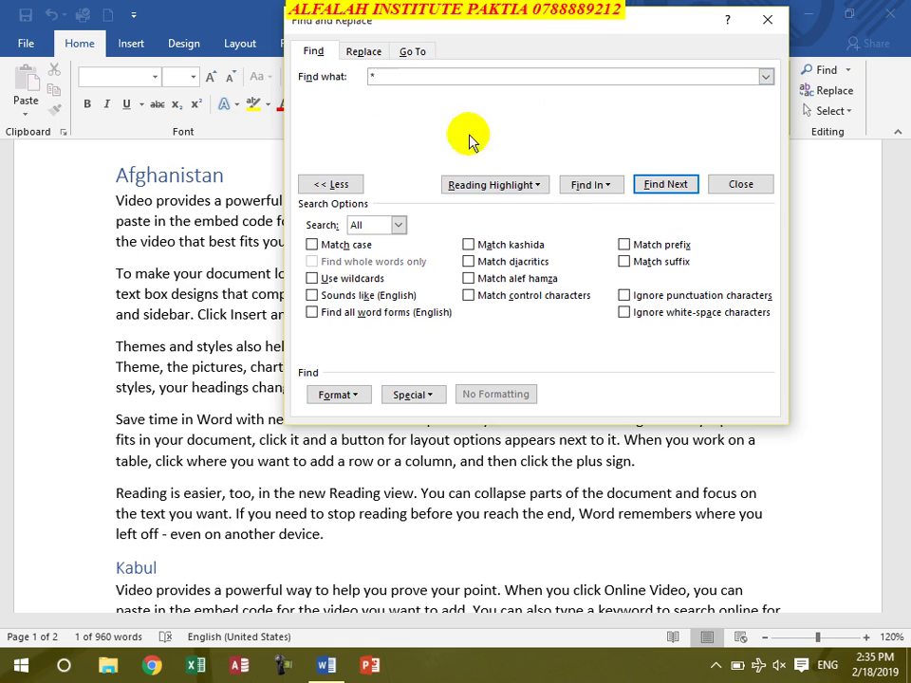
click(540, 186)
click(482, 202)
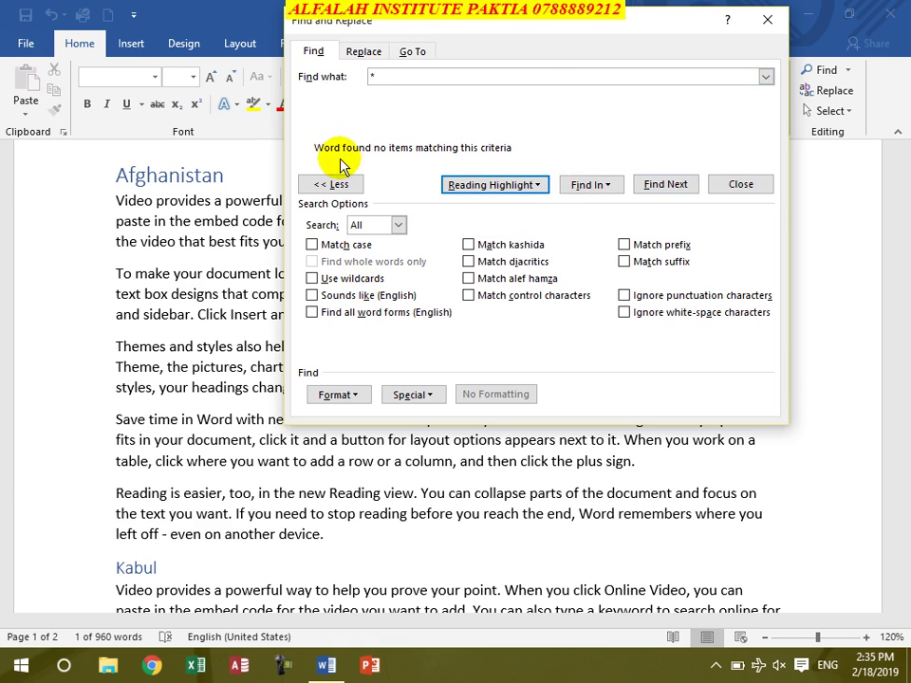
click(491, 185)
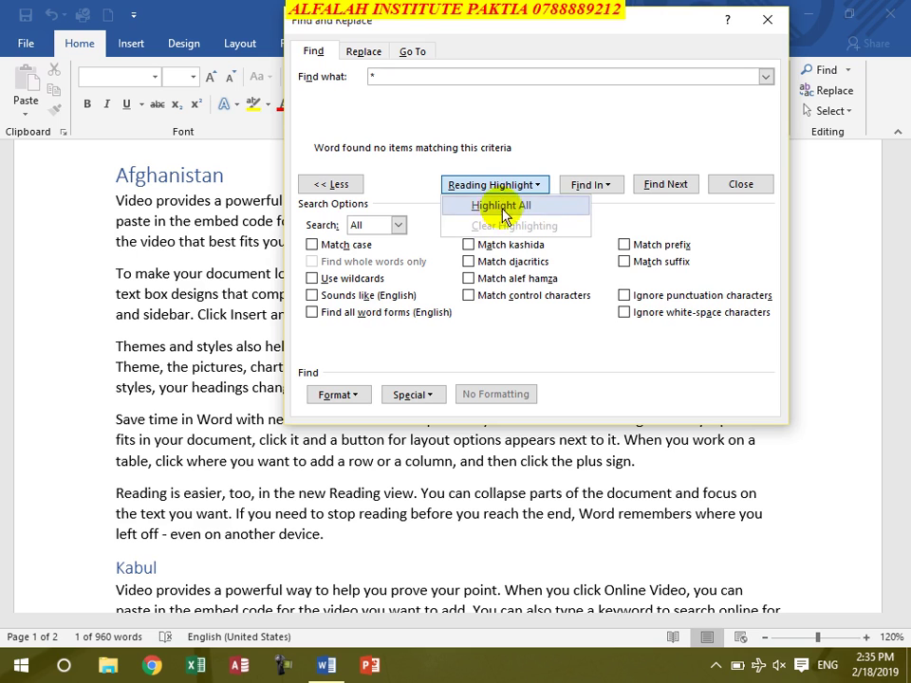
click(509, 219)
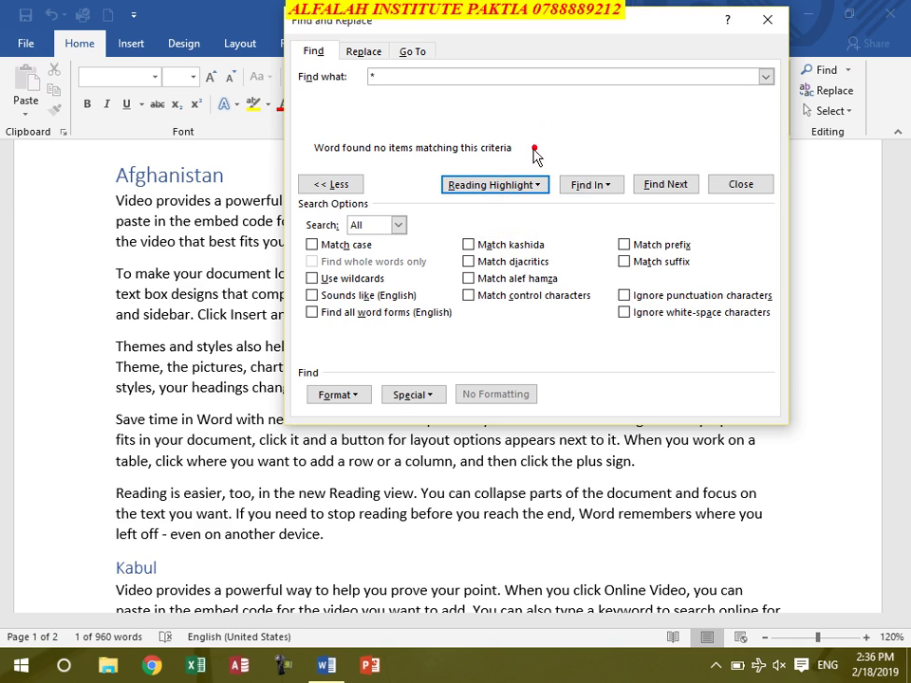
click(347, 279)
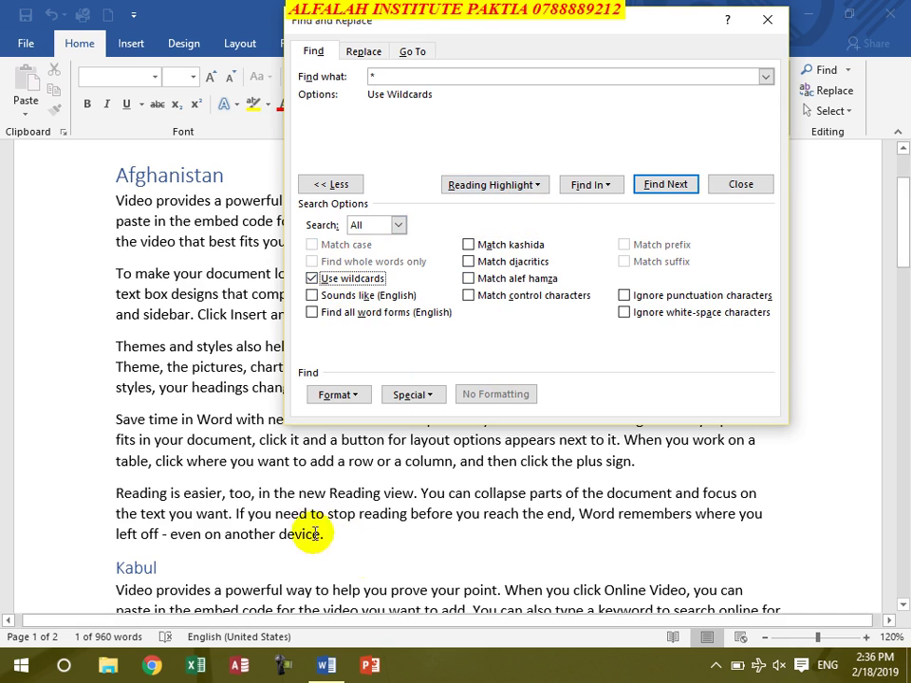
click(106, 667)
click(136, 575)
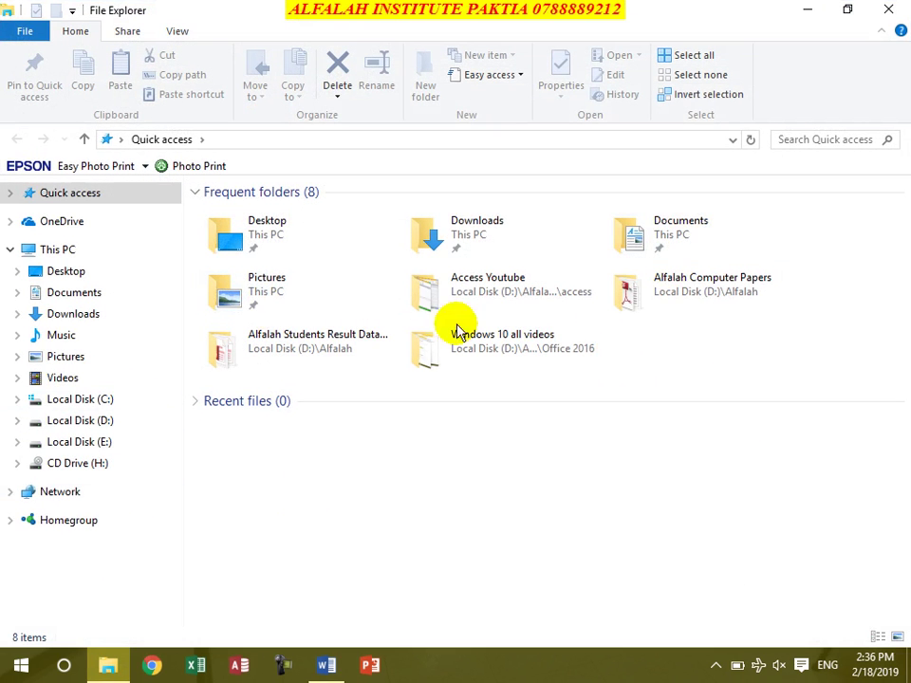
Step: Open Documents, search it for * to list every file, clear the search, and minimize Explorer
double_click(662, 236)
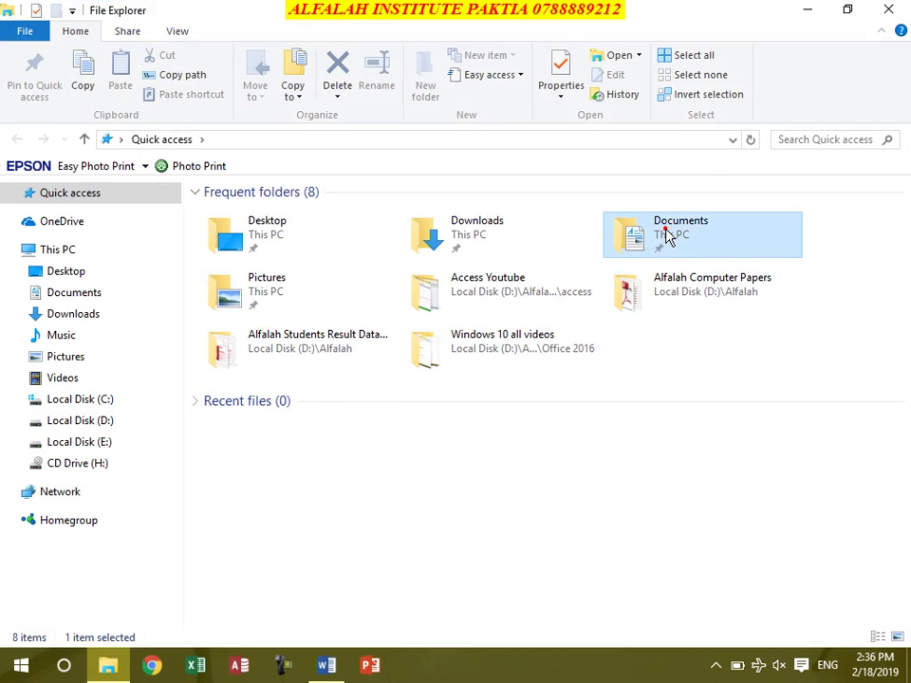
click(825, 139)
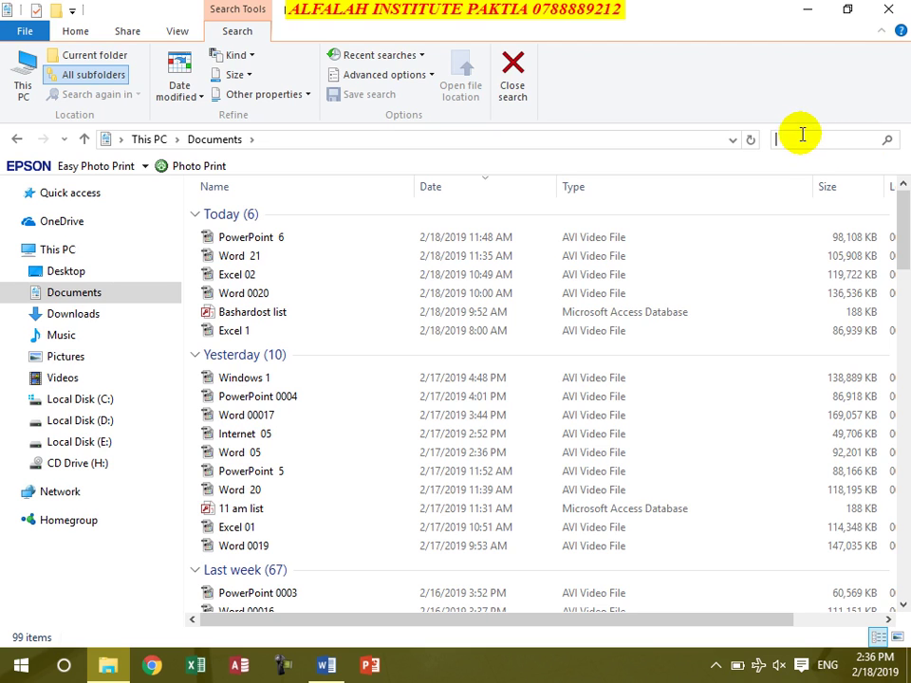
key(Return)
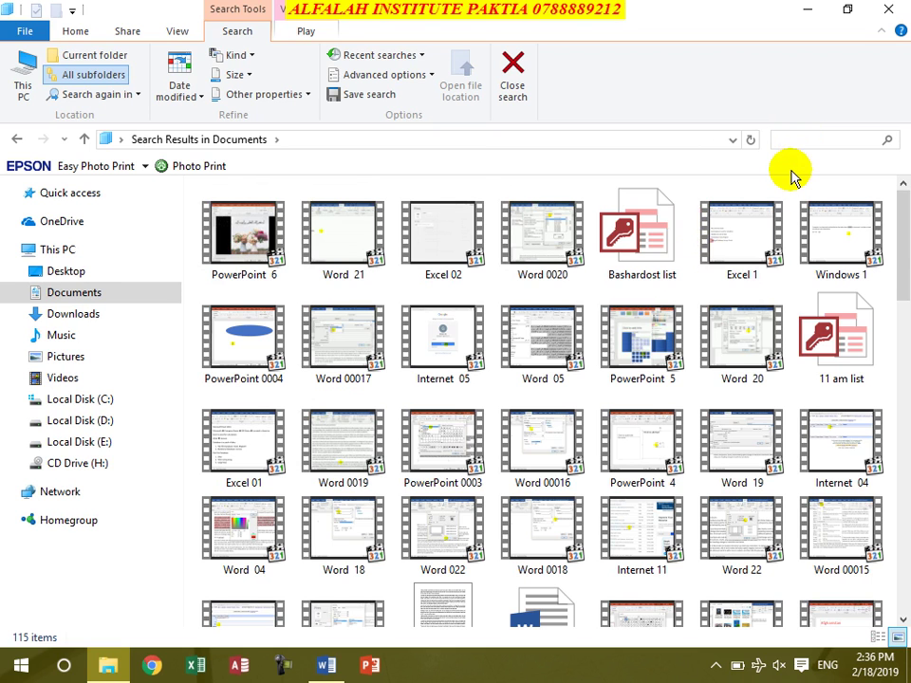
key(BackSpace)
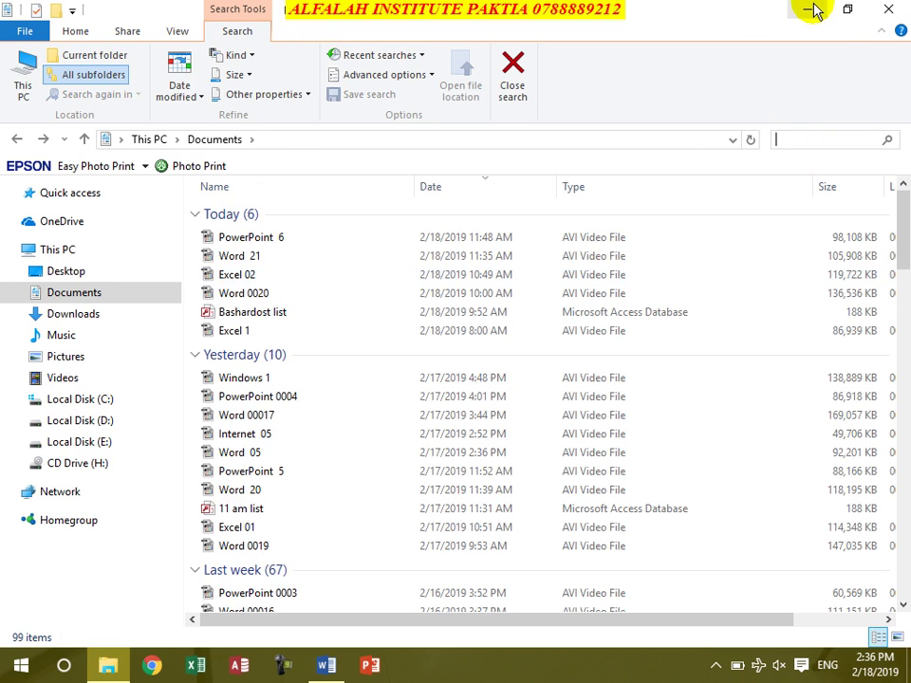
click(811, 10)
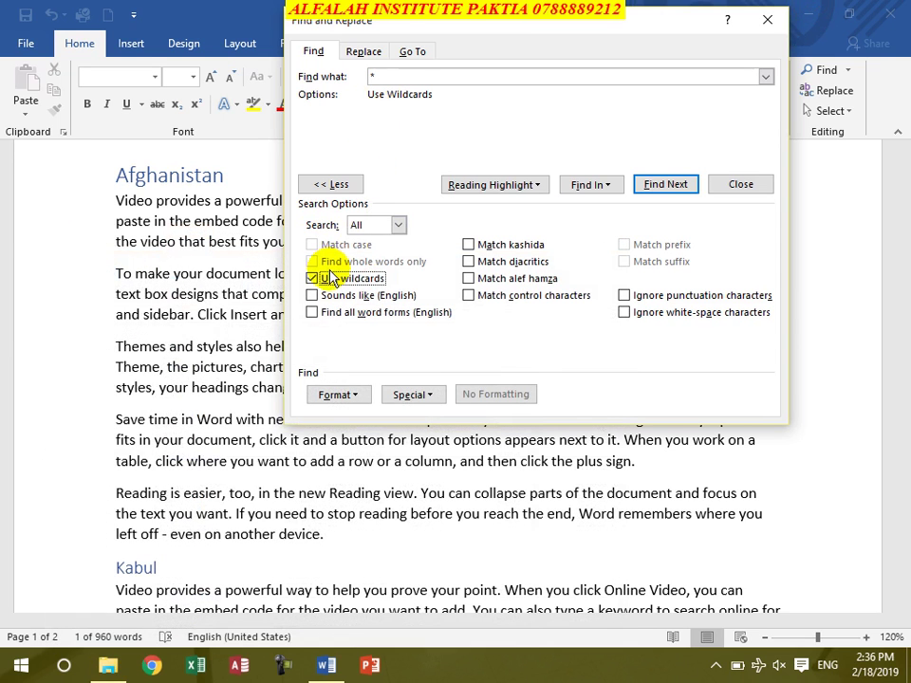
Step: Highlight all 5240 wildcard matches of *, clear the highlighting, and turn Use wildcards off
click(535, 187)
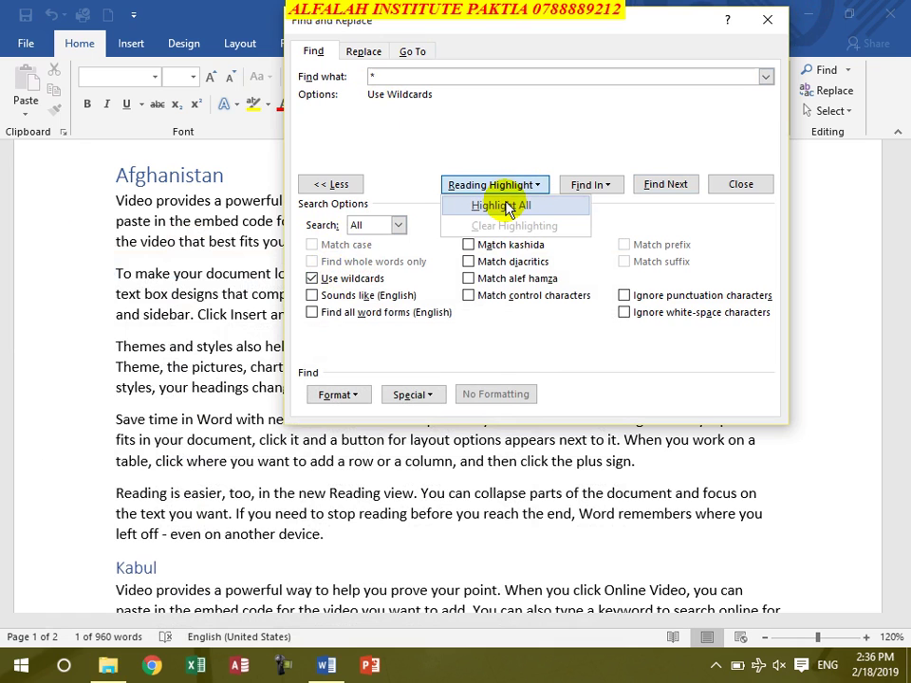
click(507, 206)
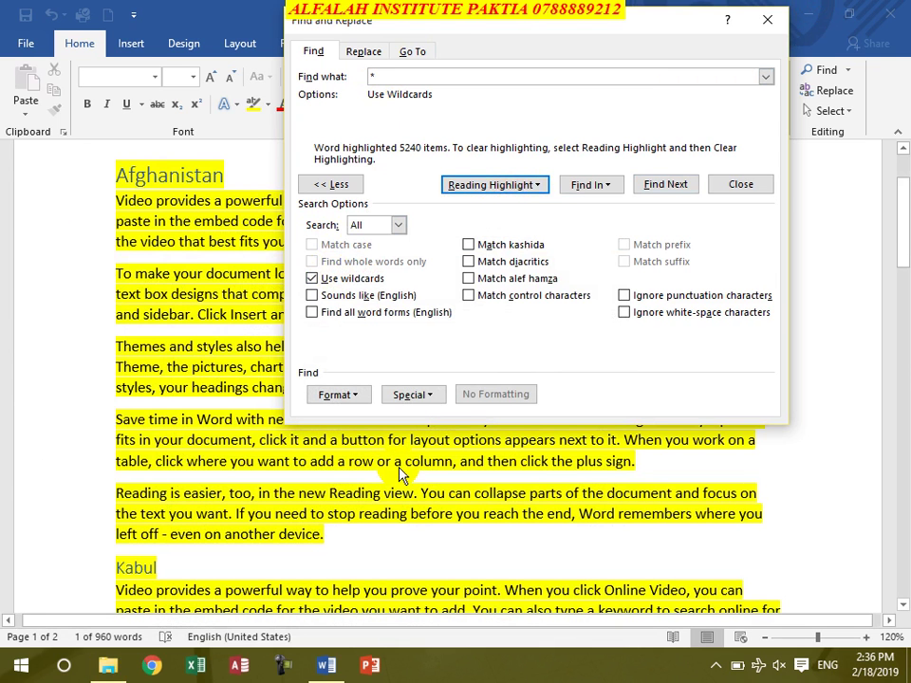
click(508, 184)
click(494, 224)
click(320, 278)
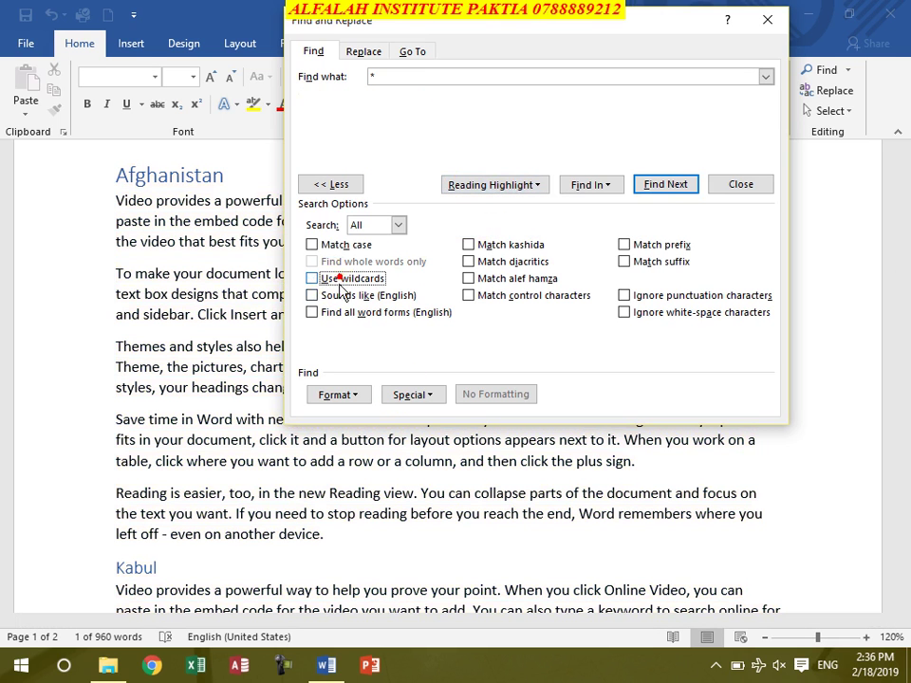
mouse_move(470, 27)
mouse_down()
mouse_move(532, 223)
mouse_move(412, 391)
mouse_up()
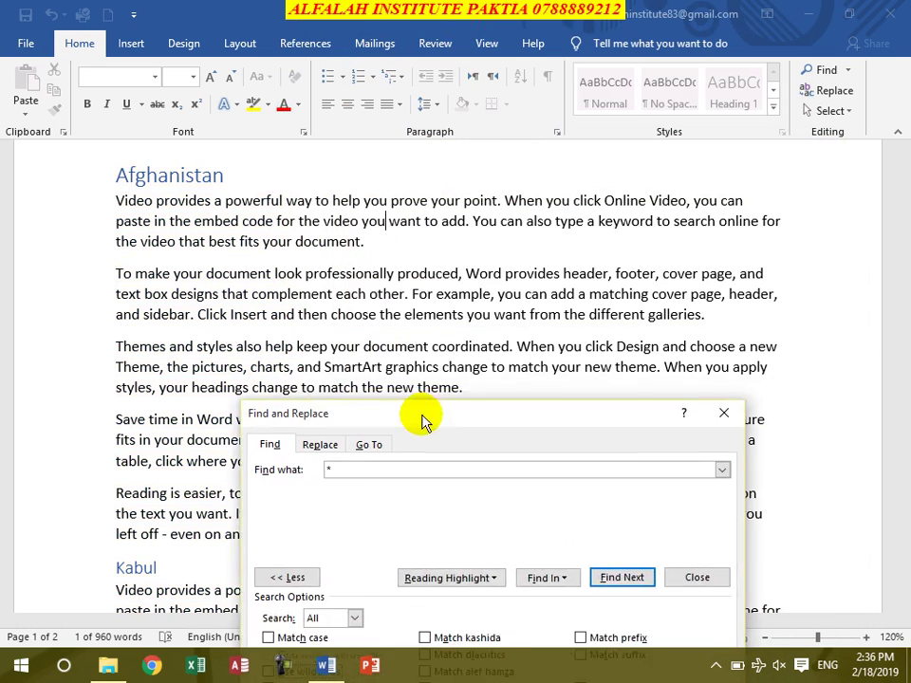
Step: End the first paragraph with 'Will well' and move the Find dialog below it
click(371, 243)
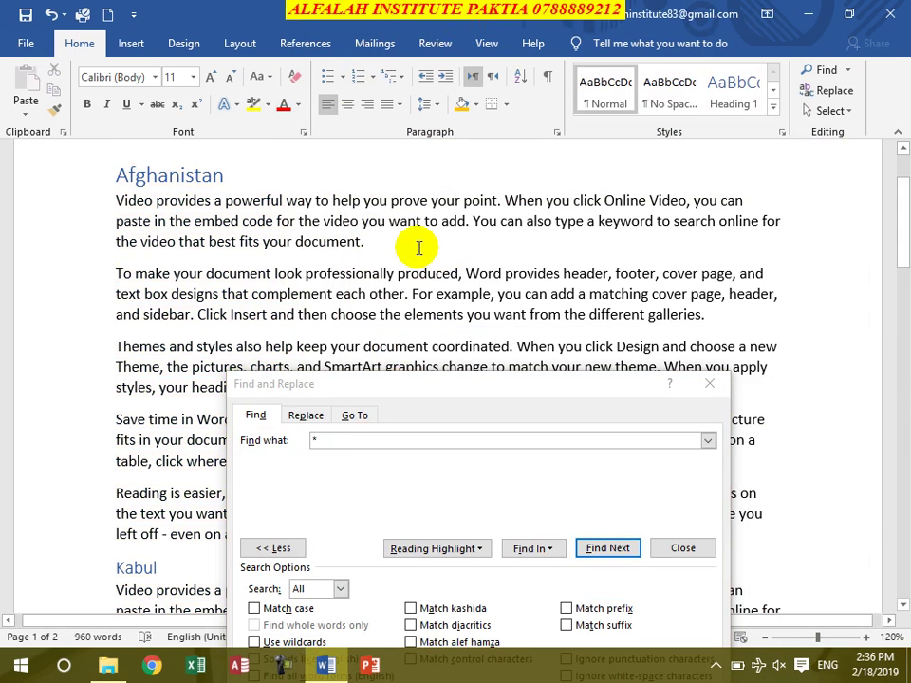
text(Will well)
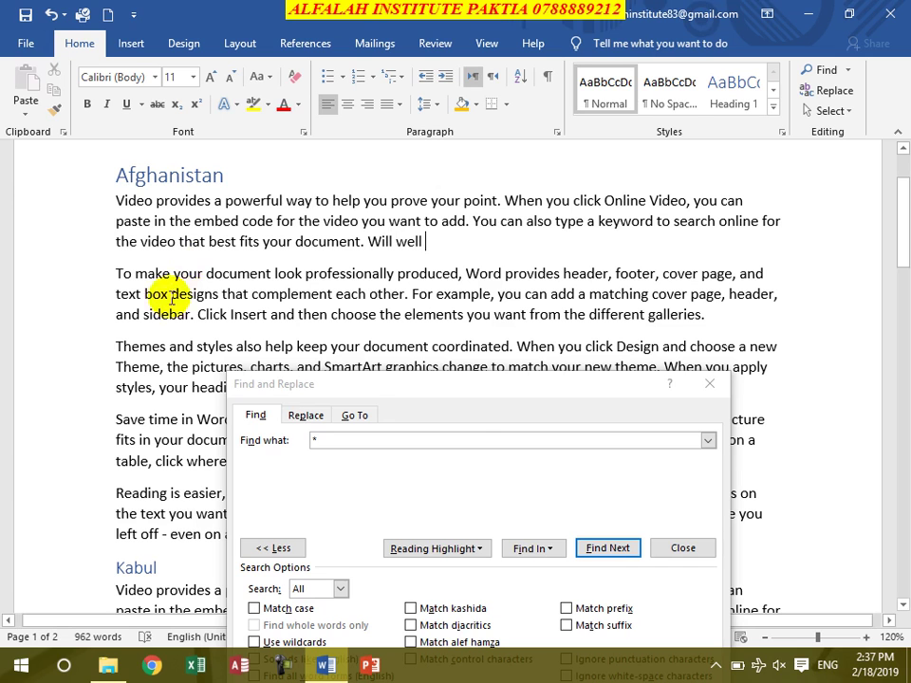
drag(474, 383, 469, 275)
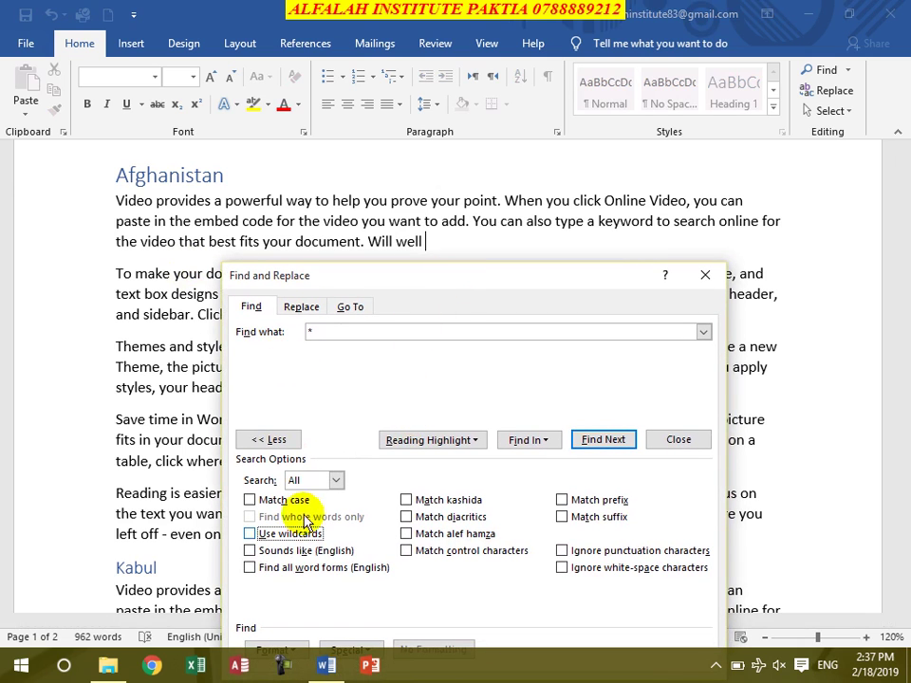
Step: Search for 'will', highlighting and then clearing its single match Will
click(315, 332)
key(BackSpace)
text(will)
click(431, 439)
click(414, 463)
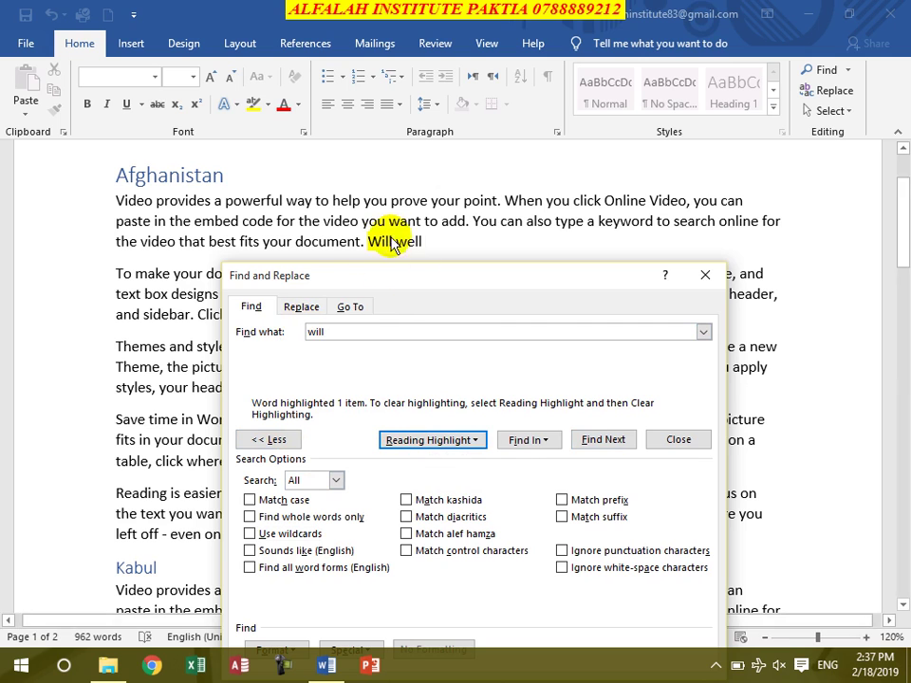
click(454, 446)
click(451, 539)
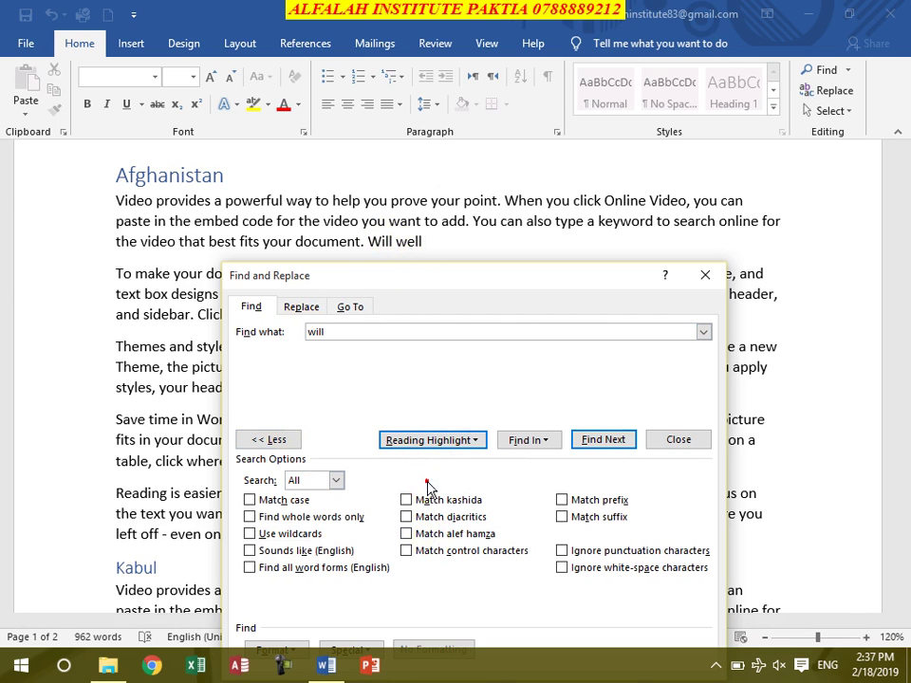
Step: Turn on Sounds like to highlight both Will and well, then clear and turn it off
click(252, 551)
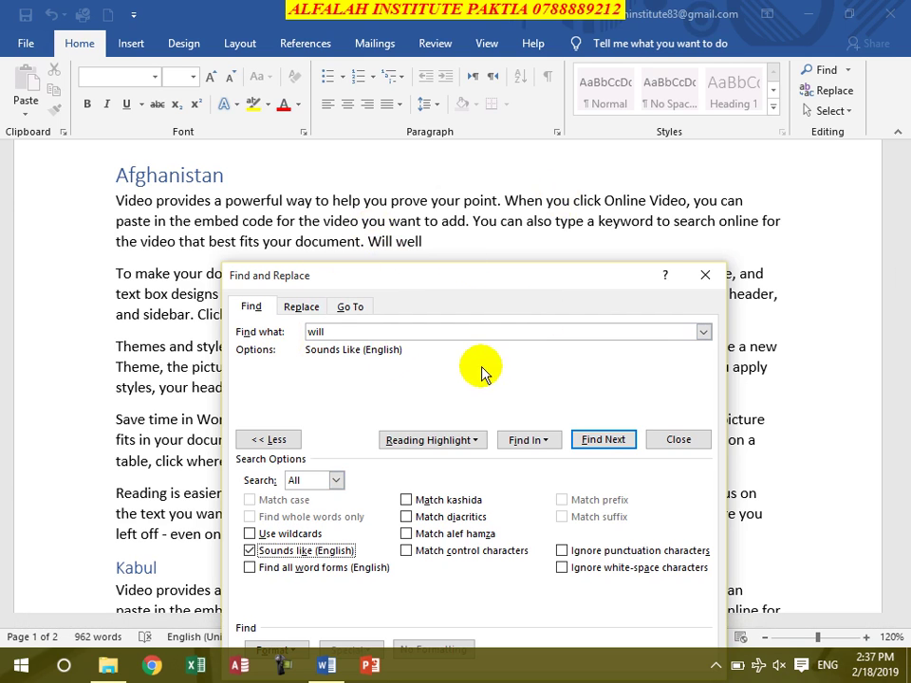
click(455, 441)
click(423, 463)
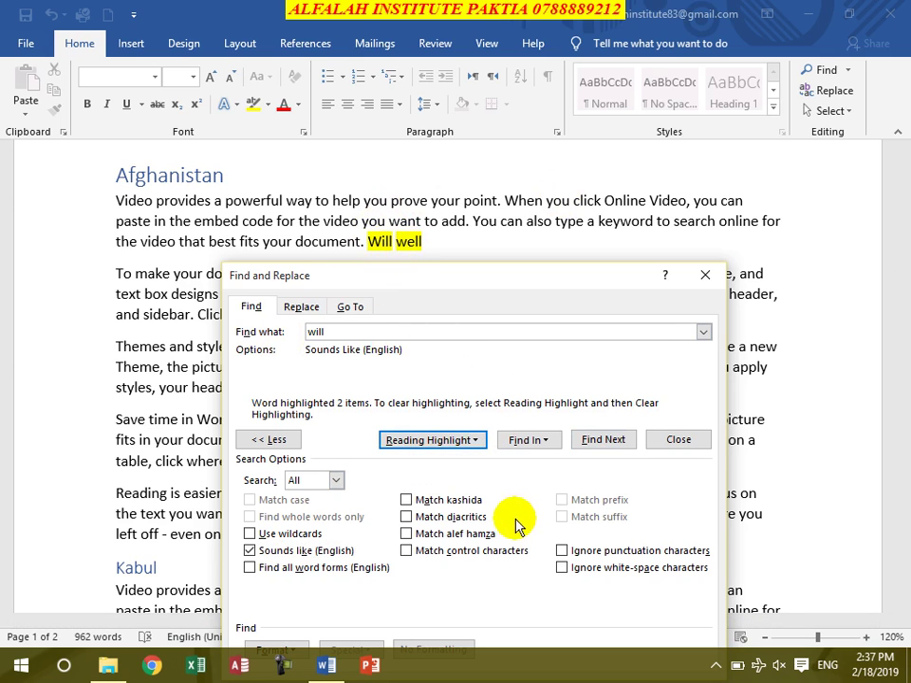
click(453, 441)
click(433, 484)
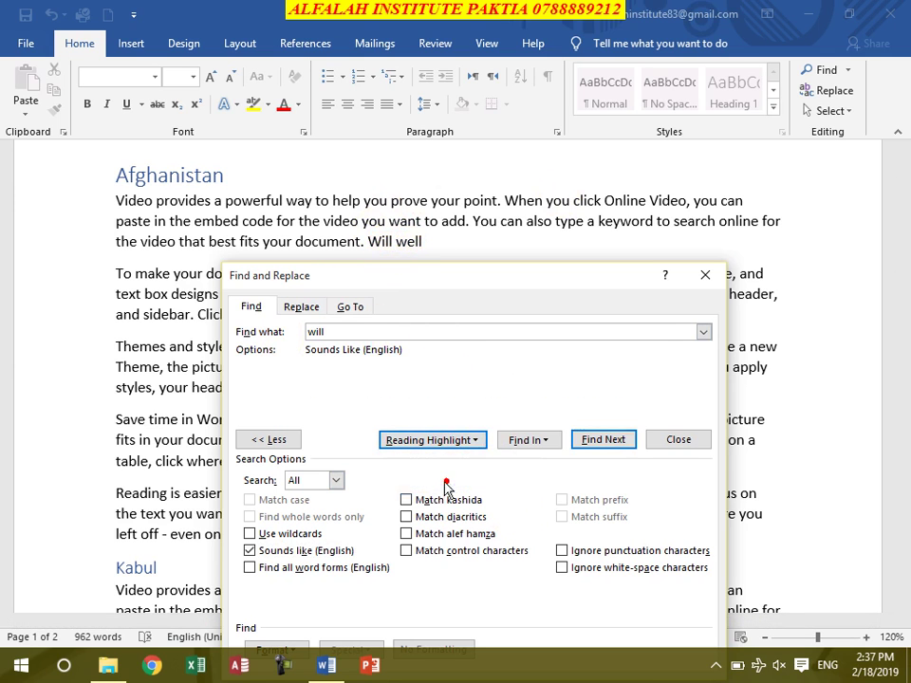
click(252, 550)
click(460, 247)
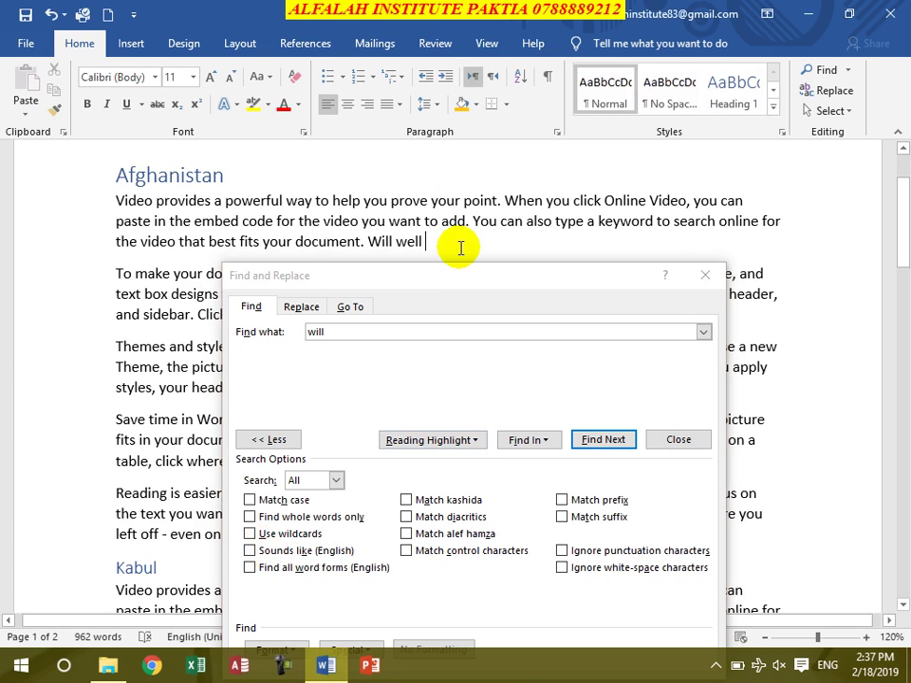
Step: Add 'go went gone going' to the paragraph, then highlight and clear plain matches of 'go'
text(go went gone going)
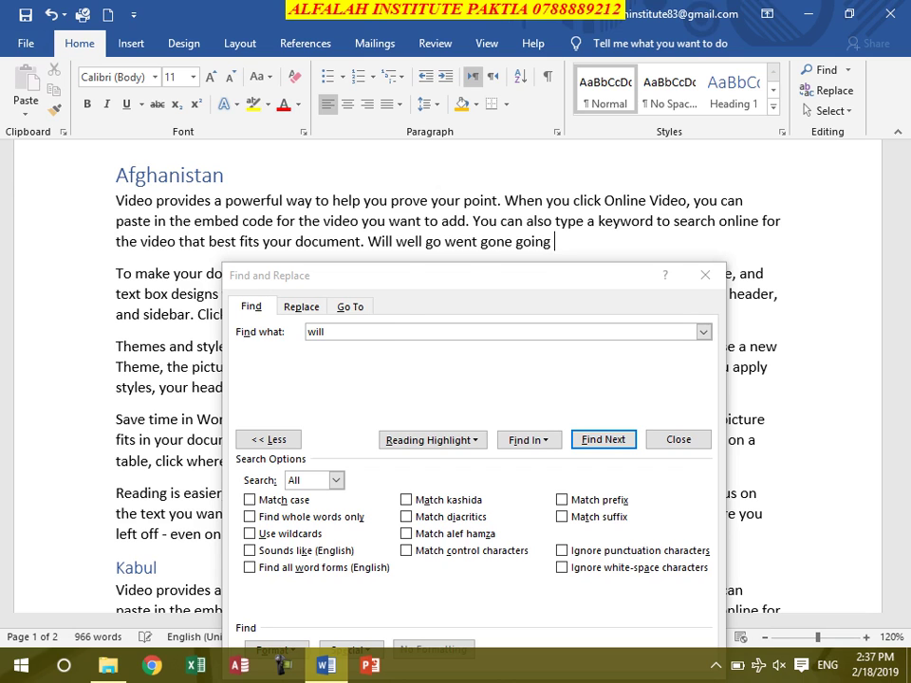
double_click(313, 331)
text(go)
click(456, 446)
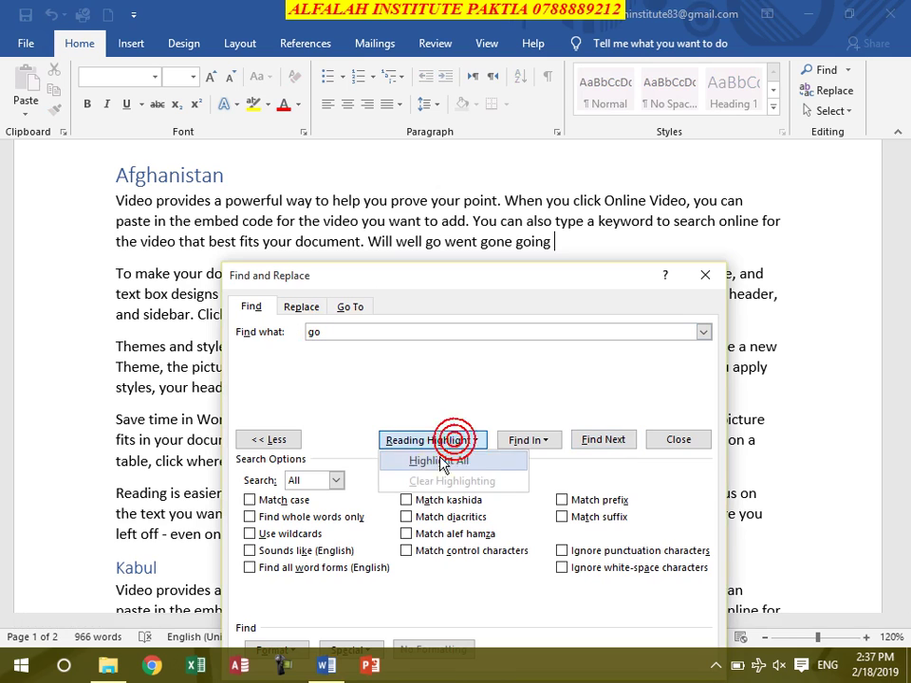
click(437, 514)
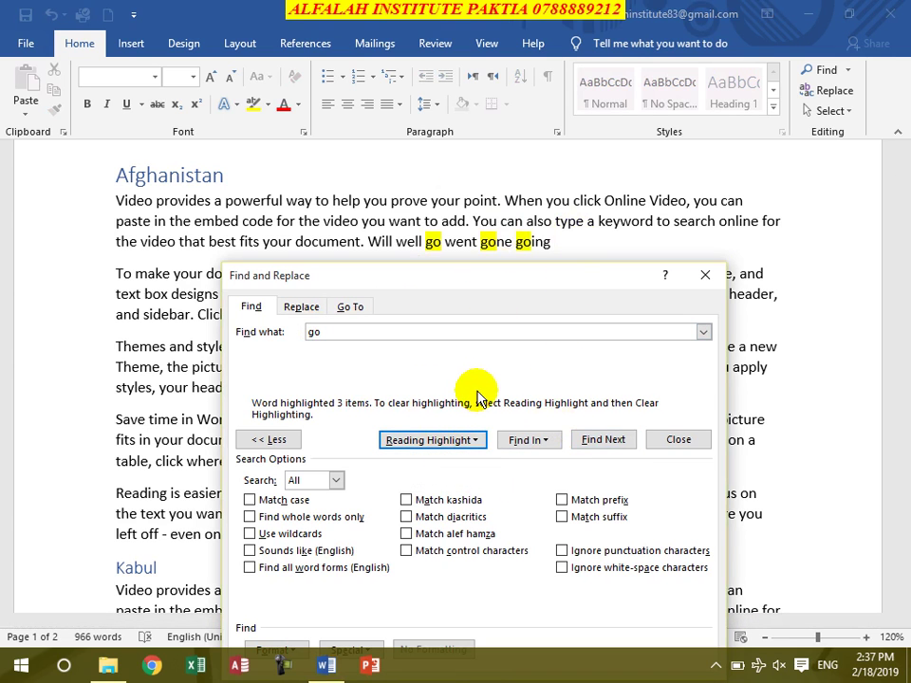
click(437, 440)
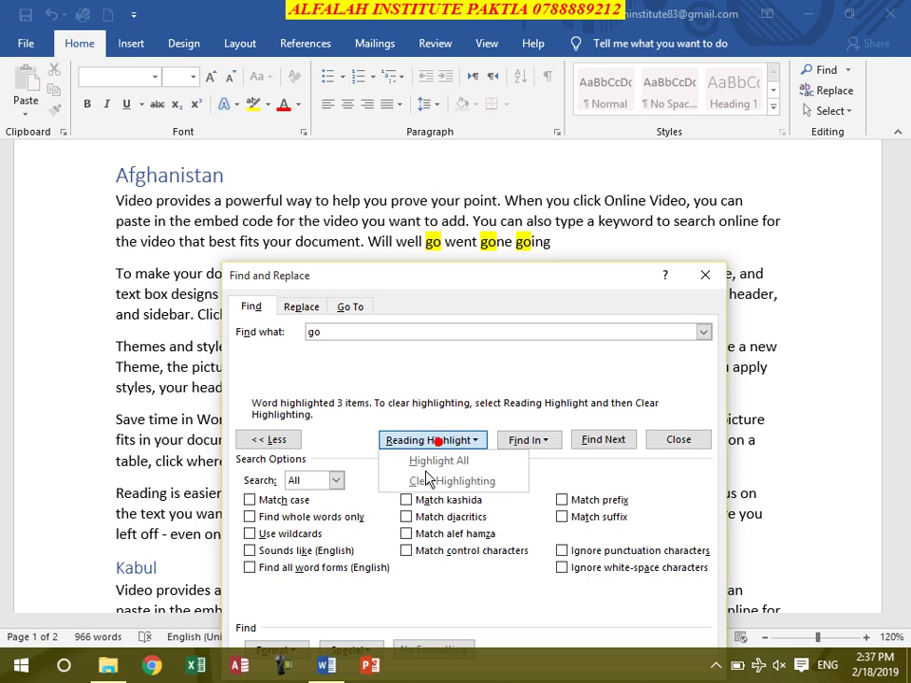
click(438, 481)
Step: Turn on Find all word forms to highlight go, went, gone and going together
click(267, 567)
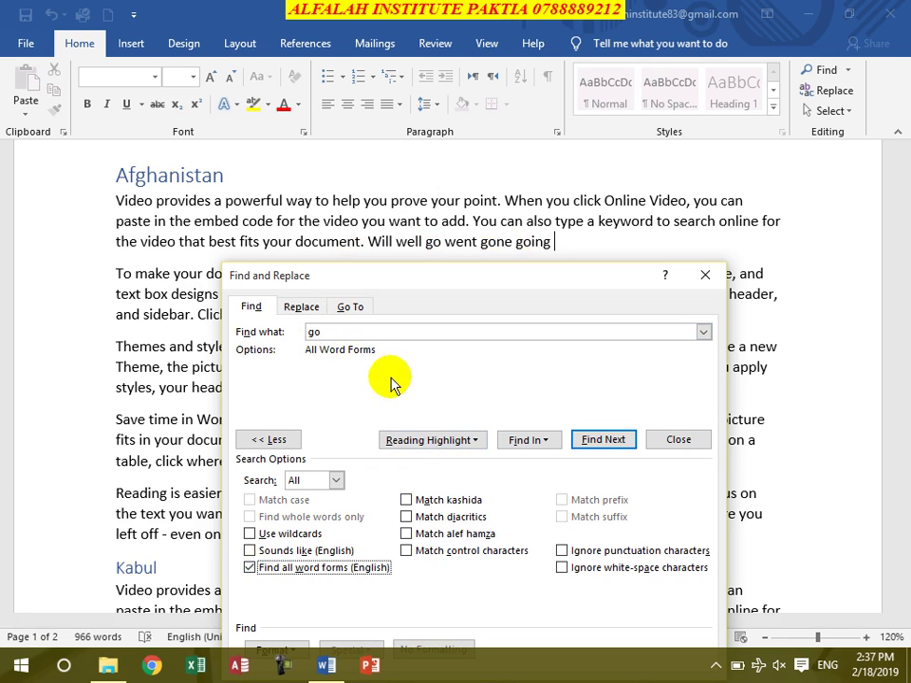
click(438, 439)
click(435, 459)
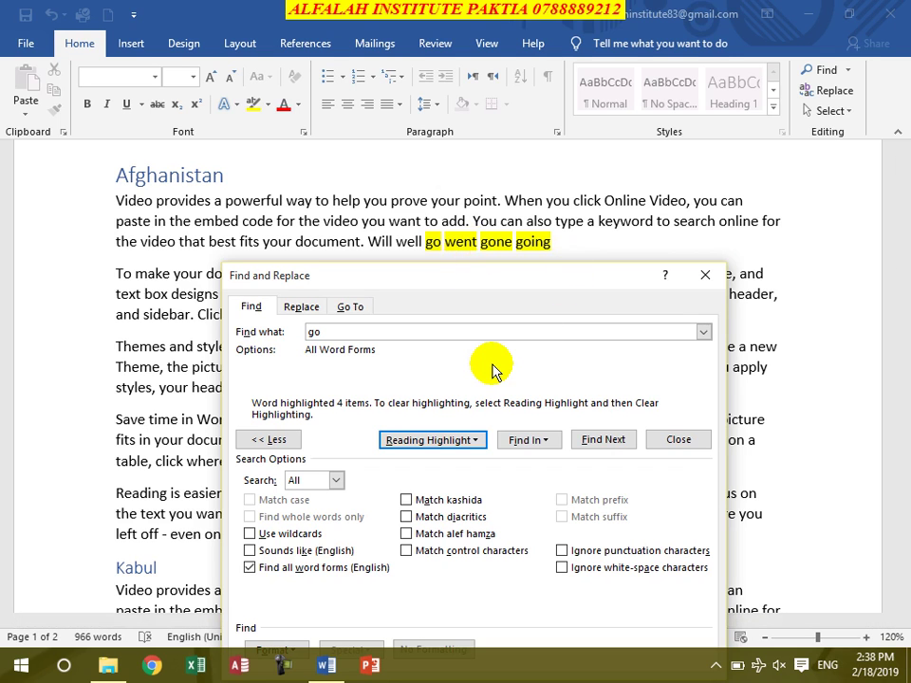
drag(341, 331, 251, 347)
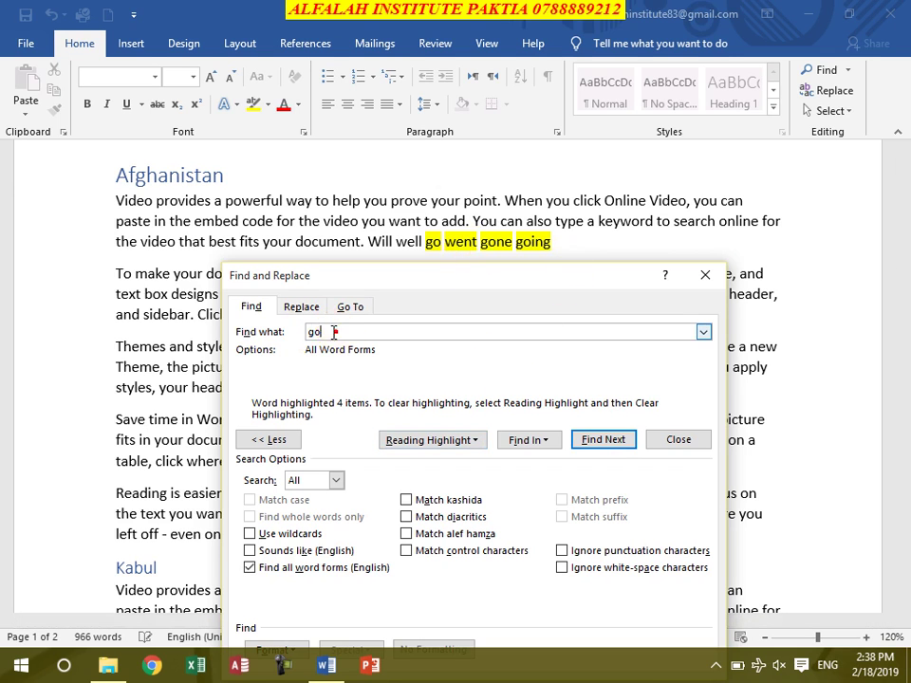
click(368, 329)
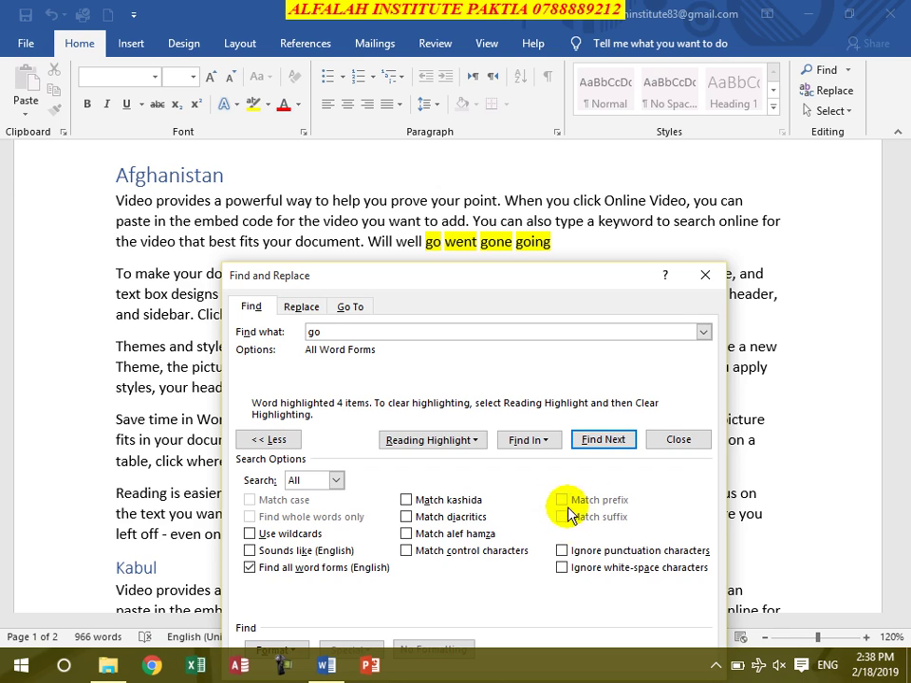
Step: Replace all word forms with Match prefix, highlighting and then clearing its three matches of 'go'
click(251, 568)
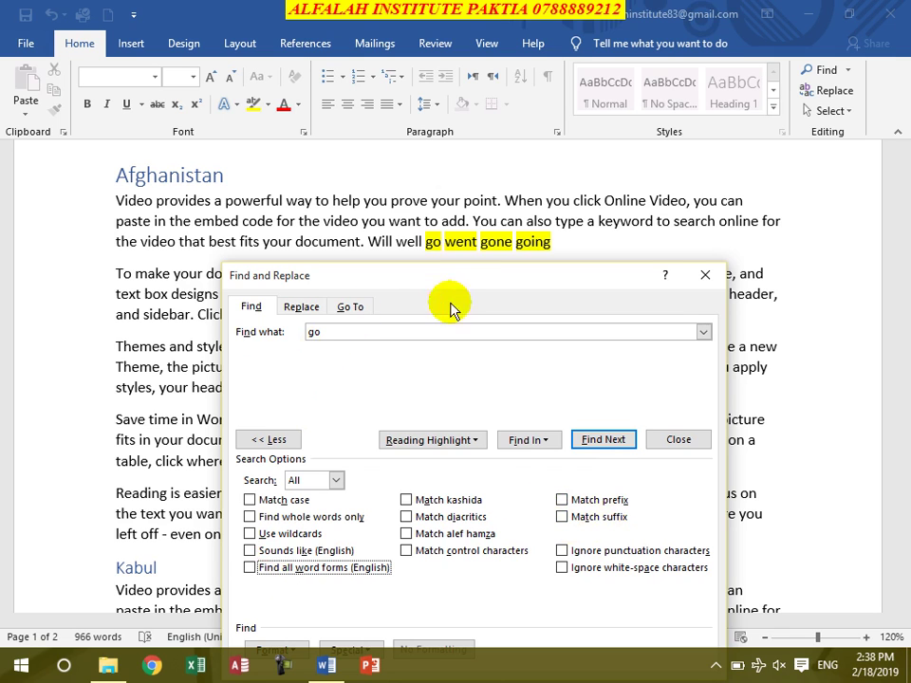
click(439, 440)
click(418, 476)
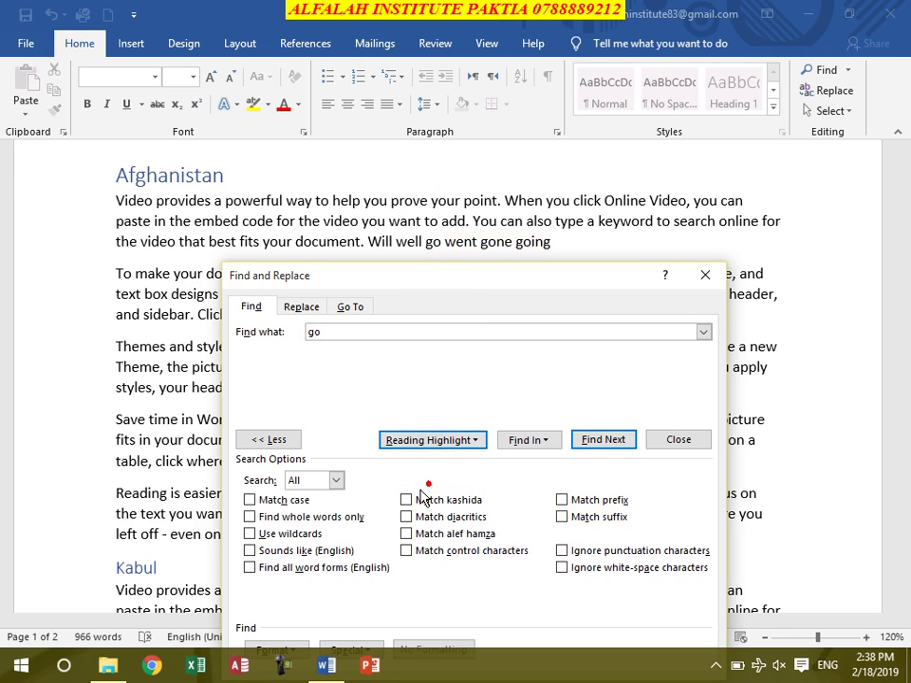
click(562, 500)
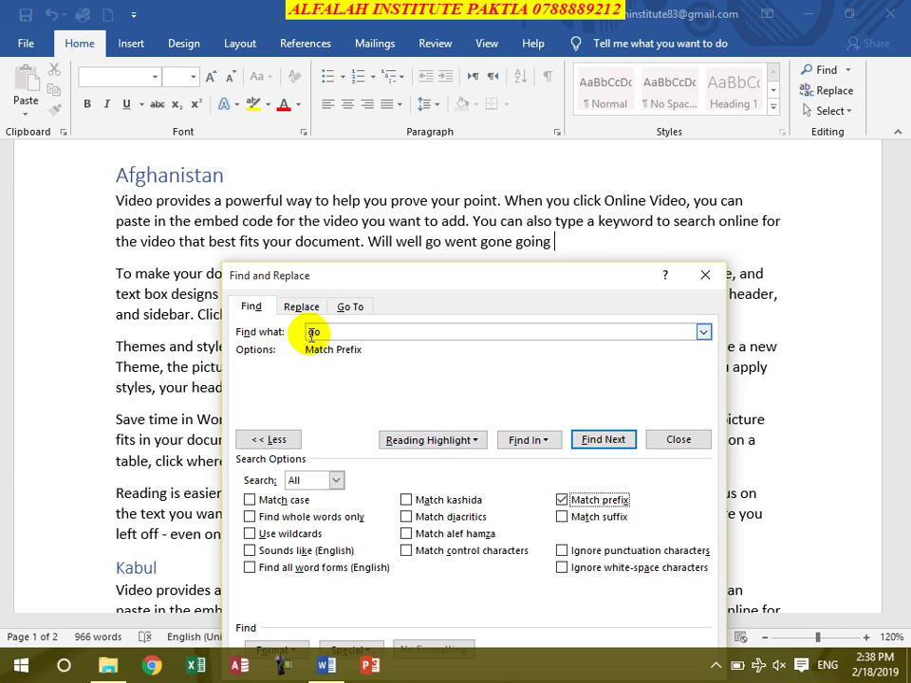
click(446, 441)
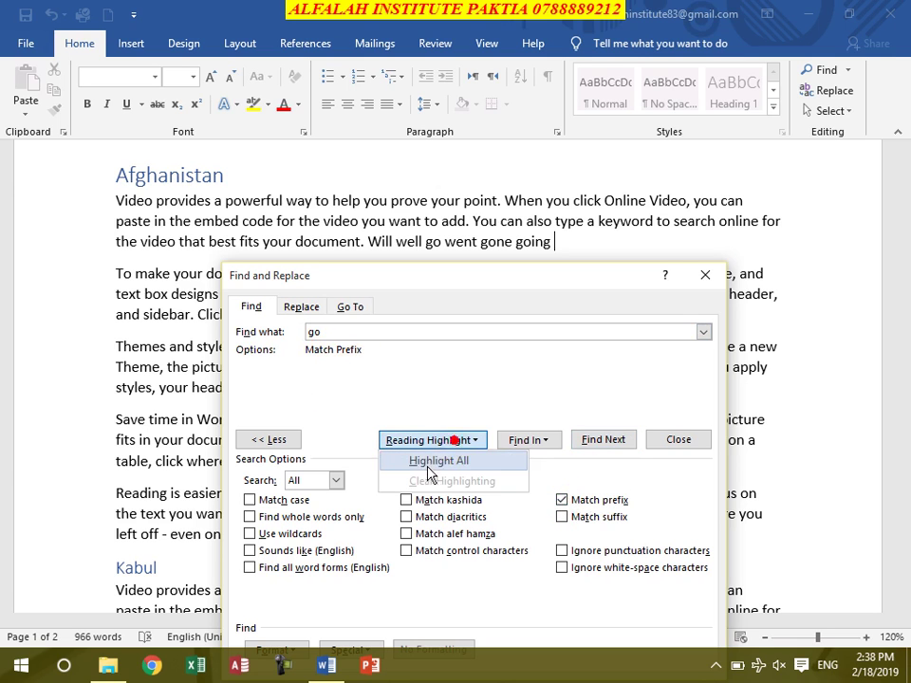
click(433, 472)
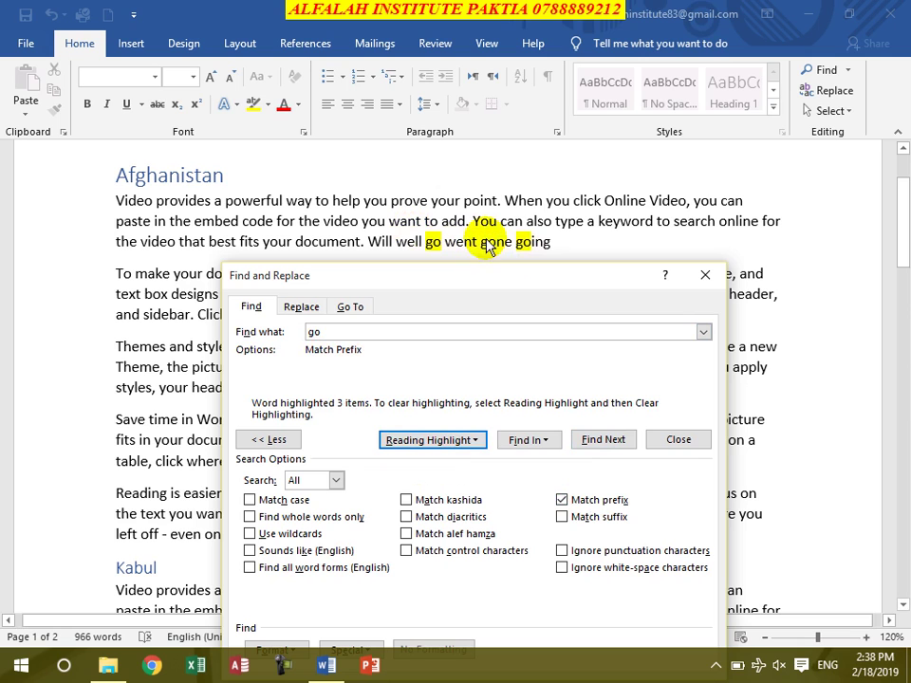
click(429, 439)
click(436, 491)
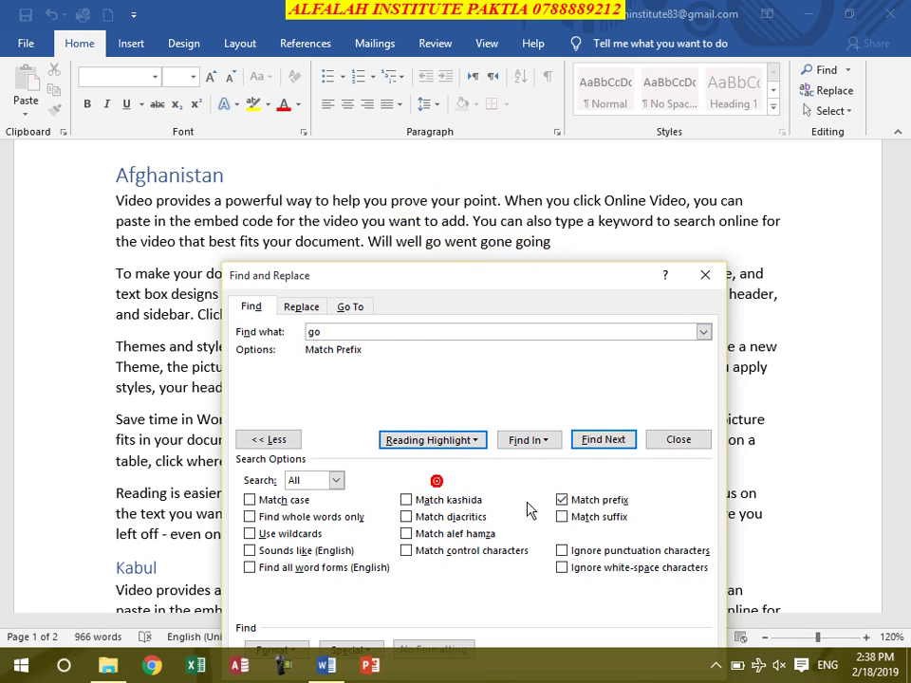
Step: Add Match suffix, highlight and clear the single match, then turn Match suffix off
click(561, 518)
click(438, 441)
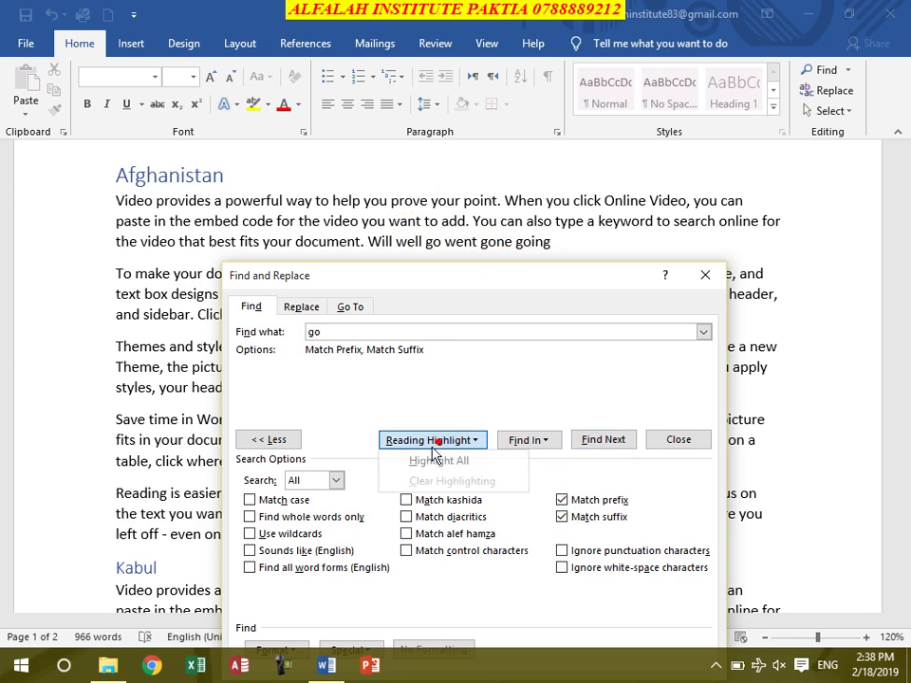
click(426, 462)
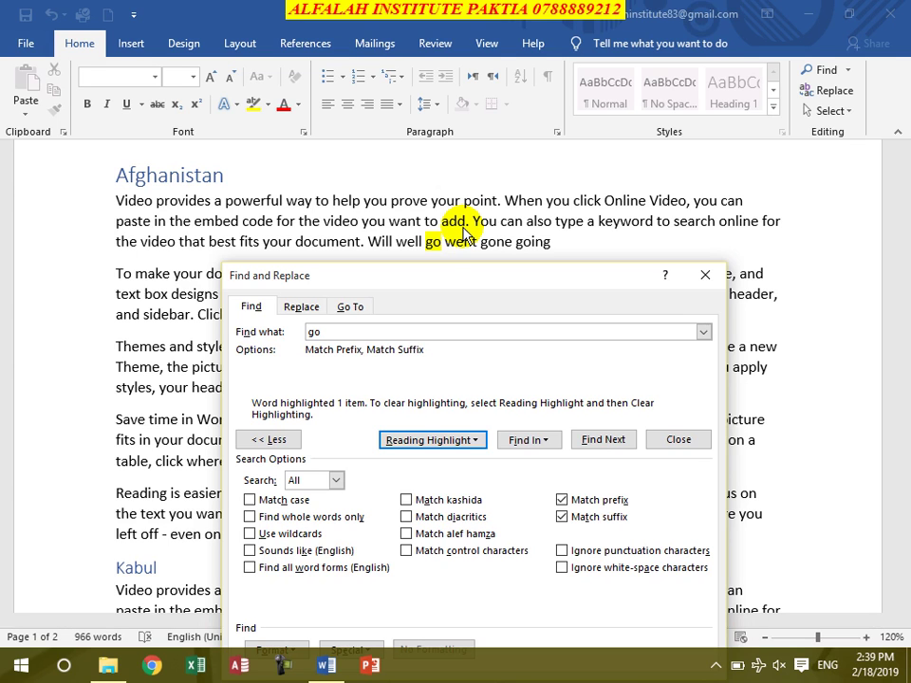
click(432, 439)
click(434, 477)
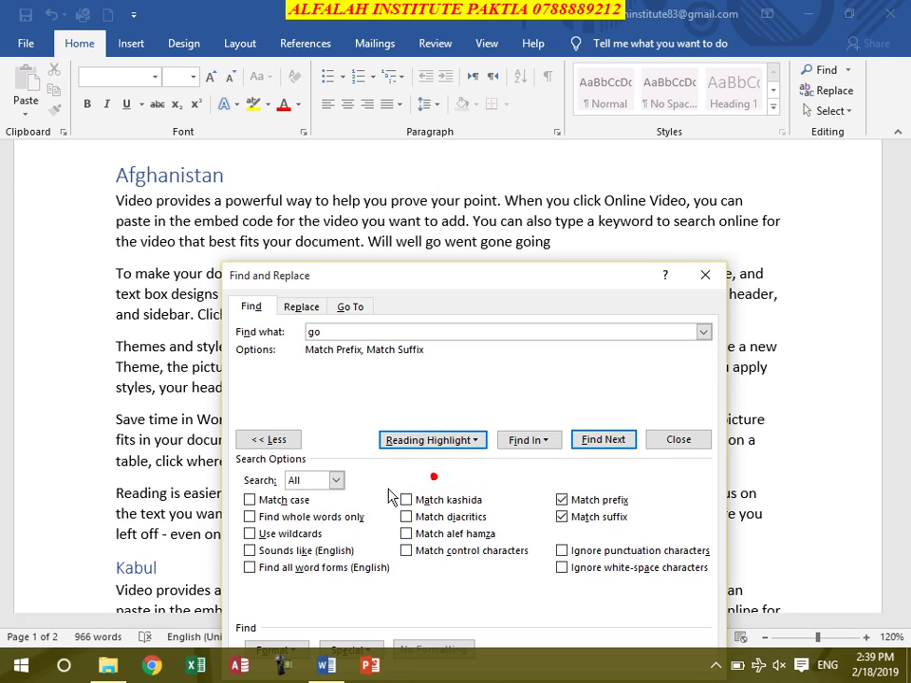
click(564, 517)
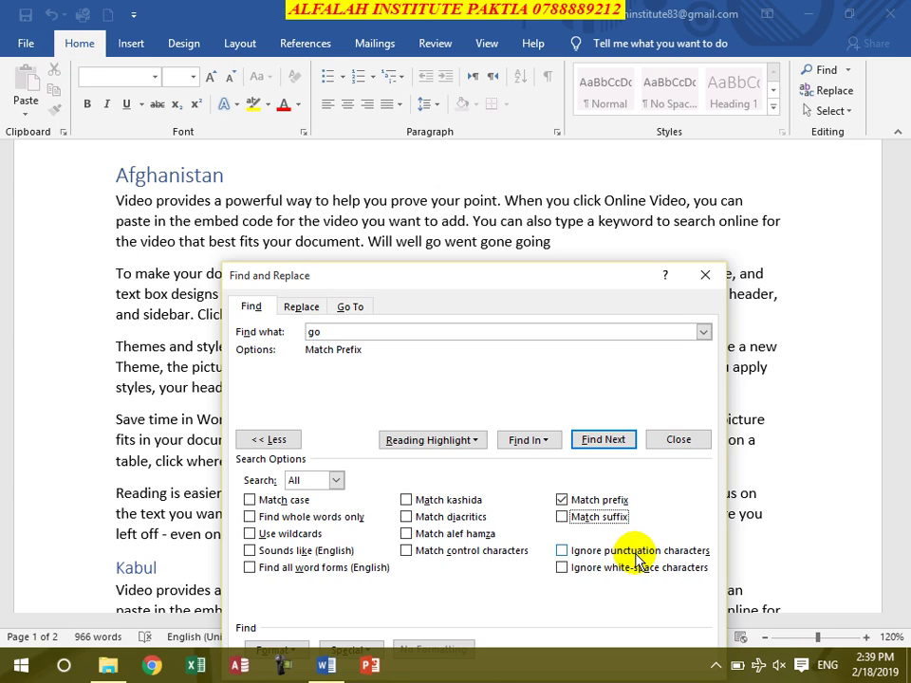
Step: Uncheck Match prefix, leaving 'go' as a plain search with no options
click(561, 499)
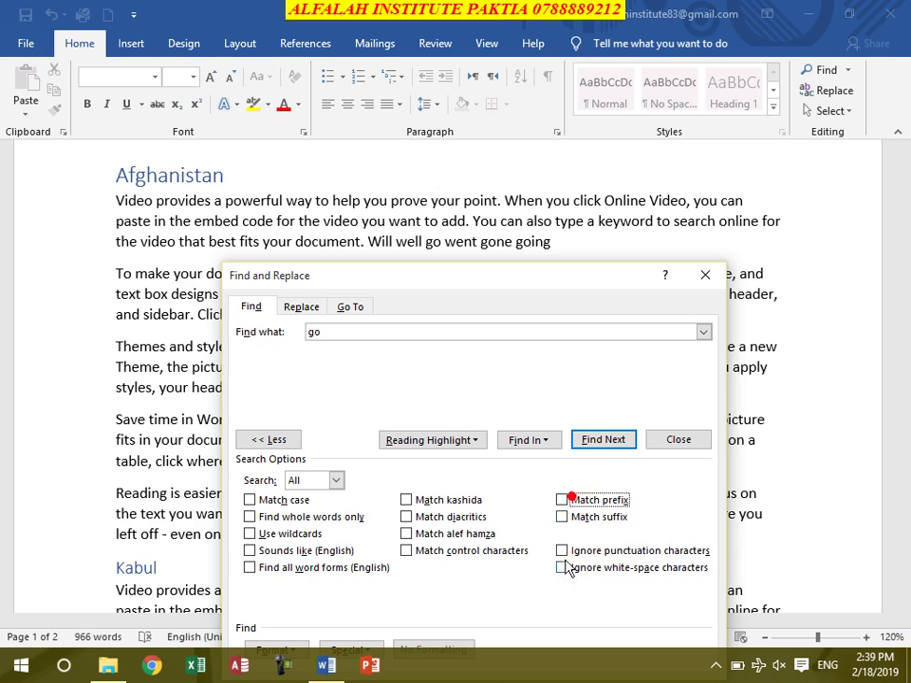
Step: Turn on Ignore punctuation and Ignore white-space characters for the 'go' search
click(562, 550)
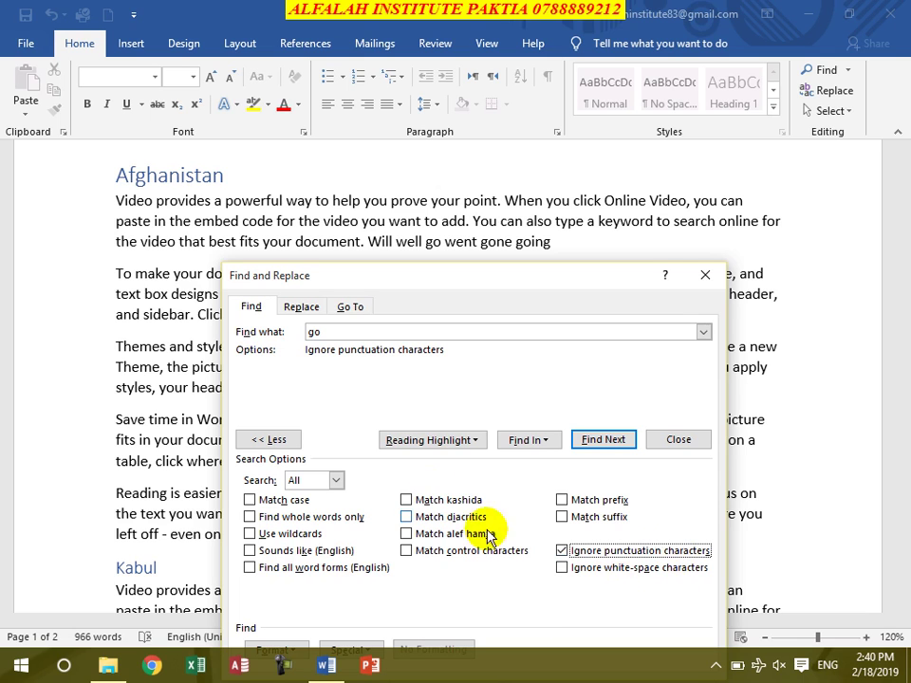
mouse_move(128, 329)
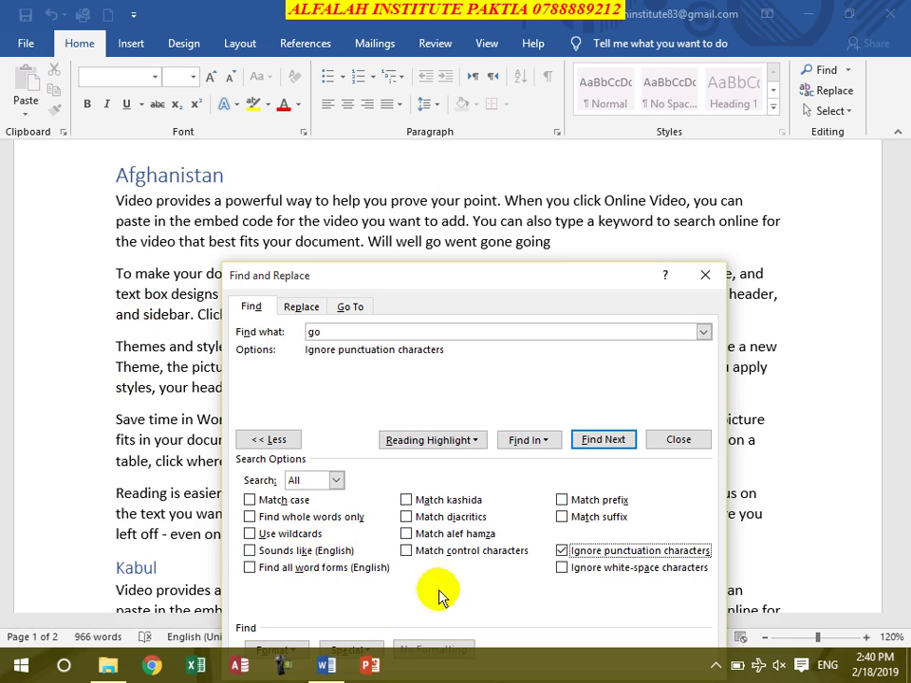
click(561, 567)
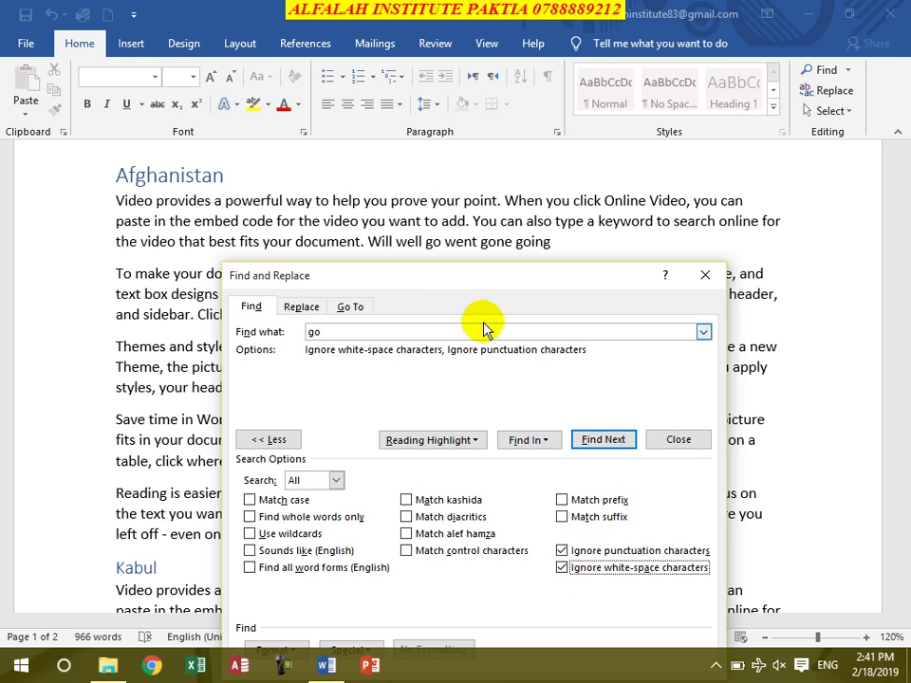
drag(498, 275, 522, 136)
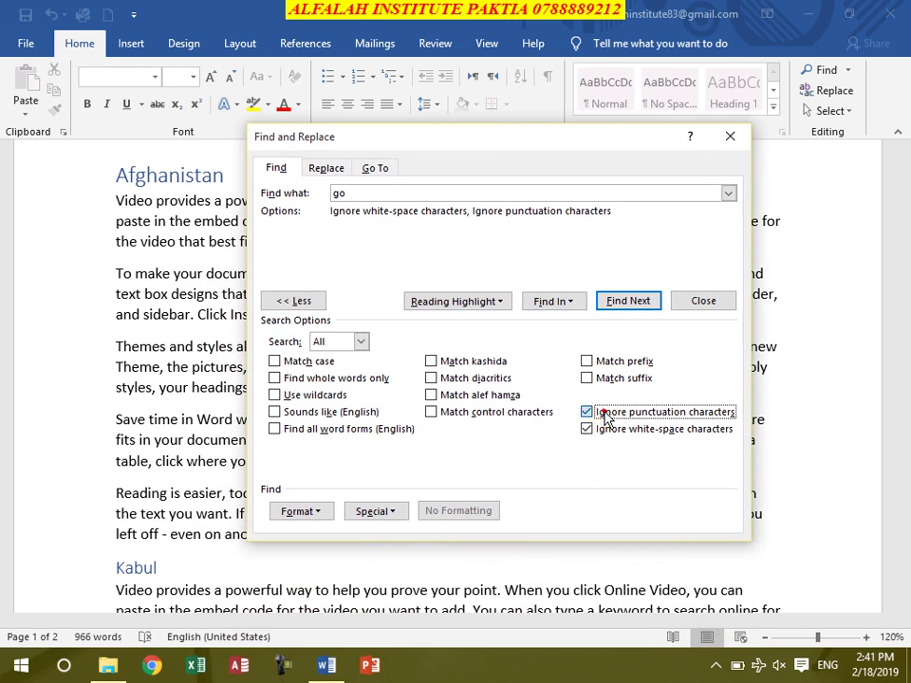
Step: Switch both Ignore punctuation and Ignore white-space options back off
click(608, 414)
click(610, 429)
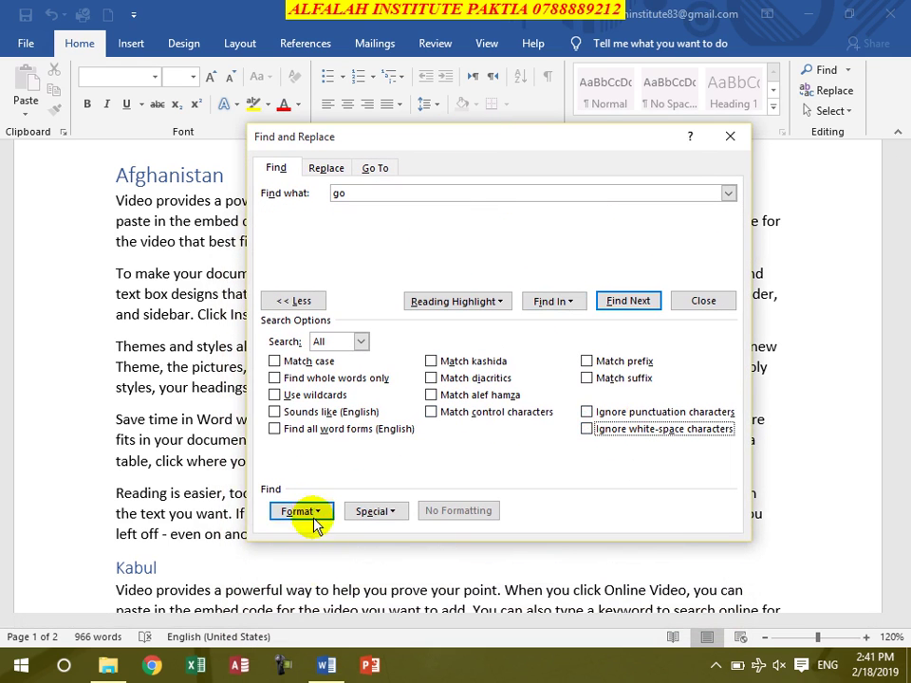
drag(368, 167, 384, 359)
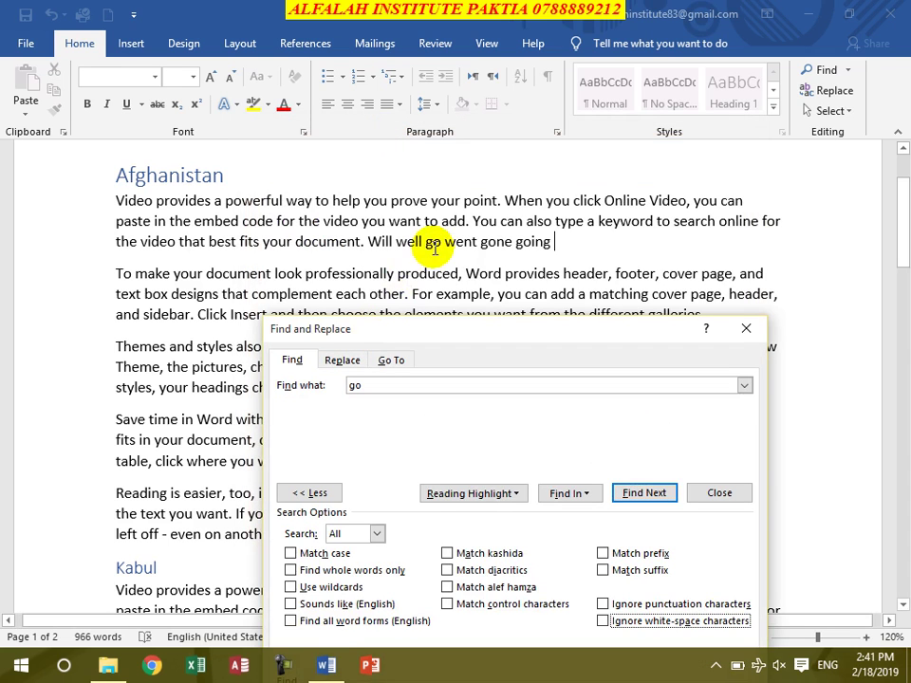
Step: Colour the word 'go' after 'Will well' light blue
double_click(434, 243)
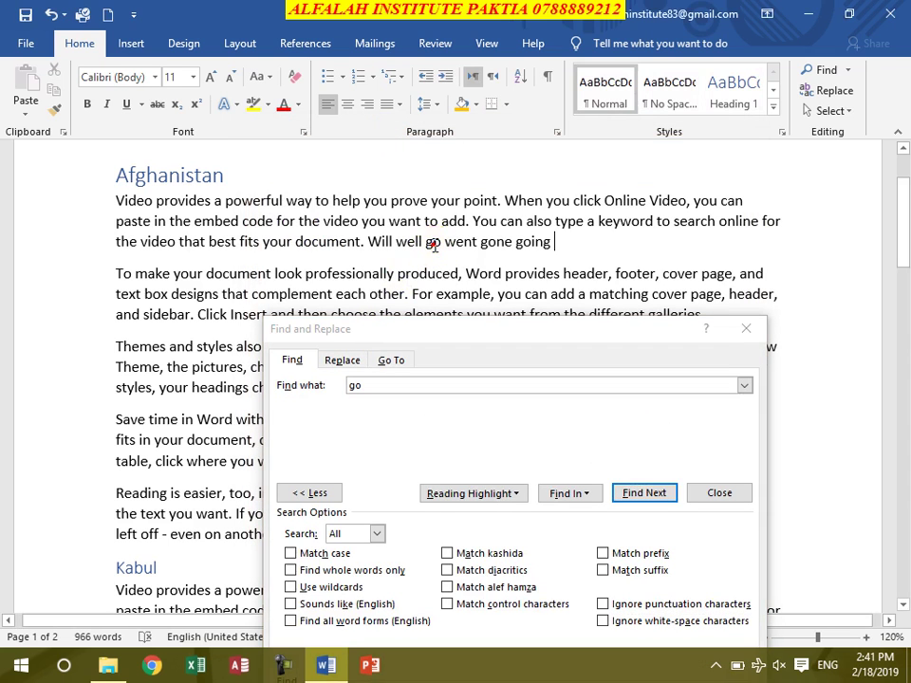
click(297, 104)
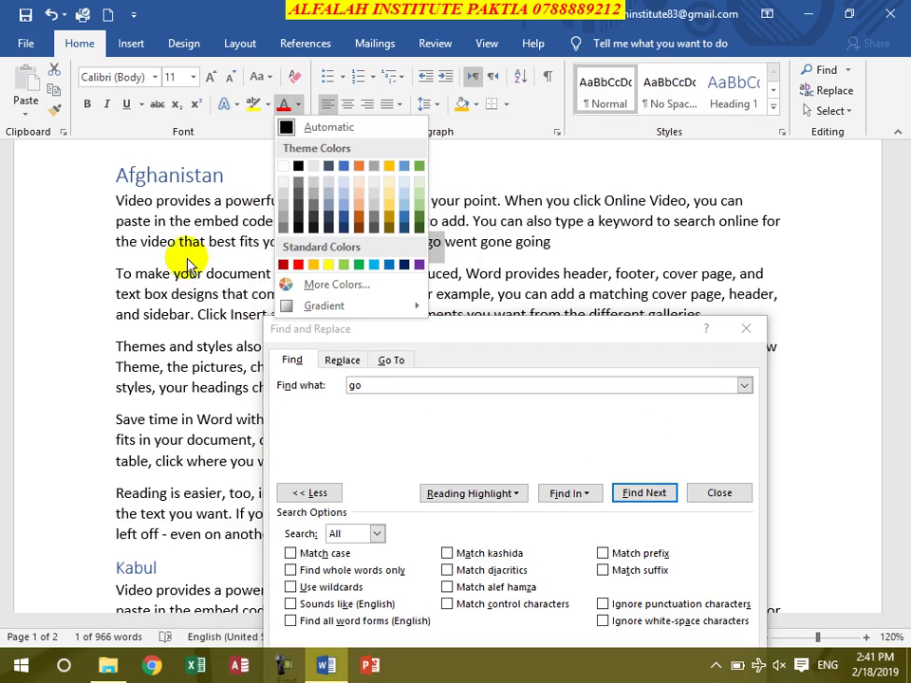
click(378, 265)
click(438, 257)
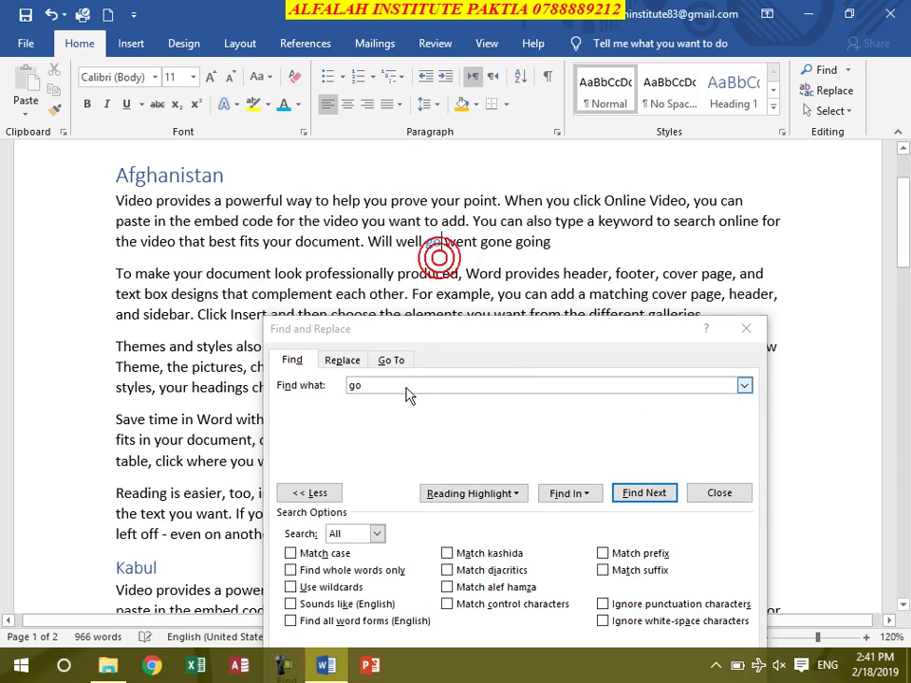
drag(413, 331, 465, 294)
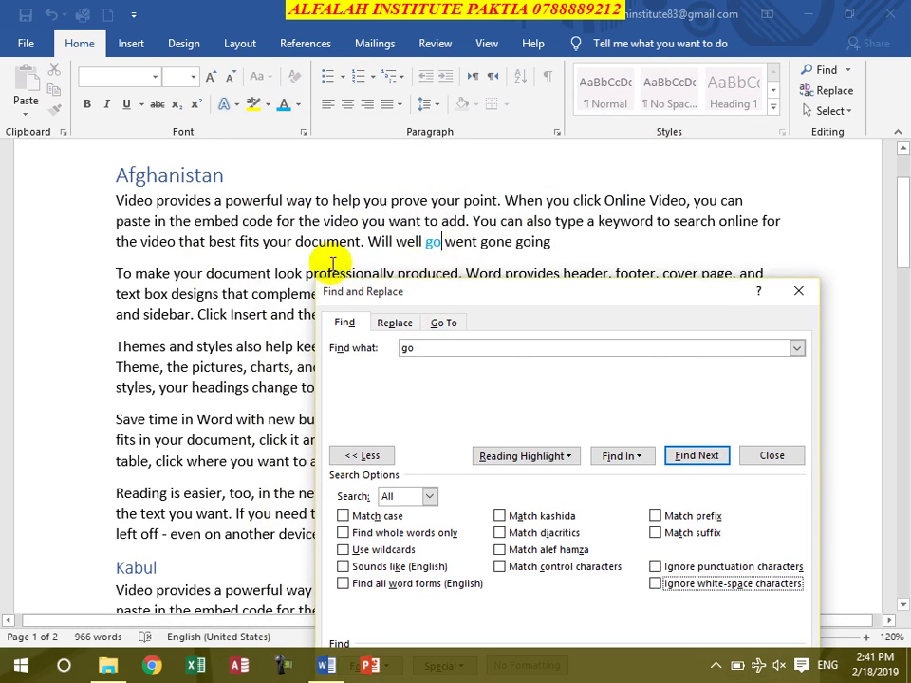
click(395, 264)
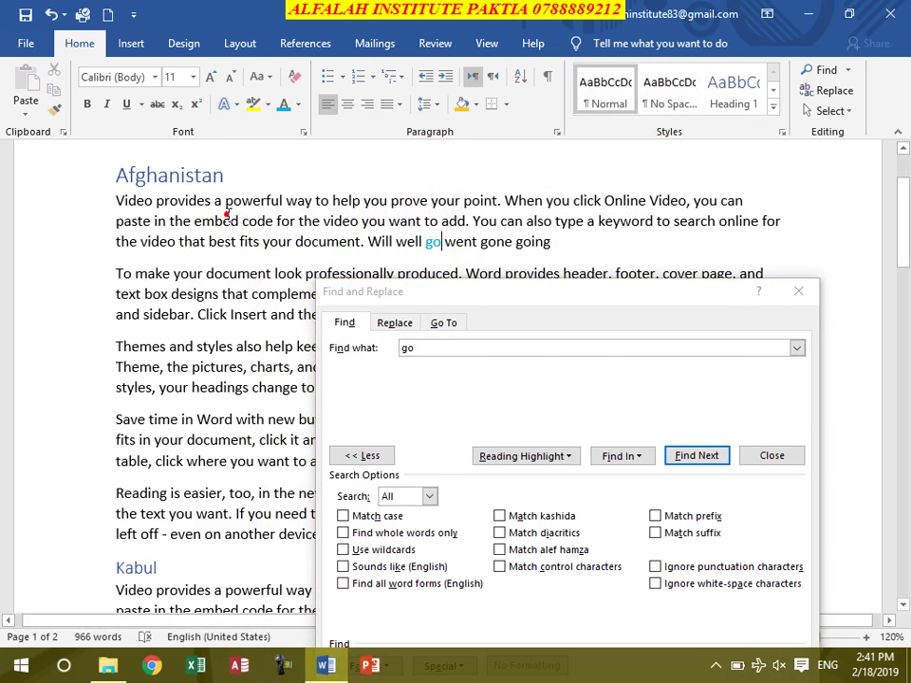
Step: Highlight all matches of 'go', then clear the highlighting
click(525, 456)
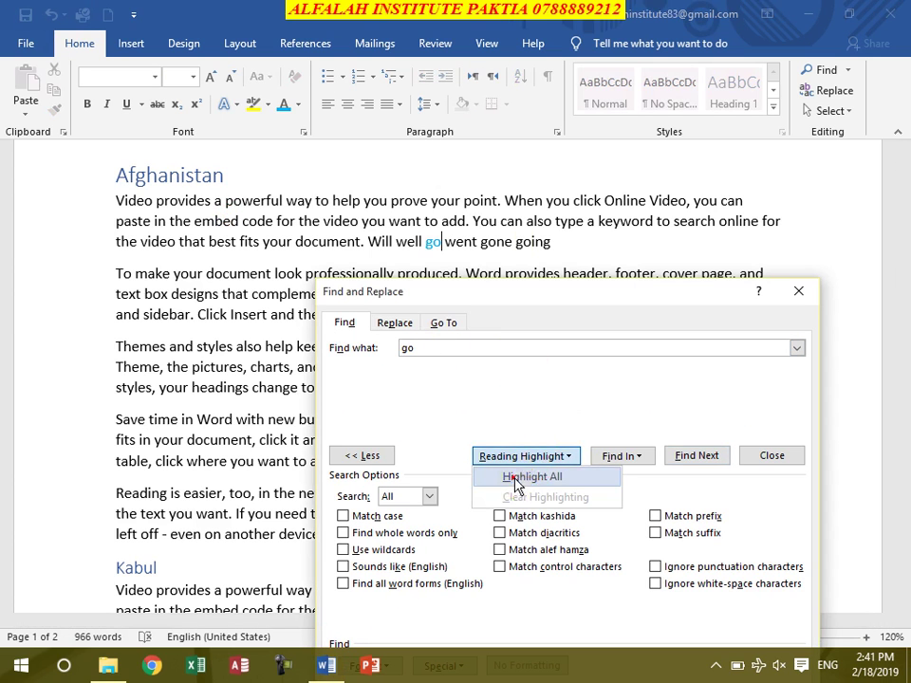
click(517, 477)
click(513, 456)
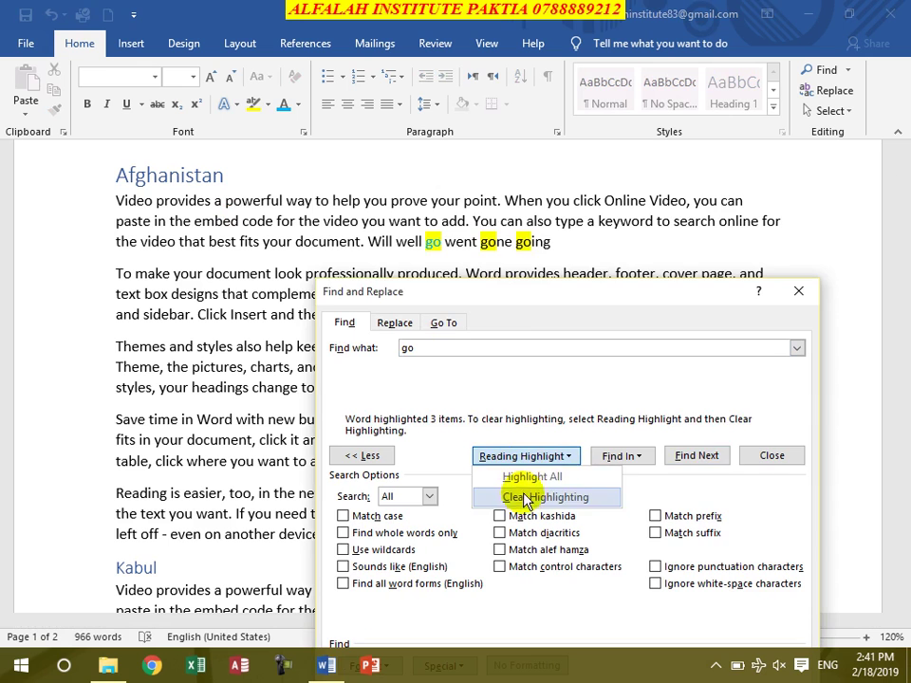
click(525, 497)
drag(525, 292, 518, 197)
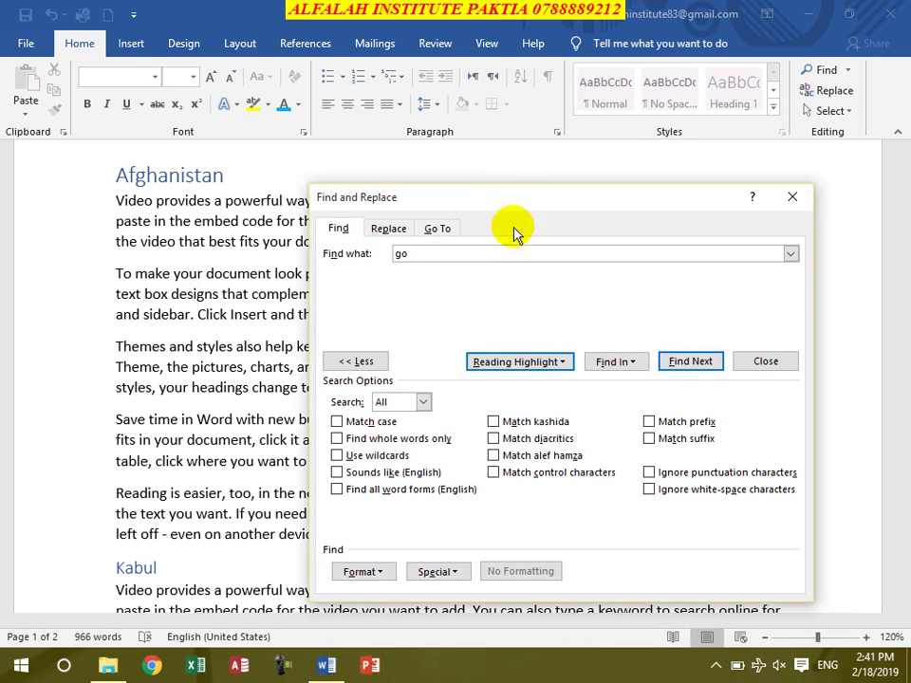
Step: Open the Find Font dialog from the Format menu in Find and Replace
click(376, 572)
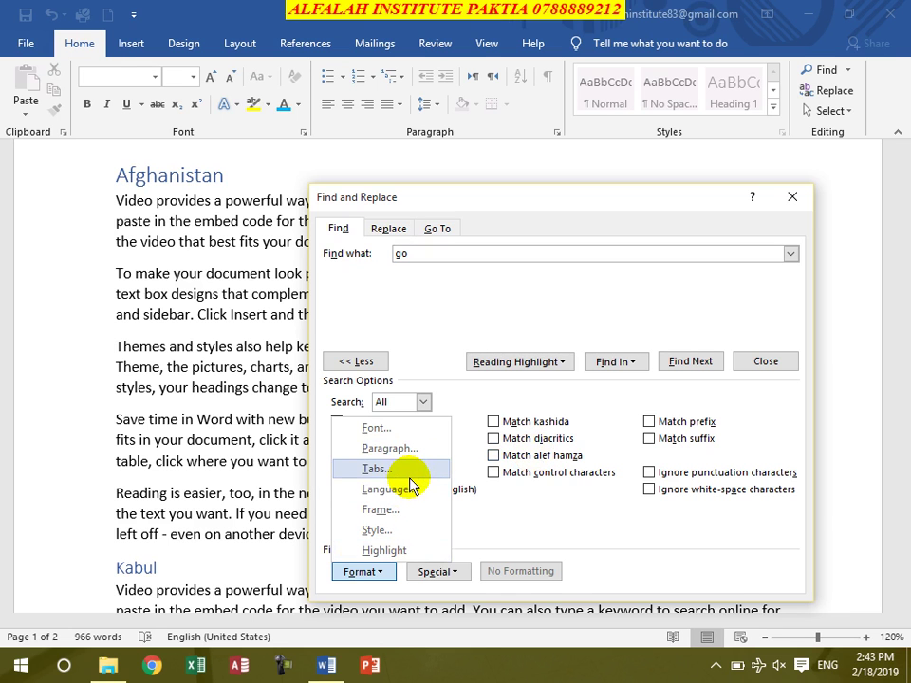
click(376, 427)
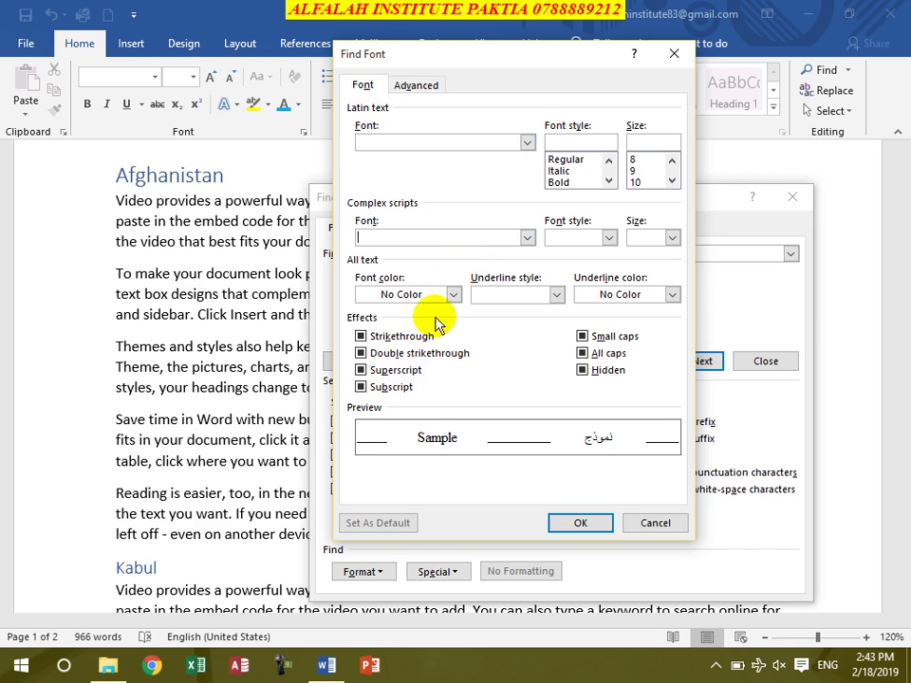
Step: Set the Find Font colour criterion to Light Blue
click(453, 294)
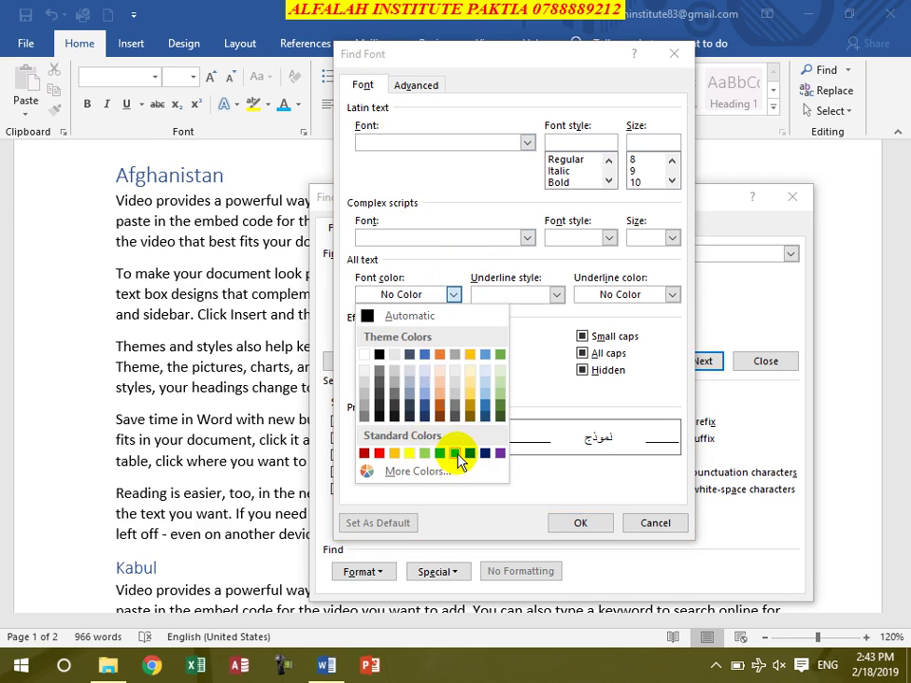
click(581, 524)
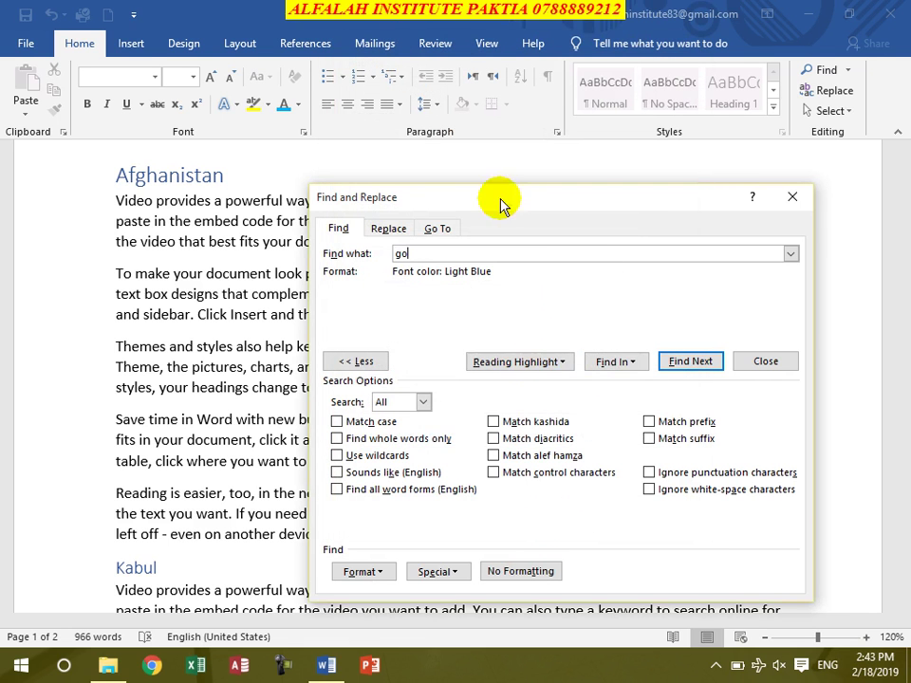
drag(501, 200, 434, 283)
click(452, 446)
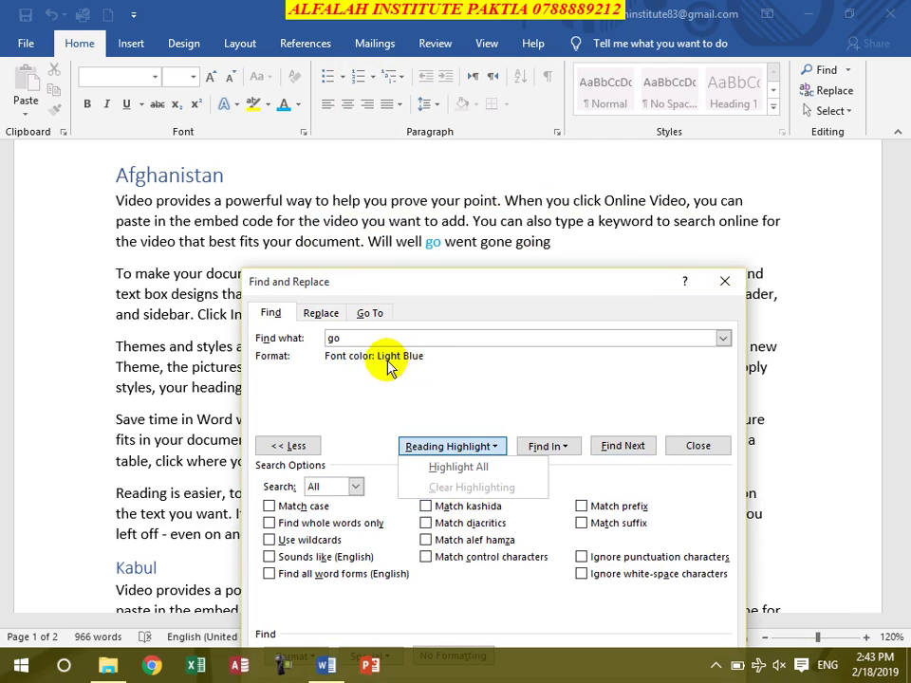
click(458, 466)
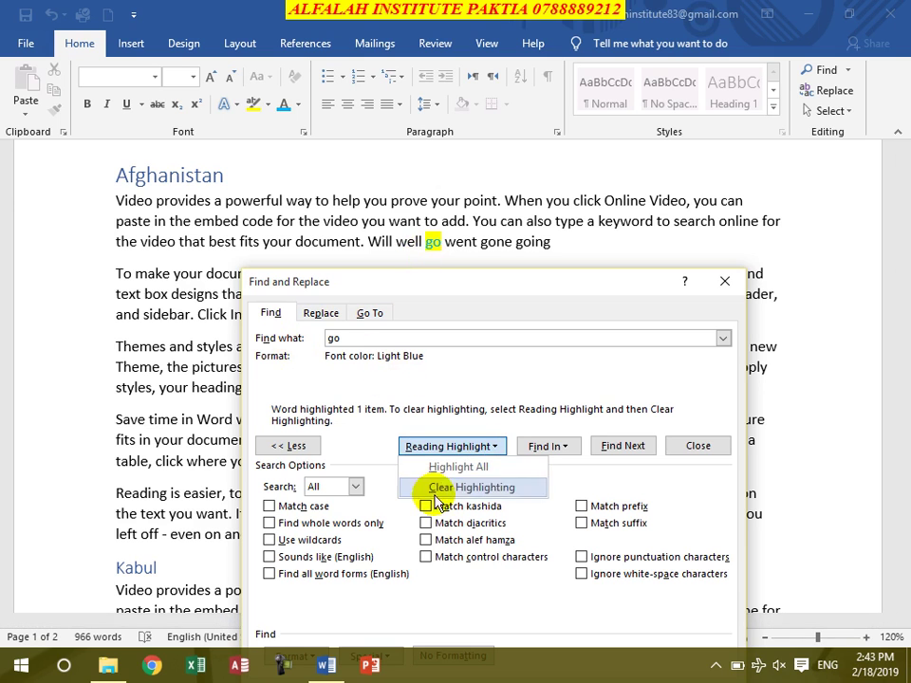
click(471, 488)
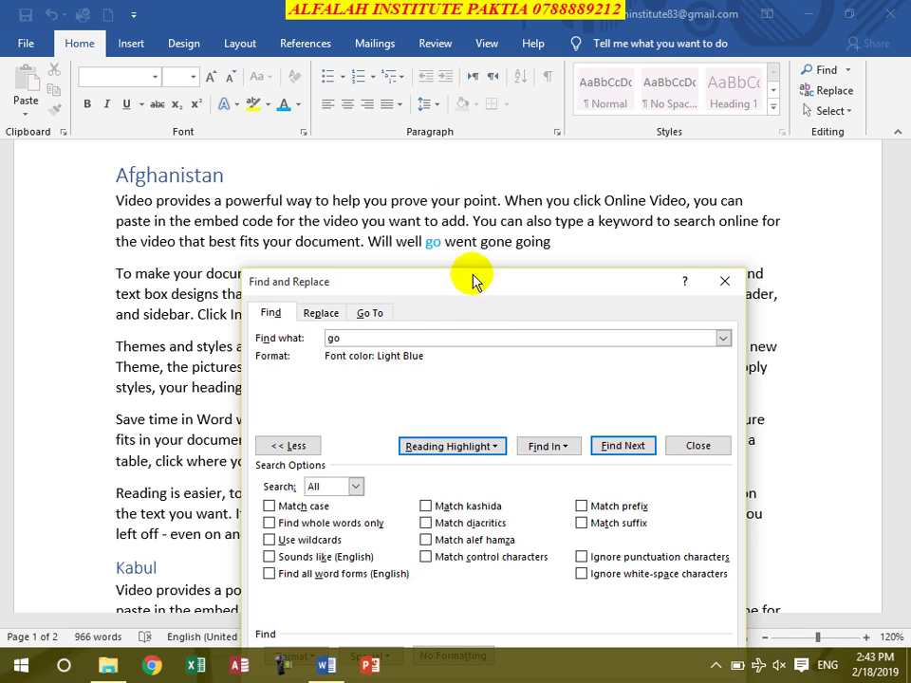
drag(472, 278, 515, 130)
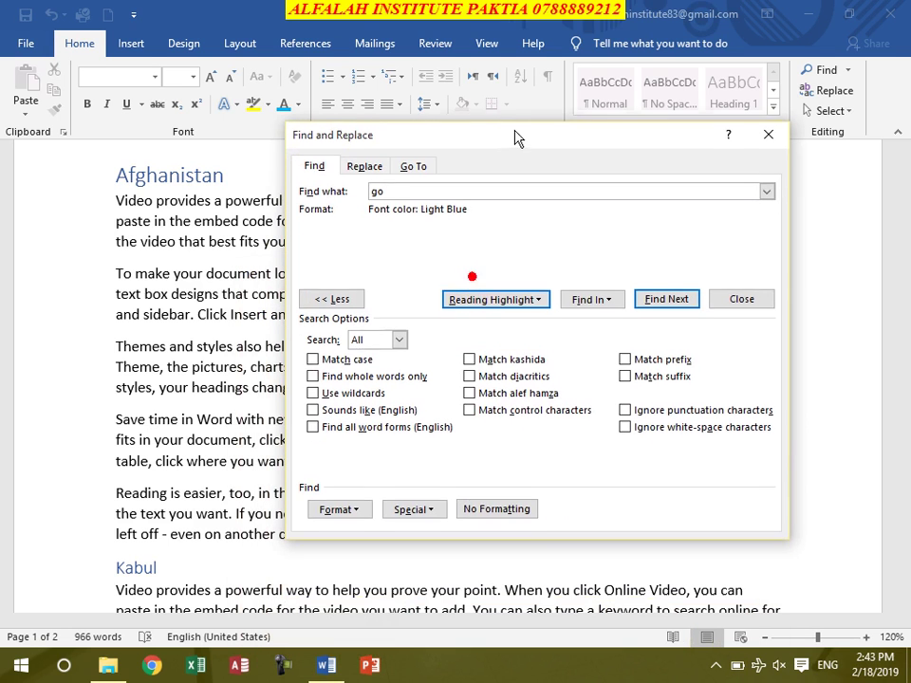
click(493, 512)
Step: Open and dismiss the Special characters list, then close the Find and Replace window
click(408, 510)
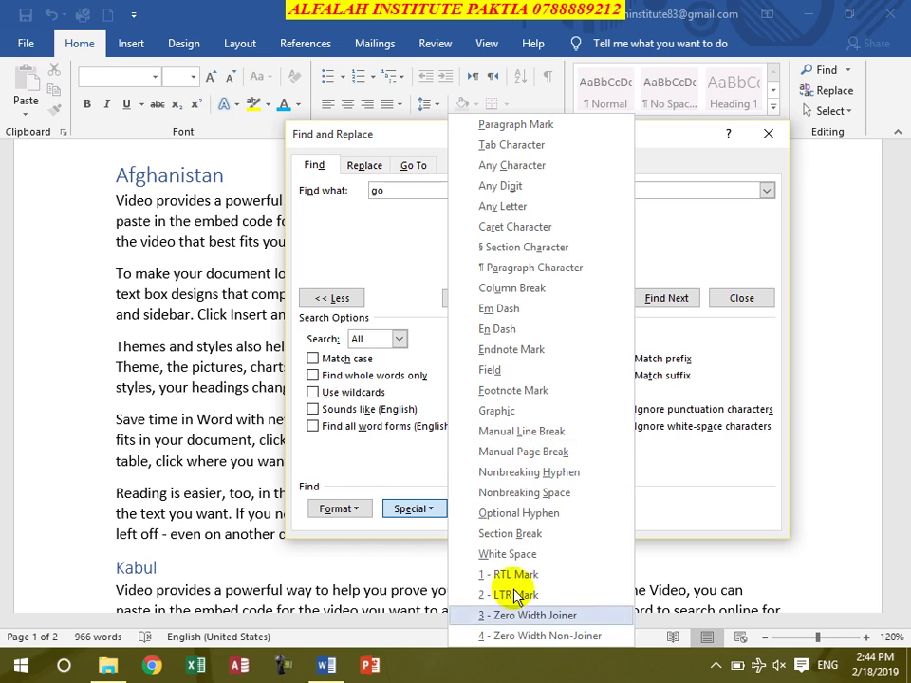
click(384, 245)
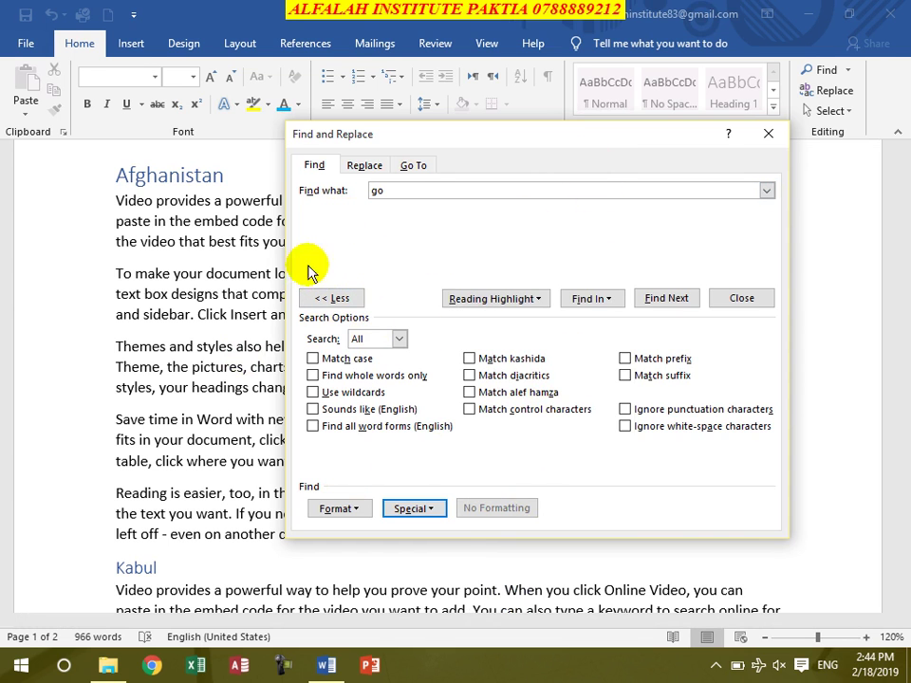
click(767, 138)
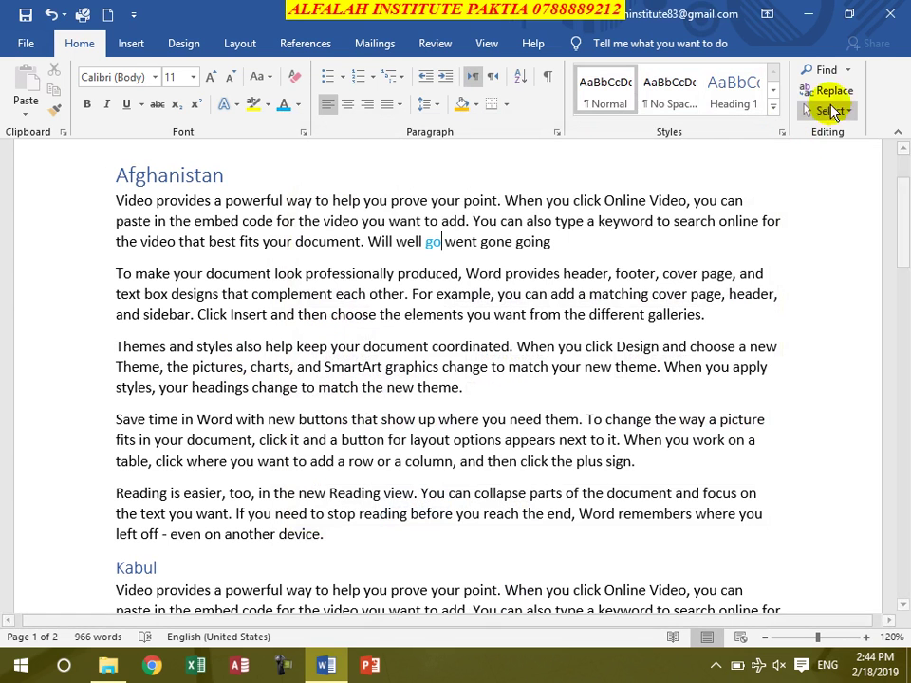
Step: Use Go To with Page selected to jump to page 2
click(848, 70)
click(786, 139)
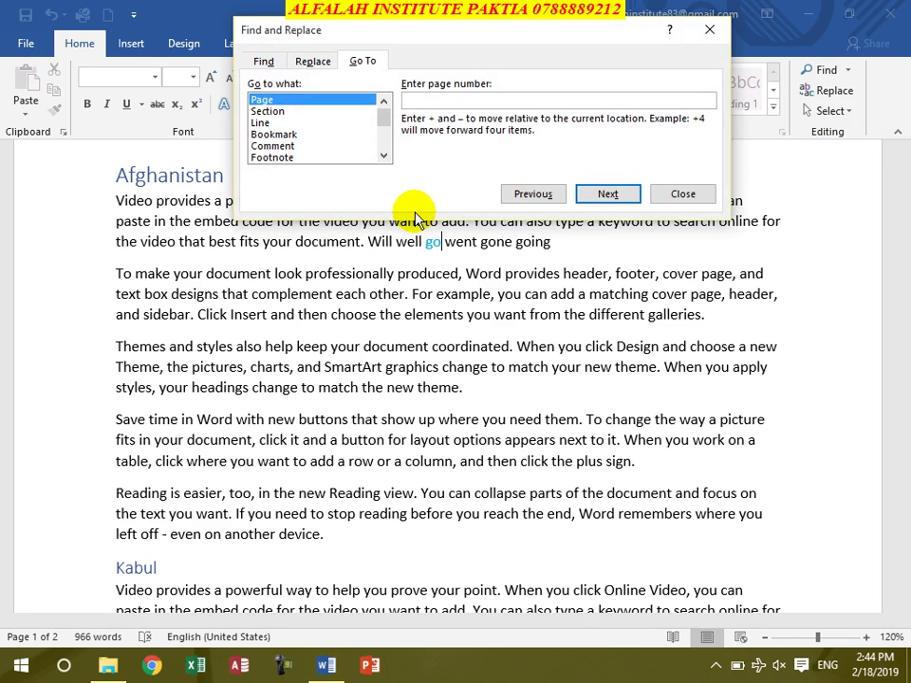
click(276, 124)
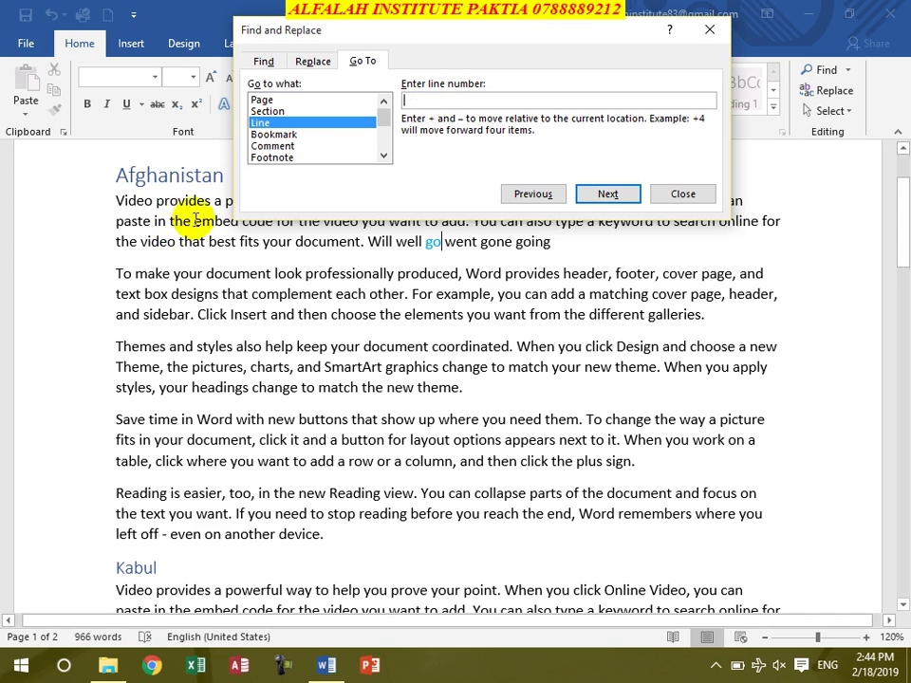
click(262, 99)
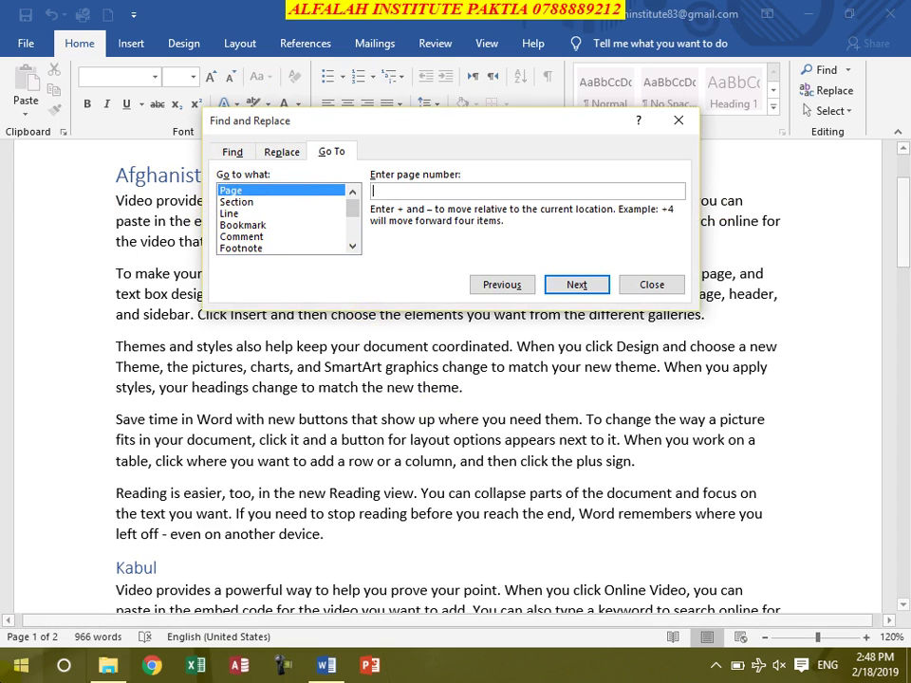
text(2)
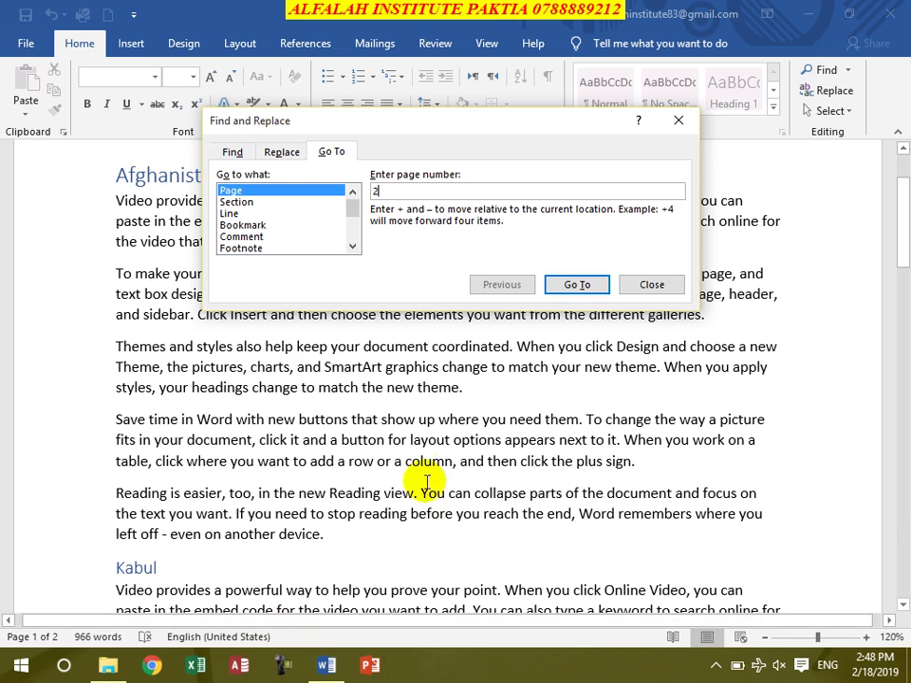
click(577, 284)
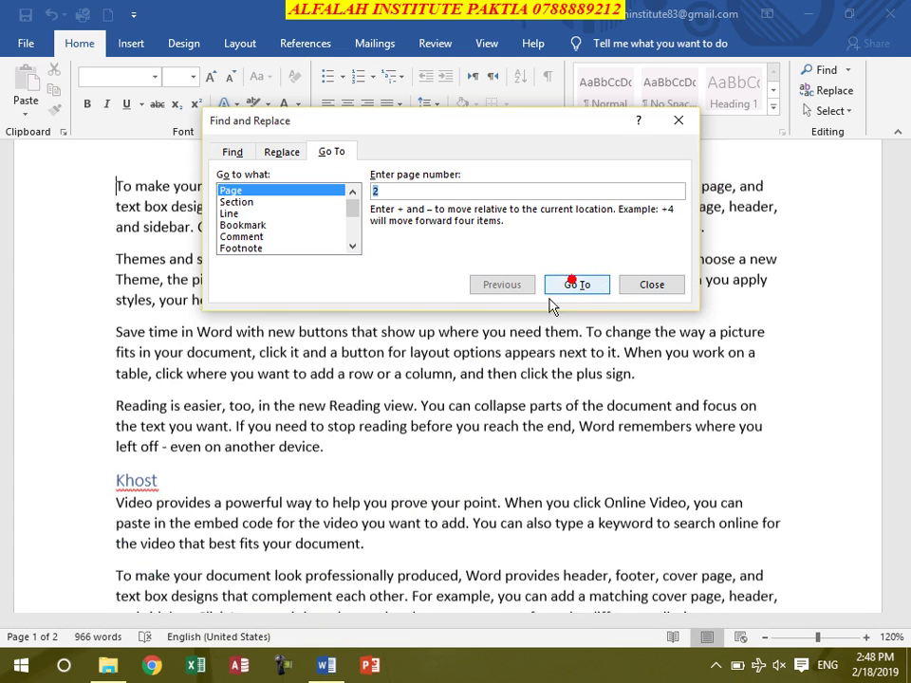
click(243, 431)
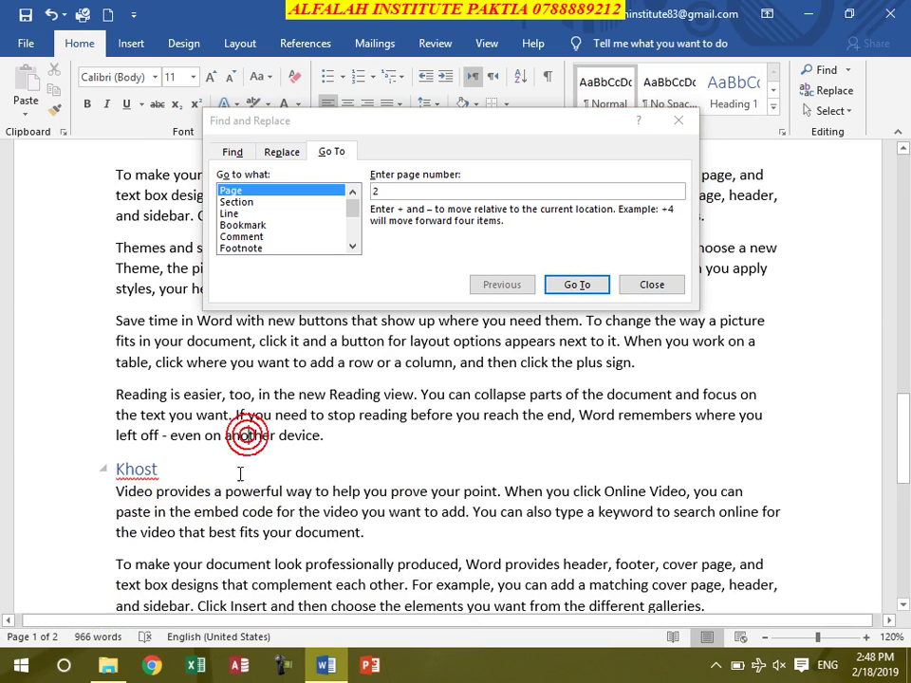
Step: Switch the Go To target to Section, then close the Go To dialog
drag(905, 438, 904, 434)
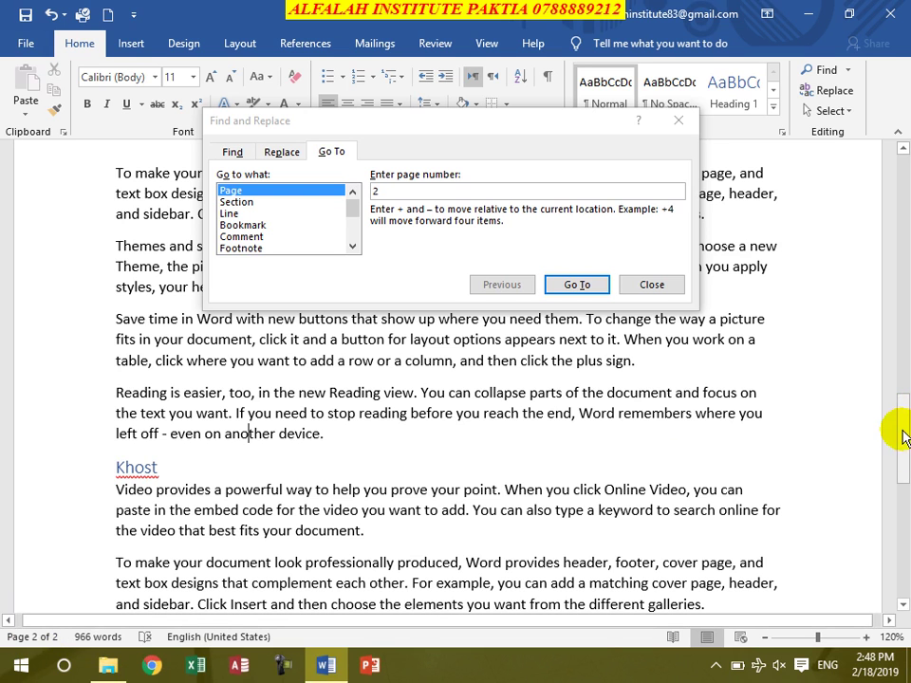
mouse_move(904, 437)
mouse_down()
mouse_move(904, 363)
mouse_move(894, 589)
mouse_move(904, 370)
mouse_up()
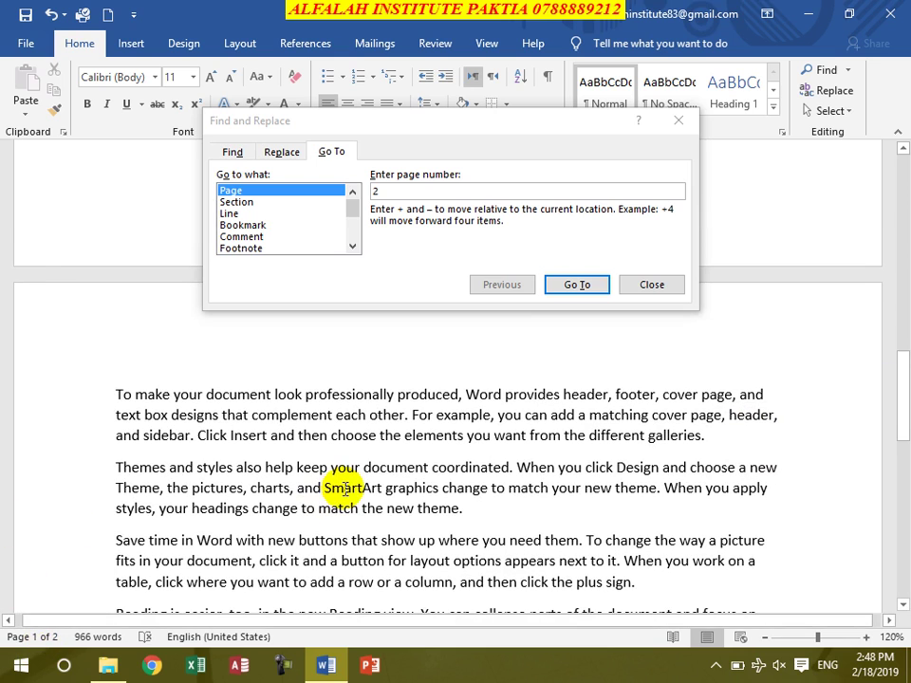
click(342, 487)
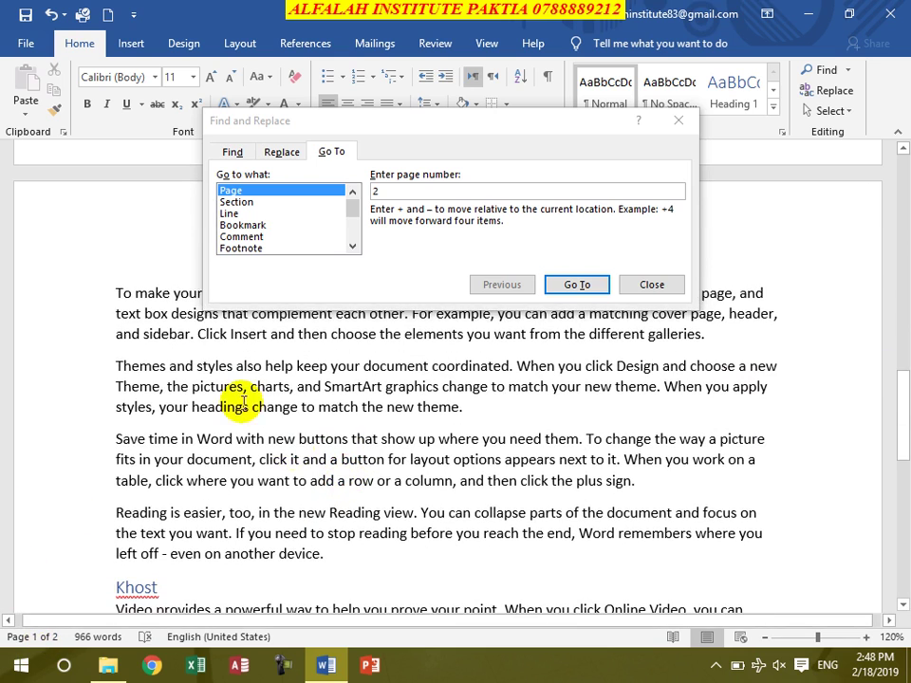
click(252, 203)
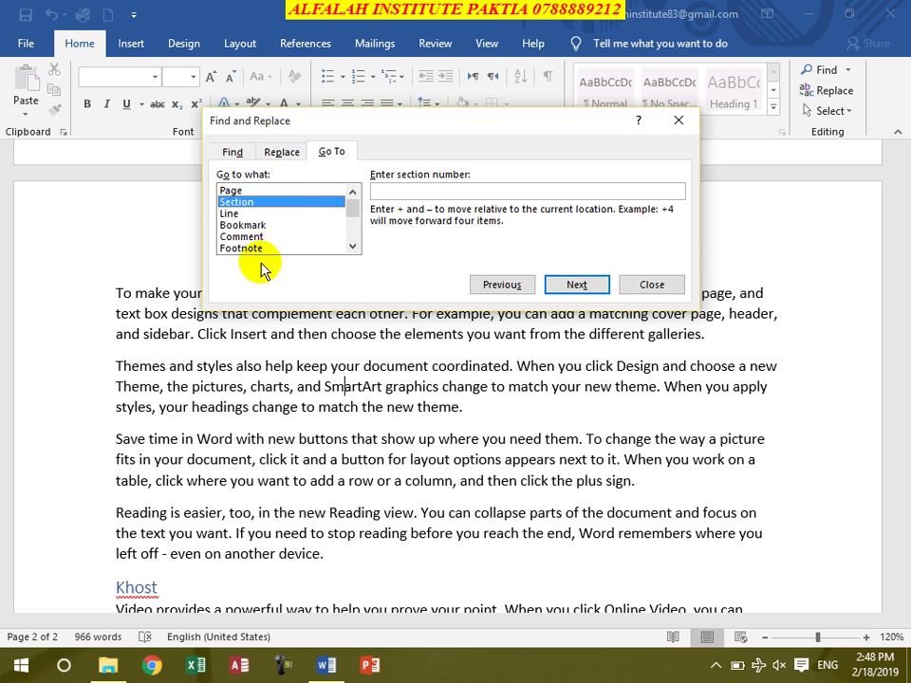
drag(351, 205, 350, 197)
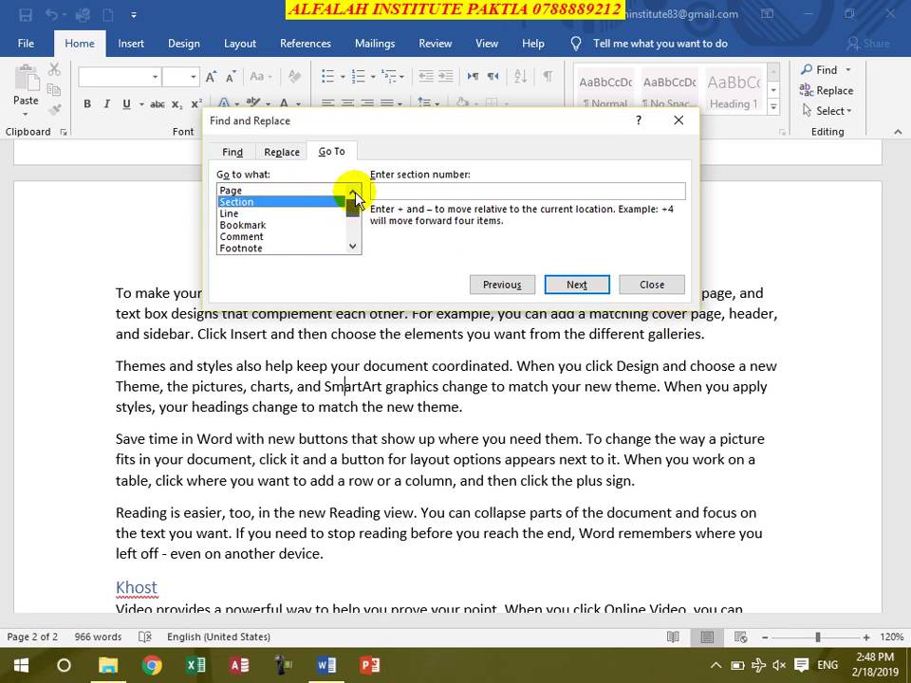
click(649, 285)
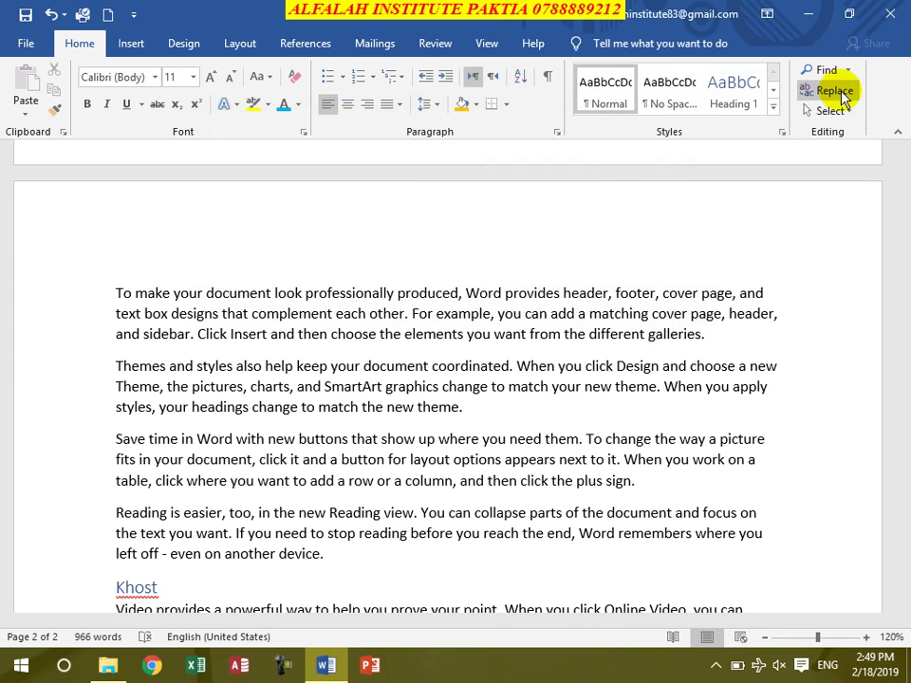
Step: Replace All the light-blue 'go' with 'PaktiaKot' (one replacement) and close the dialog
click(835, 91)
text(PaktiaKot)
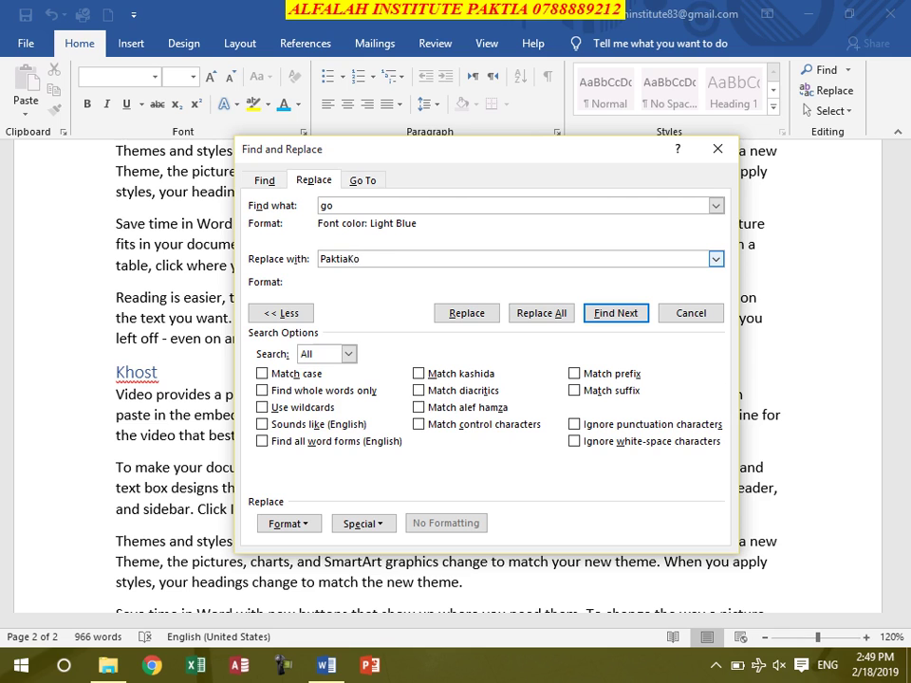
click(522, 322)
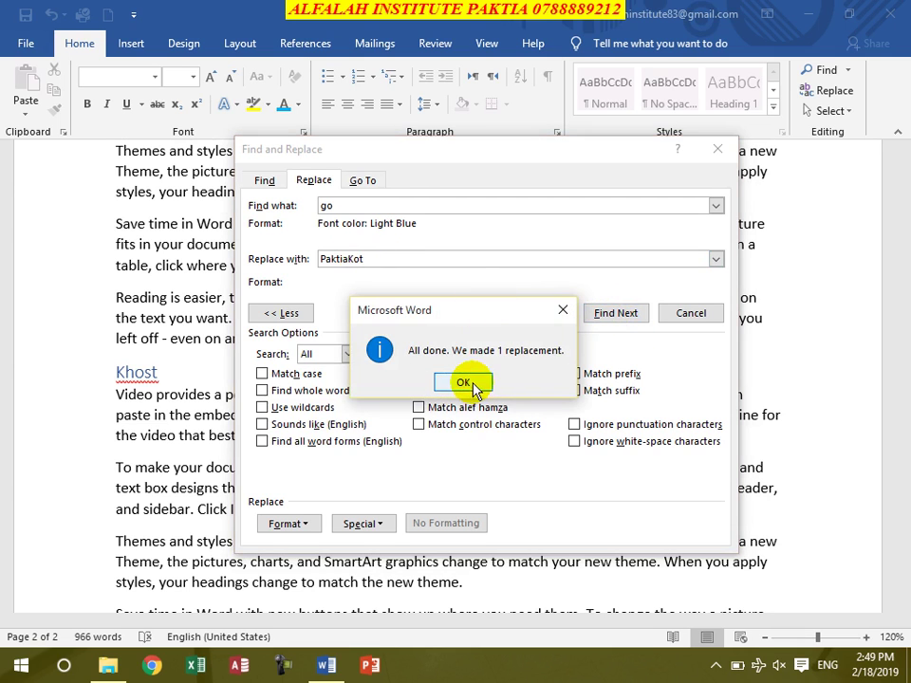
click(463, 381)
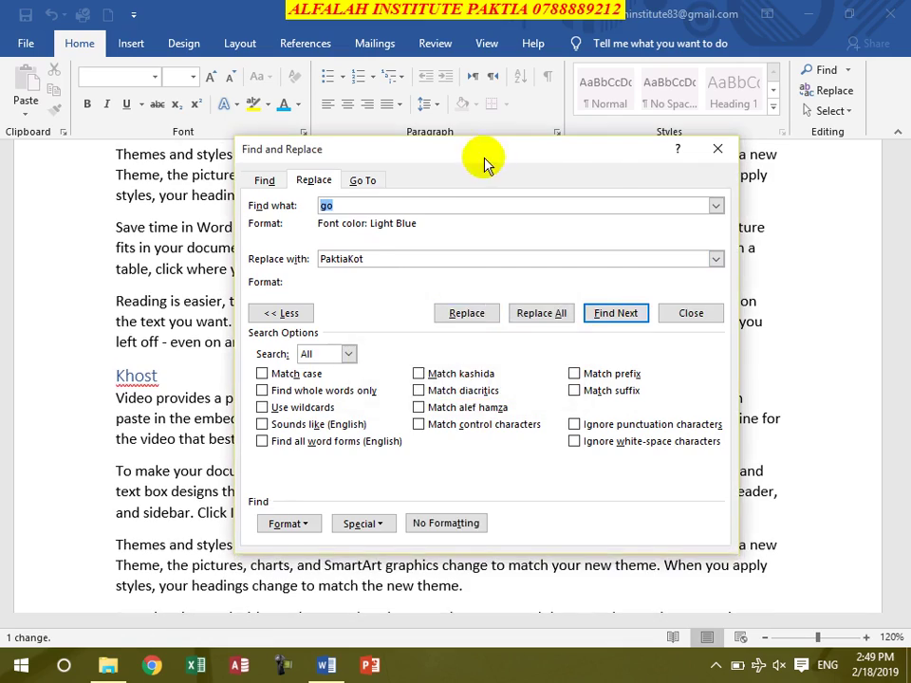
scroll(492, 250, up, 5)
scroll(494, 255, up, 5)
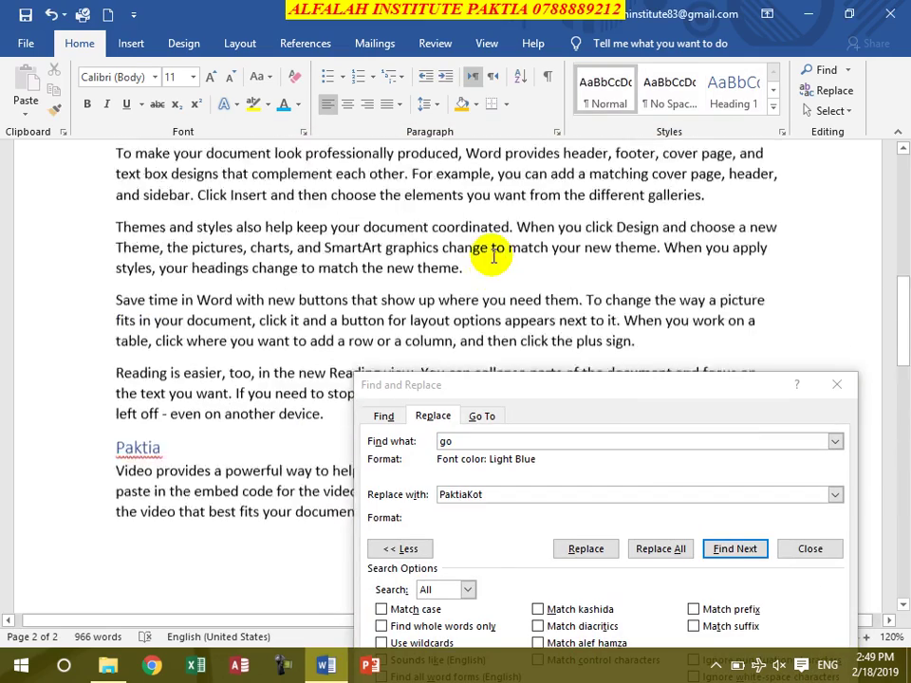
scroll(493, 255, up, 5)
scroll(493, 255, up, 5)
scroll(494, 255, down, 2)
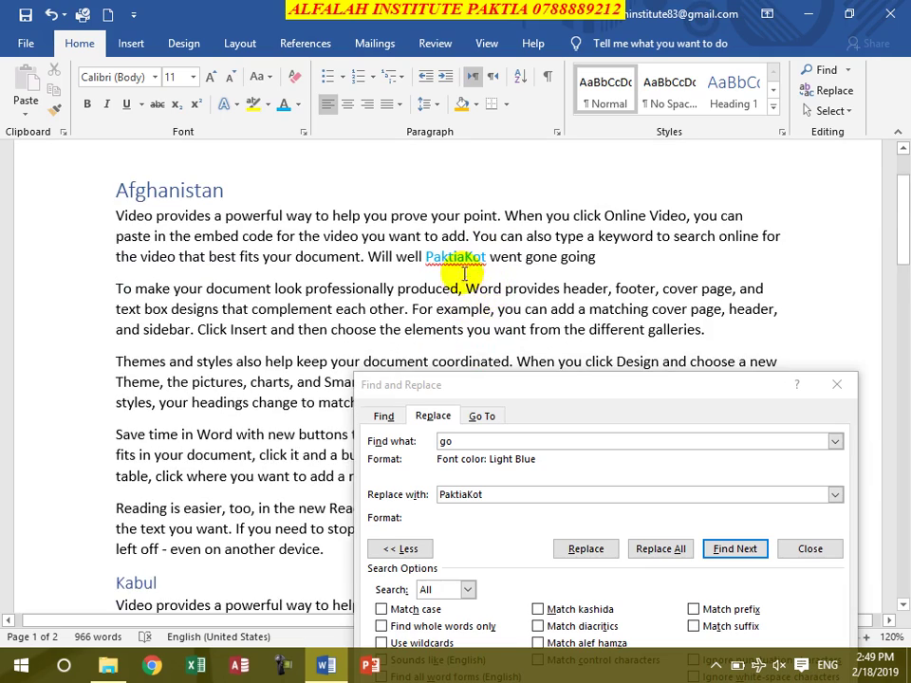
mouse_move(566, 392)
mouse_down()
mouse_move(445, 369)
mouse_move(410, 183)
mouse_up()
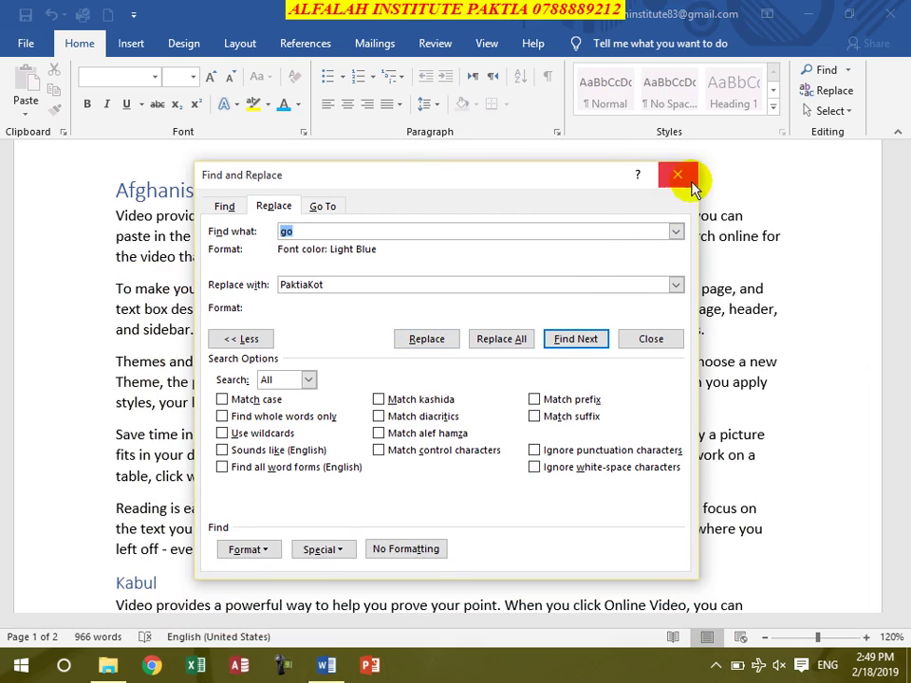
click(678, 177)
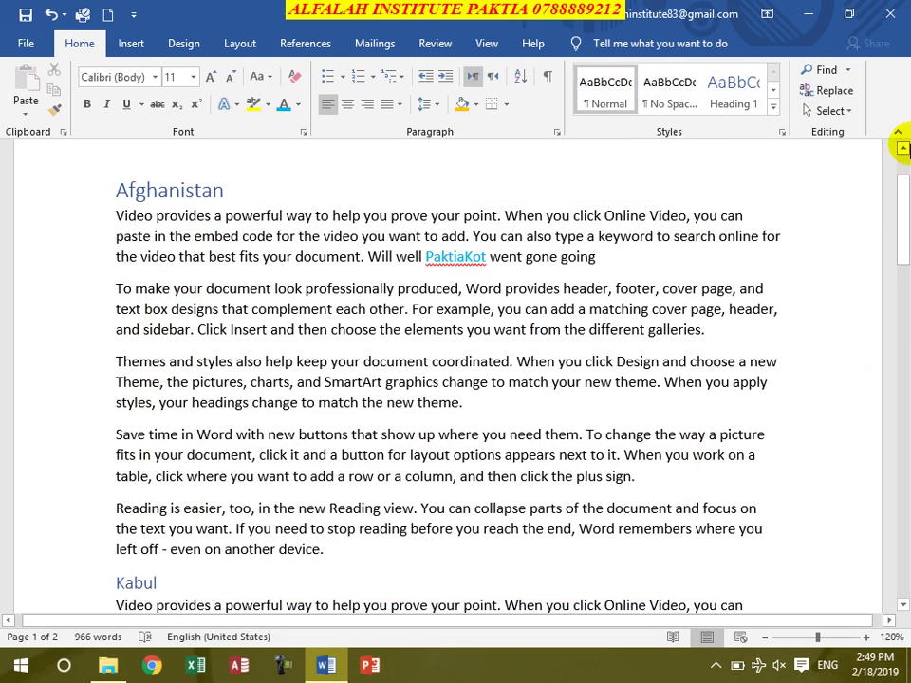
Step: Select the whole document with Select All, deselect it, then show the Insert tab
click(847, 113)
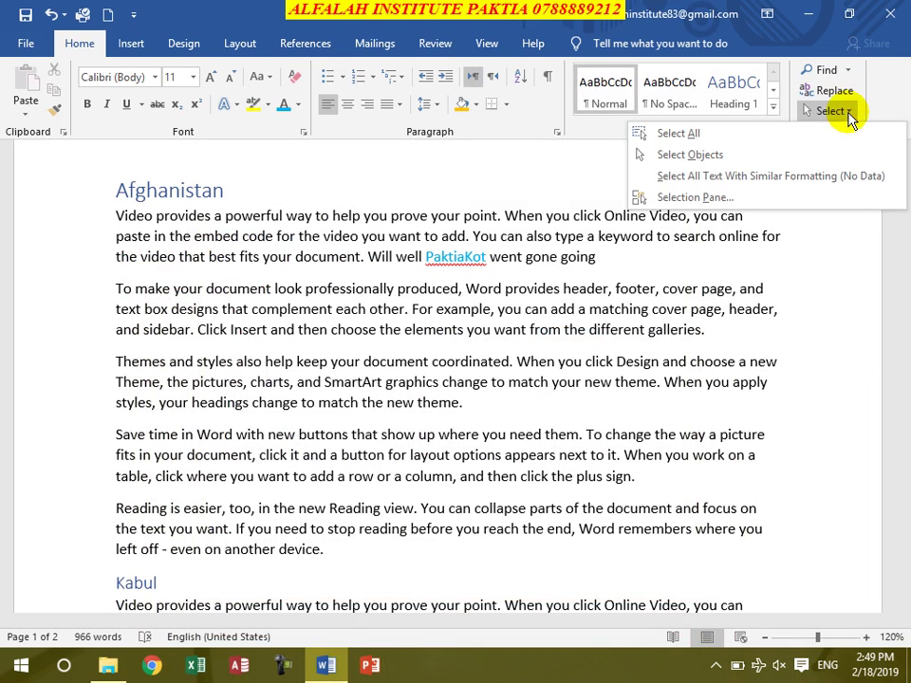
click(736, 132)
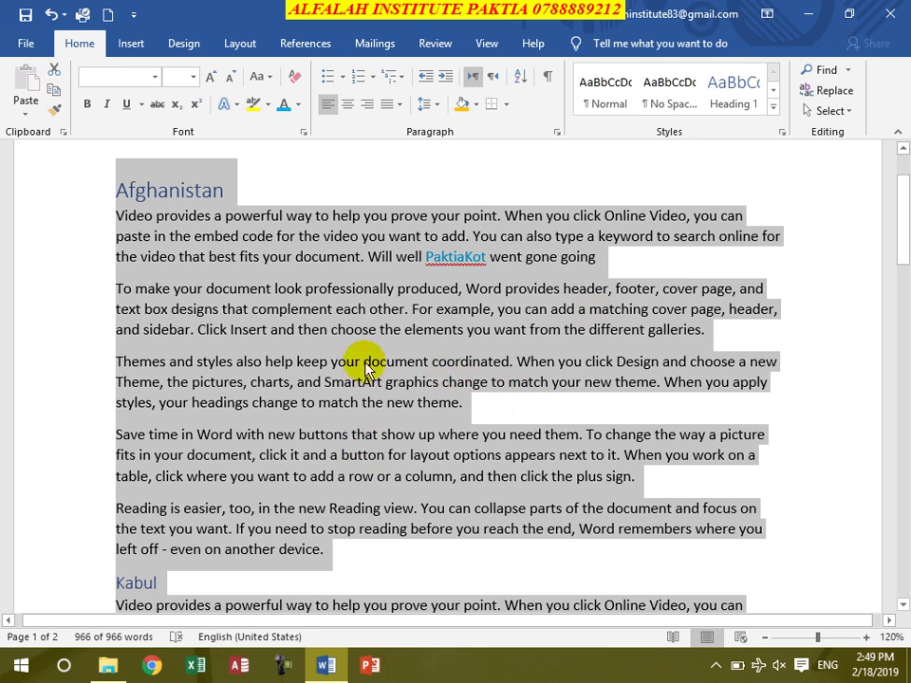
click(322, 329)
click(833, 111)
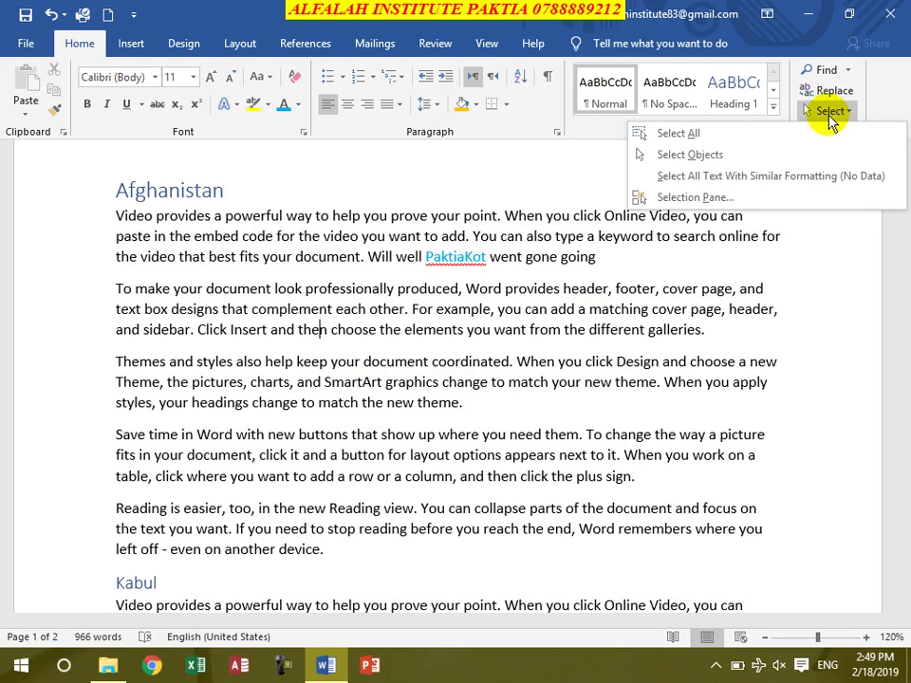
click(285, 293)
click(132, 42)
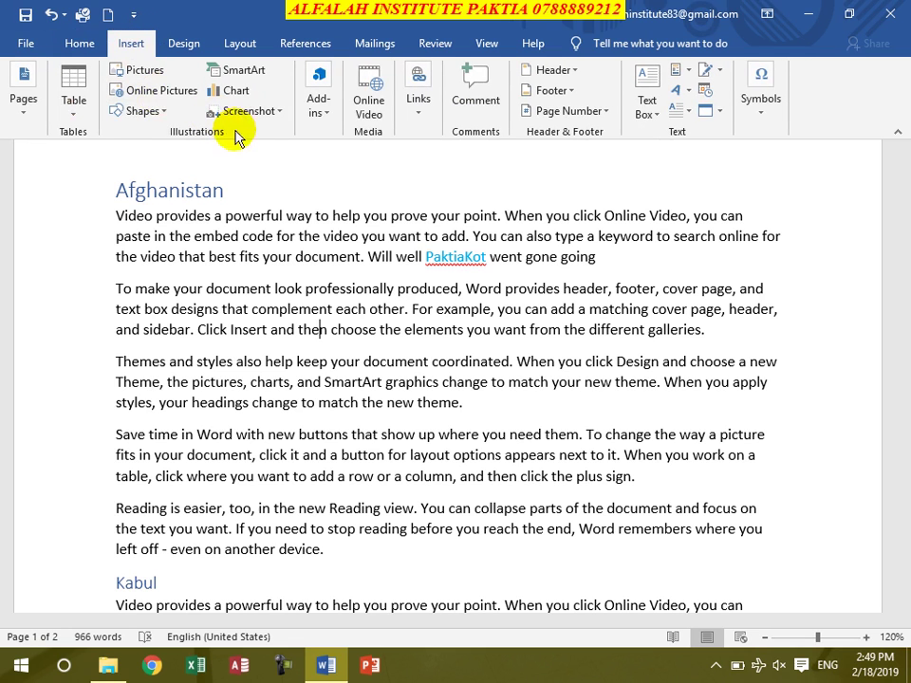
Step: Draw an oval shape over the opening paragraph text
click(142, 111)
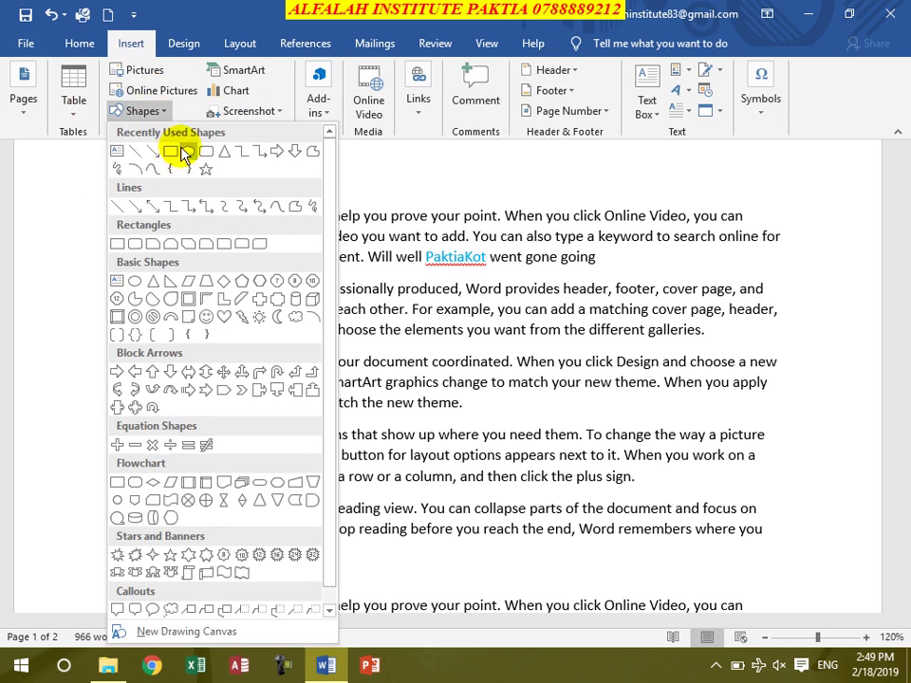
click(188, 154)
drag(212, 235, 334, 324)
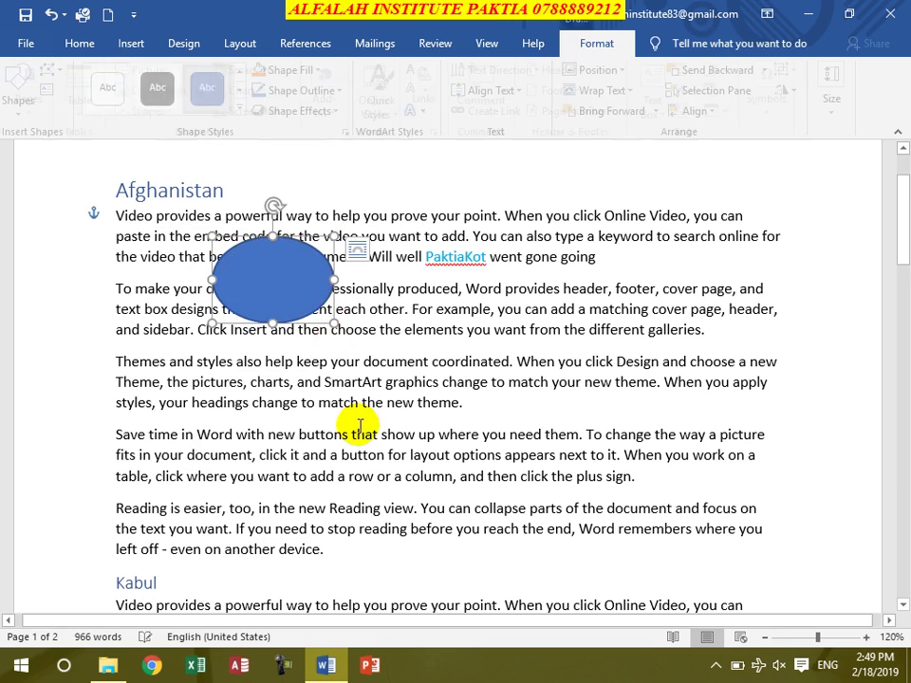
drag(281, 267, 287, 276)
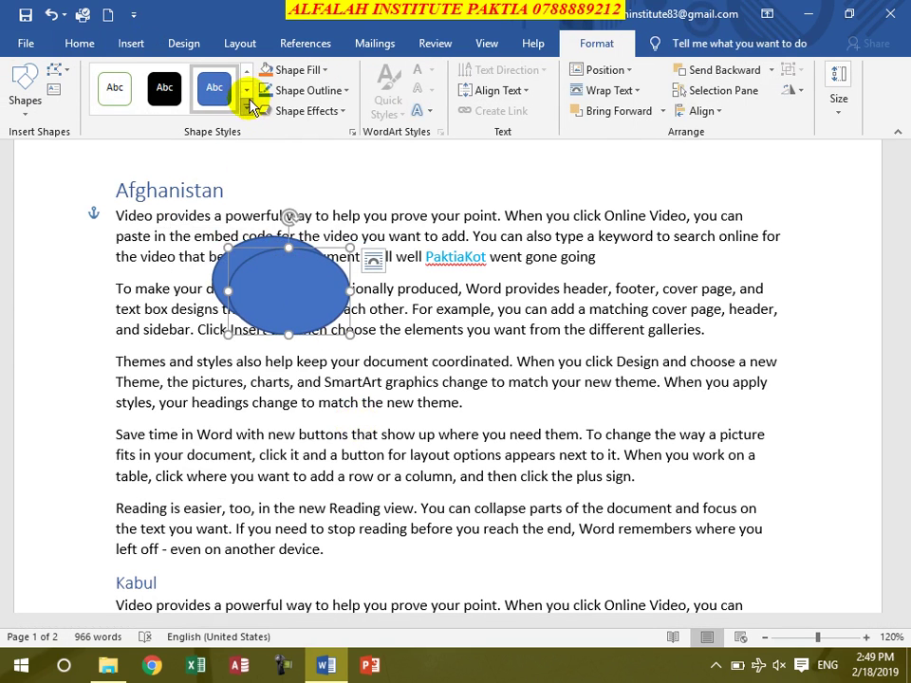
Step: Make overlapping oval copies styled orange, grey, yellow and light blue
click(247, 90)
click(114, 87)
mouse_move(270, 277)
mouse_down()
mouse_move(315, 308)
mouse_move(323, 304)
mouse_up()
click(164, 87)
click(213, 87)
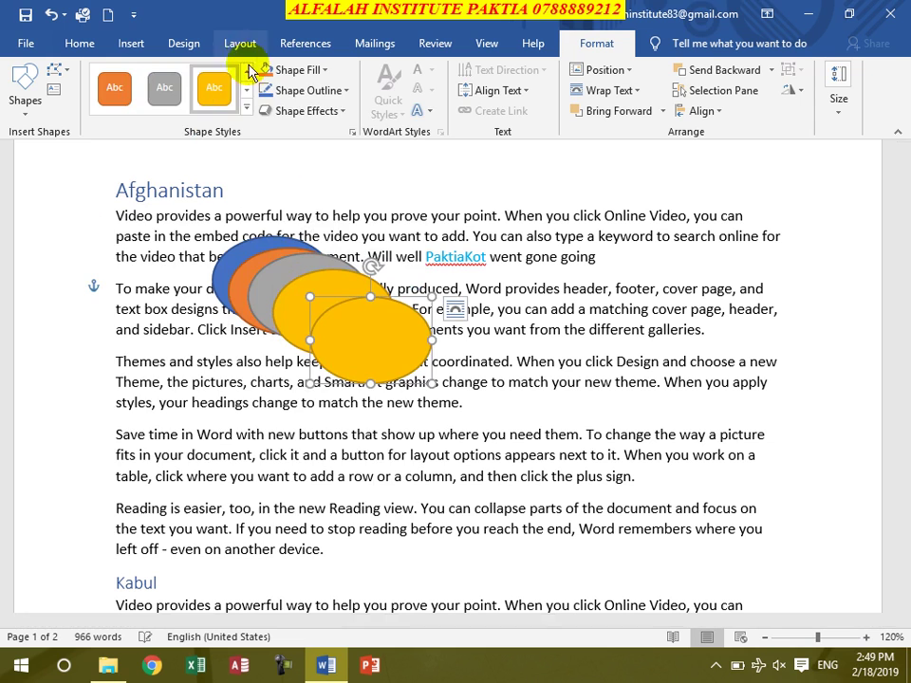
click(246, 107)
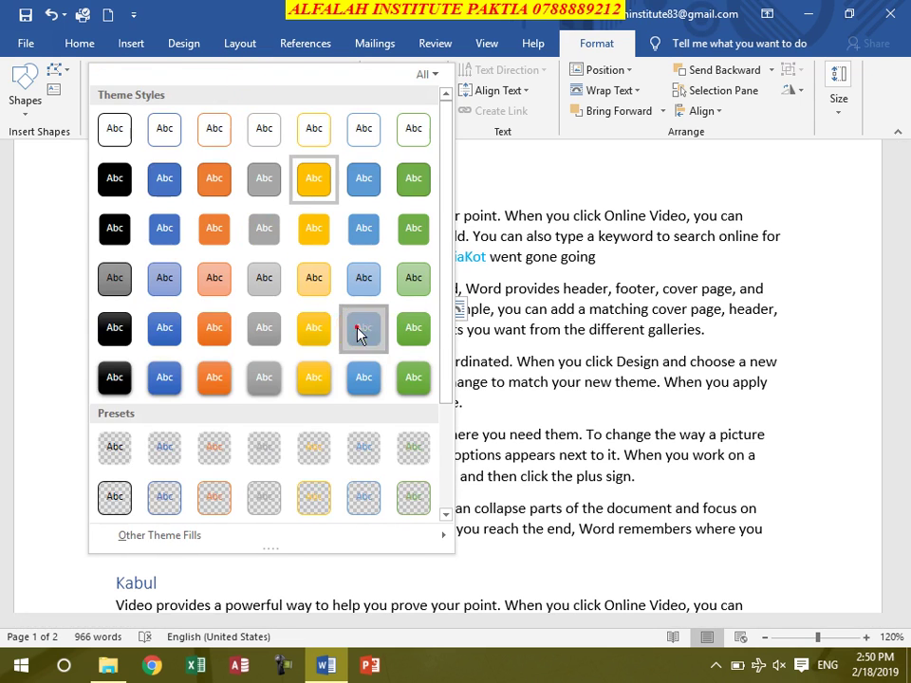
click(362, 327)
Step: Move the light-blue oval right of the stack and send it behind the text
click(570, 370)
drag(386, 353, 634, 325)
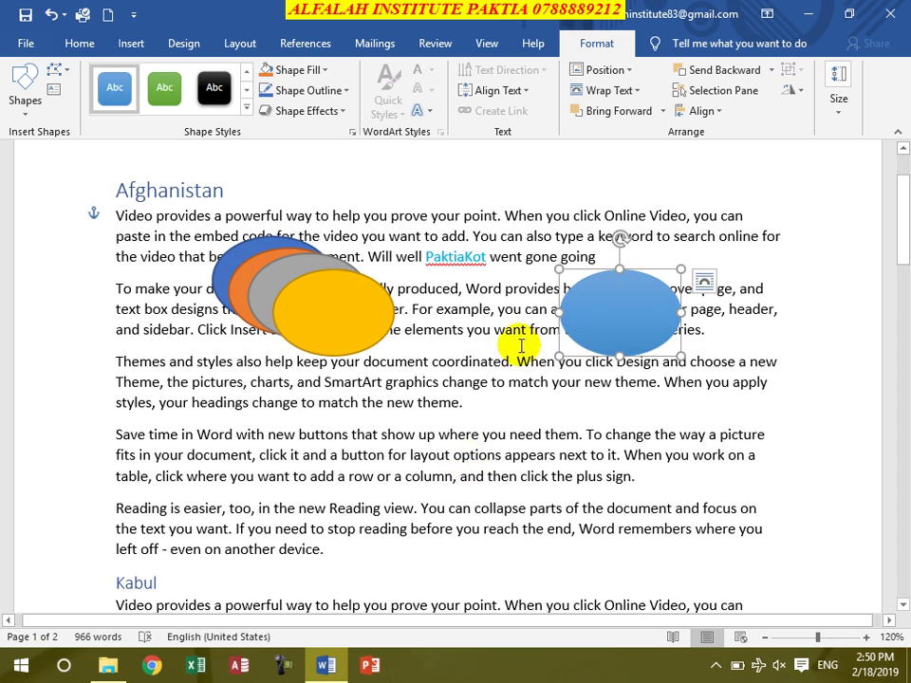
drag(607, 318, 585, 345)
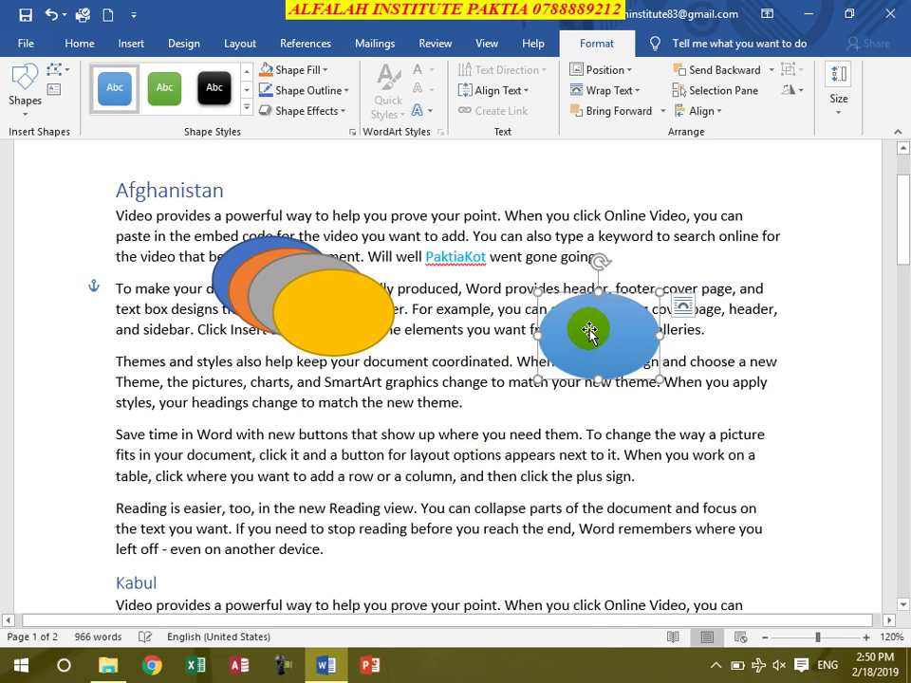
right_click(588, 332)
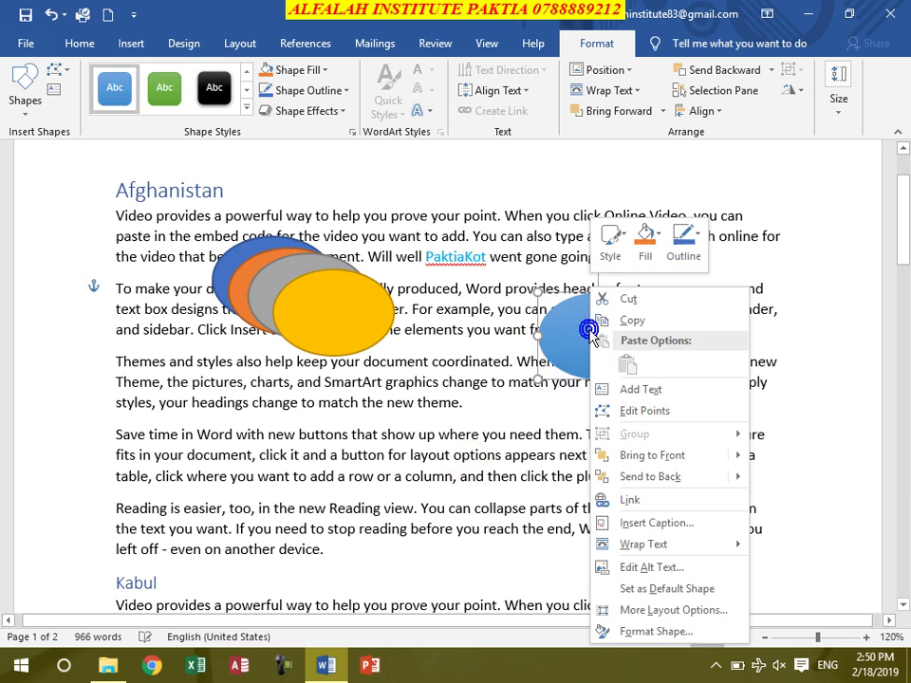
click(737, 475)
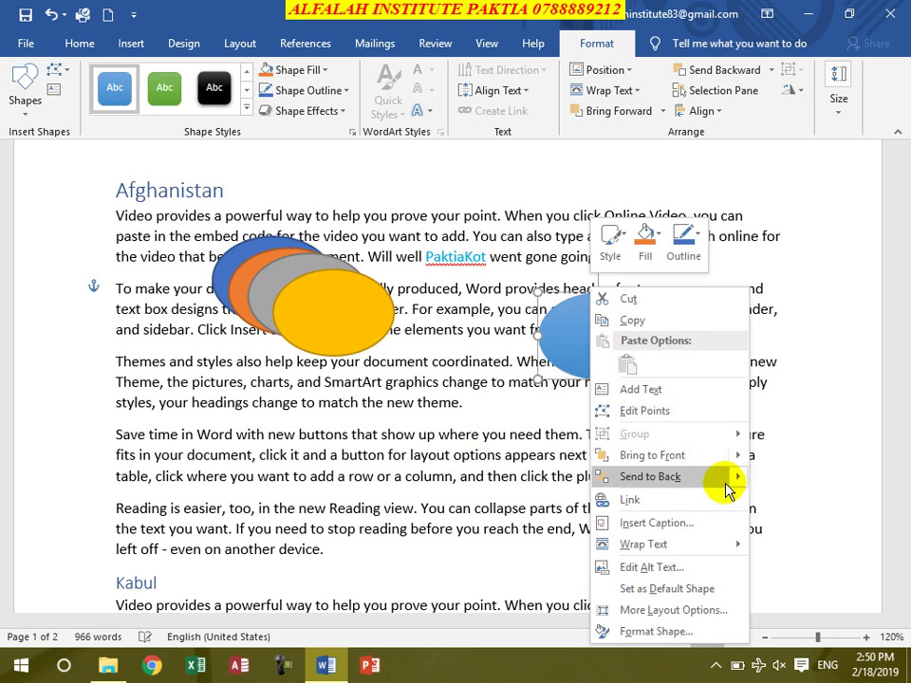
click(736, 480)
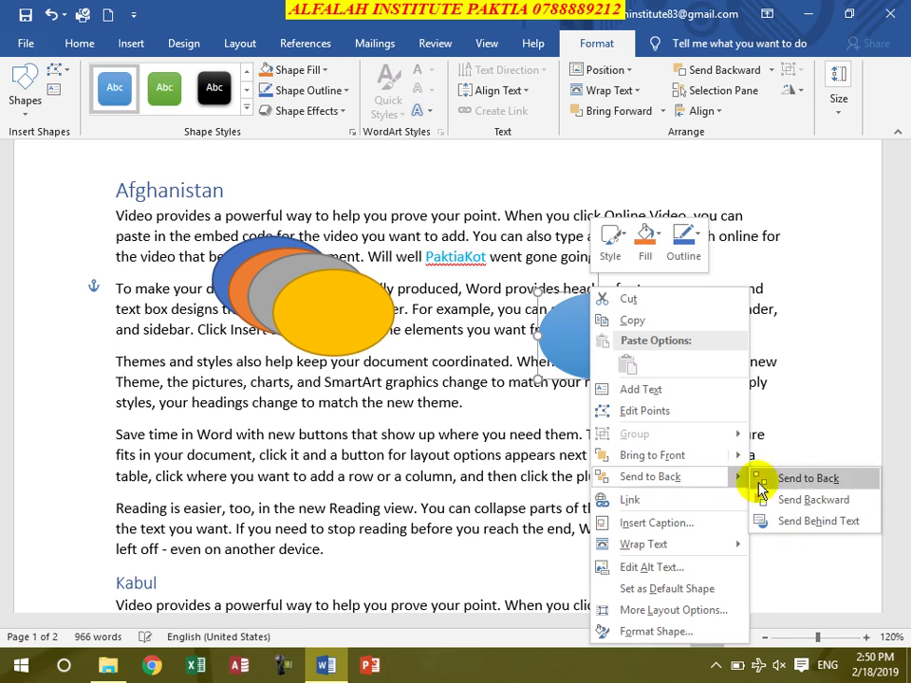
click(742, 521)
click(427, 429)
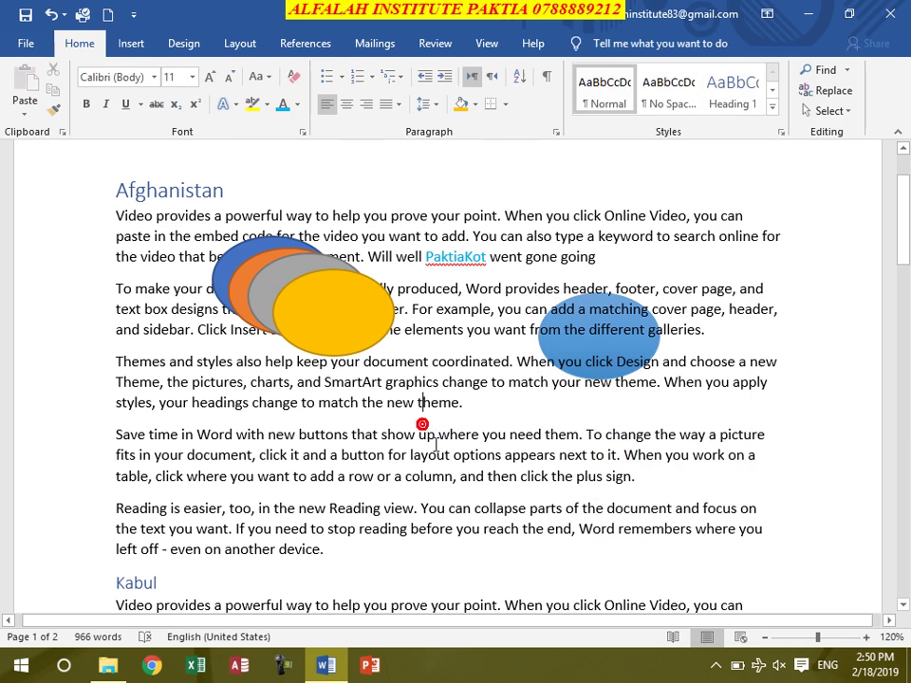
Step: Try selecting the back blue oval and the yellow oval with normal selection
click(218, 272)
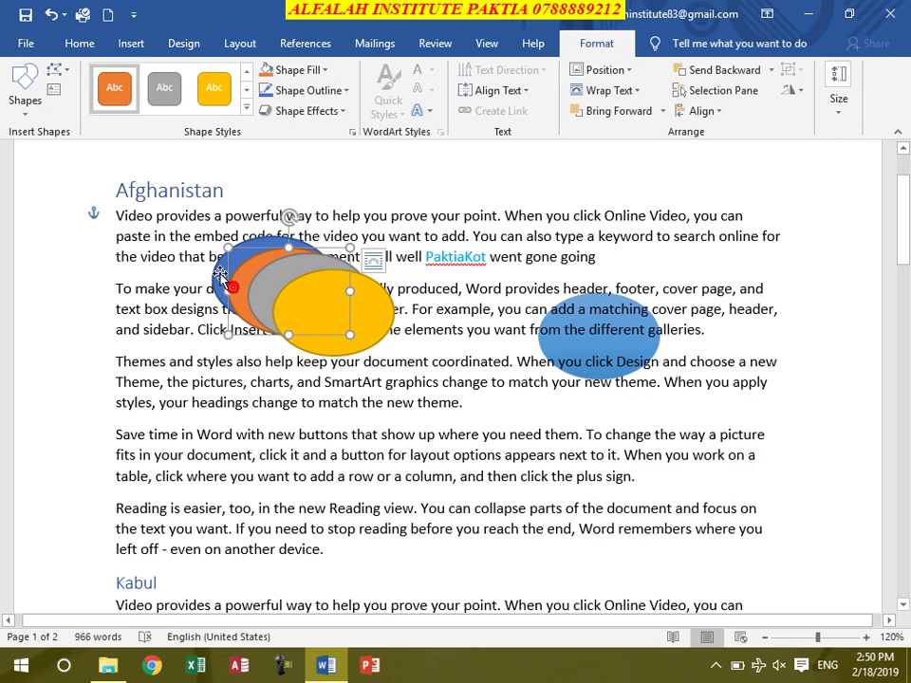
click(132, 406)
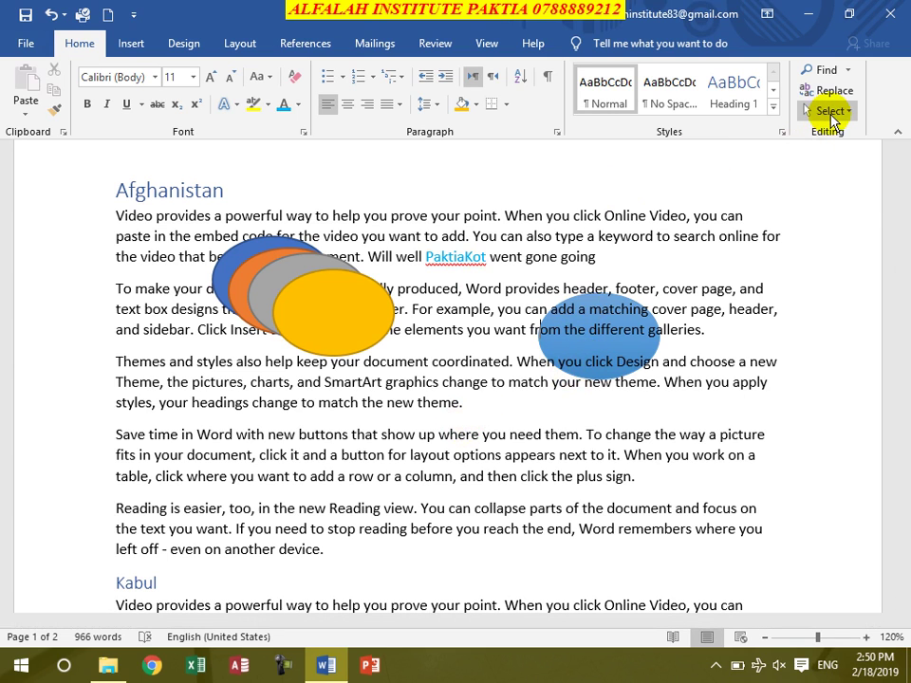
click(829, 111)
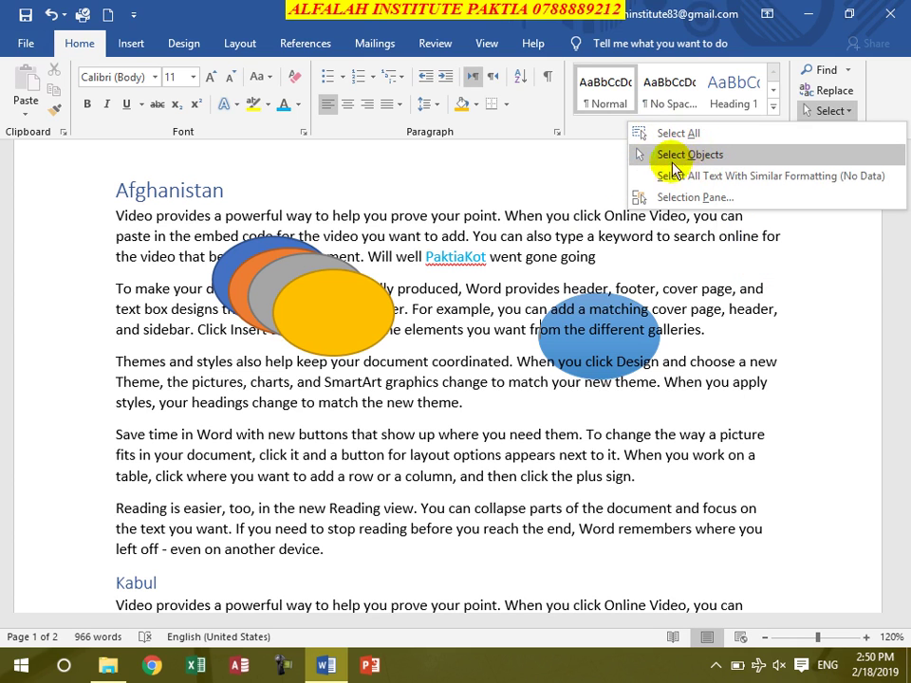
click(515, 238)
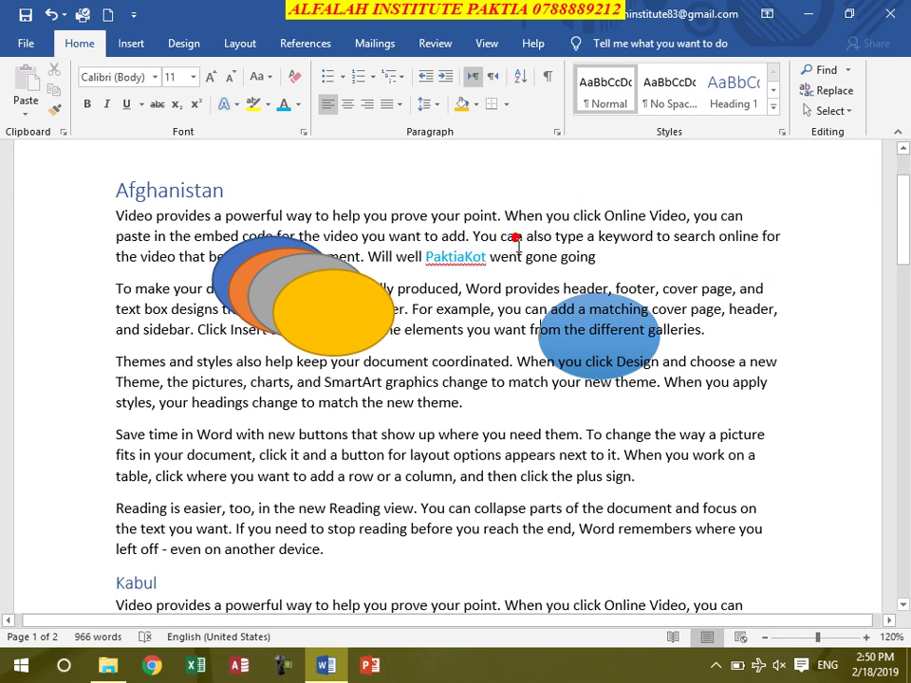
click(289, 315)
click(128, 288)
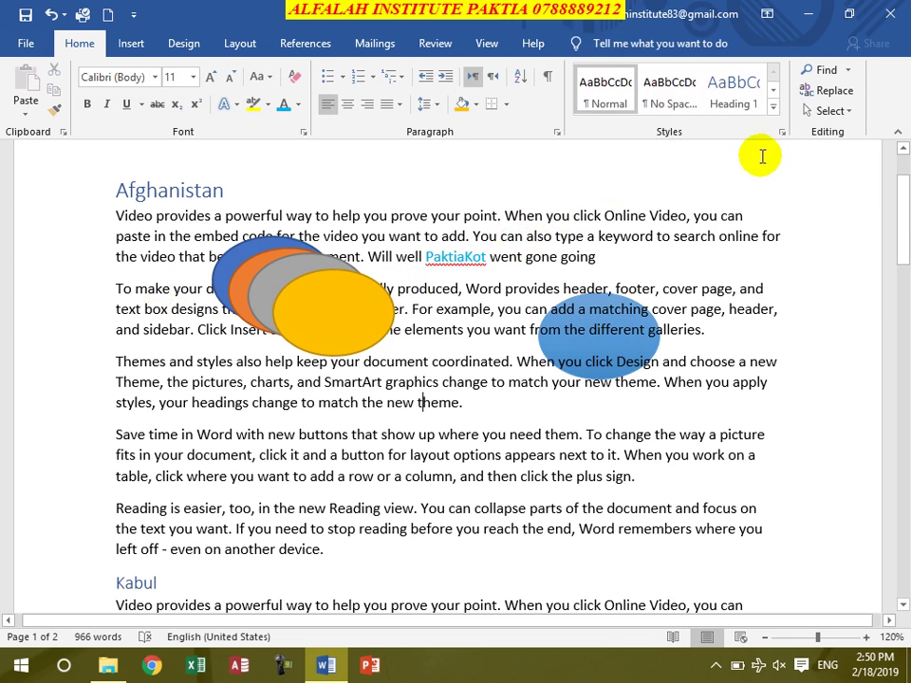
Step: Turn on Select Objects and pick the yellow oval, then the light-blue oval behind the text
click(826, 110)
click(756, 155)
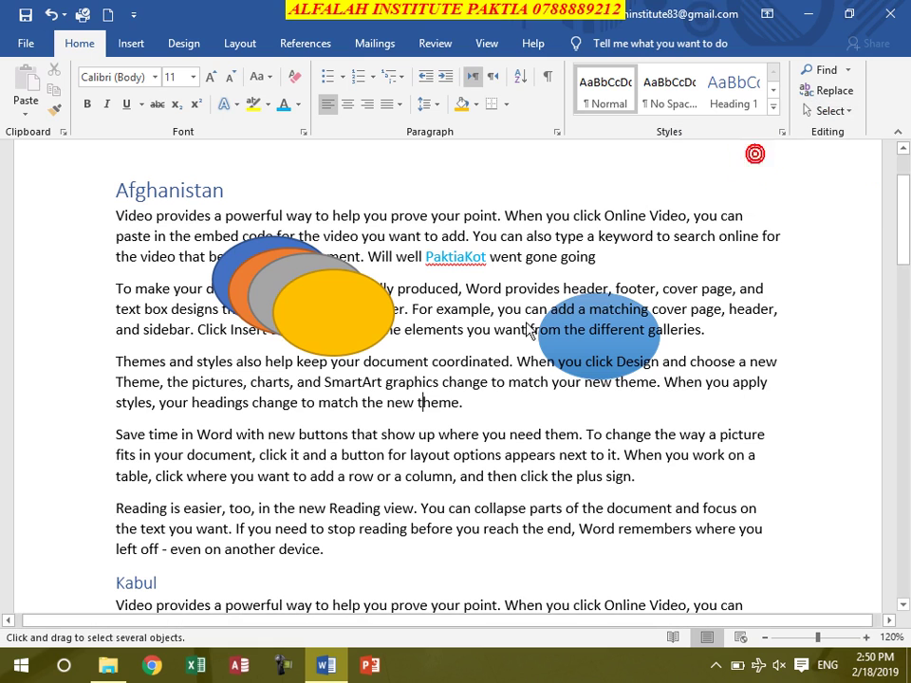
click(346, 295)
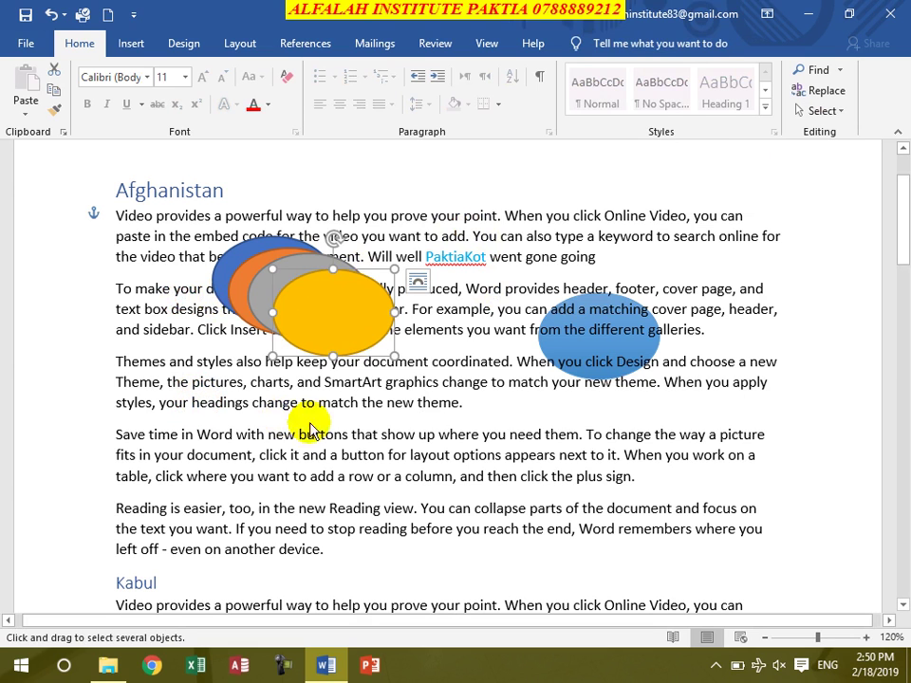
click(580, 346)
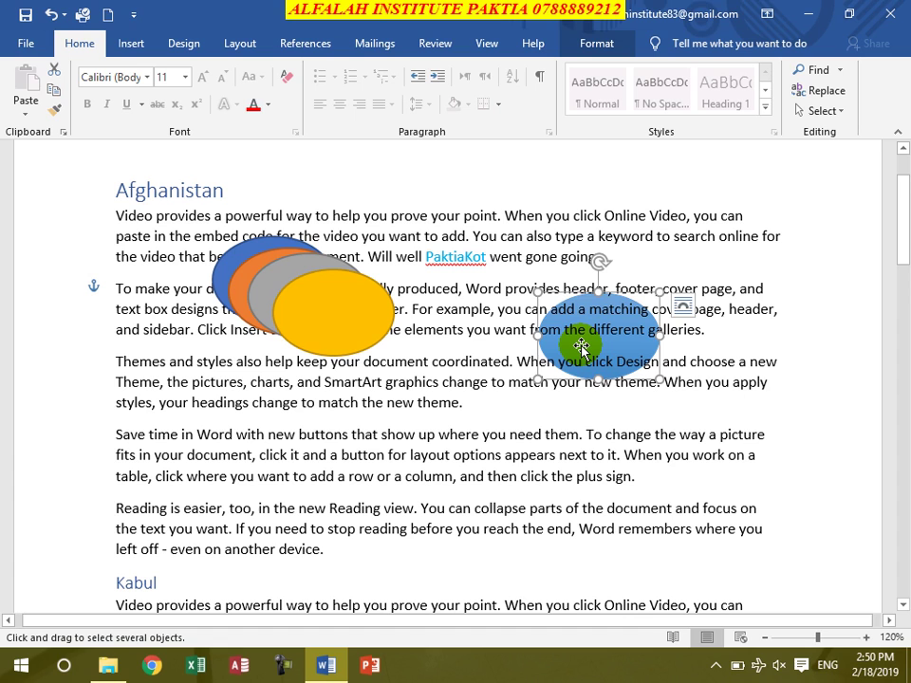
Step: Set the light-blue oval to In Front of Text
drag(585, 347, 809, 332)
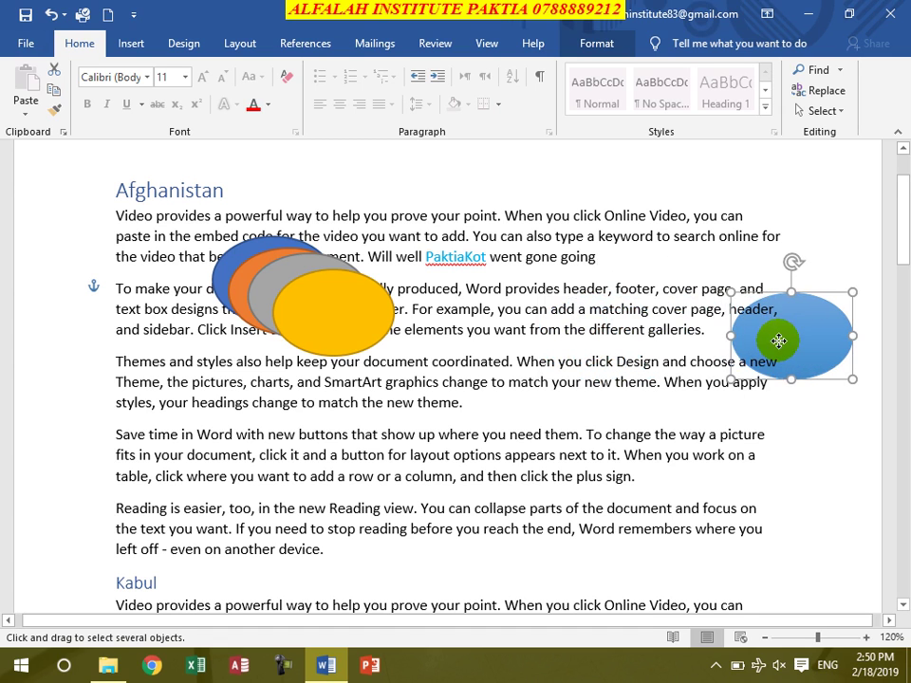
right_click(813, 326)
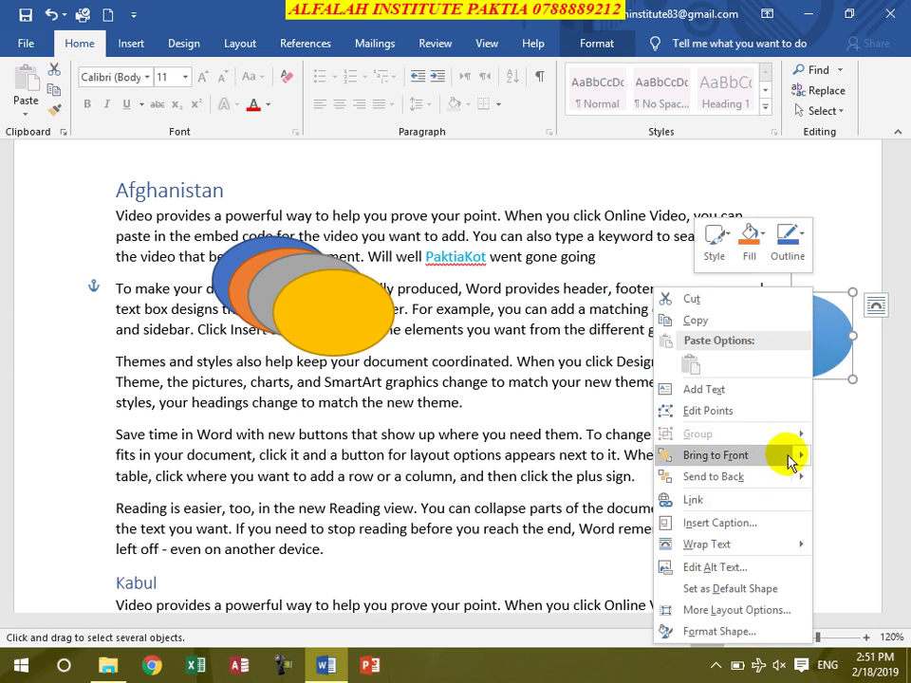
mouse_move(721, 456)
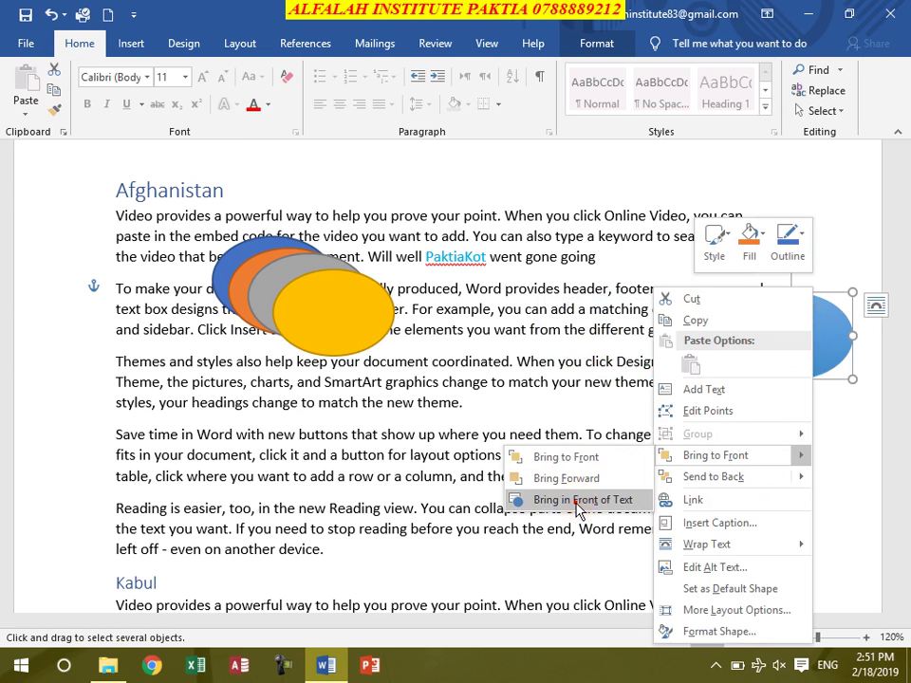
click(577, 500)
Step: Drag the light-blue oval over the yellow oval, then select the word 'a' in the second paragraph
drag(798, 366, 487, 335)
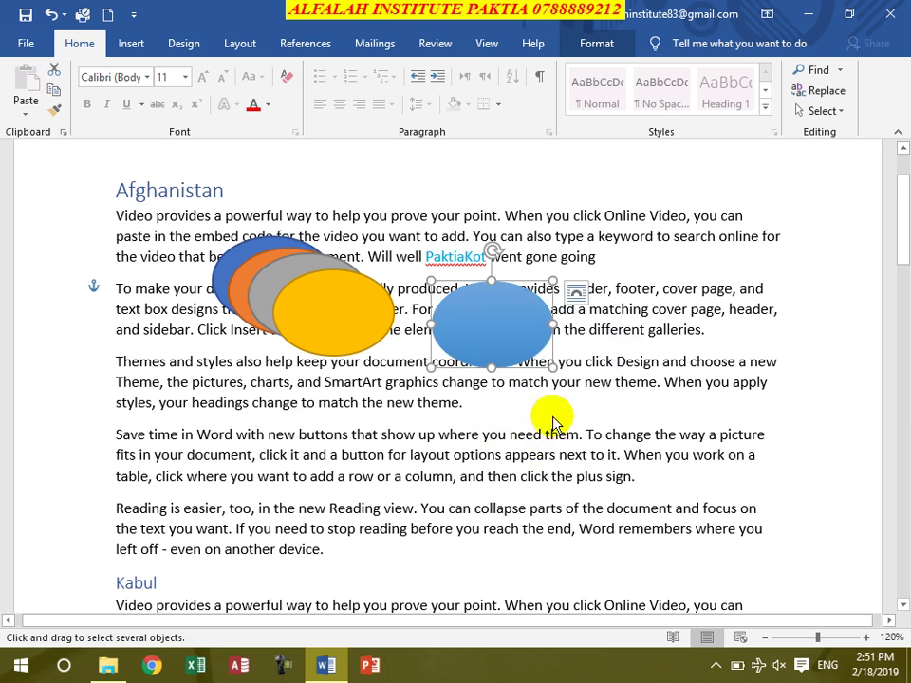
mouse_move(484, 315)
mouse_down()
mouse_move(379, 334)
mouse_move(365, 318)
mouse_up()
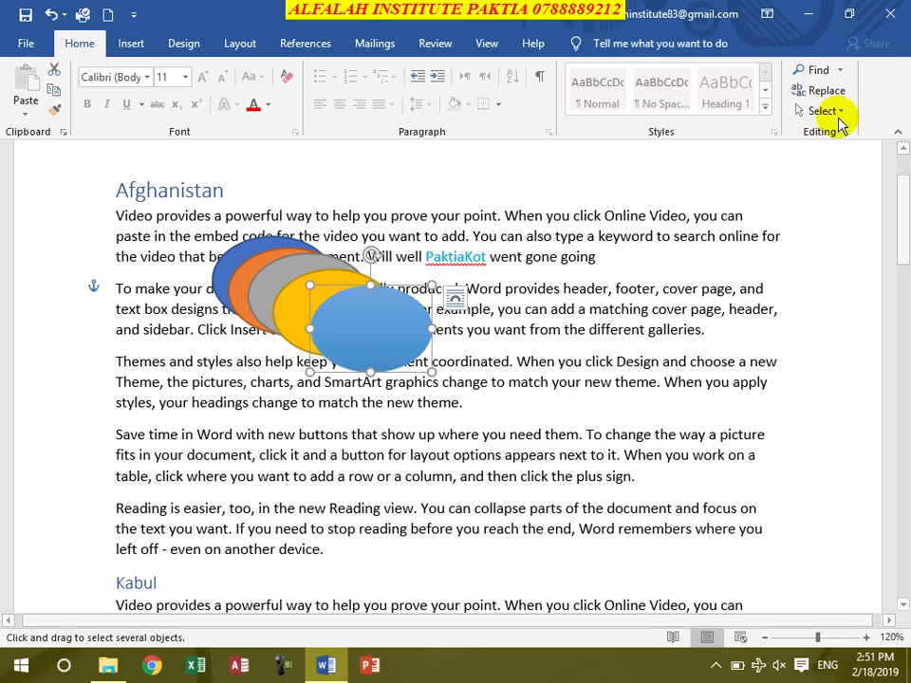
click(578, 306)
double_click(578, 308)
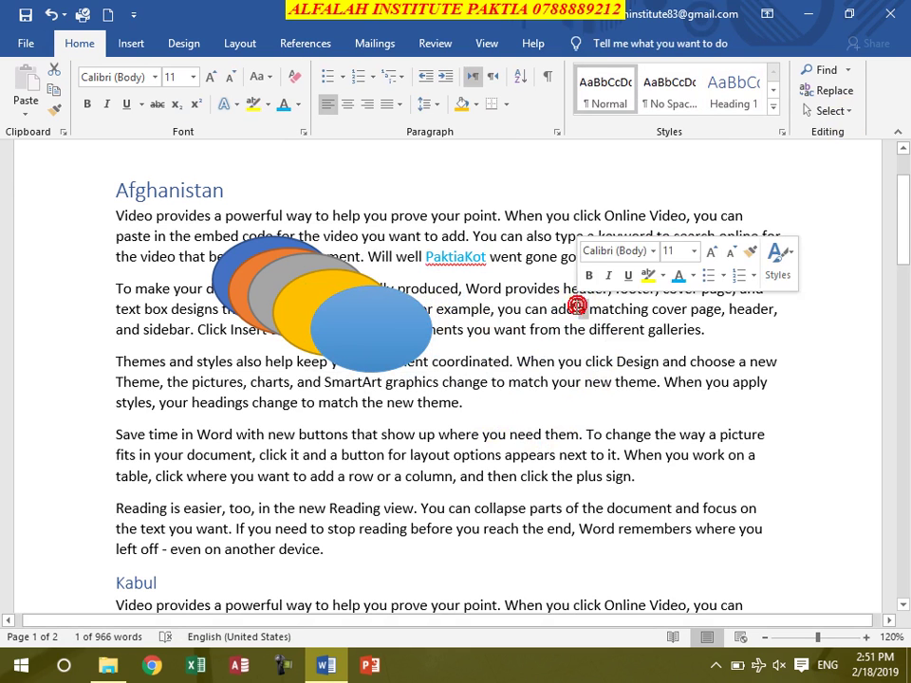
Step: Open and dismiss the Select menu, then place the cursor in the Afghanistan heading
click(826, 110)
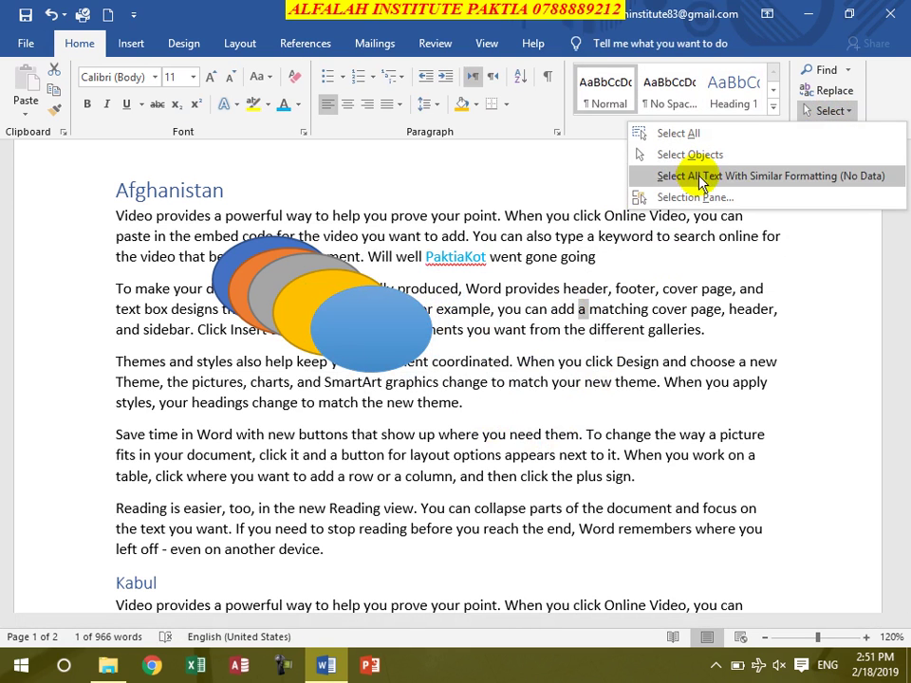
click(508, 331)
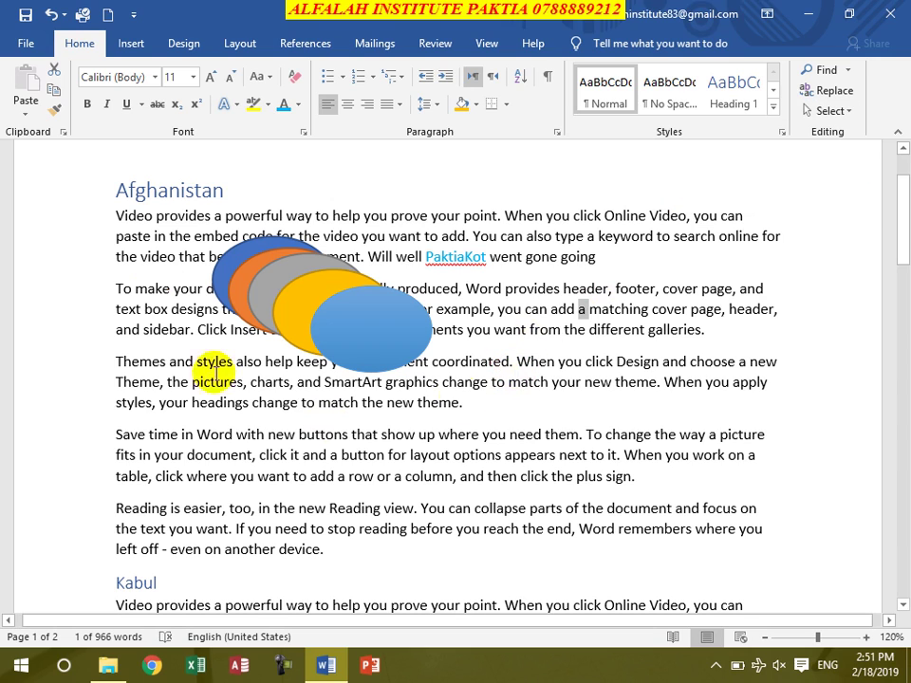
click(169, 190)
scroll(183, 278, down, 1)
scroll(183, 280, down, 2)
scroll(183, 283, down, 2)
scroll(184, 275, up, 2)
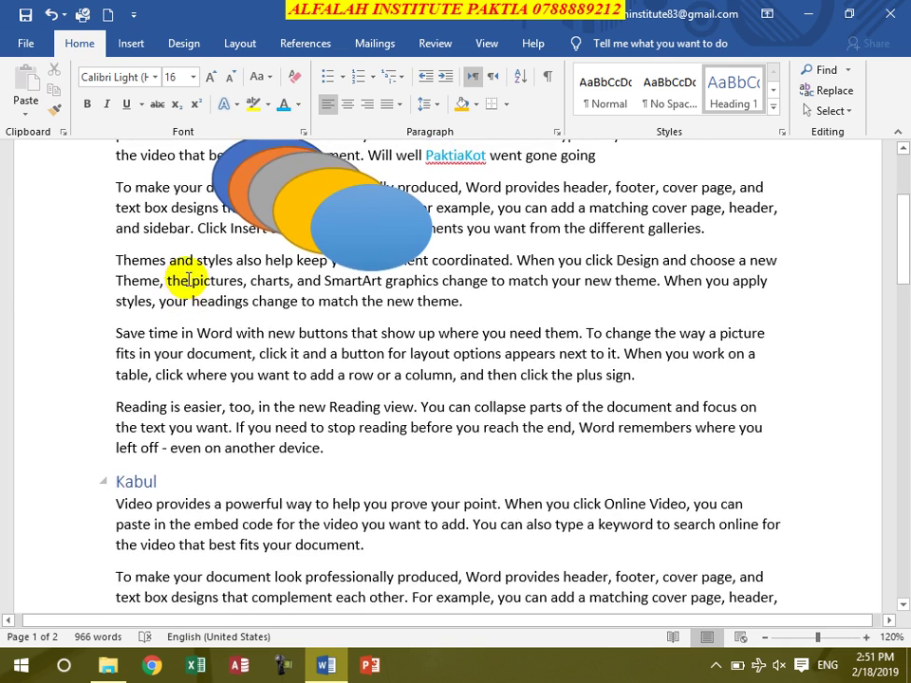
scroll(183, 281, up, 5)
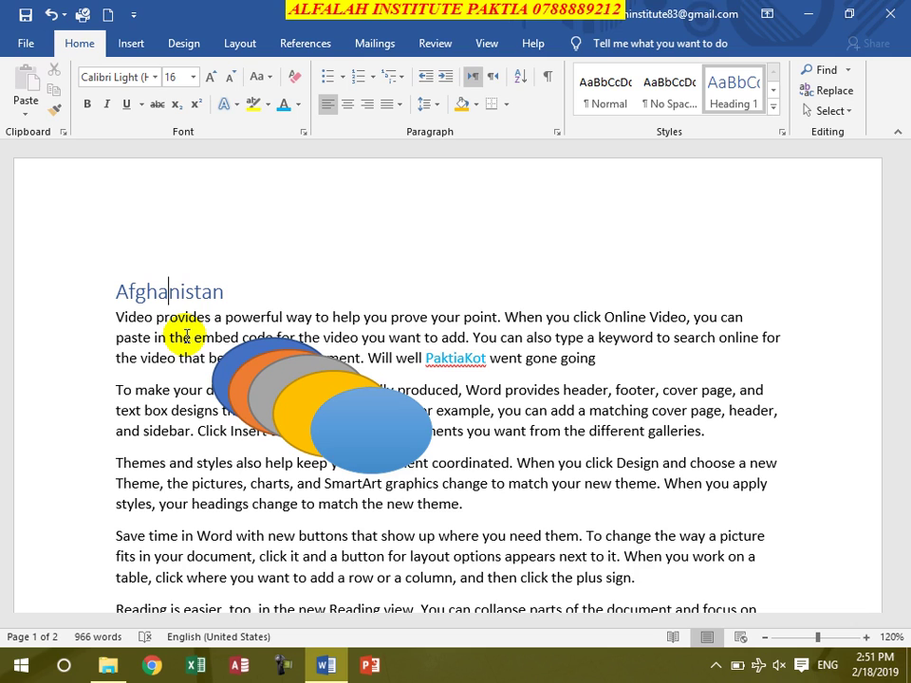
Step: Select all text formatted like the Afghanistan heading using Select Text with Similar Formatting
click(159, 289)
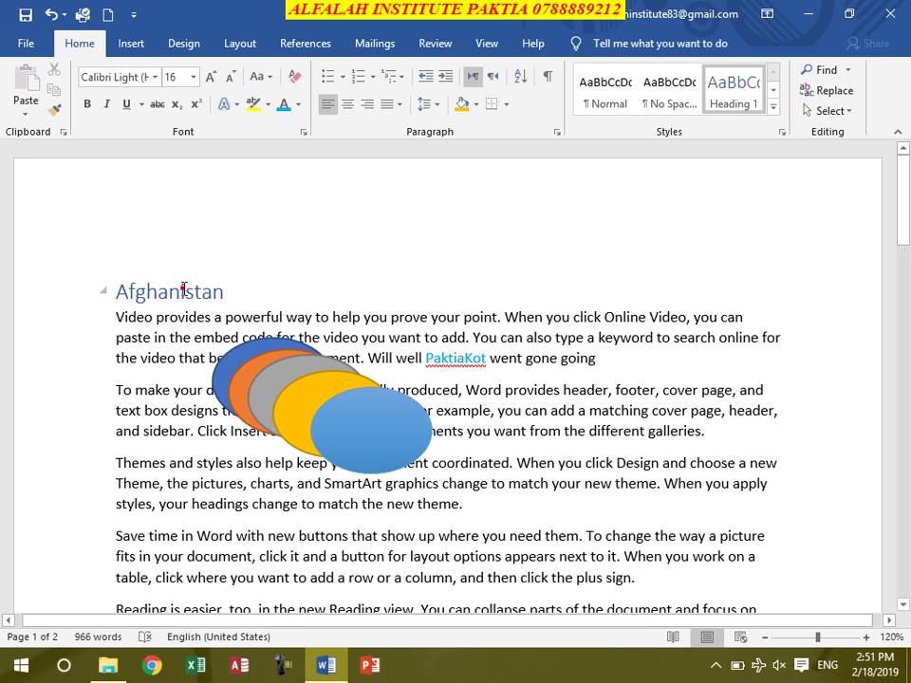
triple_click(183, 290)
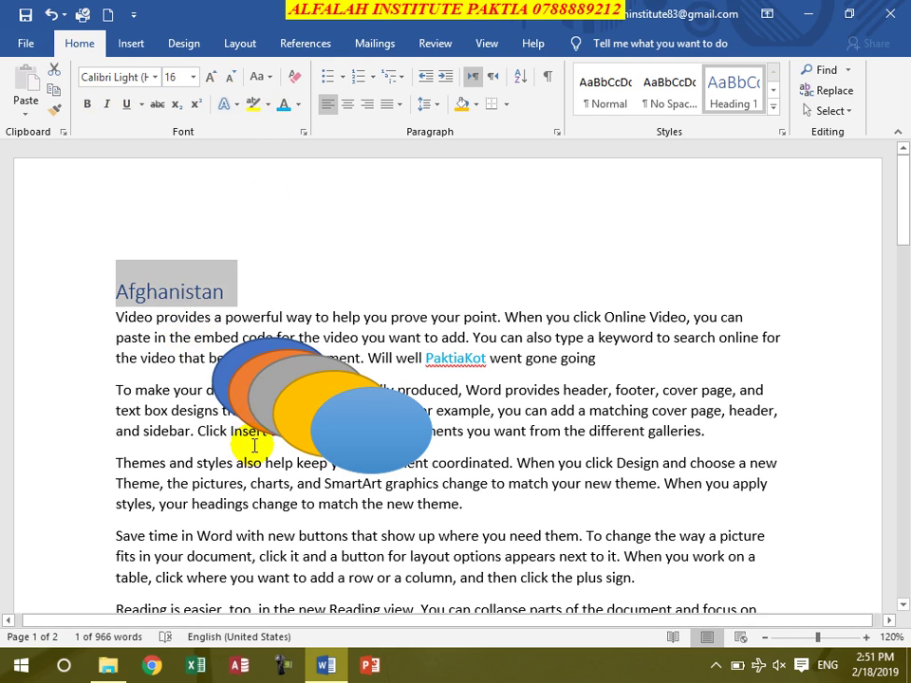
click(158, 291)
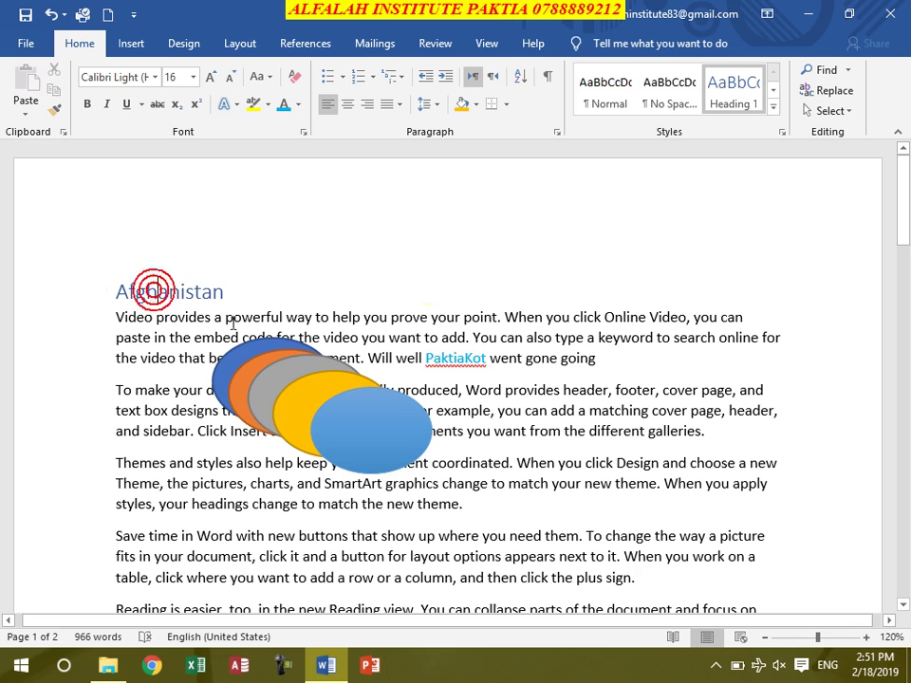
click(840, 110)
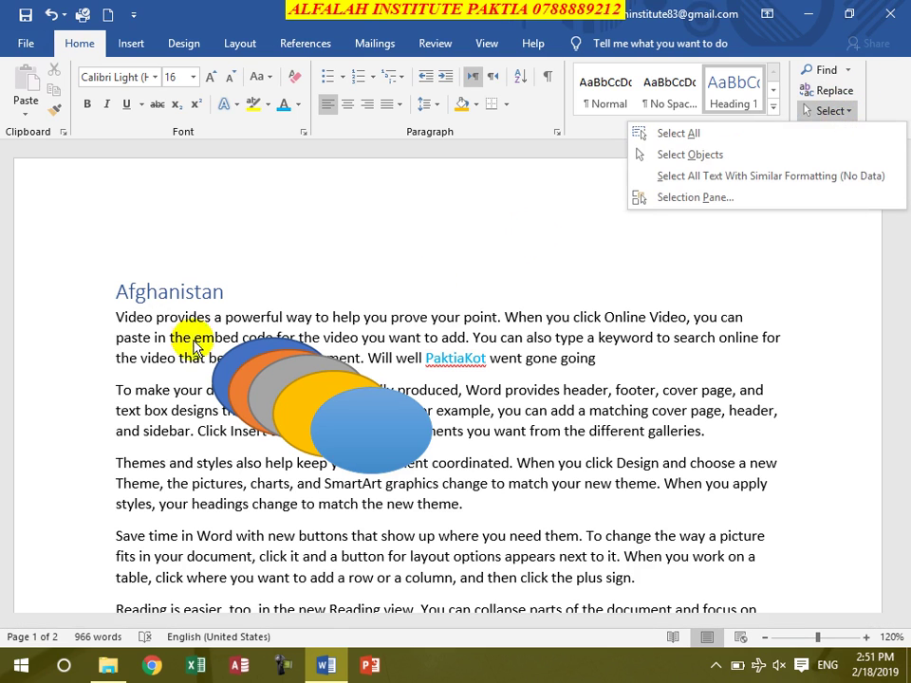
click(716, 185)
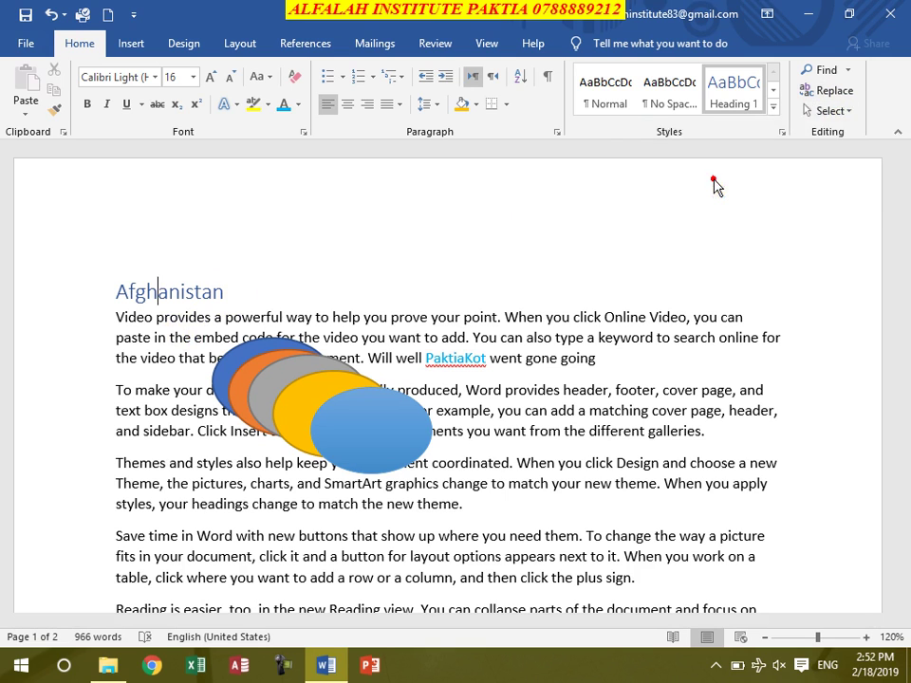
Step: Make the Afghanistan heading black and italic, and enlarge it from 16 to 18 pt
scroll(518, 362, down, 10)
scroll(518, 362, down, 5)
scroll(518, 362, down, 5)
scroll(510, 358, down, 5)
scroll(510, 358, down, 3)
scroll(504, 365, up, 1)
scroll(504, 365, up, 5)
scroll(505, 368, up, 5)
scroll(504, 368, up, 5)
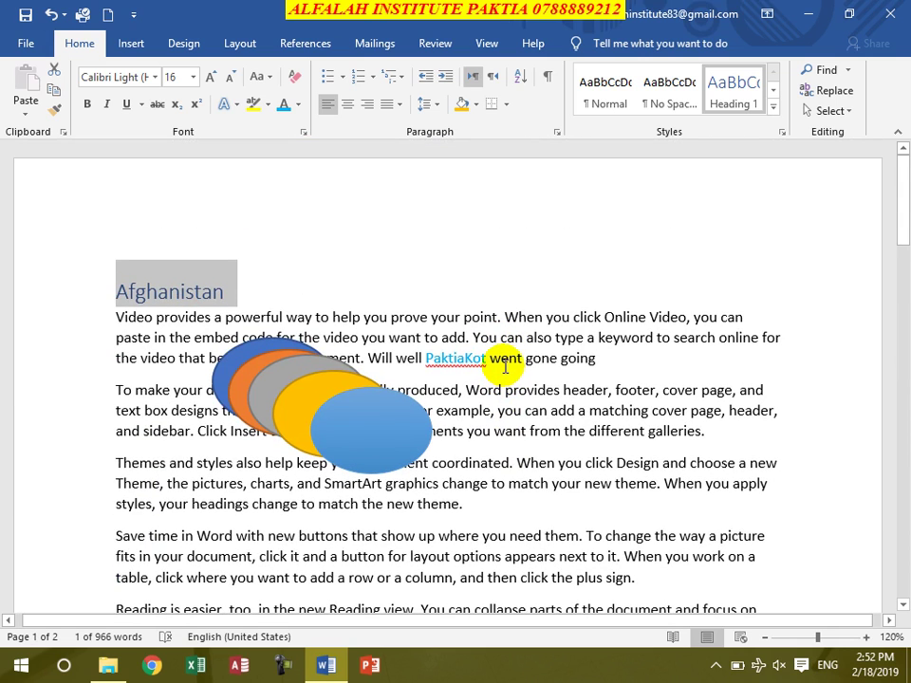
click(305, 104)
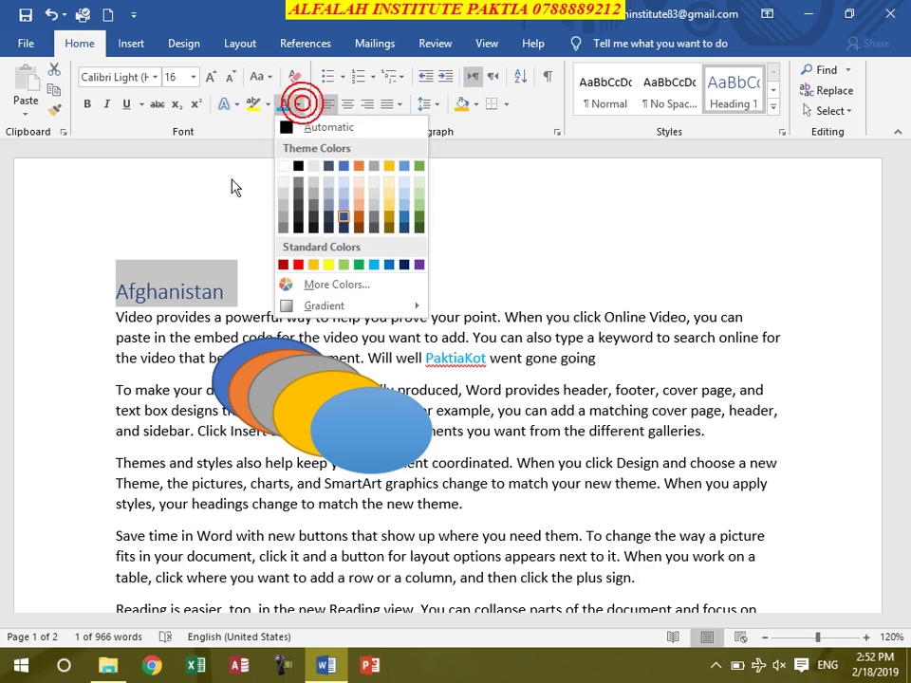
click(297, 168)
click(106, 104)
click(211, 76)
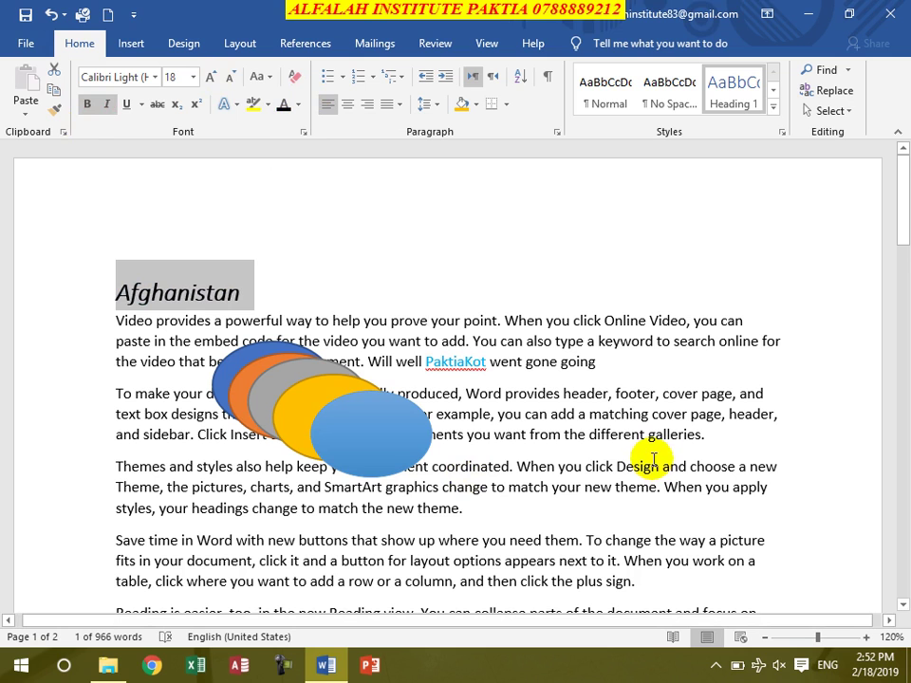
click(358, 348)
Step: Select all headings formatted like Kabul with Select Text with Similar Formatting
scroll(358, 348, down, 4)
scroll(356, 458, down, 3)
scroll(336, 335, up, 1)
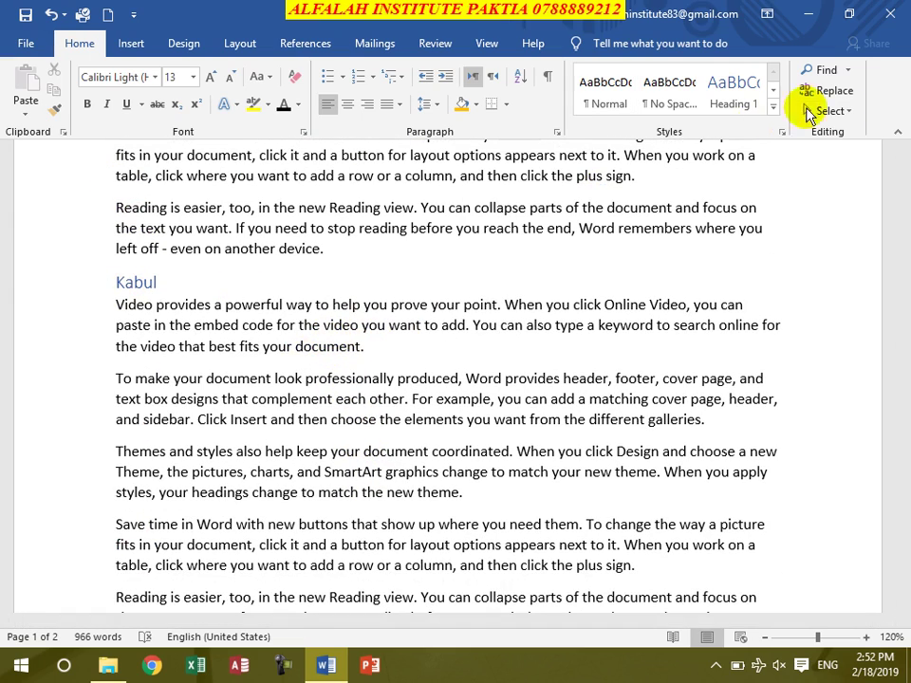
click(827, 111)
click(754, 176)
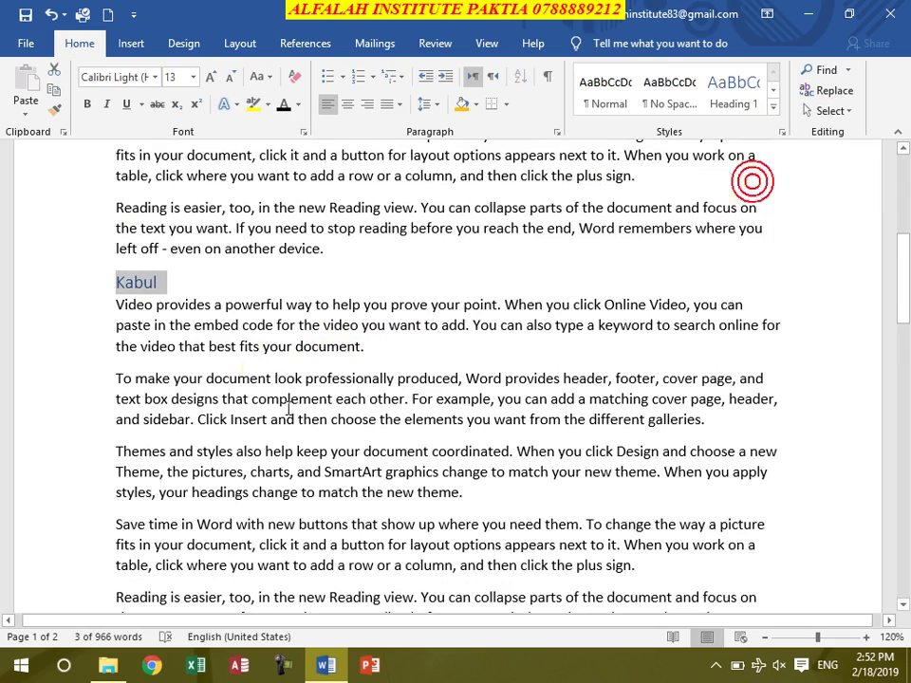
Step: Make the Kabul-style headings bold italic and grow them to 16 pt
scroll(204, 358, down, 2)
scroll(207, 359, down, 4)
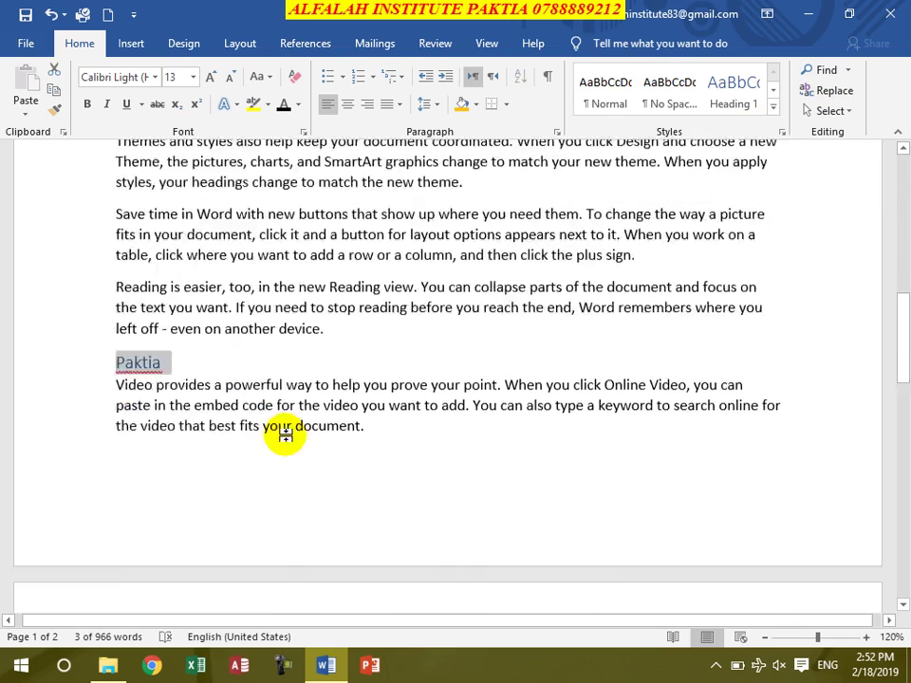
scroll(287, 430, down, 5)
scroll(211, 465, down, 4)
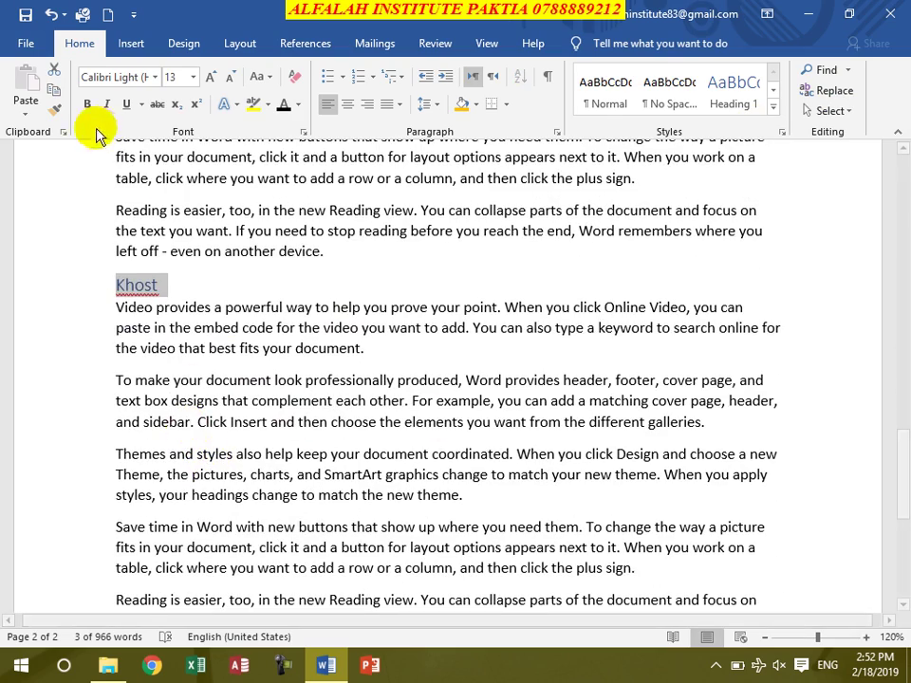
click(91, 106)
click(106, 104)
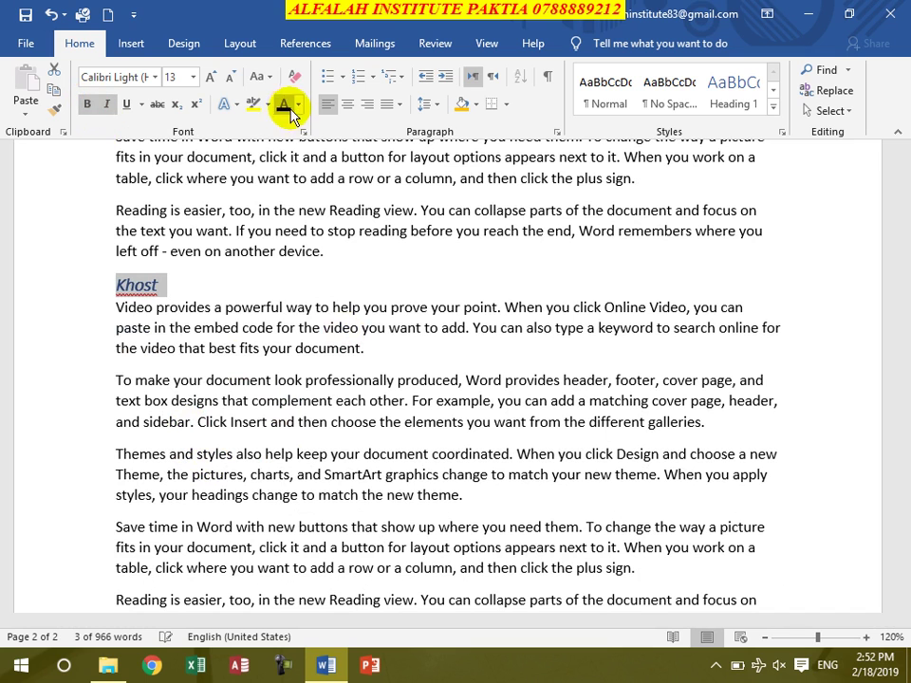
click(211, 83)
click(212, 76)
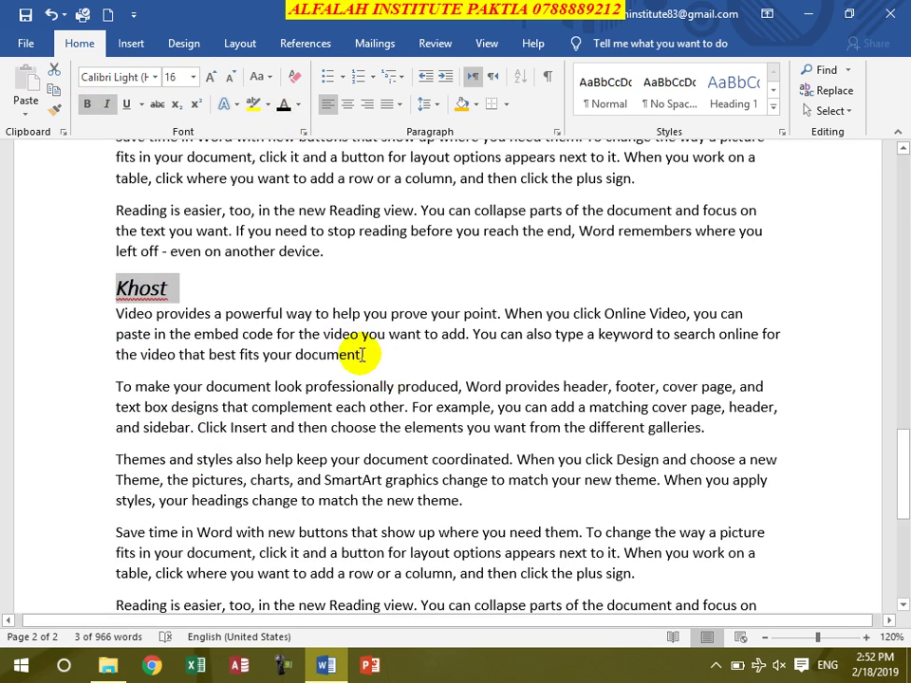
scroll(375, 351, down, 10)
scroll(376, 346, up, 2)
scroll(374, 343, up, 5)
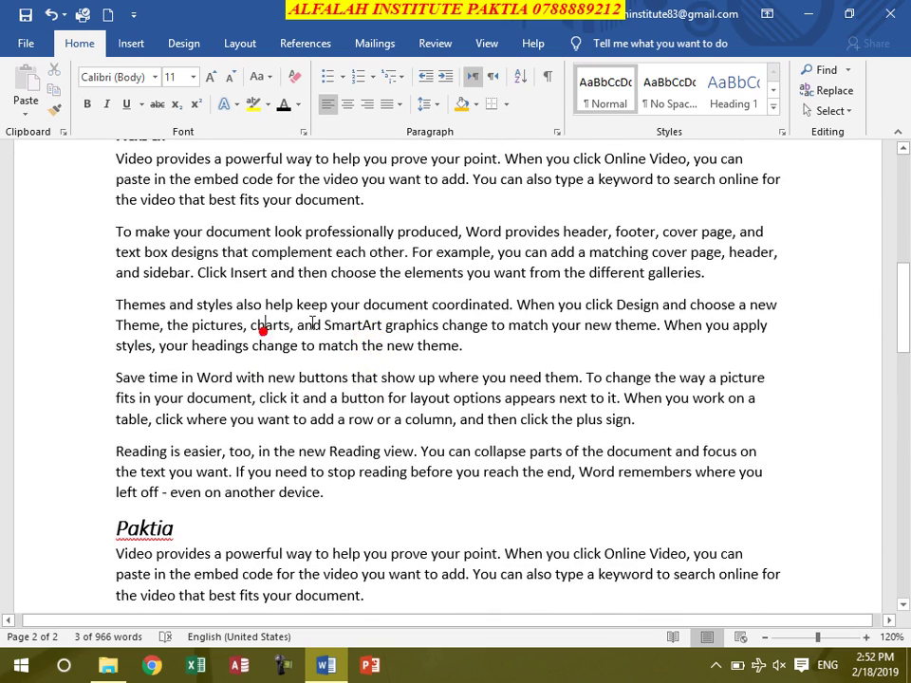
click(265, 324)
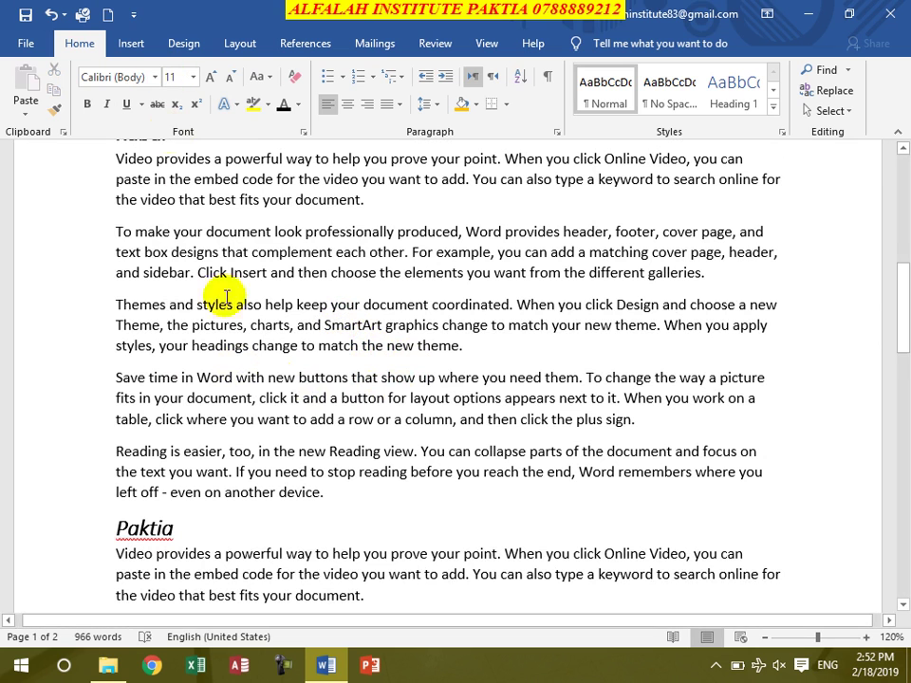
click(829, 111)
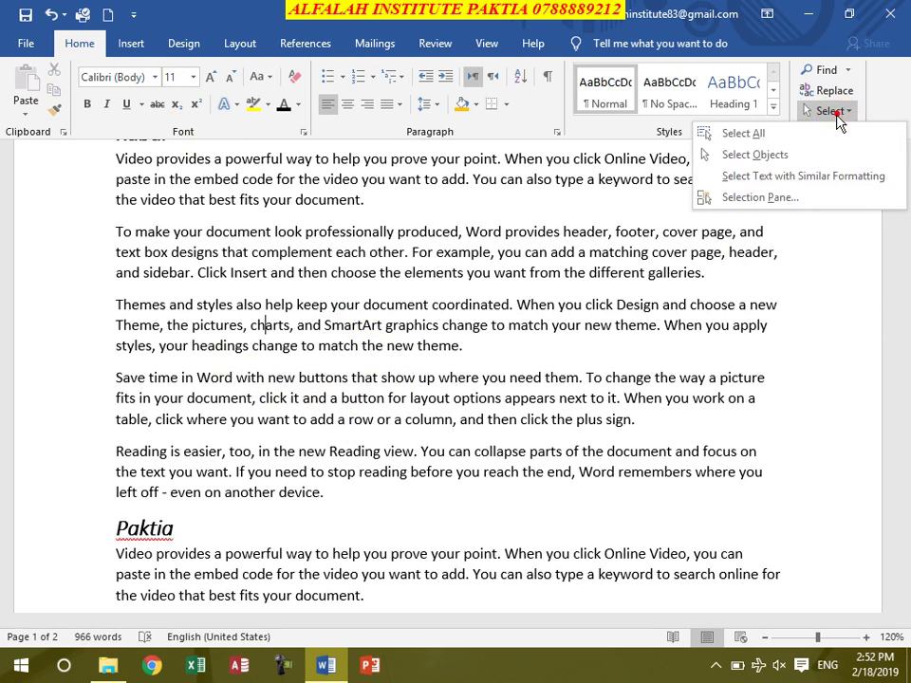
Step: Select all similarly formatted body text and make it 12 pt bold italic
click(773, 176)
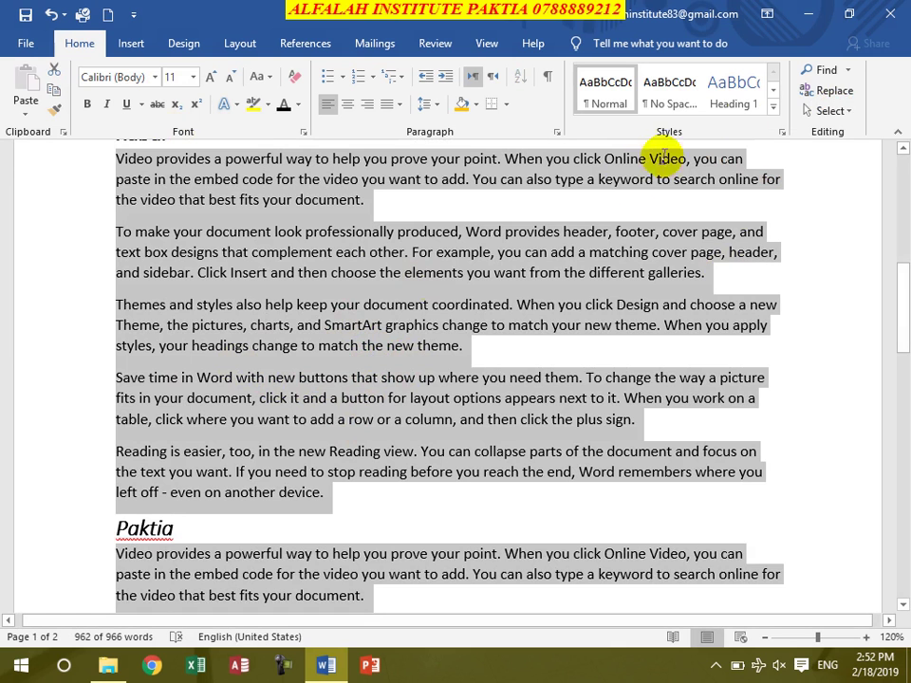
click(209, 79)
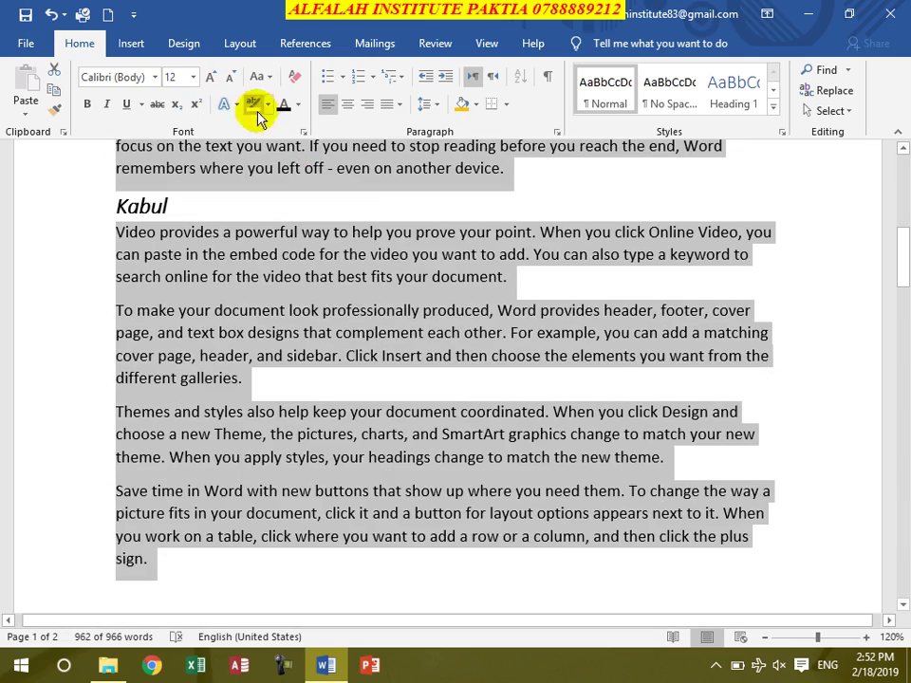
click(86, 104)
click(106, 105)
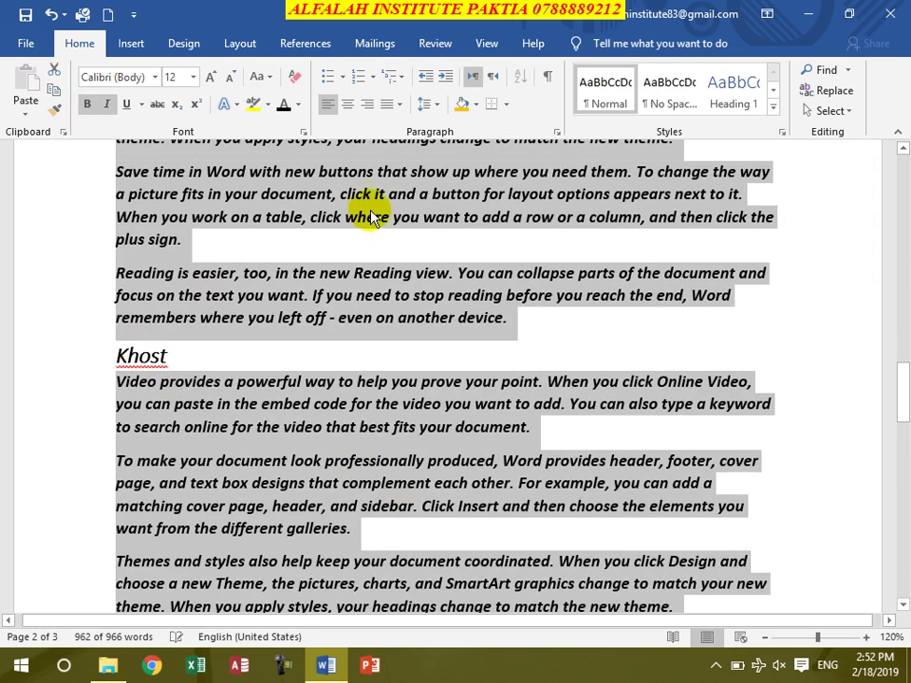
click(372, 194)
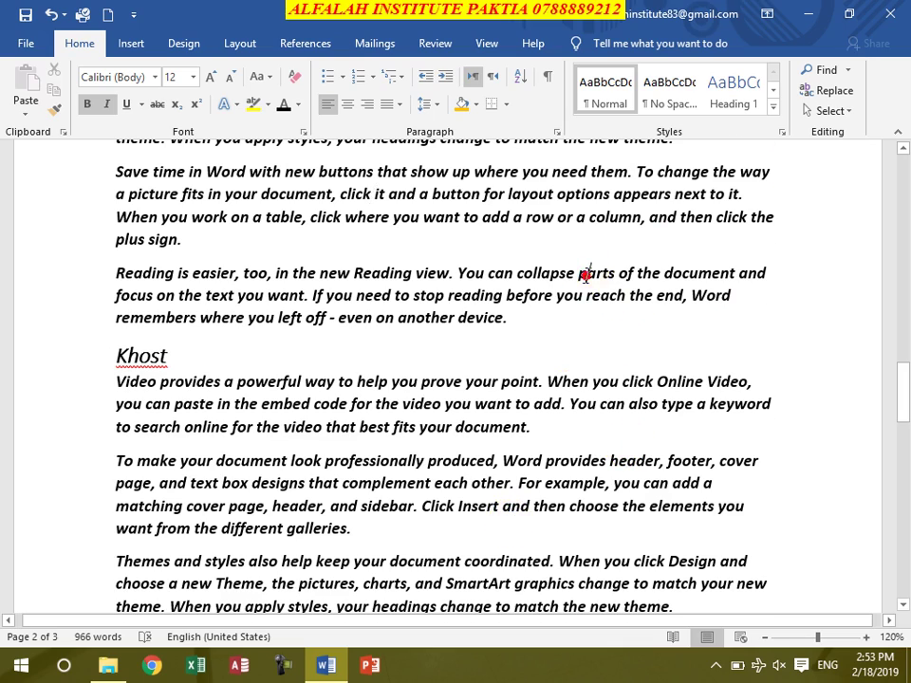
scroll(585, 275, down, 5)
scroll(531, 275, up, 15)
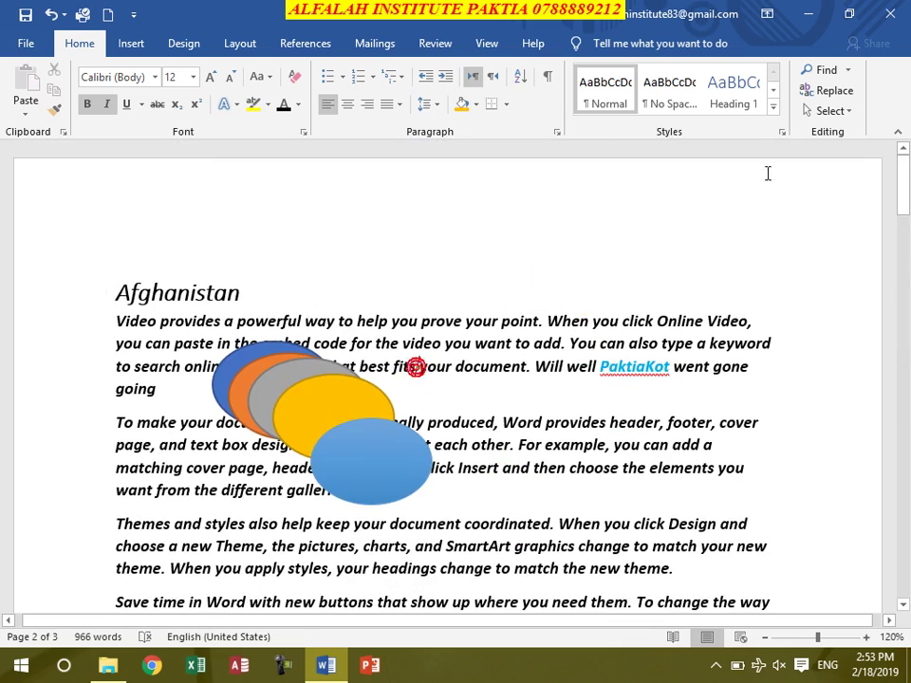
click(822, 111)
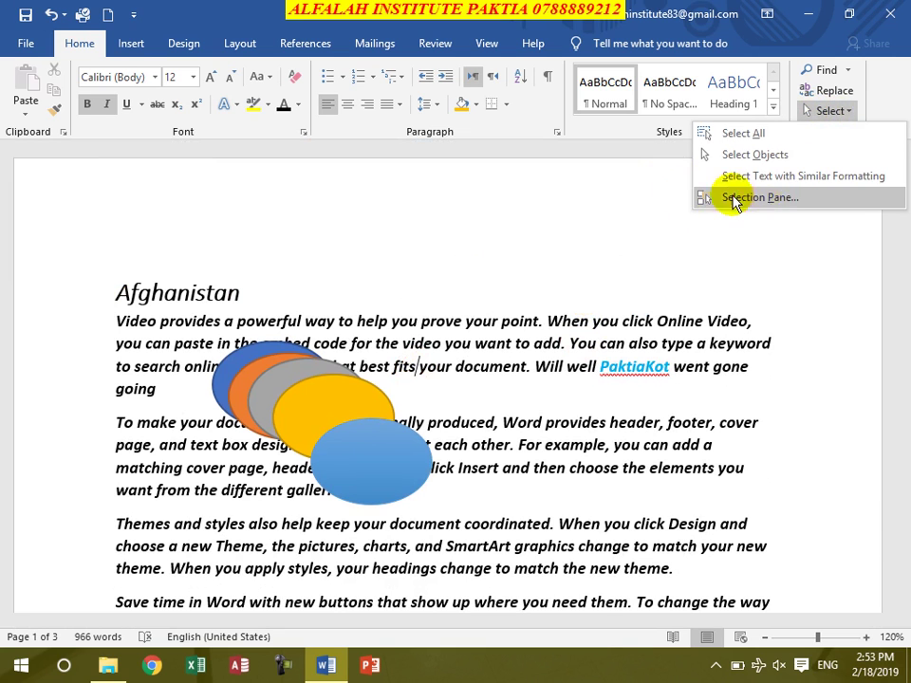
Step: In the Selection Pane, hide Ovals 3, 2 and 1, then use Hide All and Show All
click(784, 199)
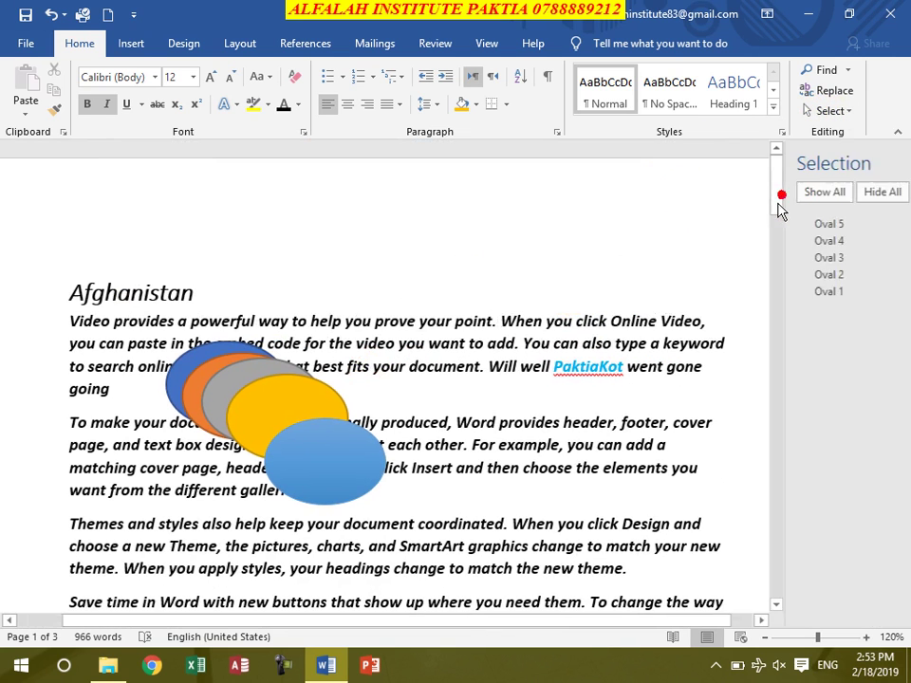
click(742, 225)
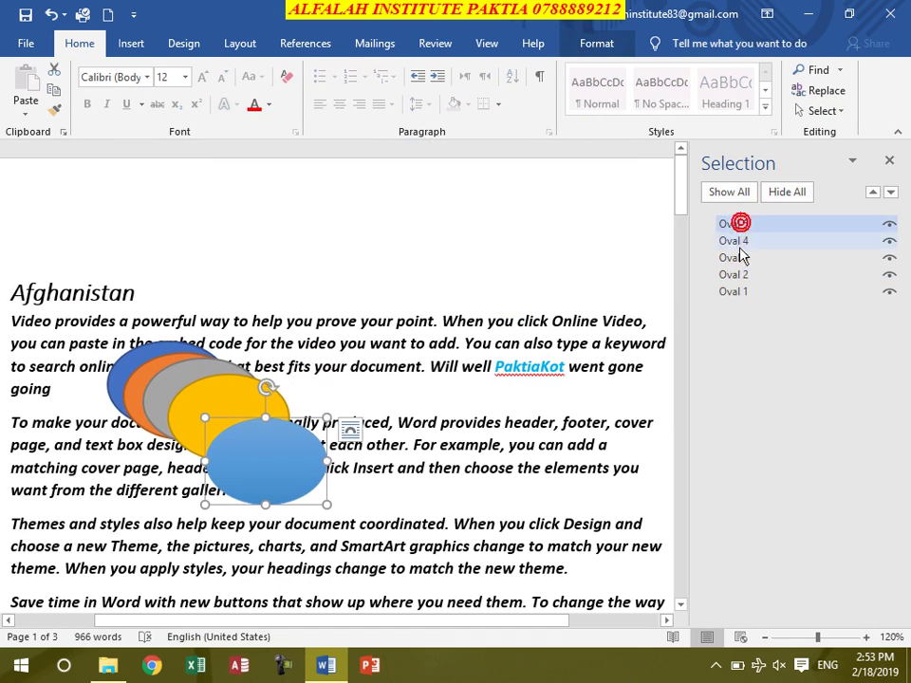
click(735, 240)
click(738, 254)
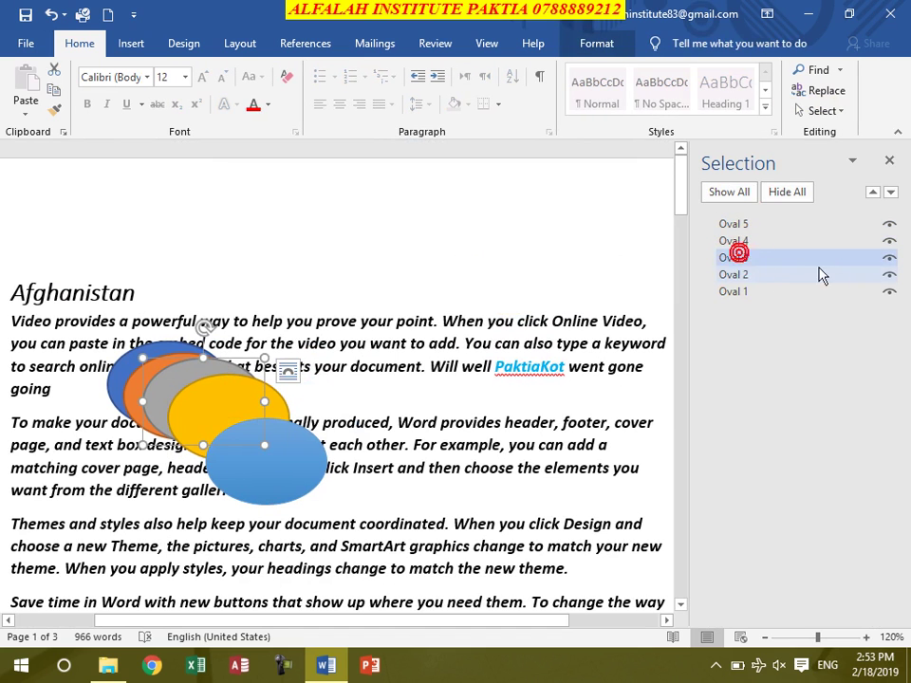
click(889, 257)
click(889, 274)
click(889, 292)
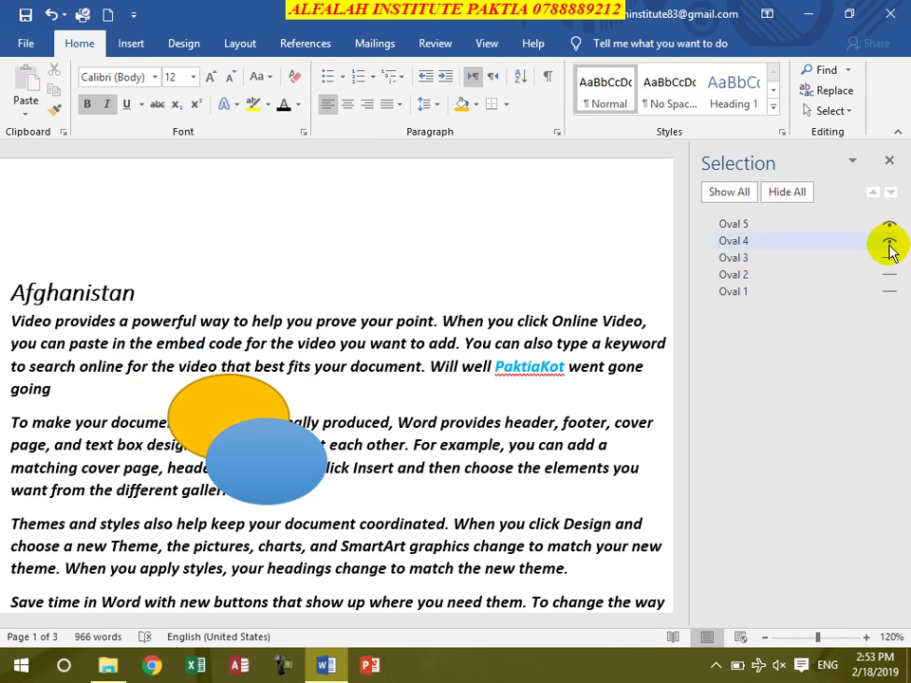
click(788, 193)
click(727, 193)
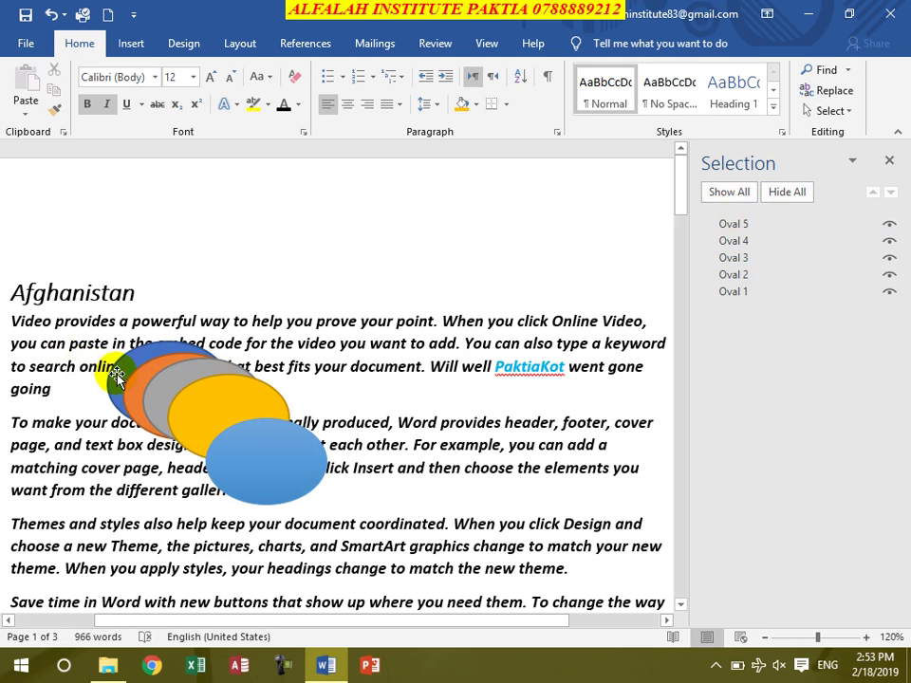
Step: Move the dark blue Oval 1 forward to the front, then back to the bottom
click(122, 372)
click(870, 192)
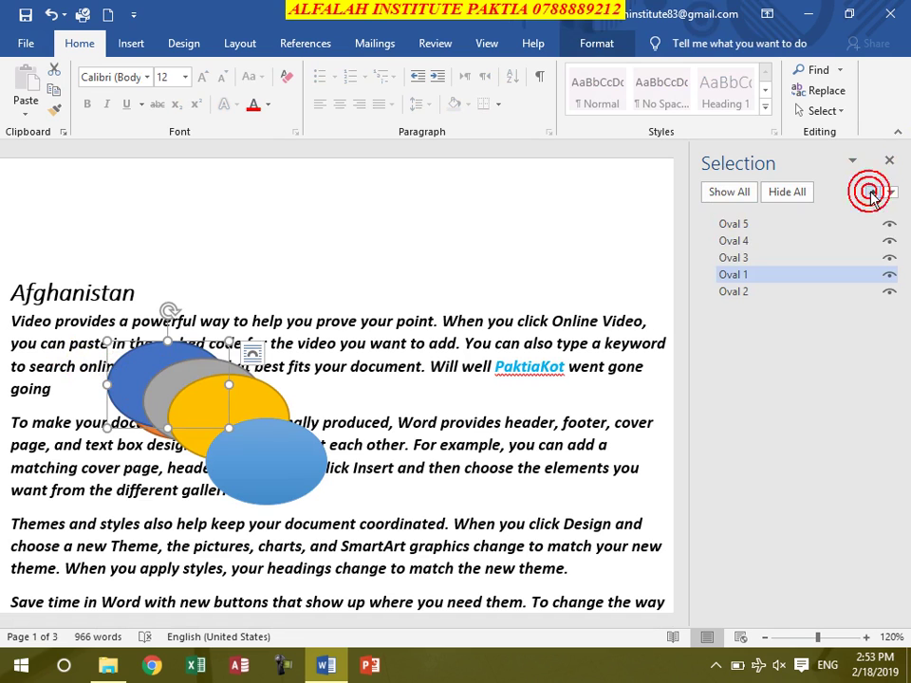
click(870, 193)
click(870, 192)
click(870, 192)
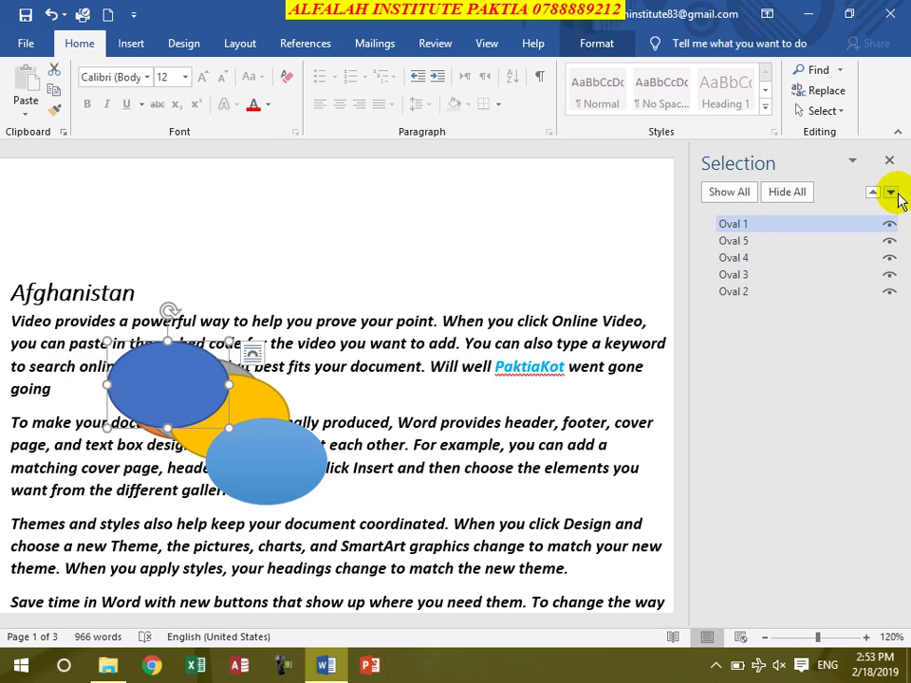
click(892, 194)
click(892, 193)
click(892, 194)
click(892, 194)
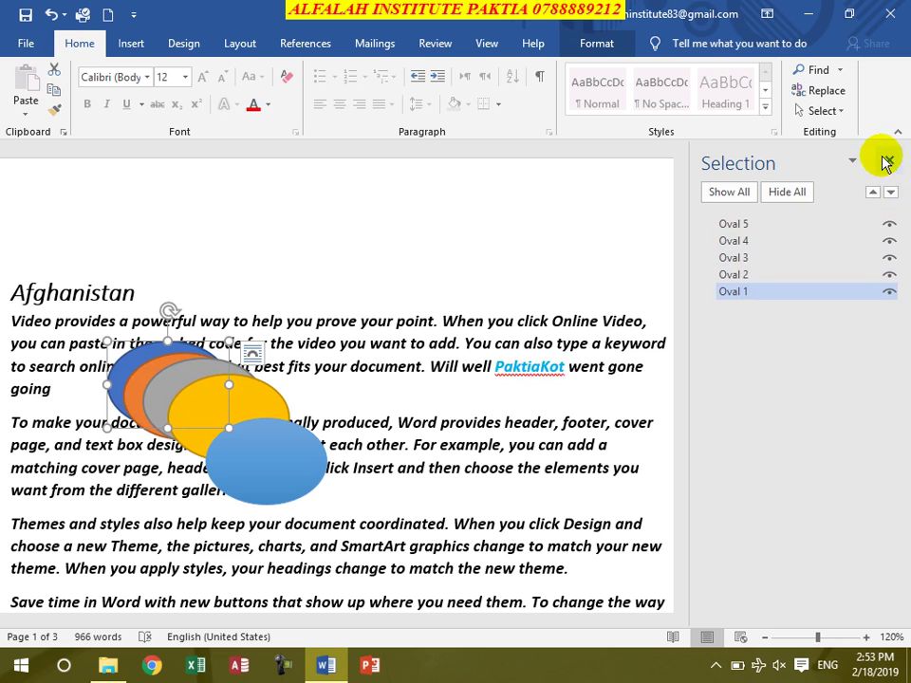
Step: Close the Selection Pane and close Document1 without saving
click(890, 161)
click(564, 321)
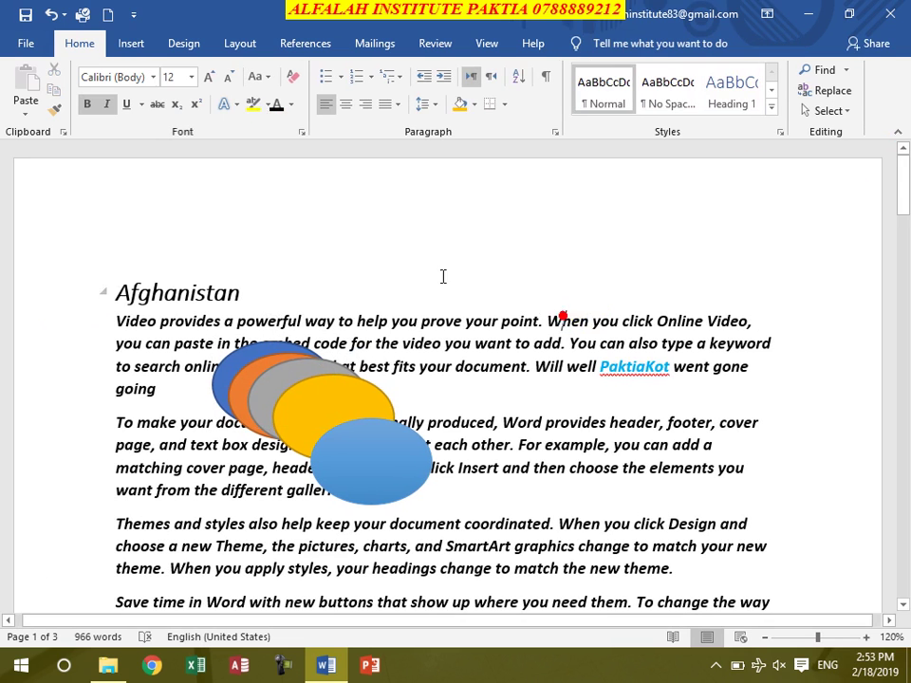
click(123, 45)
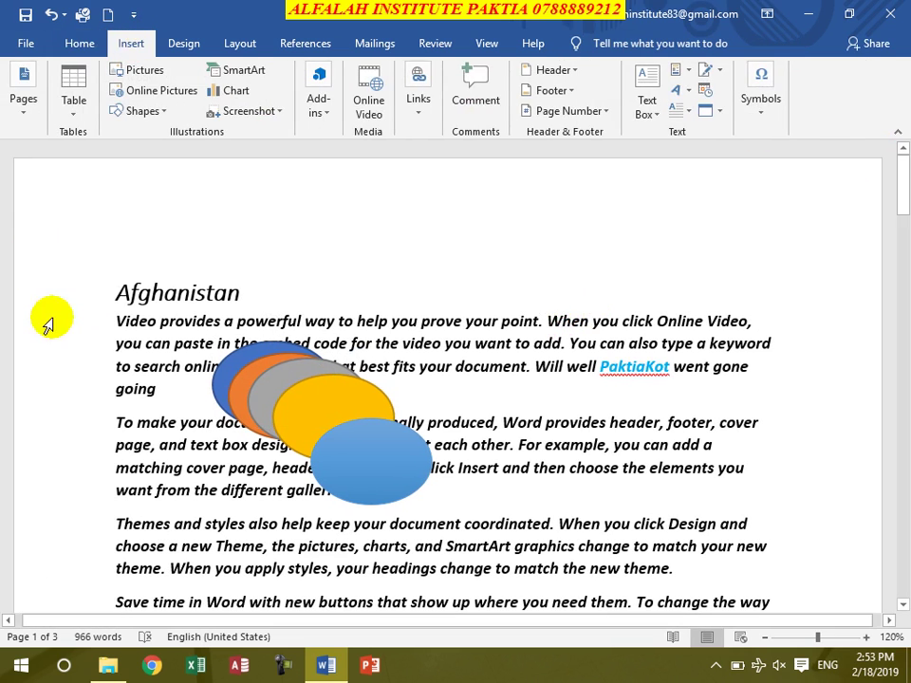
click(888, 15)
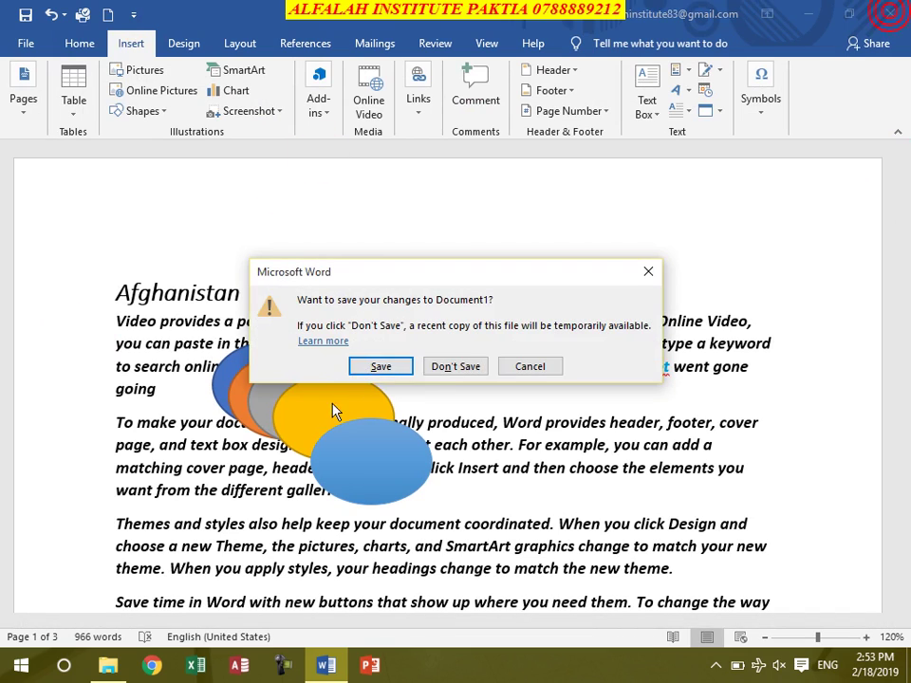